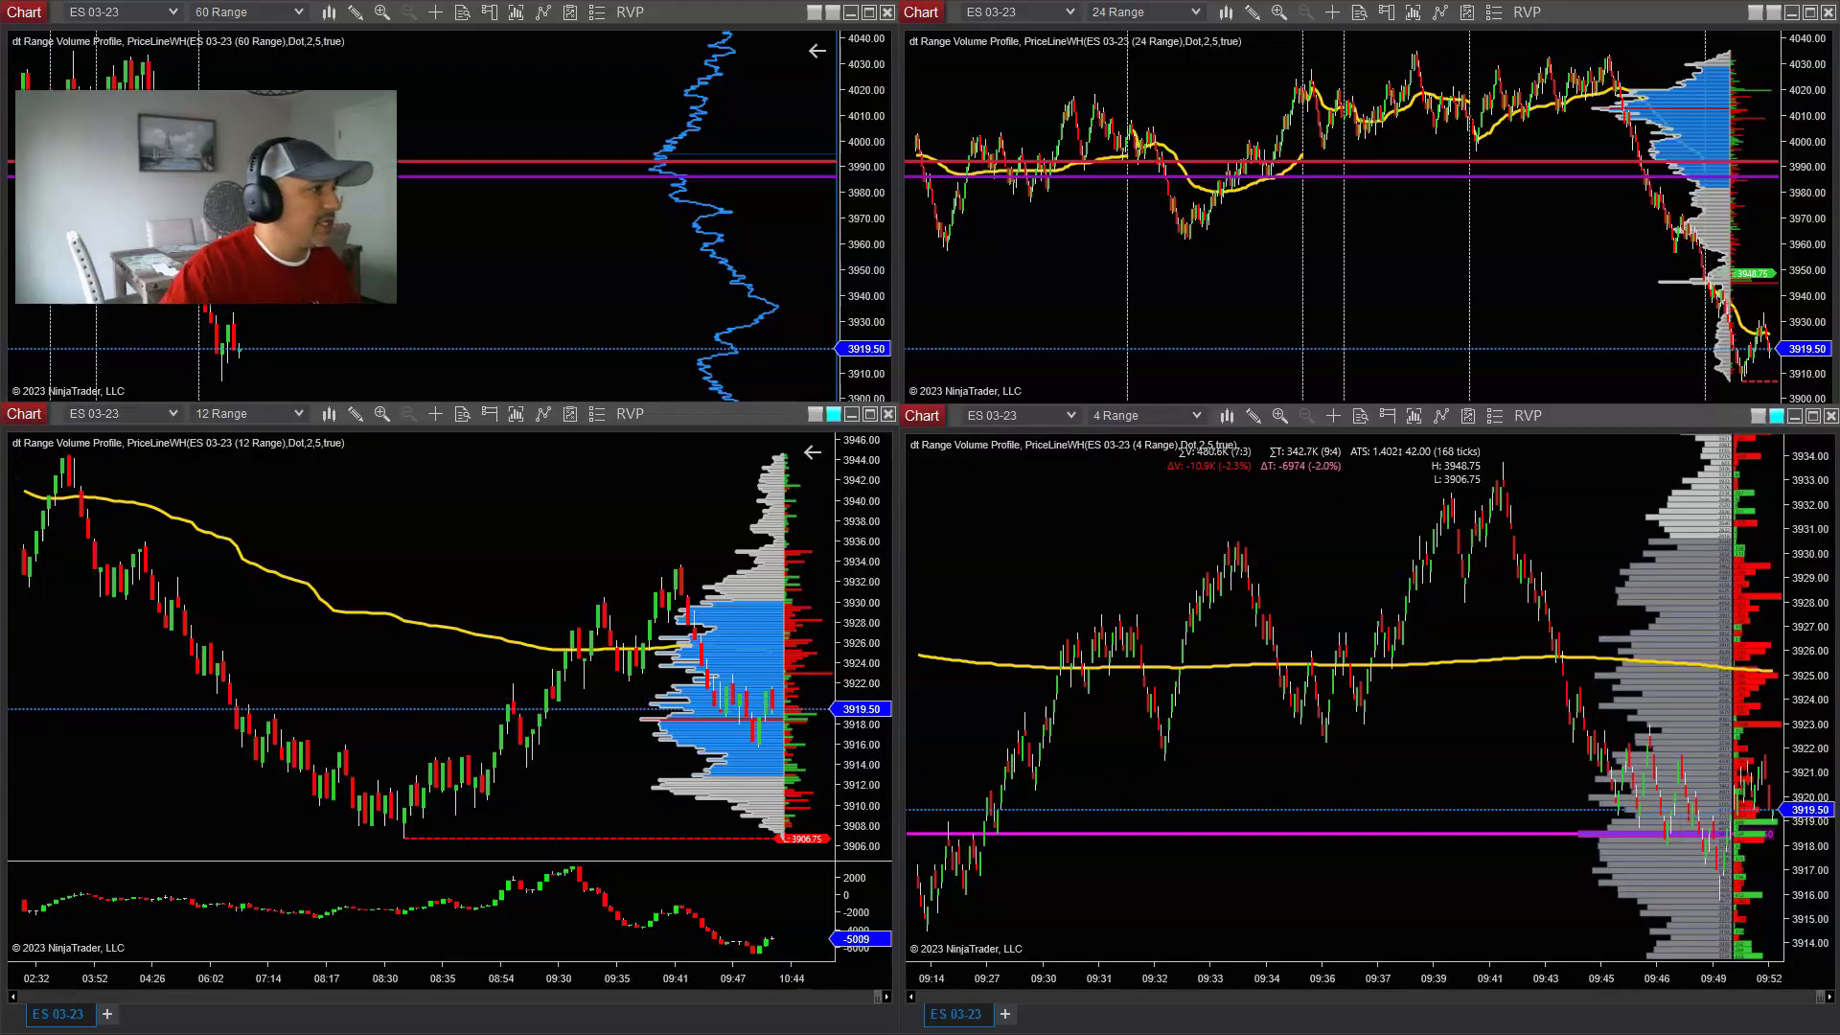
# Step: Maximize the ES 03-23 60 Range chart and adjust its time scale to show price history since early January
pyautogui.moveTo(298, 1023)
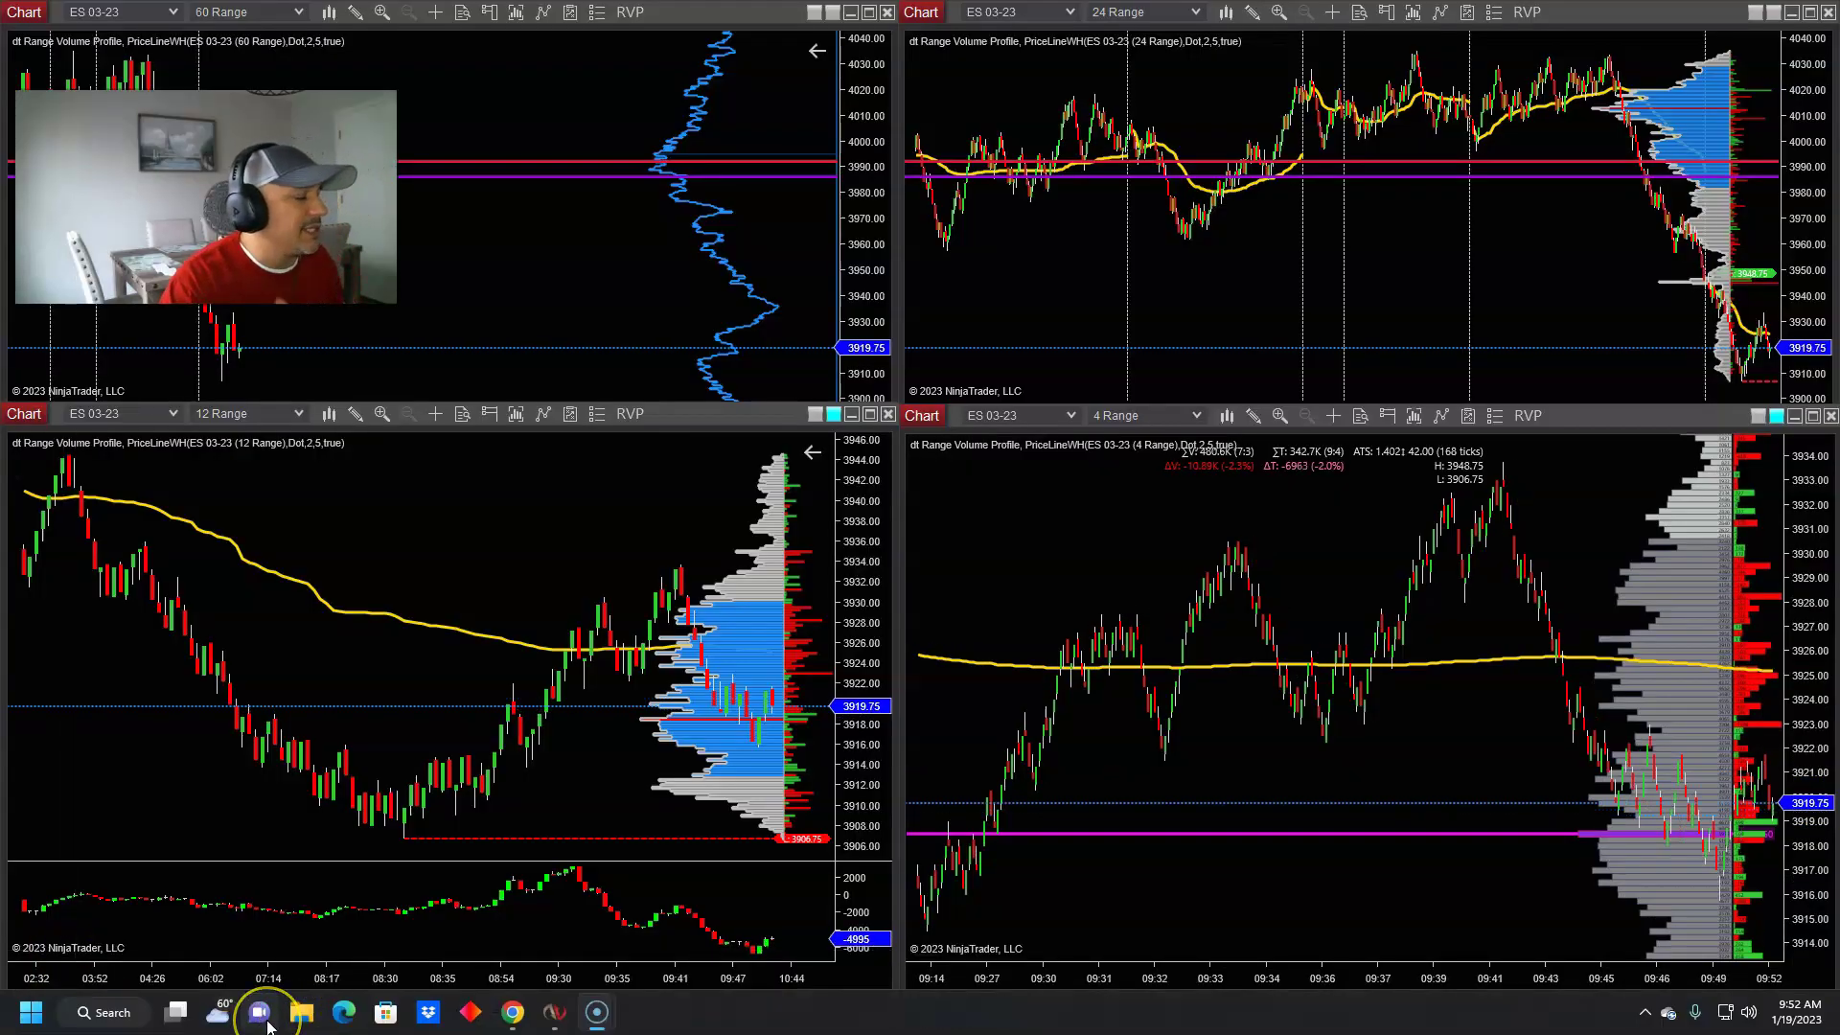
pyautogui.click(572, 306)
pyautogui.moveTo(569, 306); pyautogui.dragTo(859, 24)
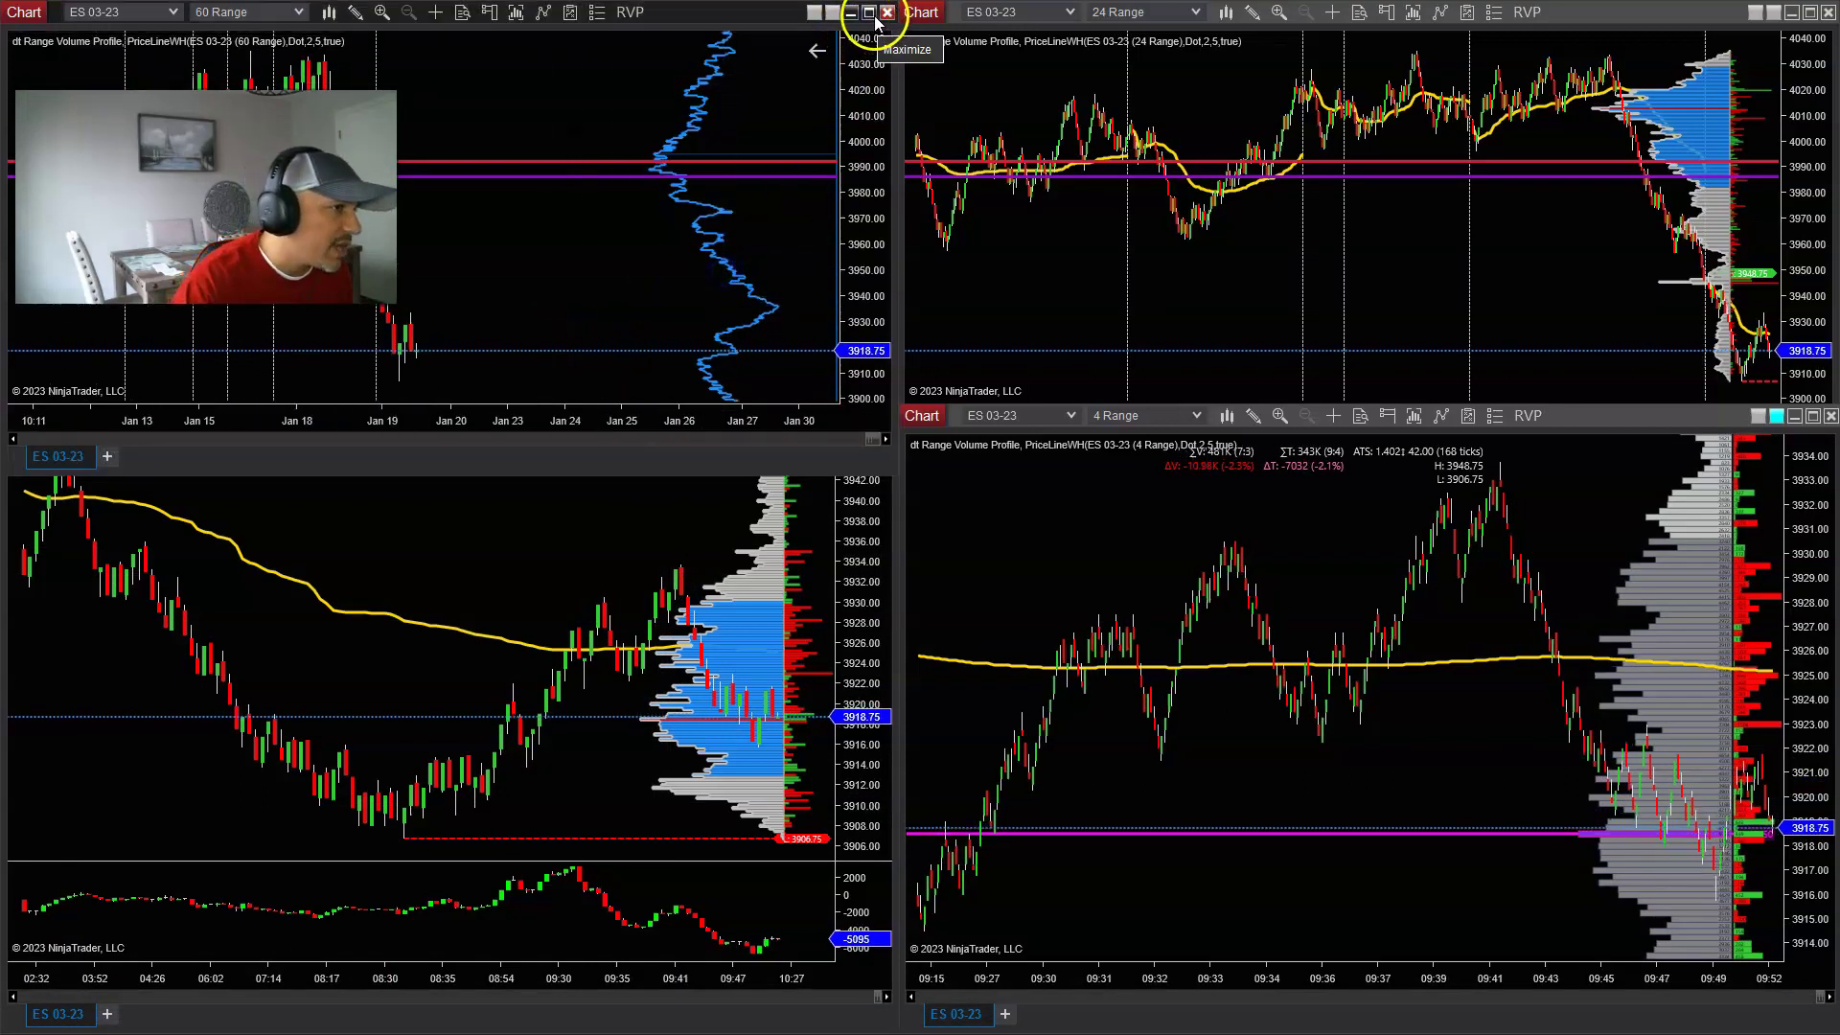
pyautogui.click(869, 14)
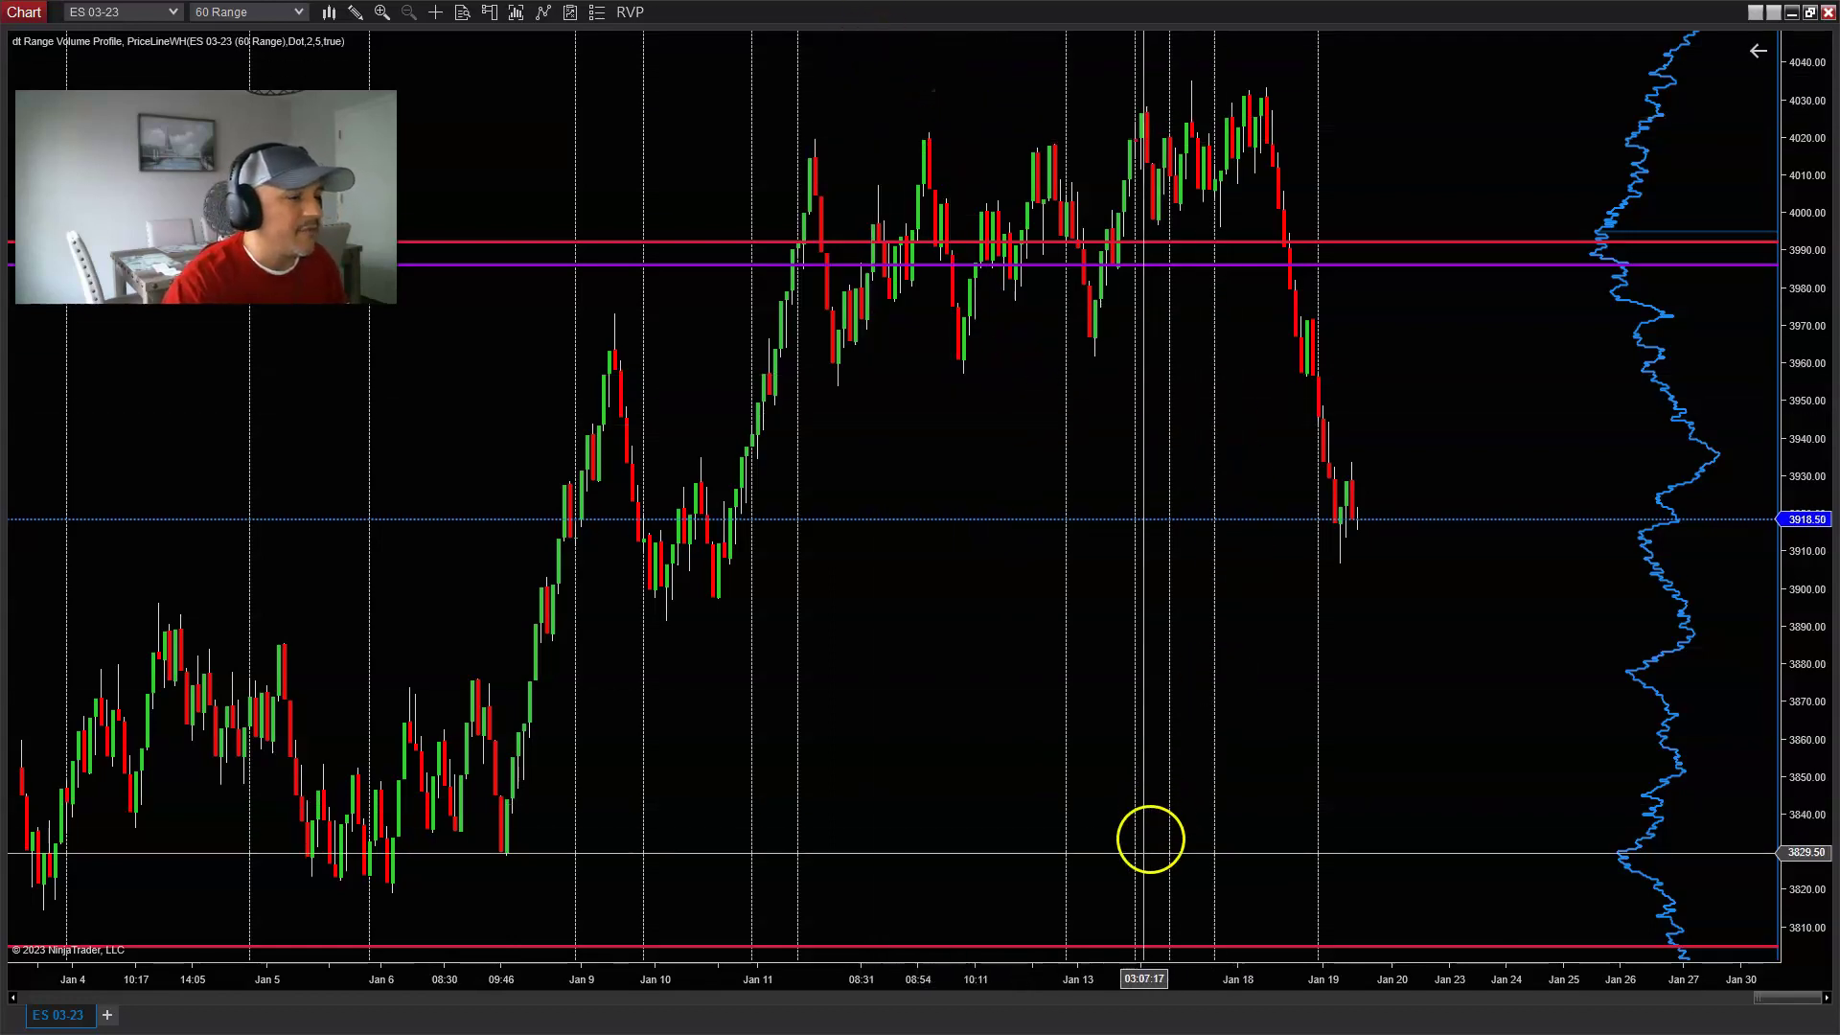
pyautogui.moveTo(1095, 978); pyautogui.dragTo(1118, 978)
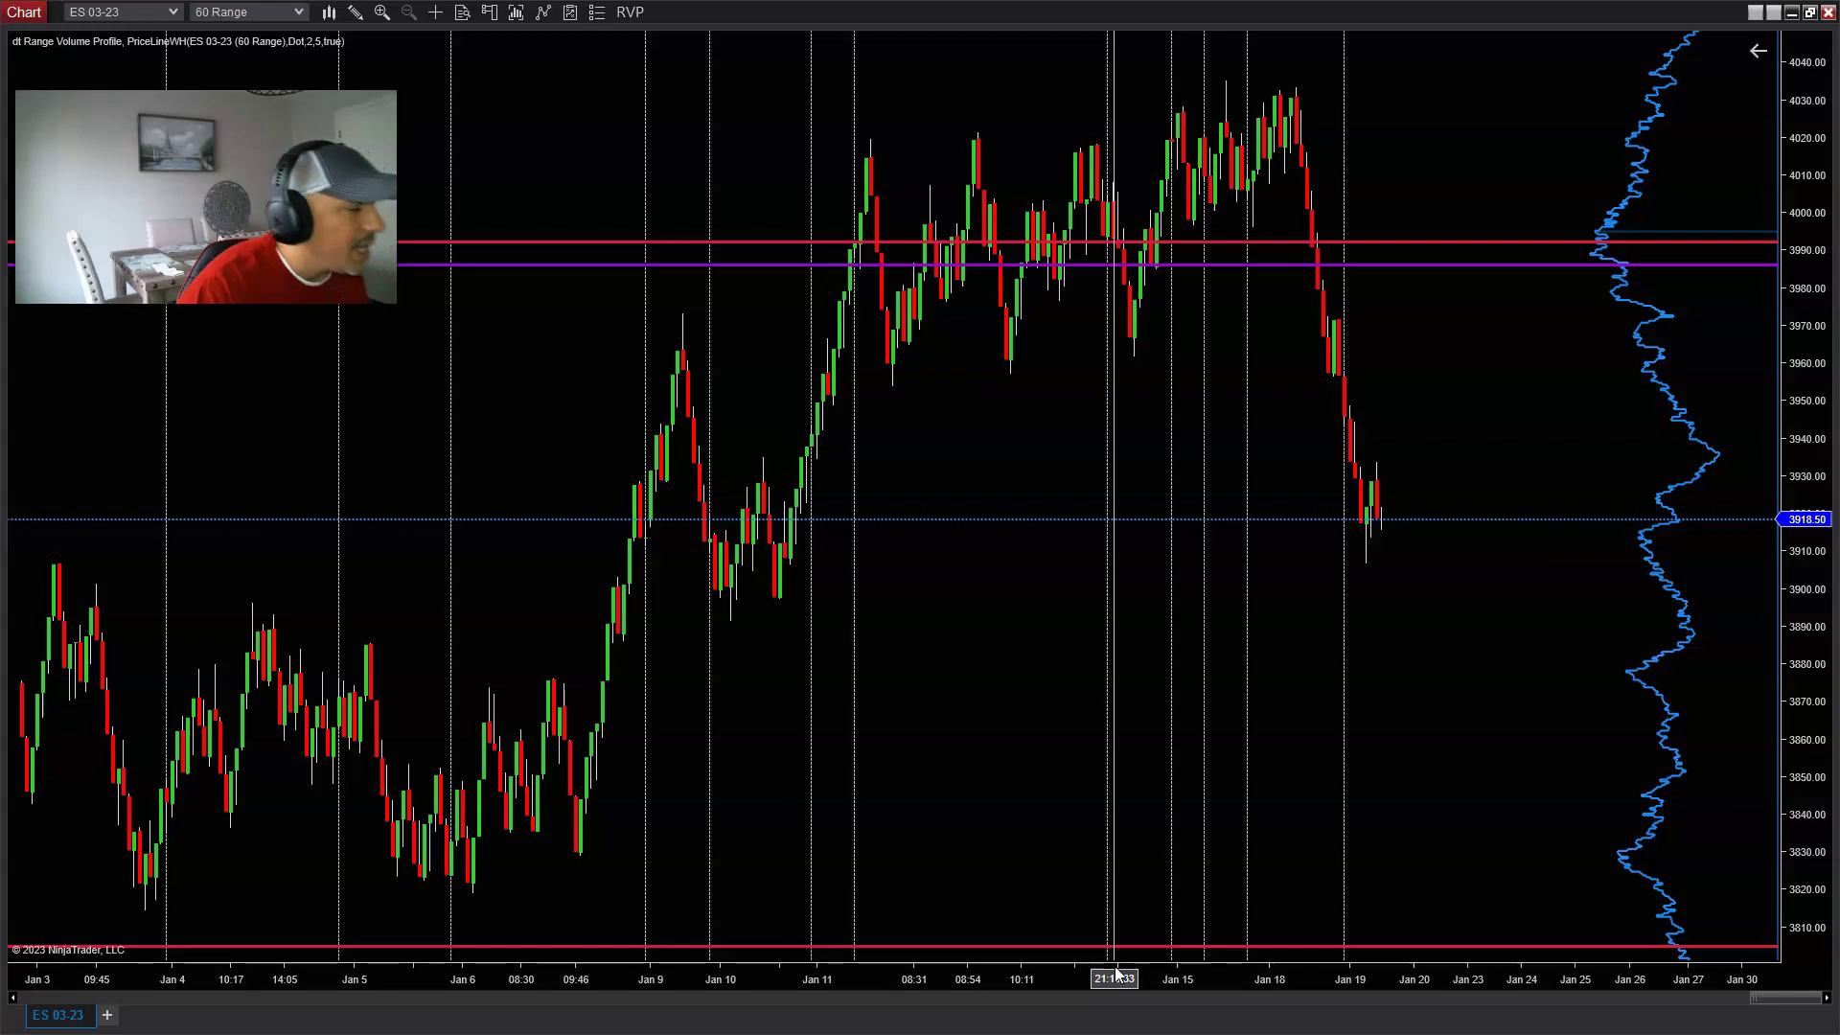
pyautogui.moveTo(1010, 963); pyautogui.dragTo(1038, 989)
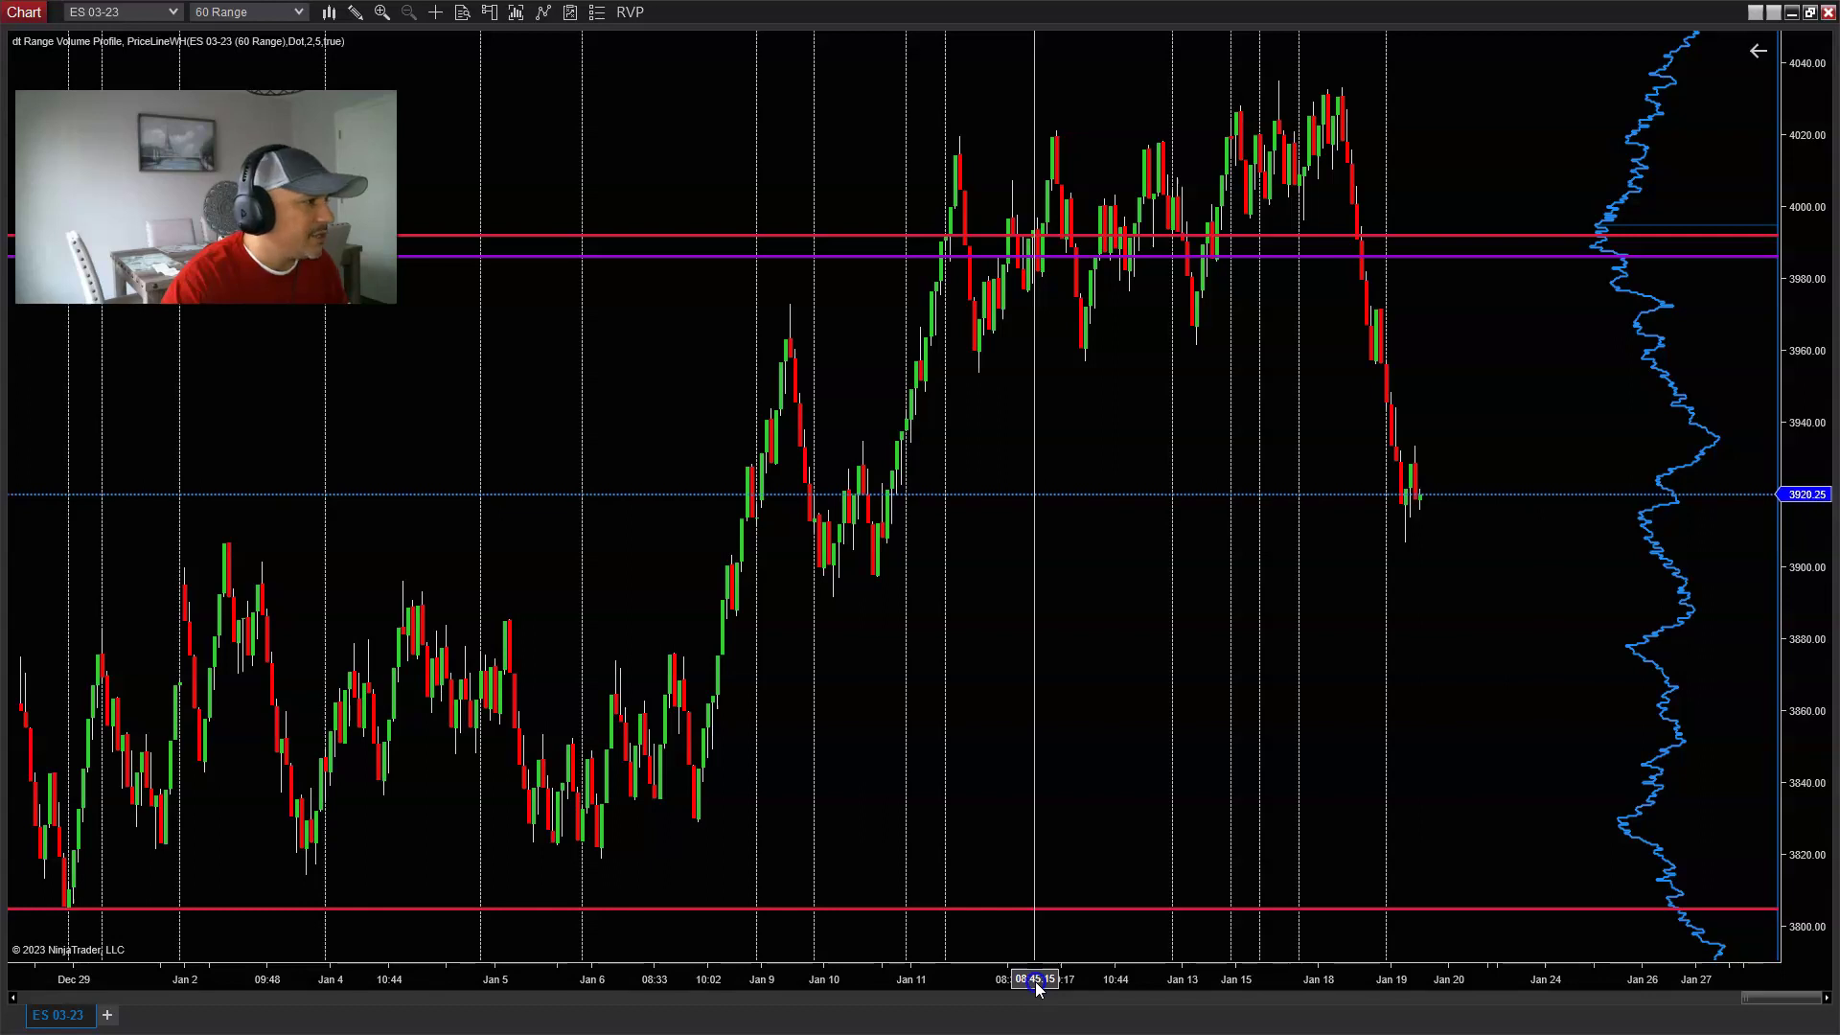
pyautogui.moveTo(1038, 989); pyautogui.dragTo(969, 989)
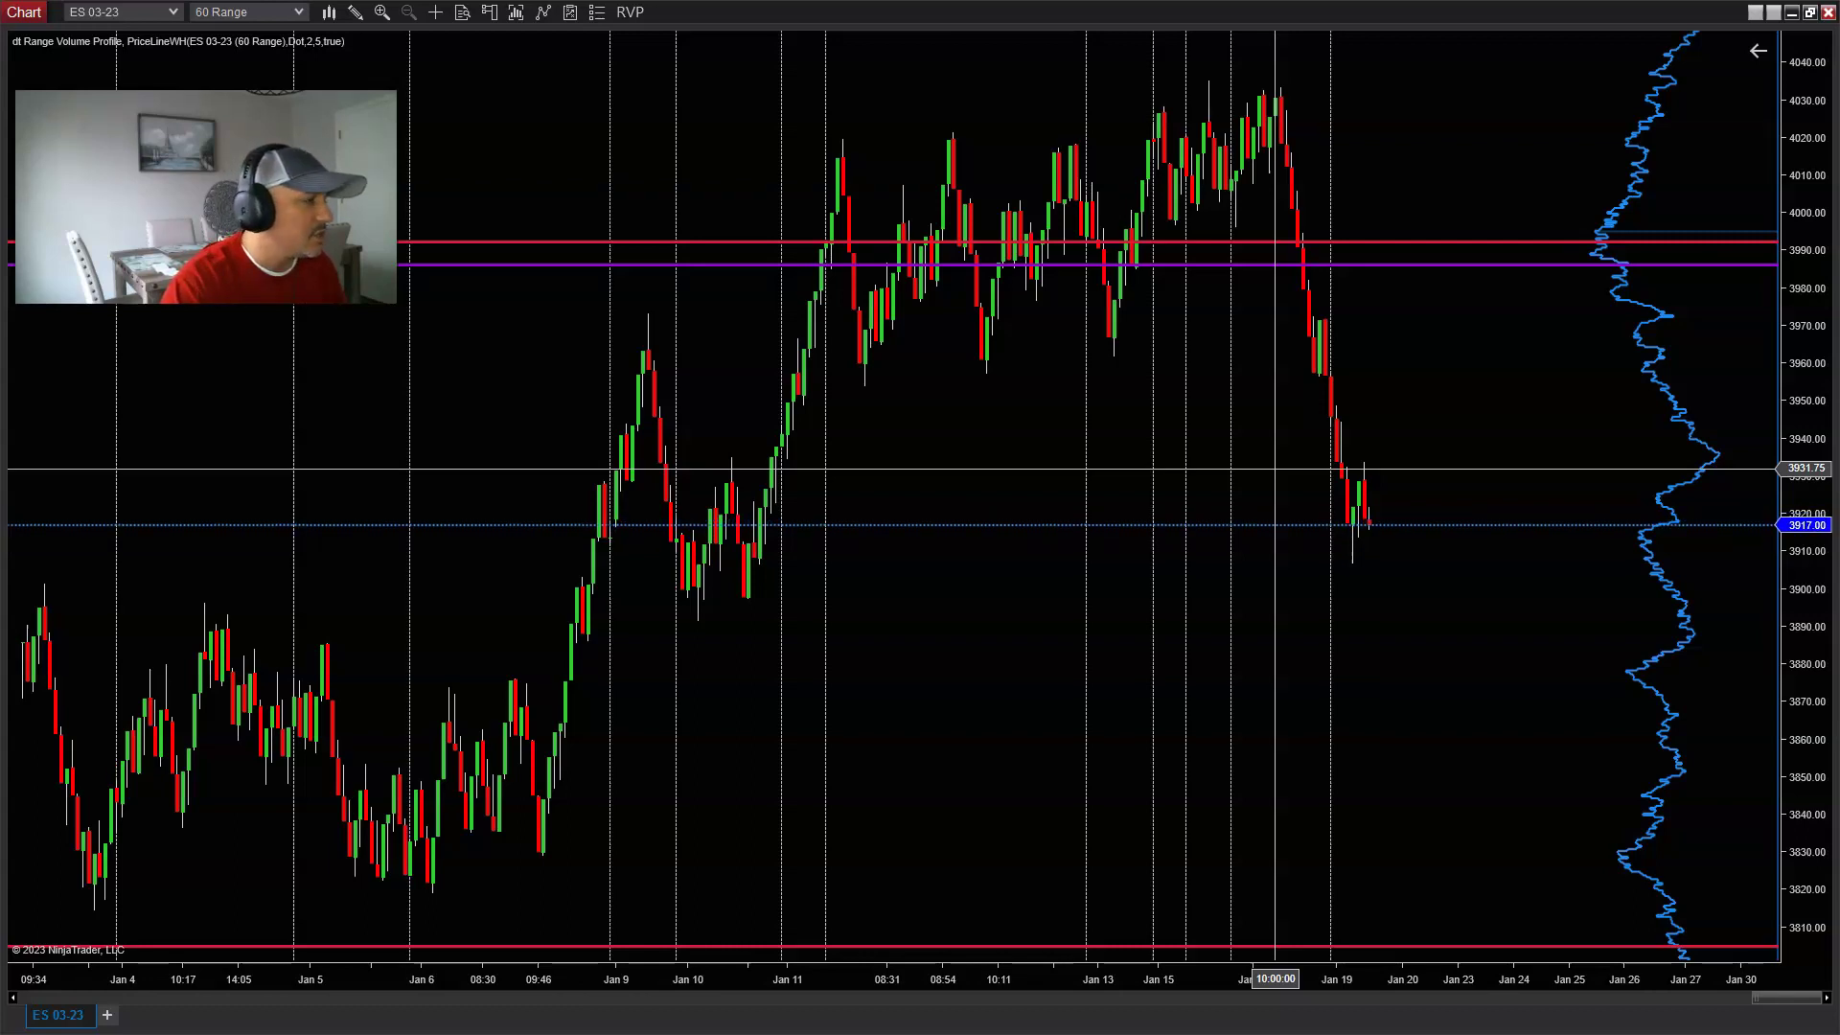
# Step: Examine the recent sell-off on the 60 Range chart and compare it with the January 9–10 swing high and low
pyautogui.click(1326, 452)
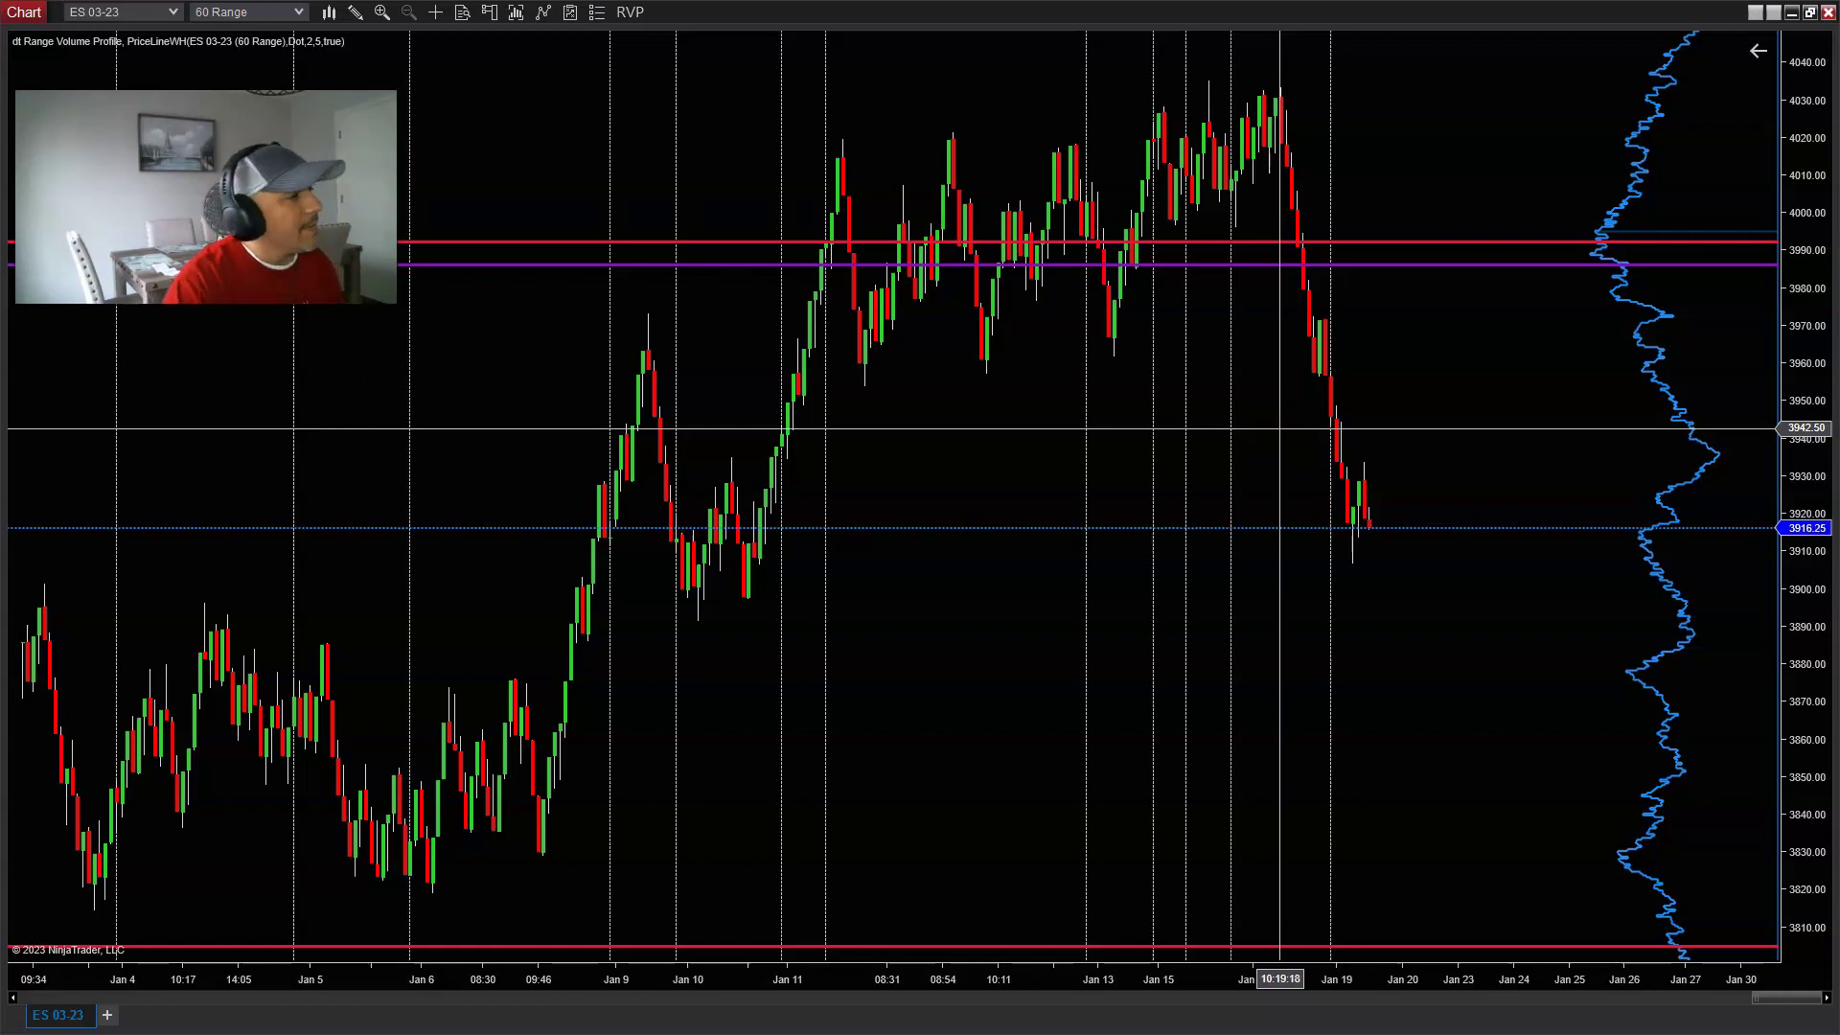
pyautogui.click(1250, 410)
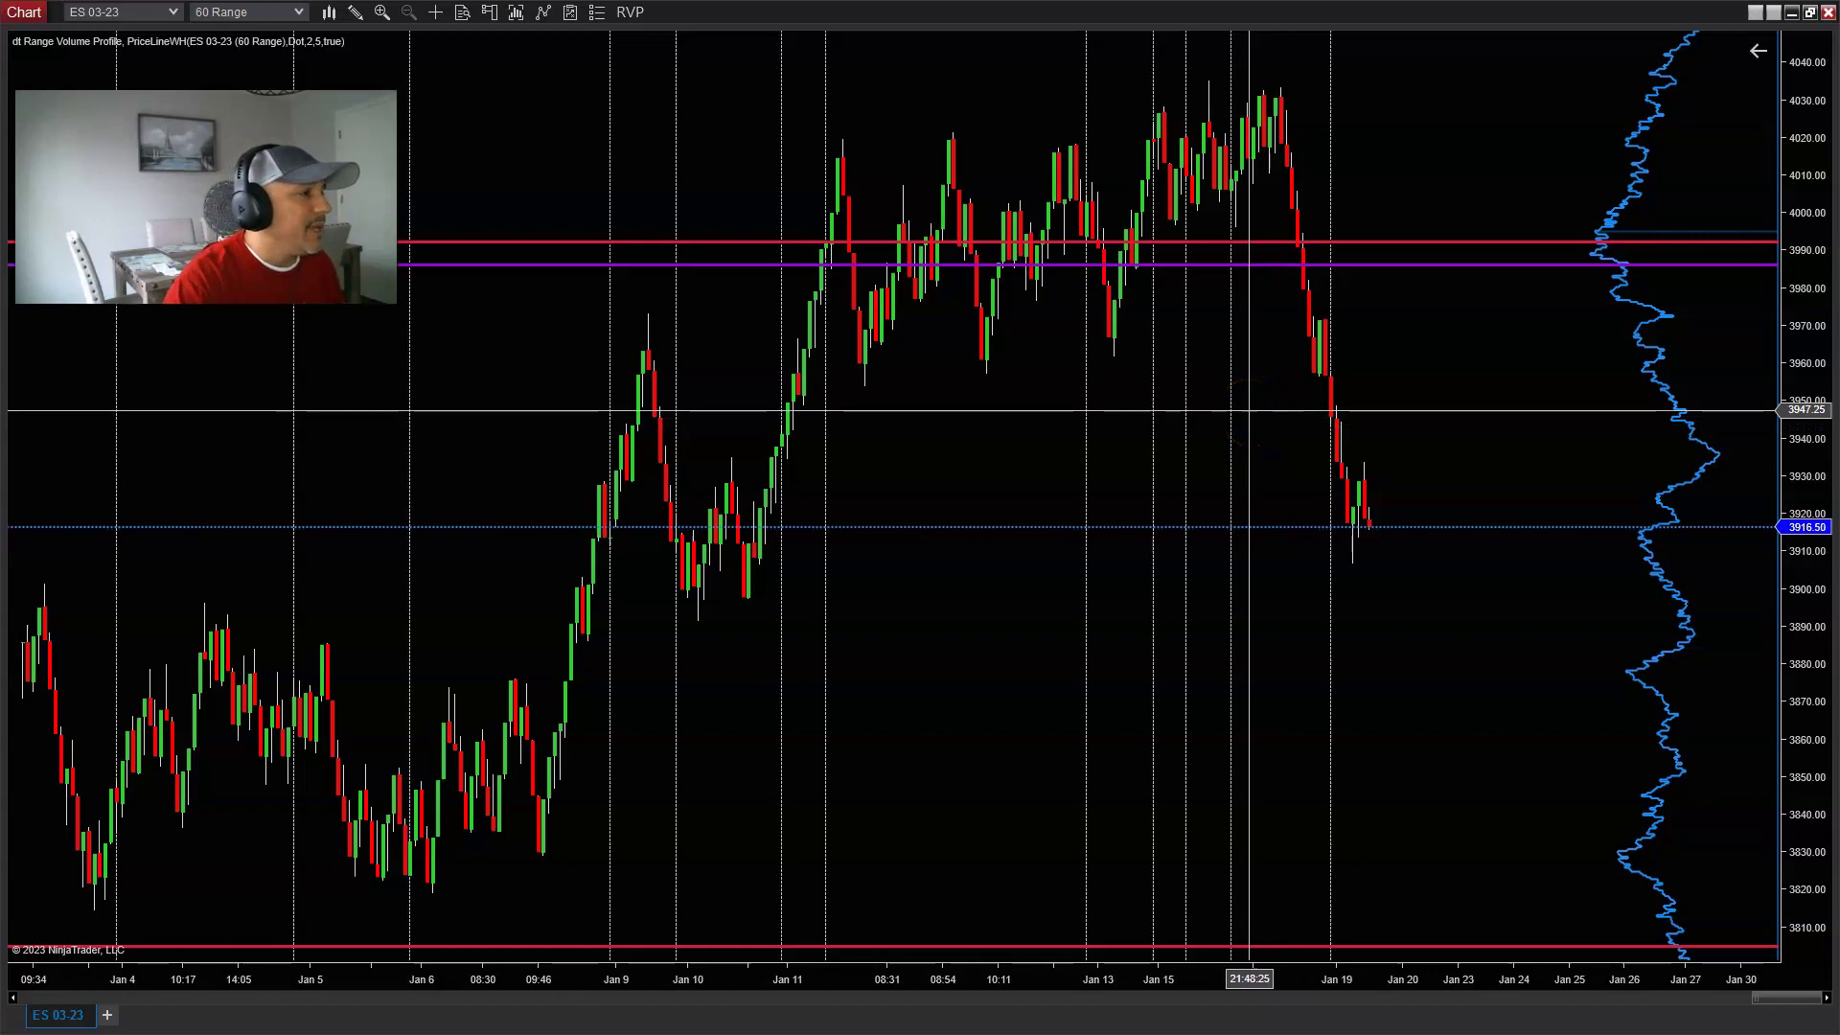
pyautogui.click(1227, 404)
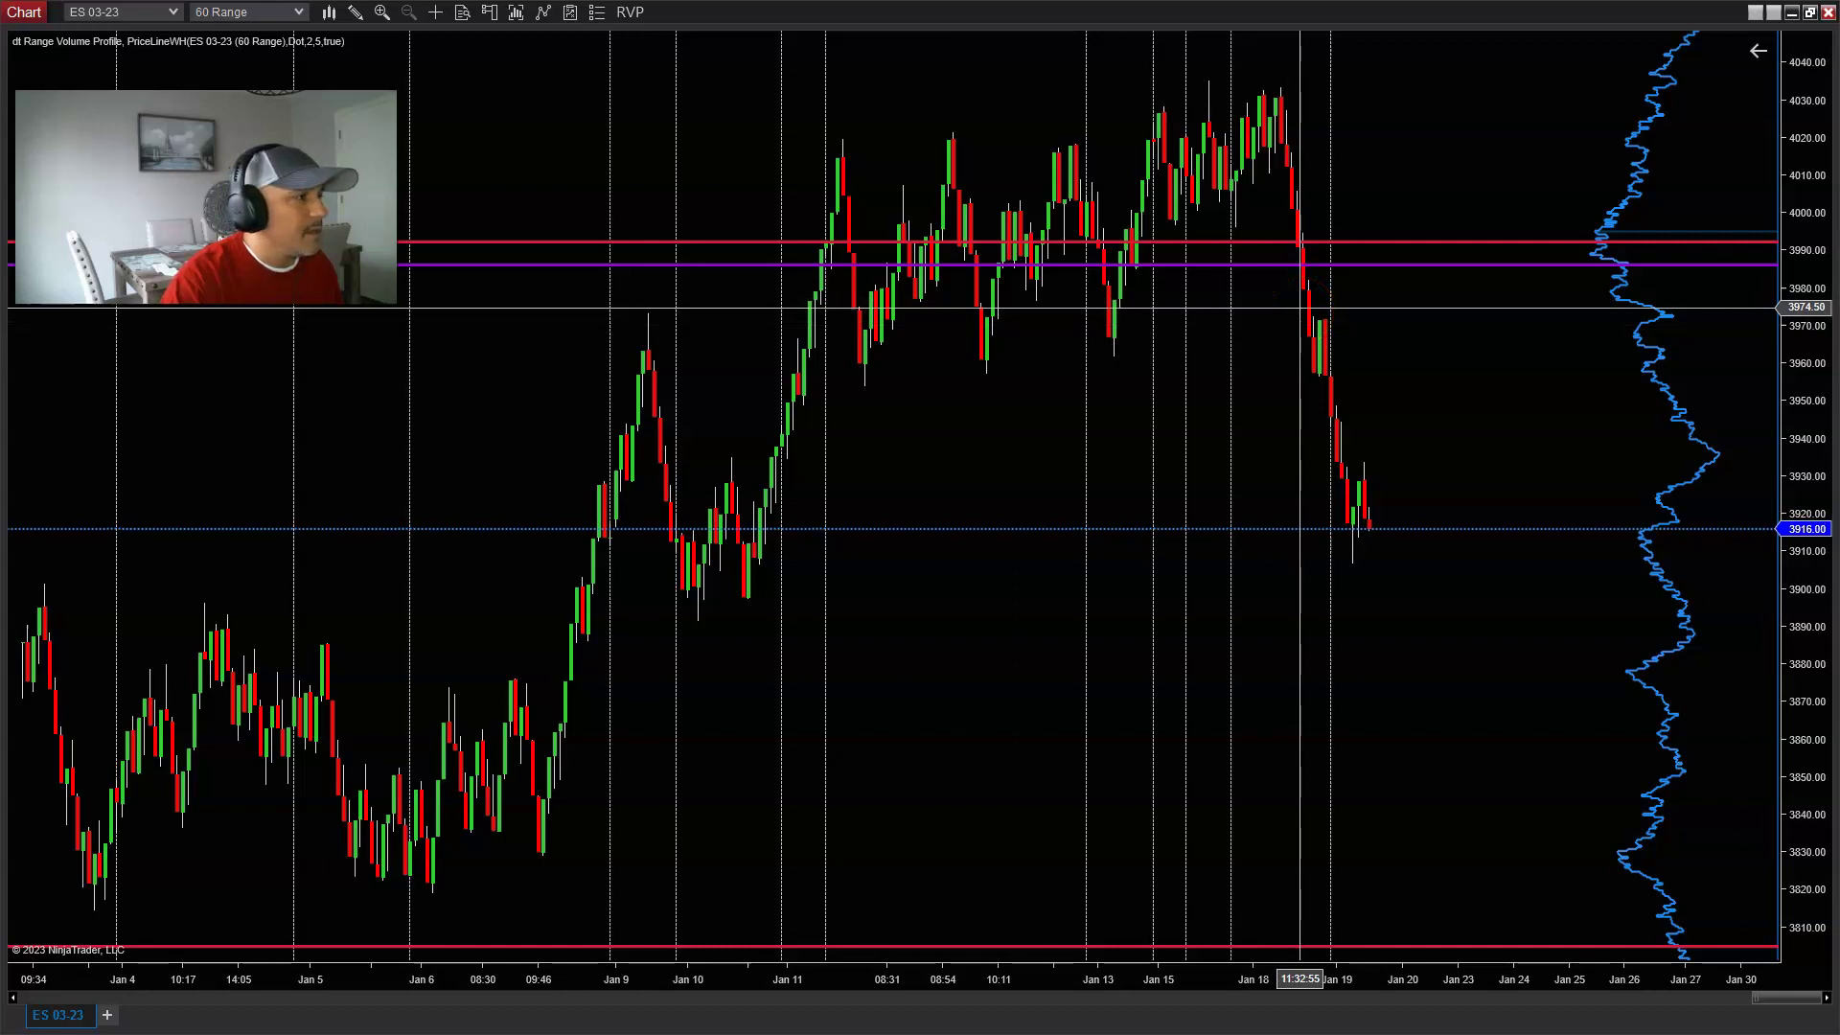
pyautogui.click(524, 675)
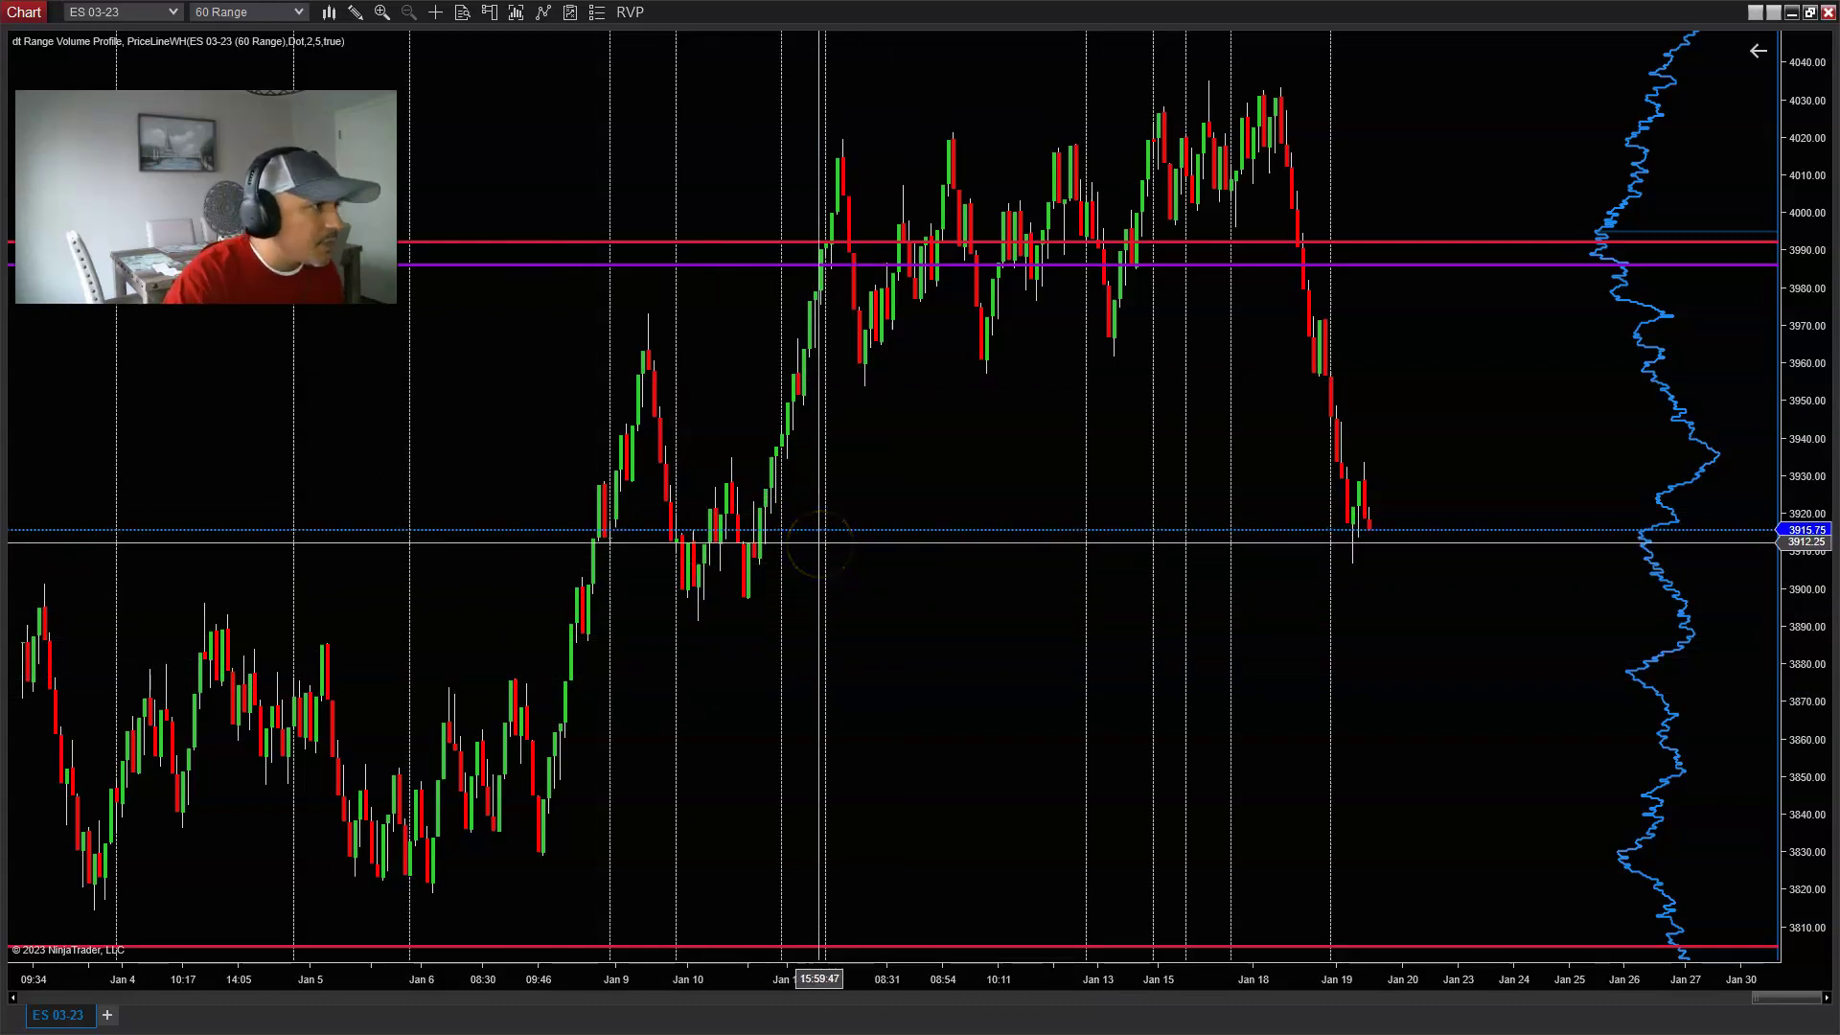
pyautogui.click(764, 537)
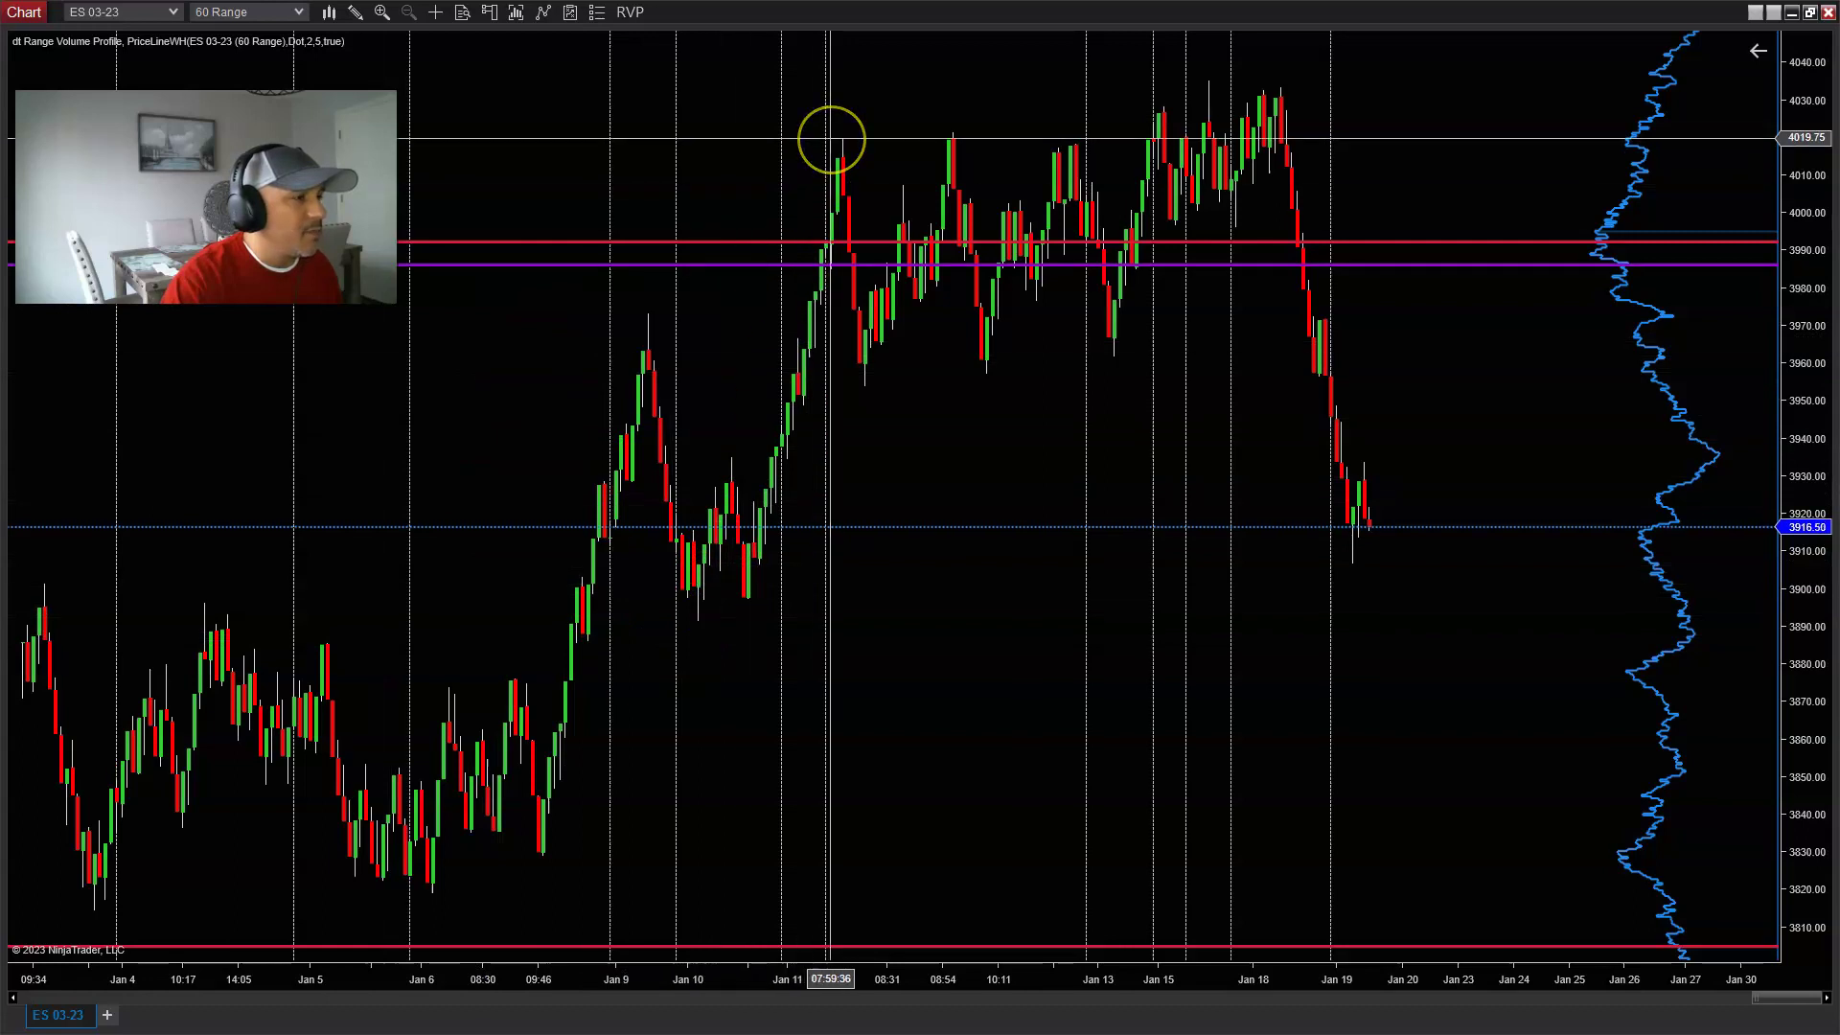
pyautogui.click(656, 302)
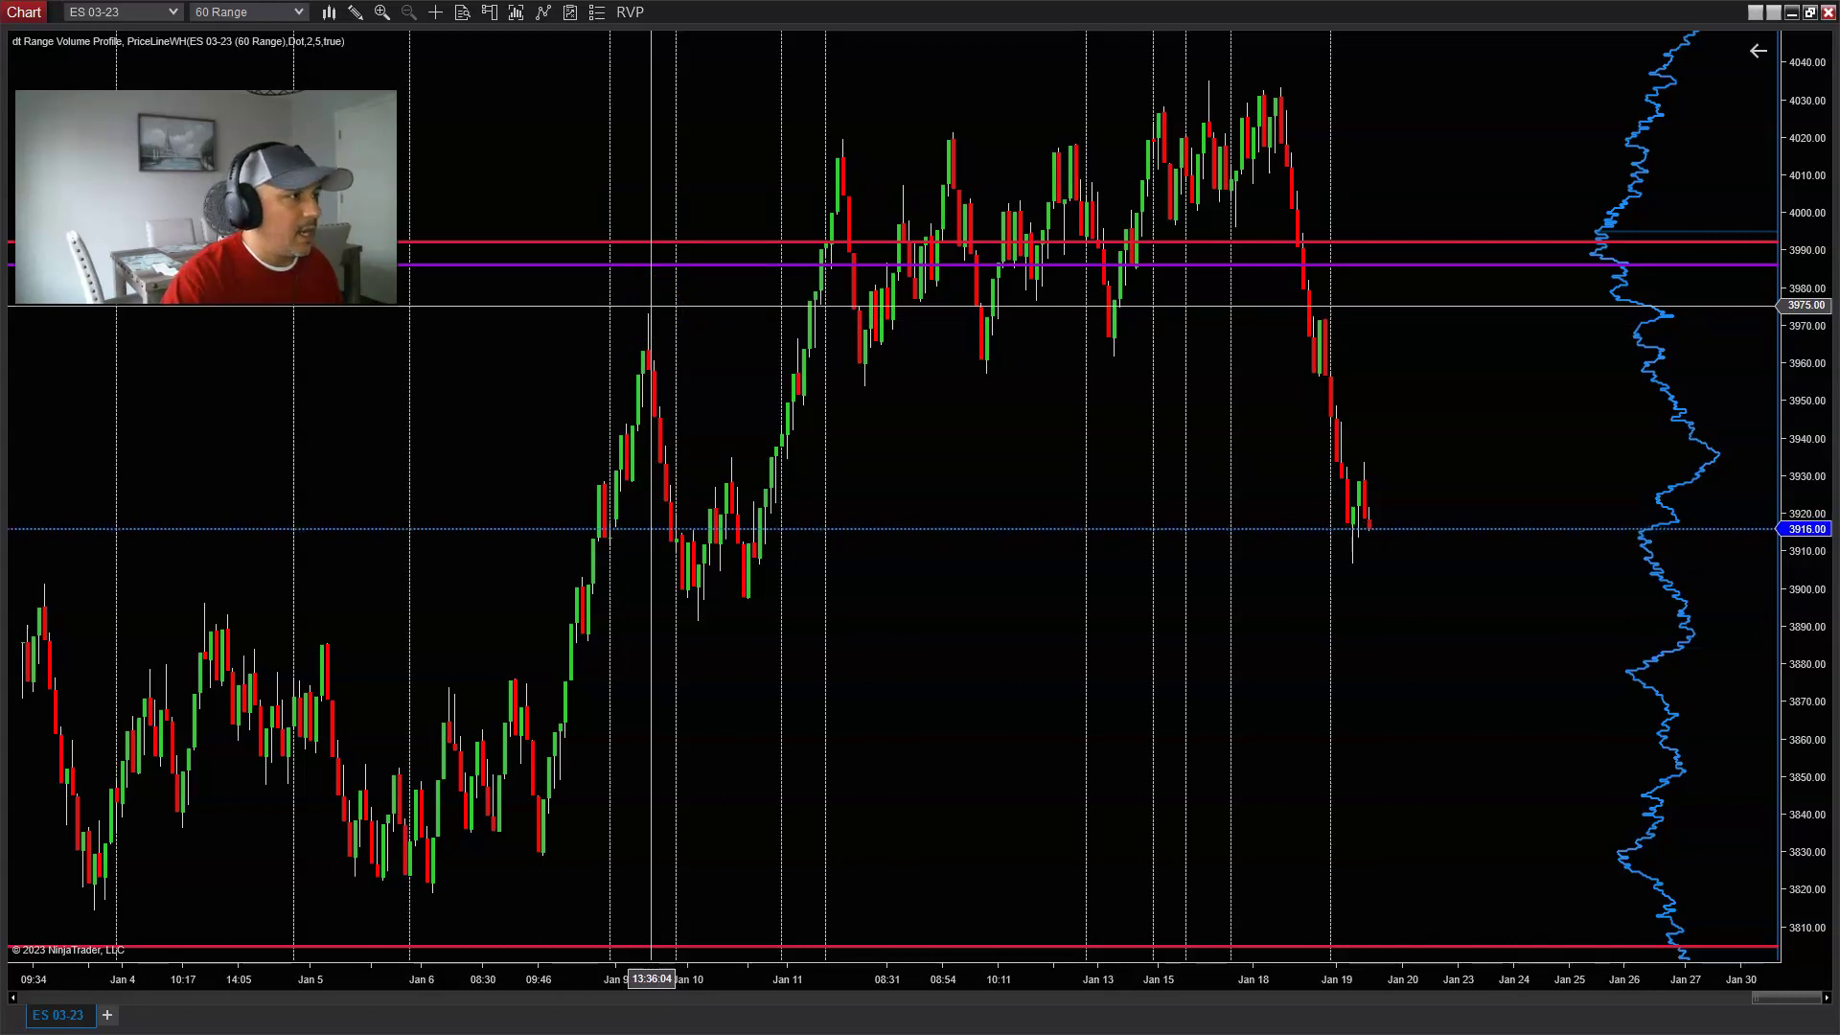
pyautogui.click(697, 619)
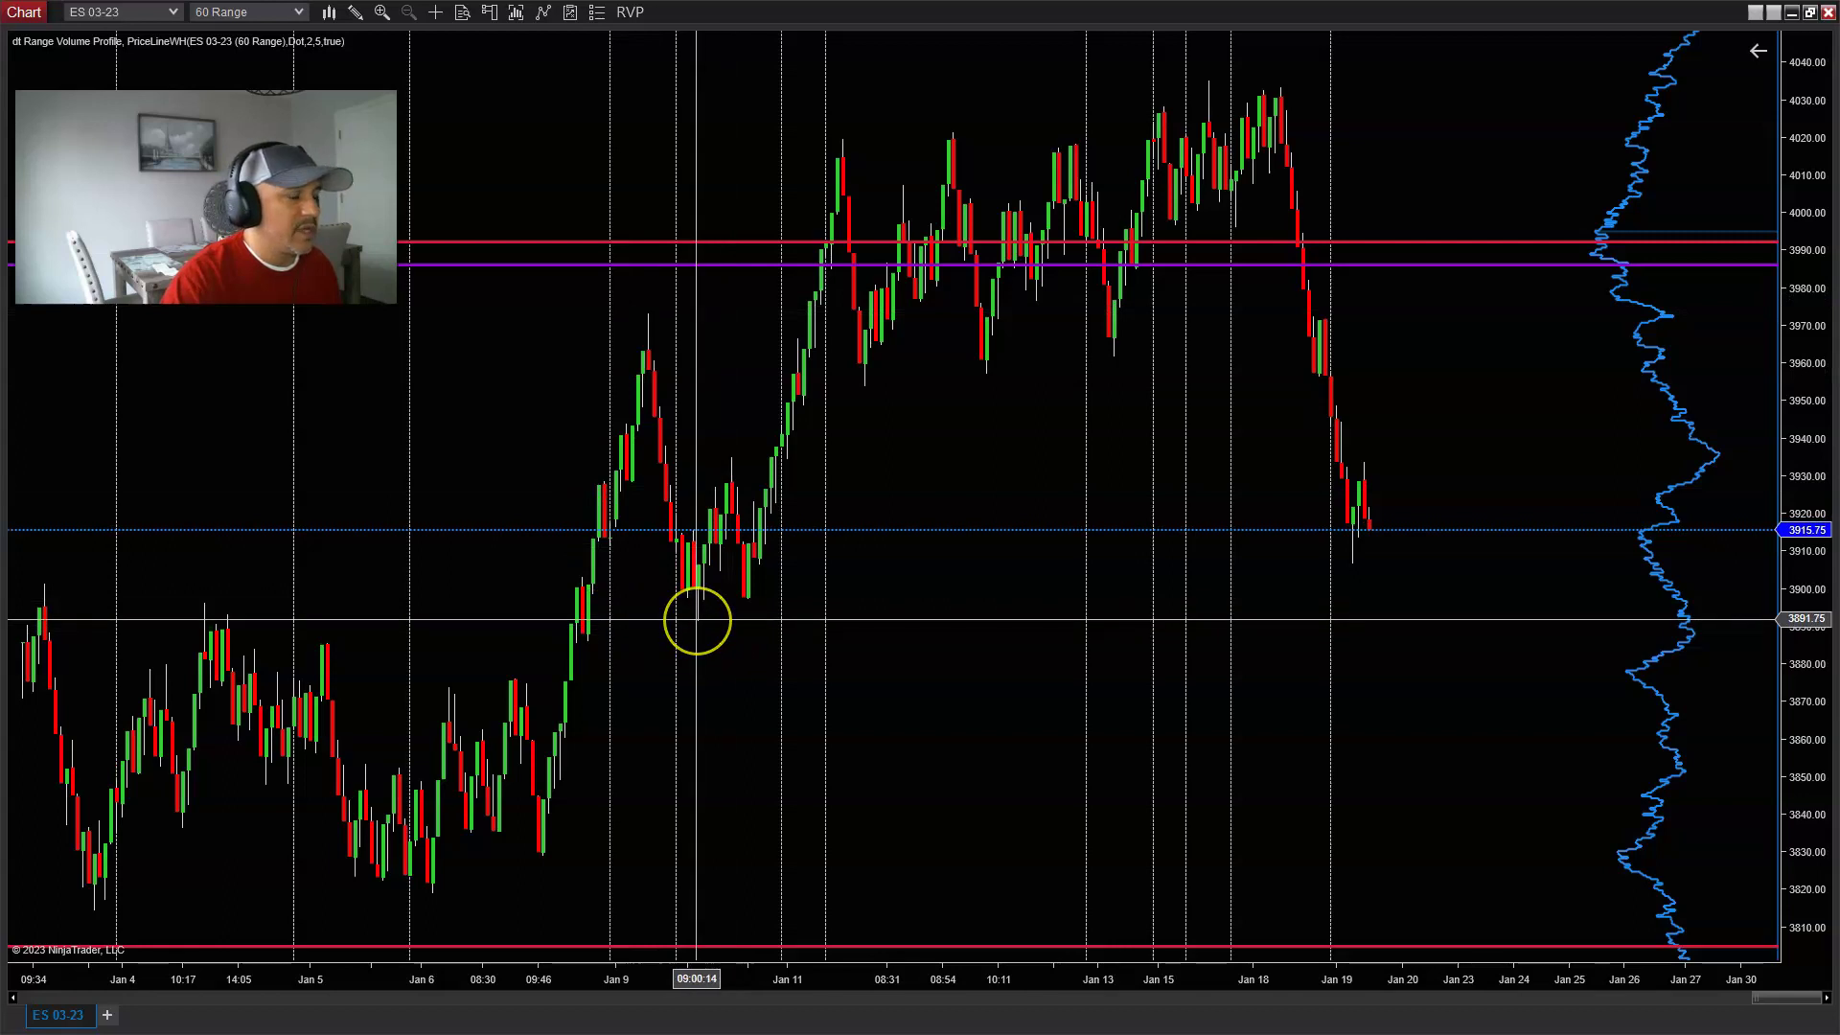
pyautogui.click(670, 412)
pyautogui.click(677, 566)
pyautogui.click(686, 587)
pyautogui.click(632, 323)
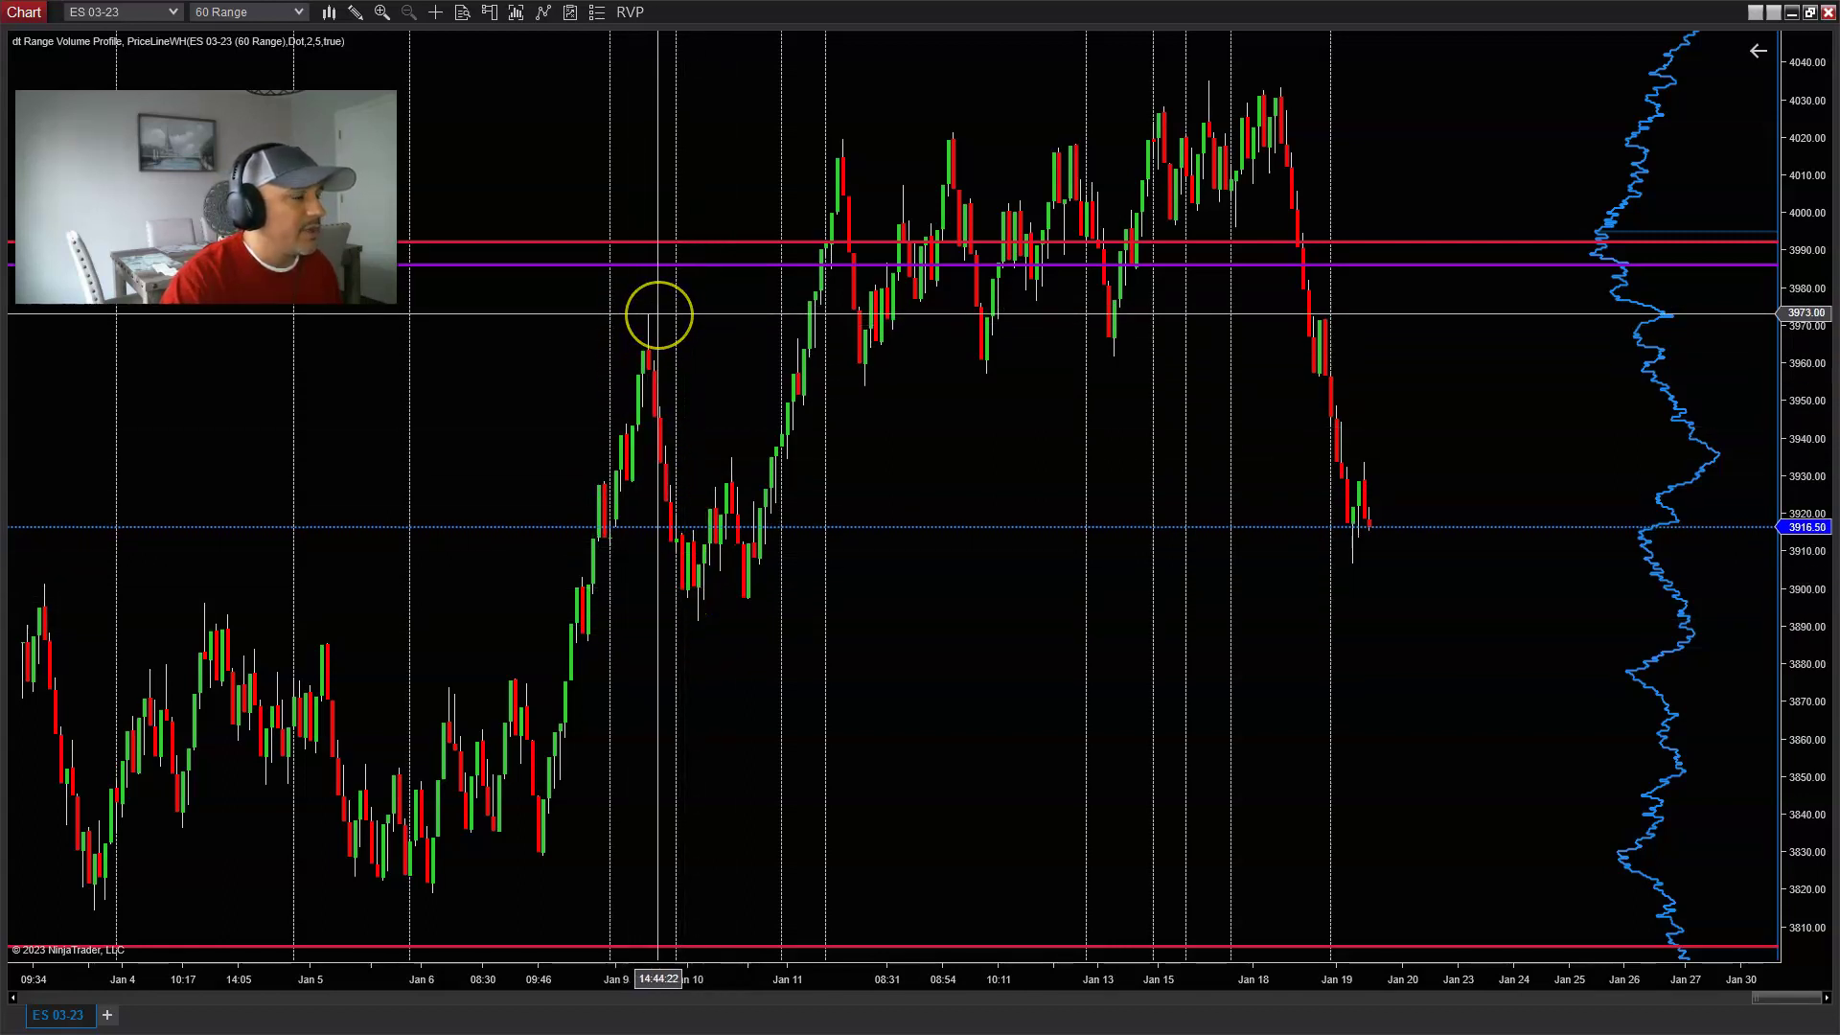
# Step: Examine the January 11–18 highs on the 60 Range chart and the earlier January 10 consolidation near the current price
pyautogui.click(940, 140)
pyautogui.click(1112, 115)
pyautogui.click(1147, 112)
pyautogui.click(1109, 90)
pyautogui.click(850, 538)
pyautogui.click(719, 537)
pyautogui.click(748, 540)
pyautogui.click(781, 549)
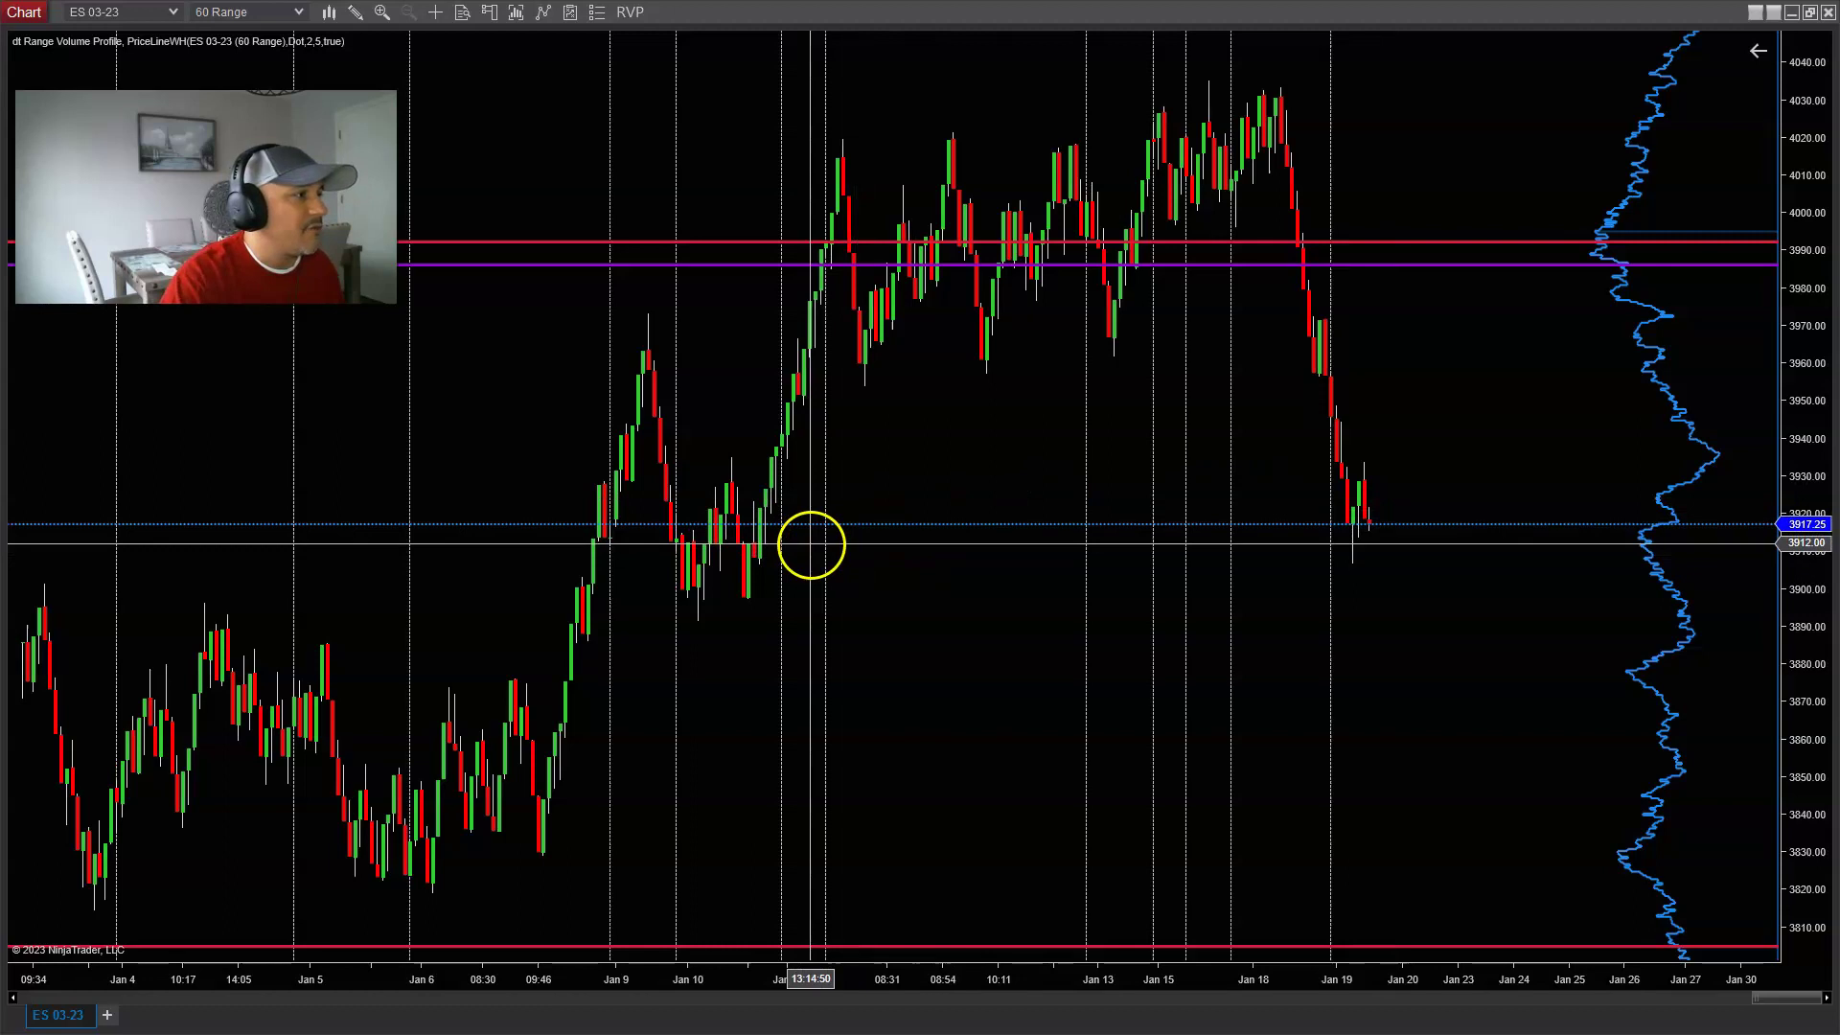
# Step: Restore the 60 Range chart to its tiled size and maximize the ES 03-23 12 Range chart
pyautogui.click(1809, 12)
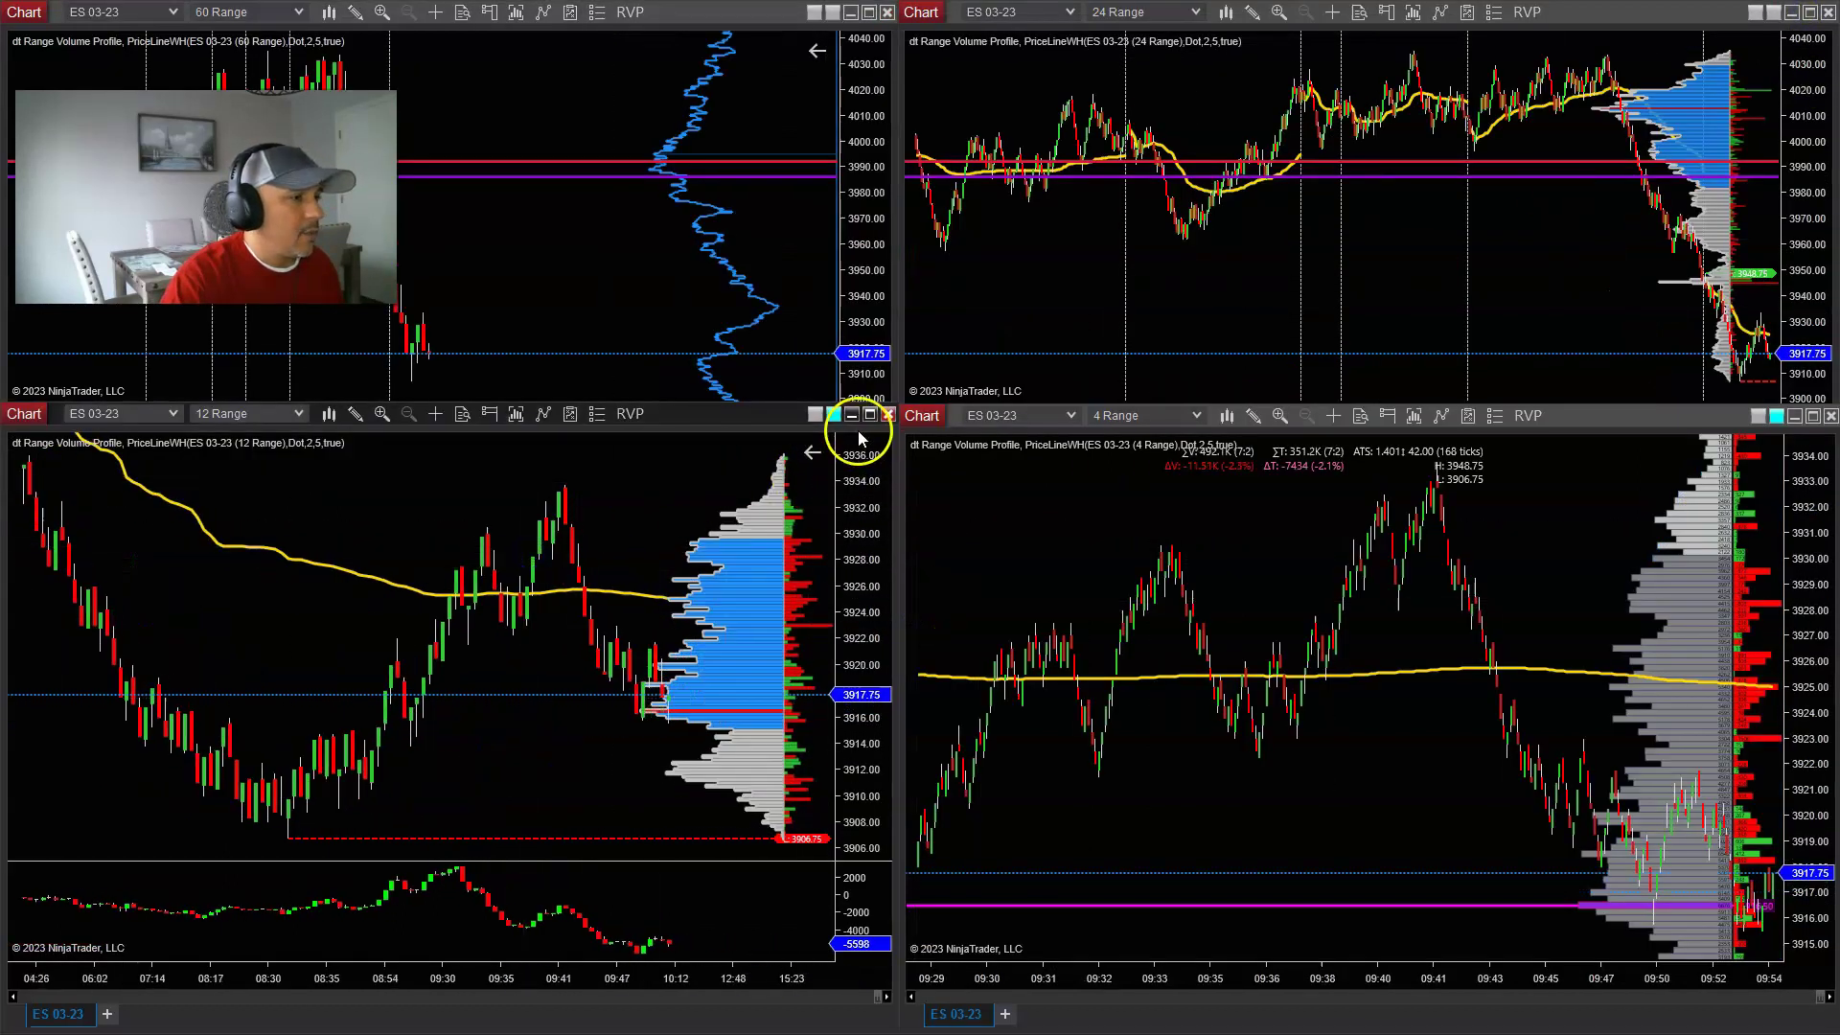
pyautogui.click(869, 414)
pyautogui.moveTo(1293, 476); pyautogui.dragTo(1097, 494)
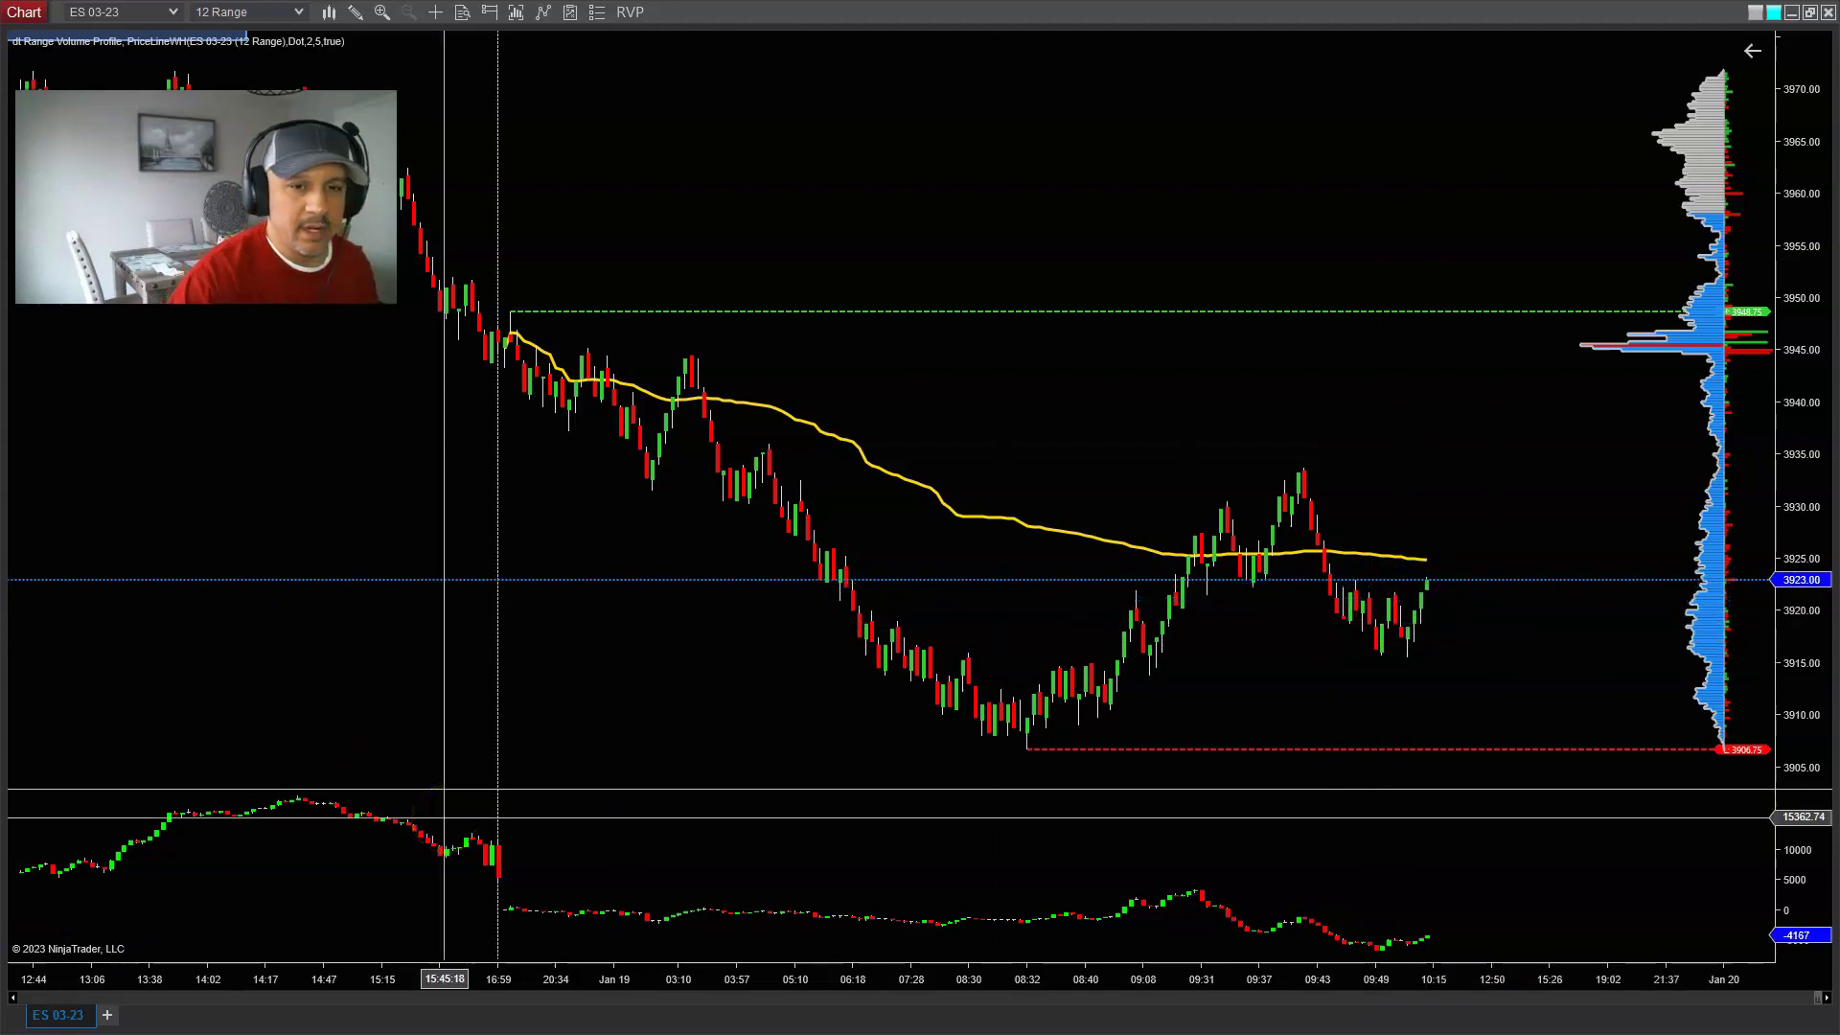
# Step: Examine the 12 Range chart's delta before the session break, the latest bars at the yellow average line, and the 09:42 high
pyautogui.click(464, 789)
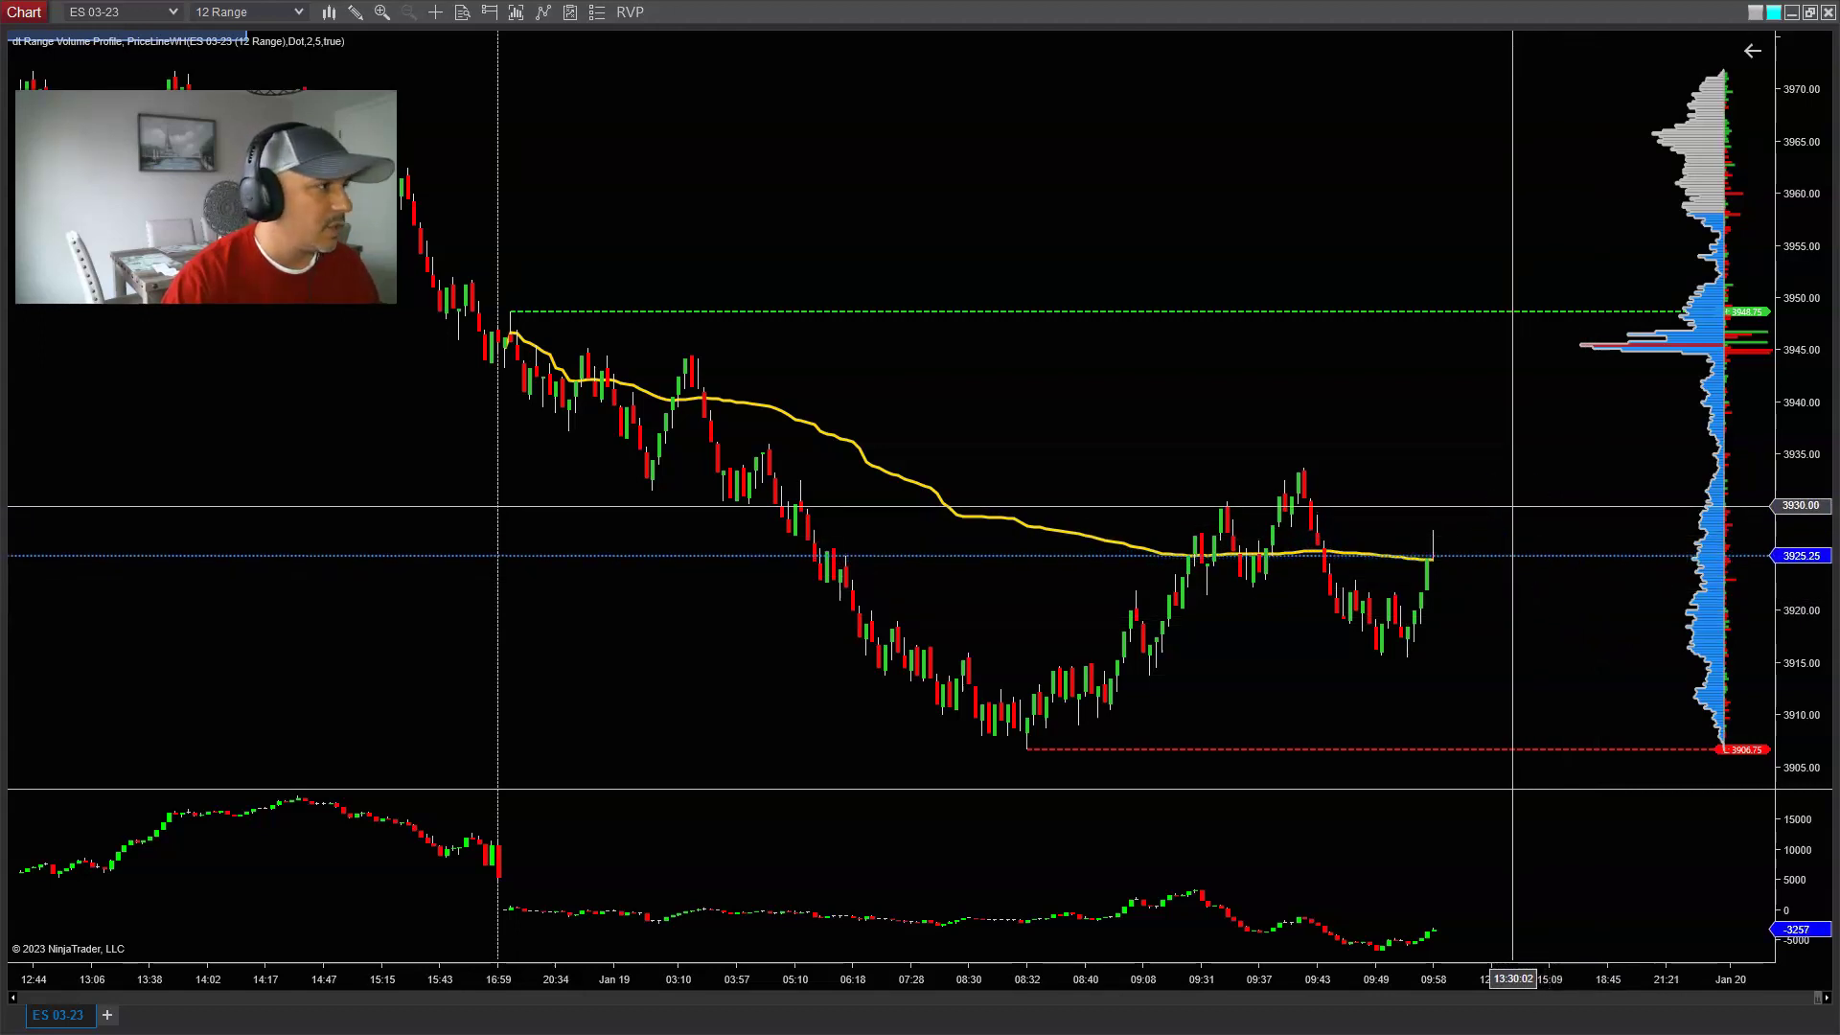
pyautogui.click(1528, 512)
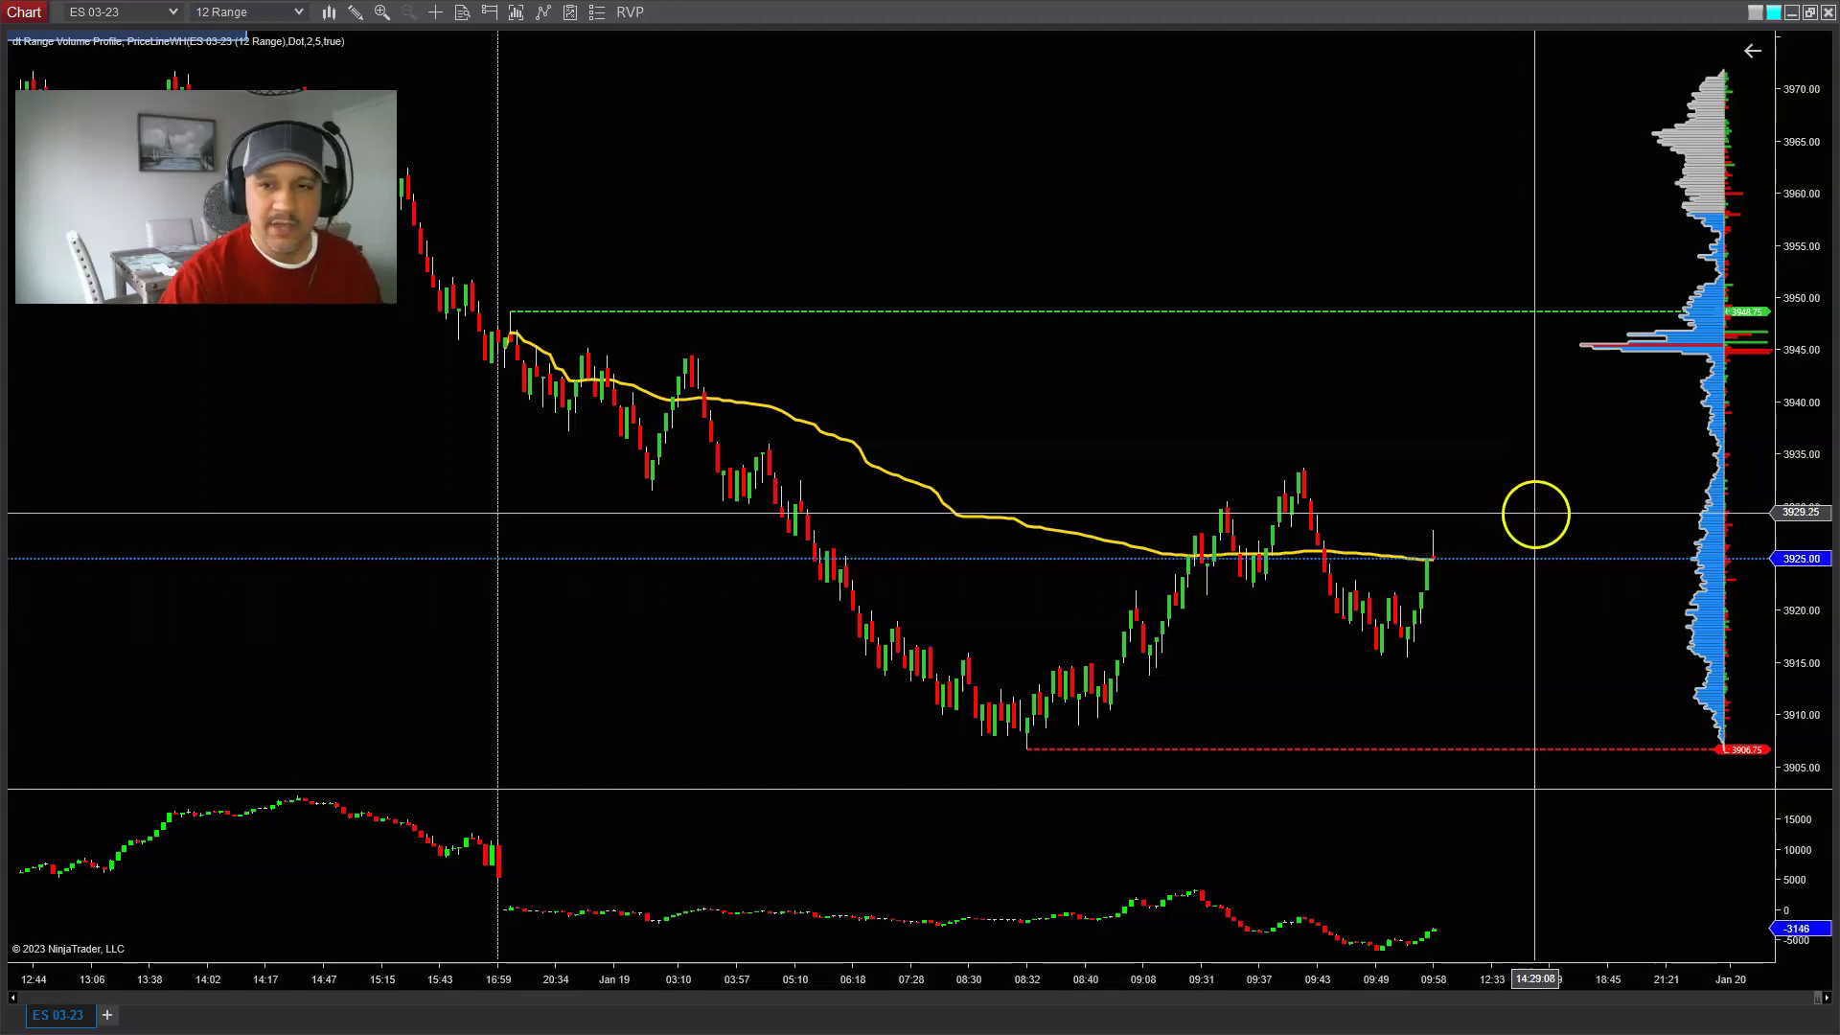
pyautogui.click(1419, 600)
pyautogui.click(1428, 560)
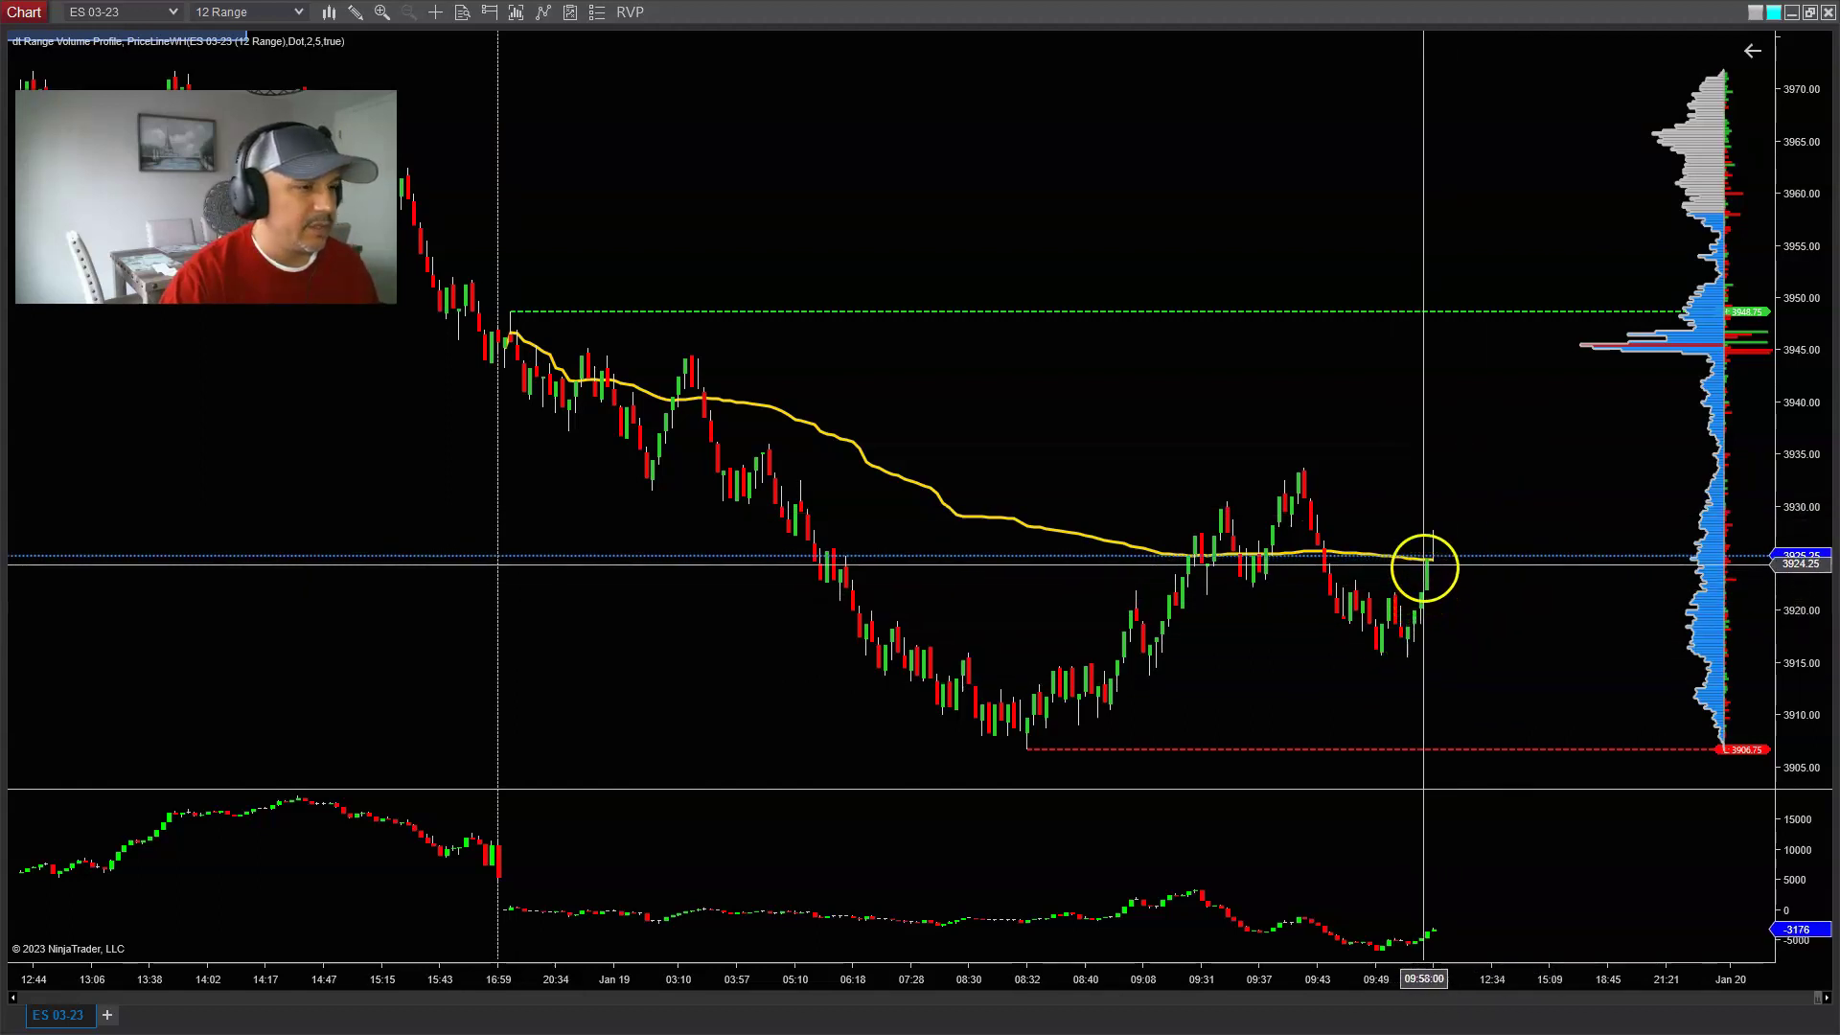
pyautogui.click(1423, 637)
pyautogui.click(1432, 581)
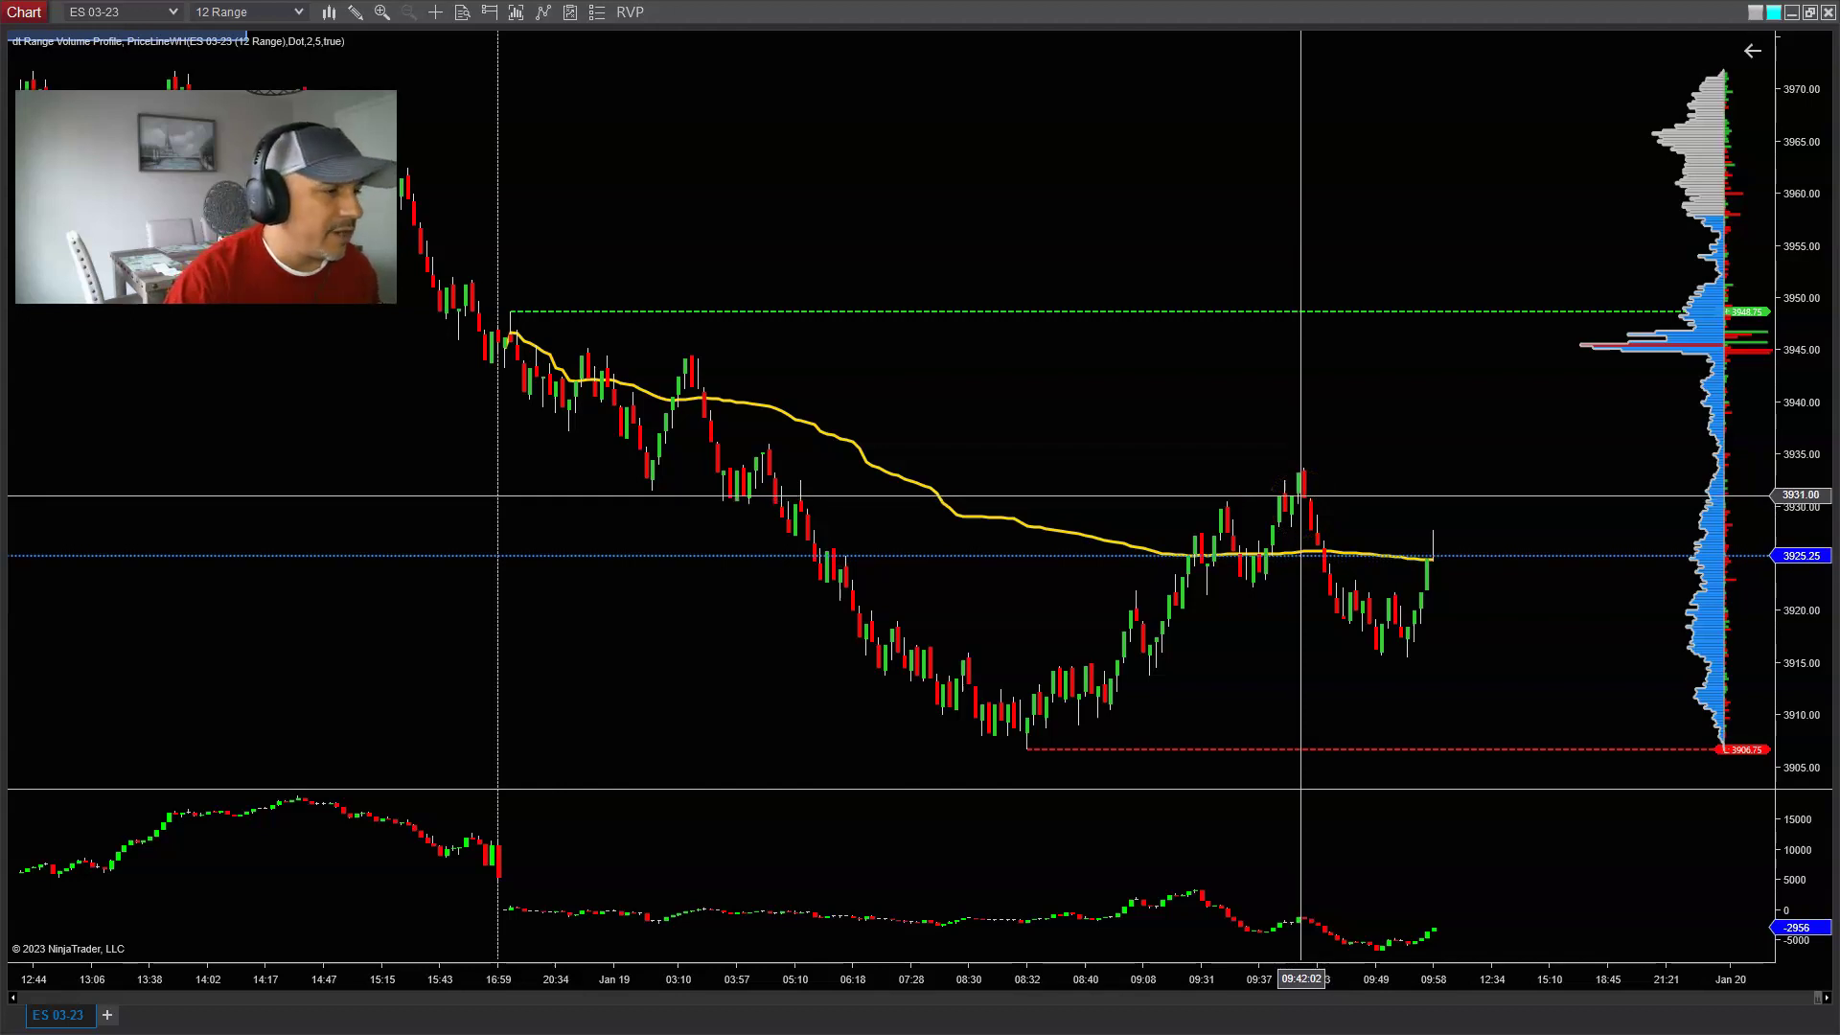
pyautogui.click(1301, 498)
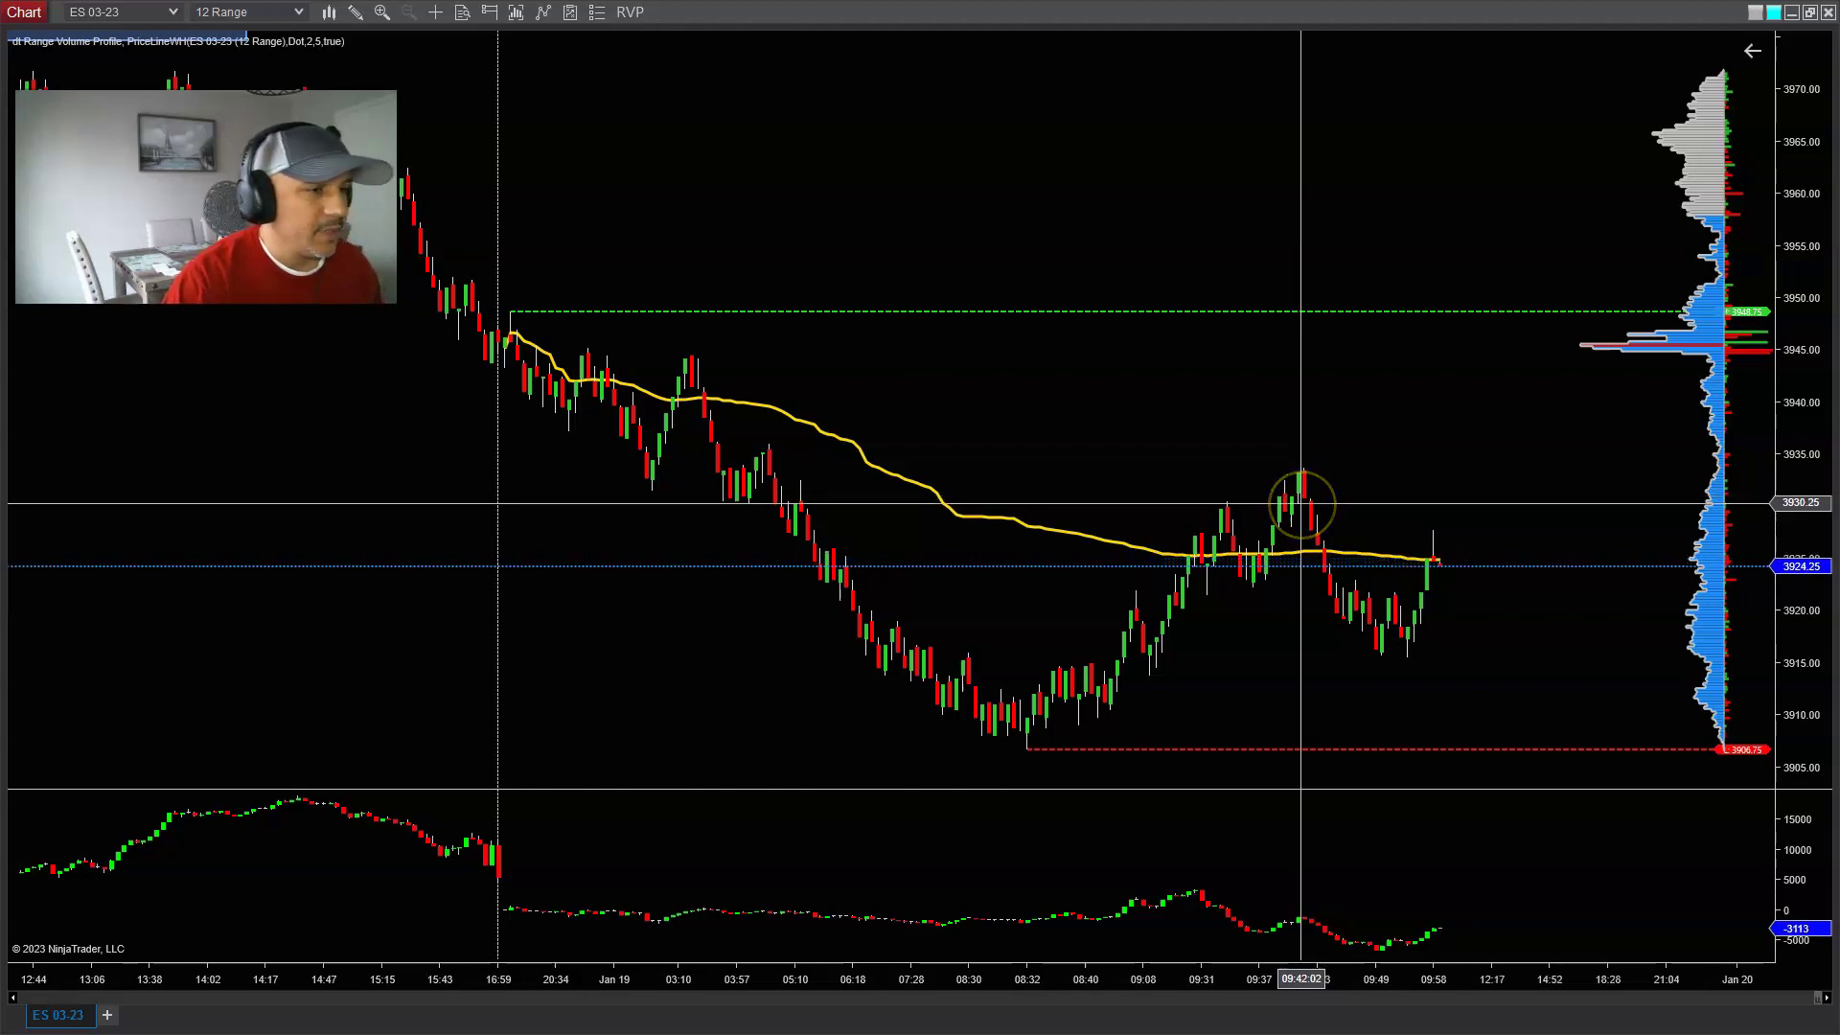
pyautogui.click(1319, 529)
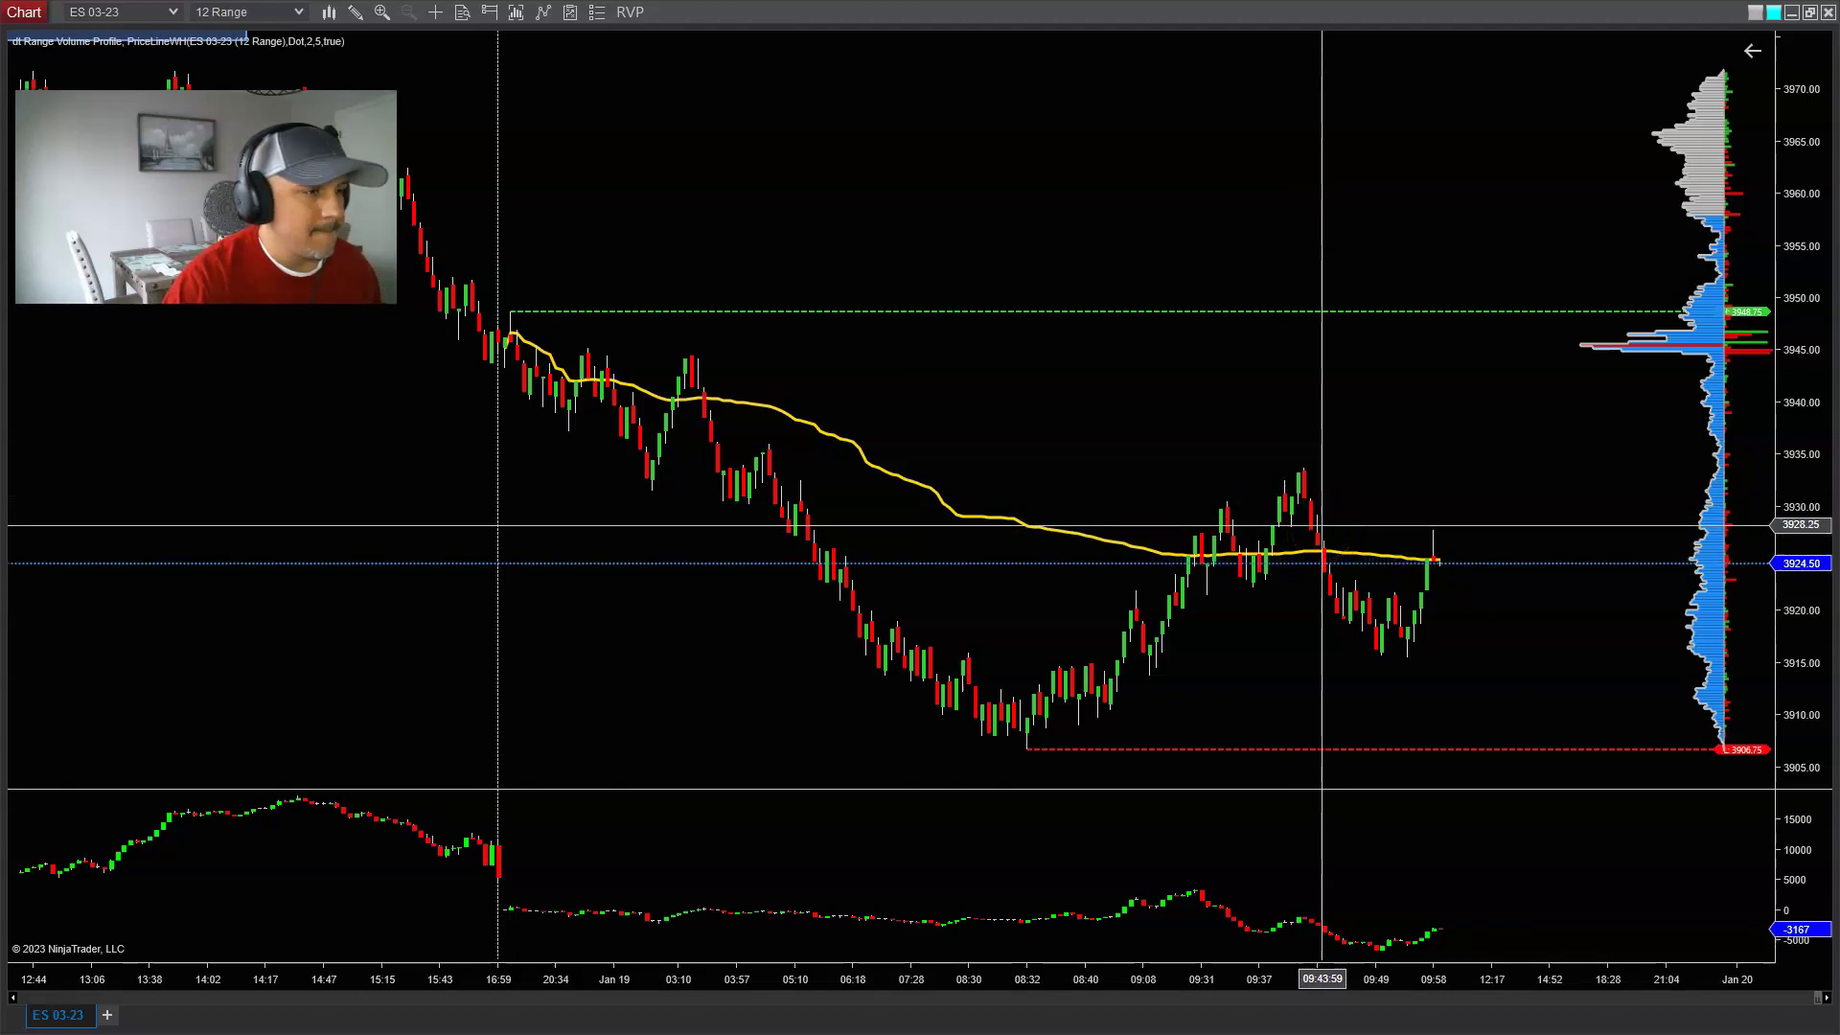
# Step: Compare the 09:42 high with the latest swing high on the 12 Range chart, and check the recent lows against the session low
pyautogui.moveTo(1174, 595)
pyautogui.mouseDown()
pyautogui.moveTo(1195, 522)
pyautogui.moveTo(1236, 587)
pyautogui.moveTo(1302, 486)
pyautogui.mouseUp()
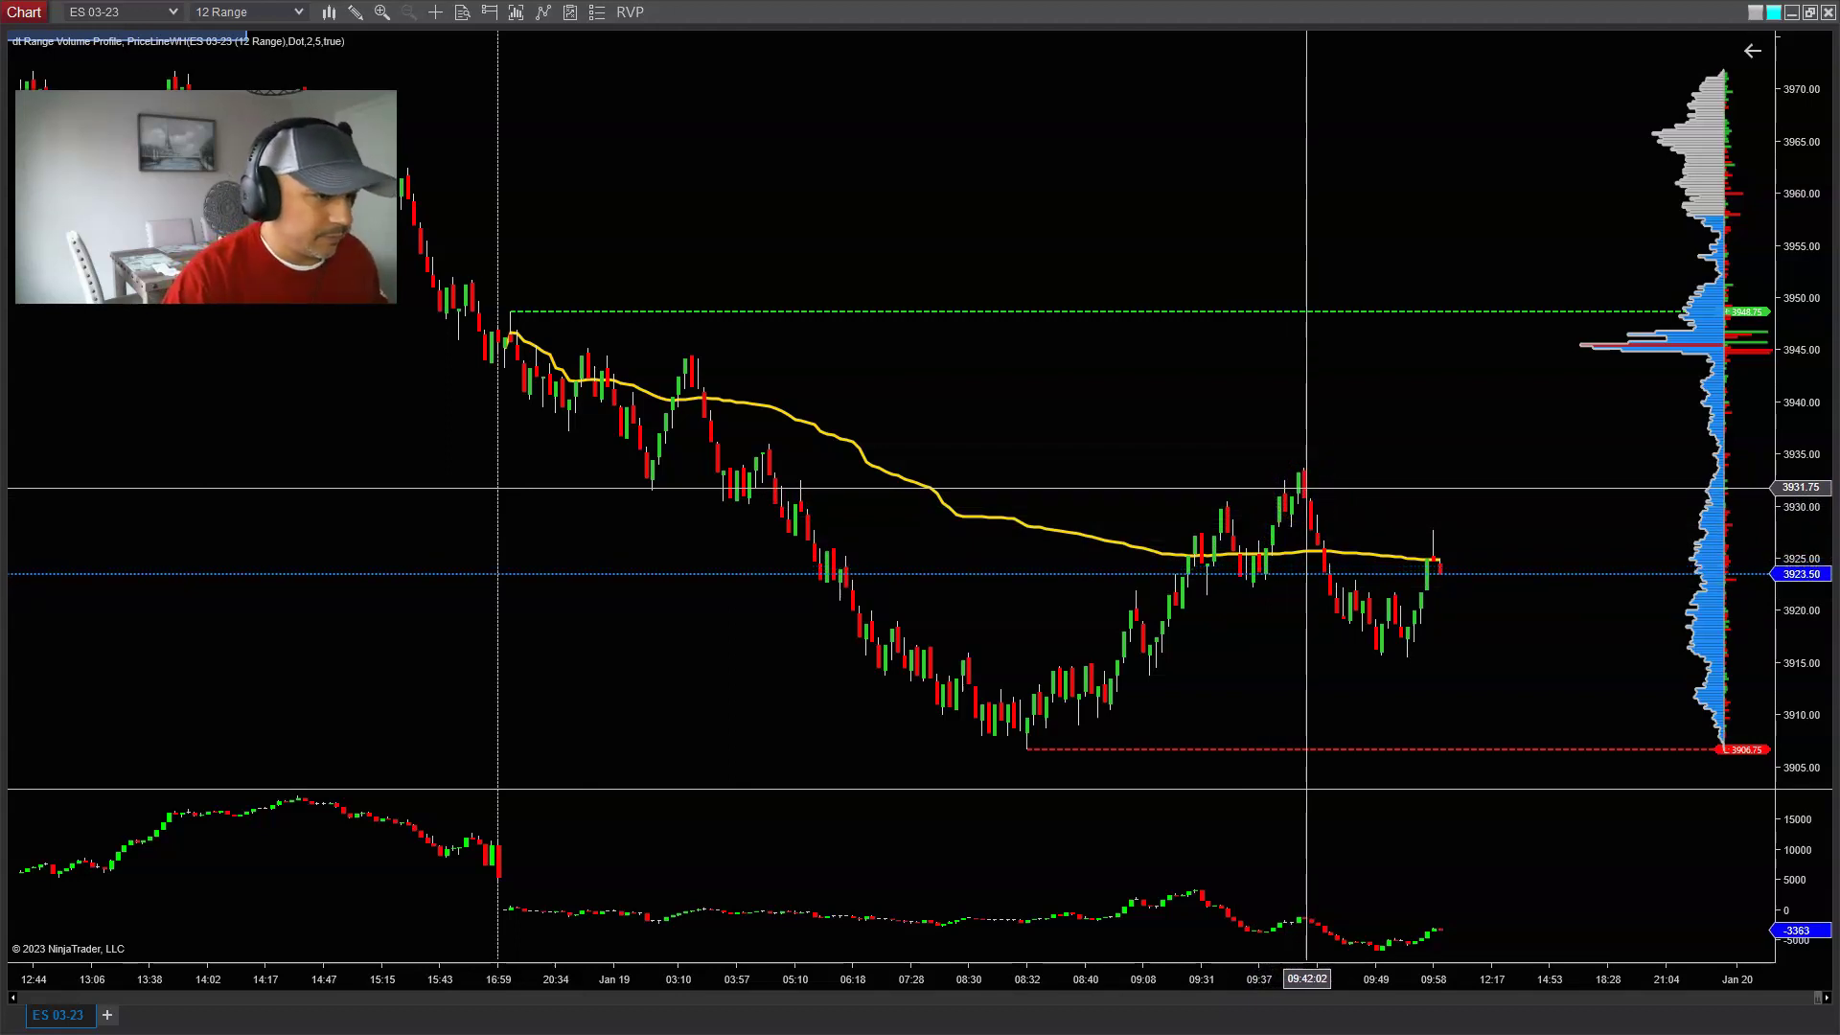
pyautogui.moveTo(1339, 527); pyautogui.dragTo(1452, 530)
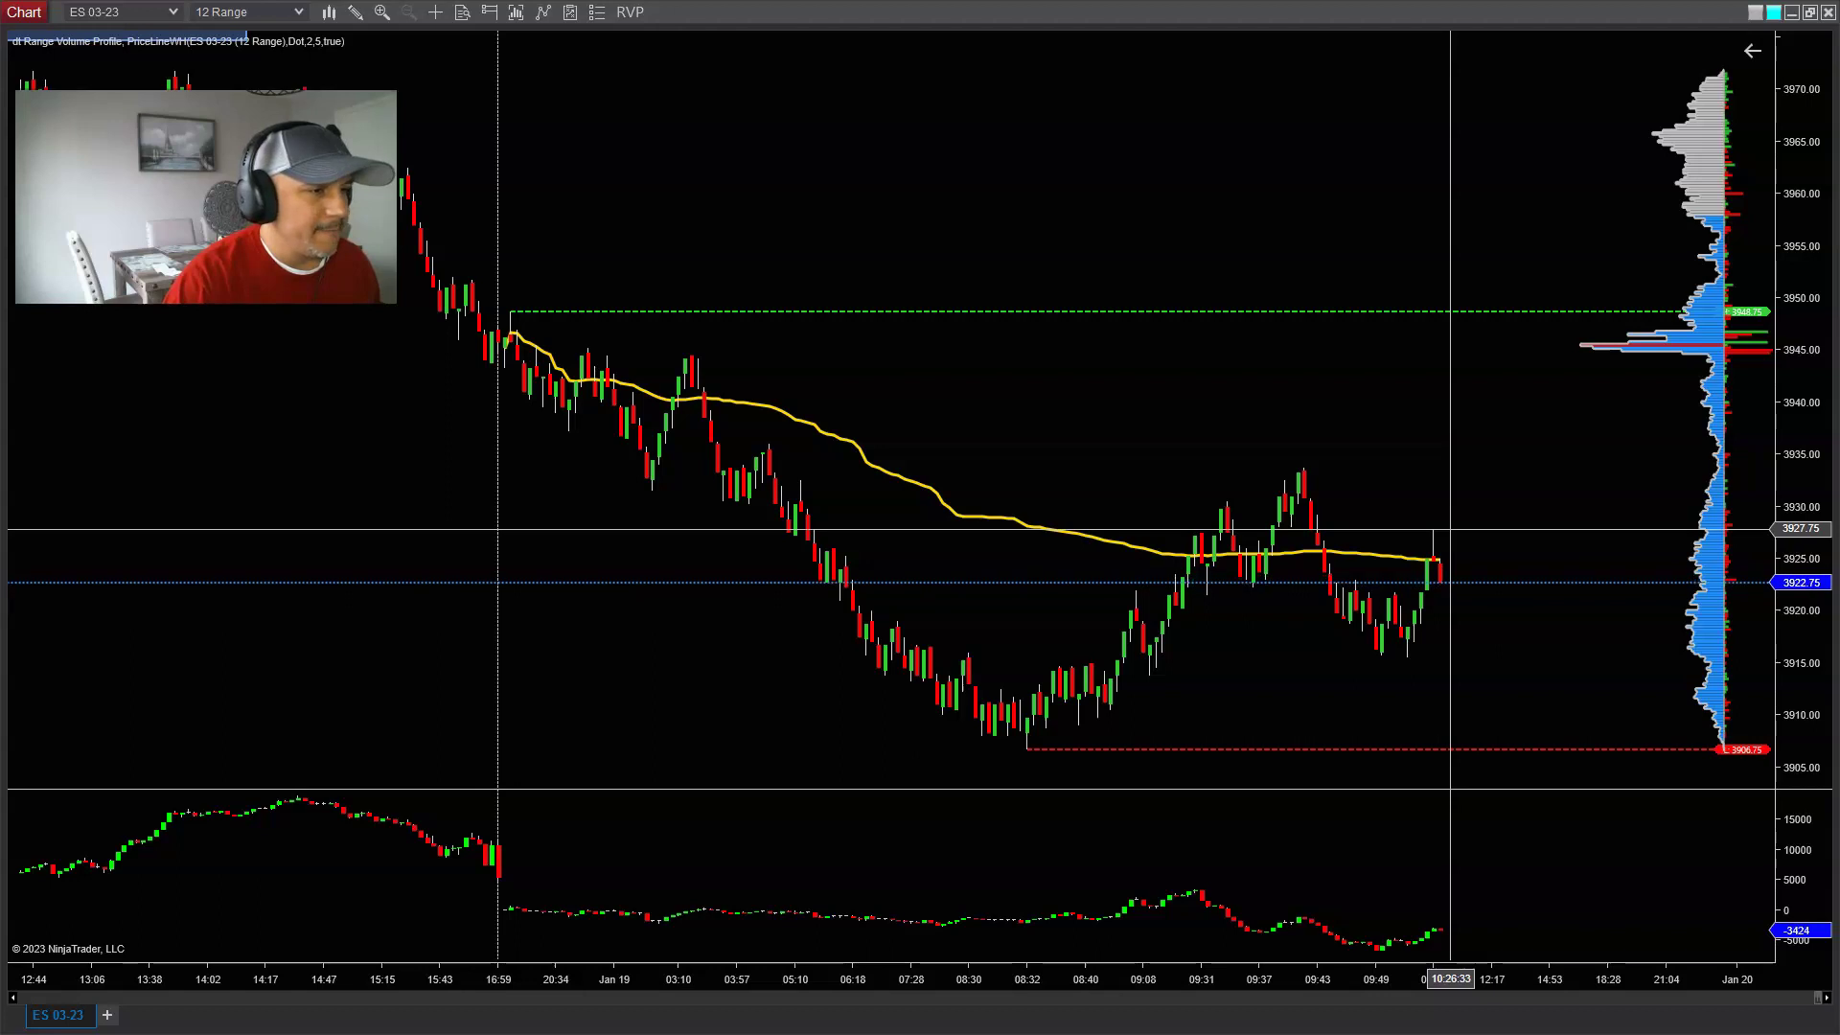
pyautogui.moveTo(1424, 522)
pyautogui.mouseDown()
pyautogui.moveTo(1425, 497)
pyautogui.moveTo(1435, 579)
pyautogui.moveTo(1366, 634)
pyautogui.moveTo(1387, 591)
pyautogui.moveTo(1402, 627)
pyautogui.moveTo(1440, 604)
pyautogui.mouseUp()
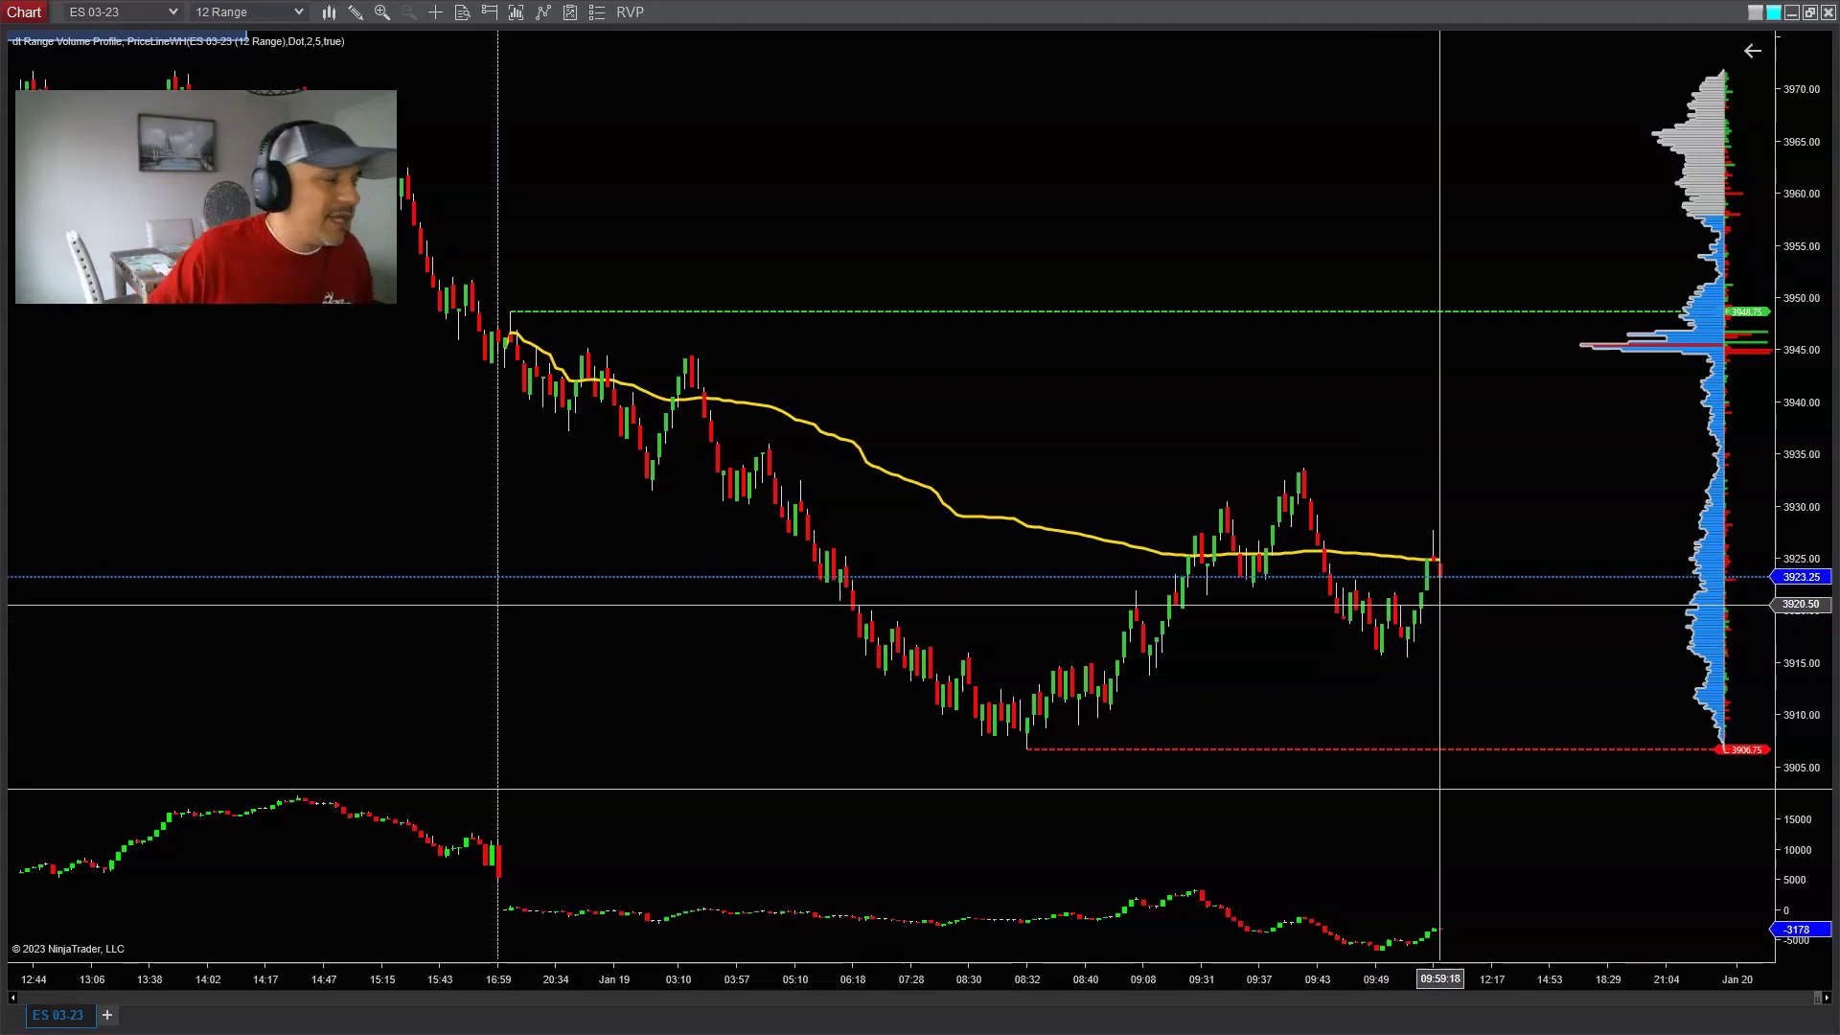
pyautogui.click(1741, 410)
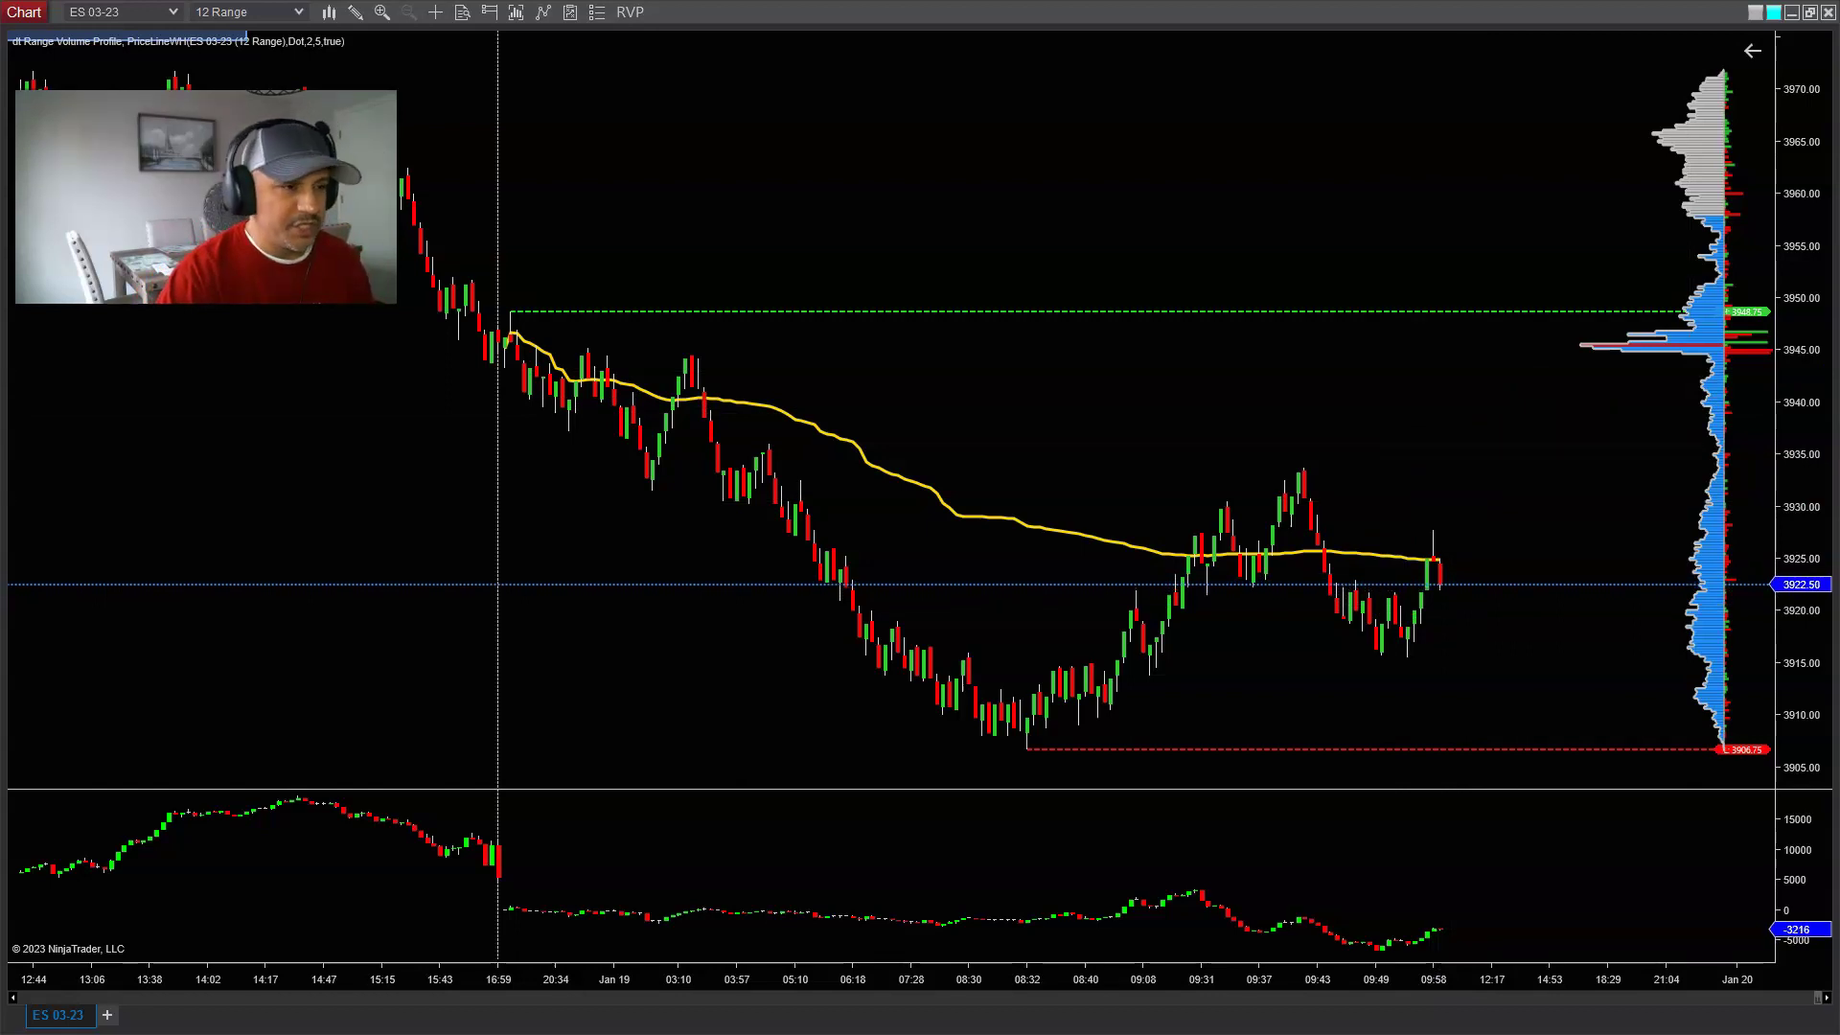
pyautogui.click(45, 968)
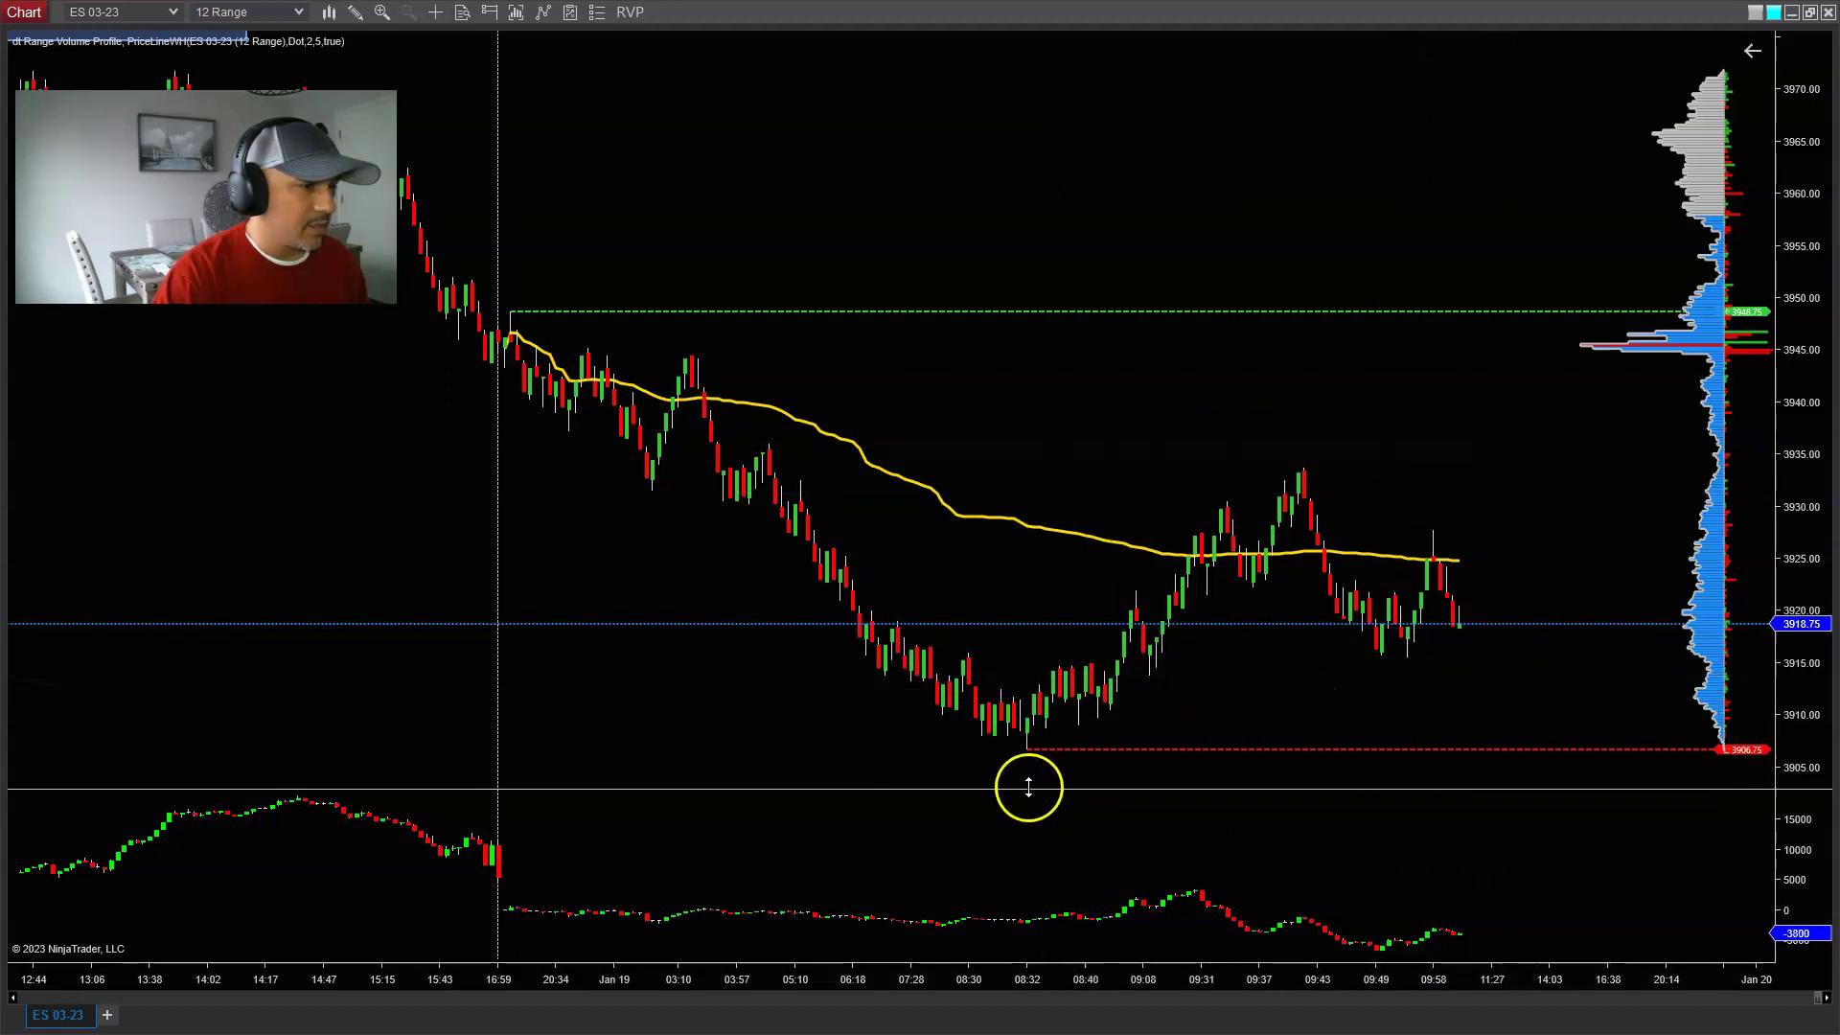
pyautogui.click(1372, 648)
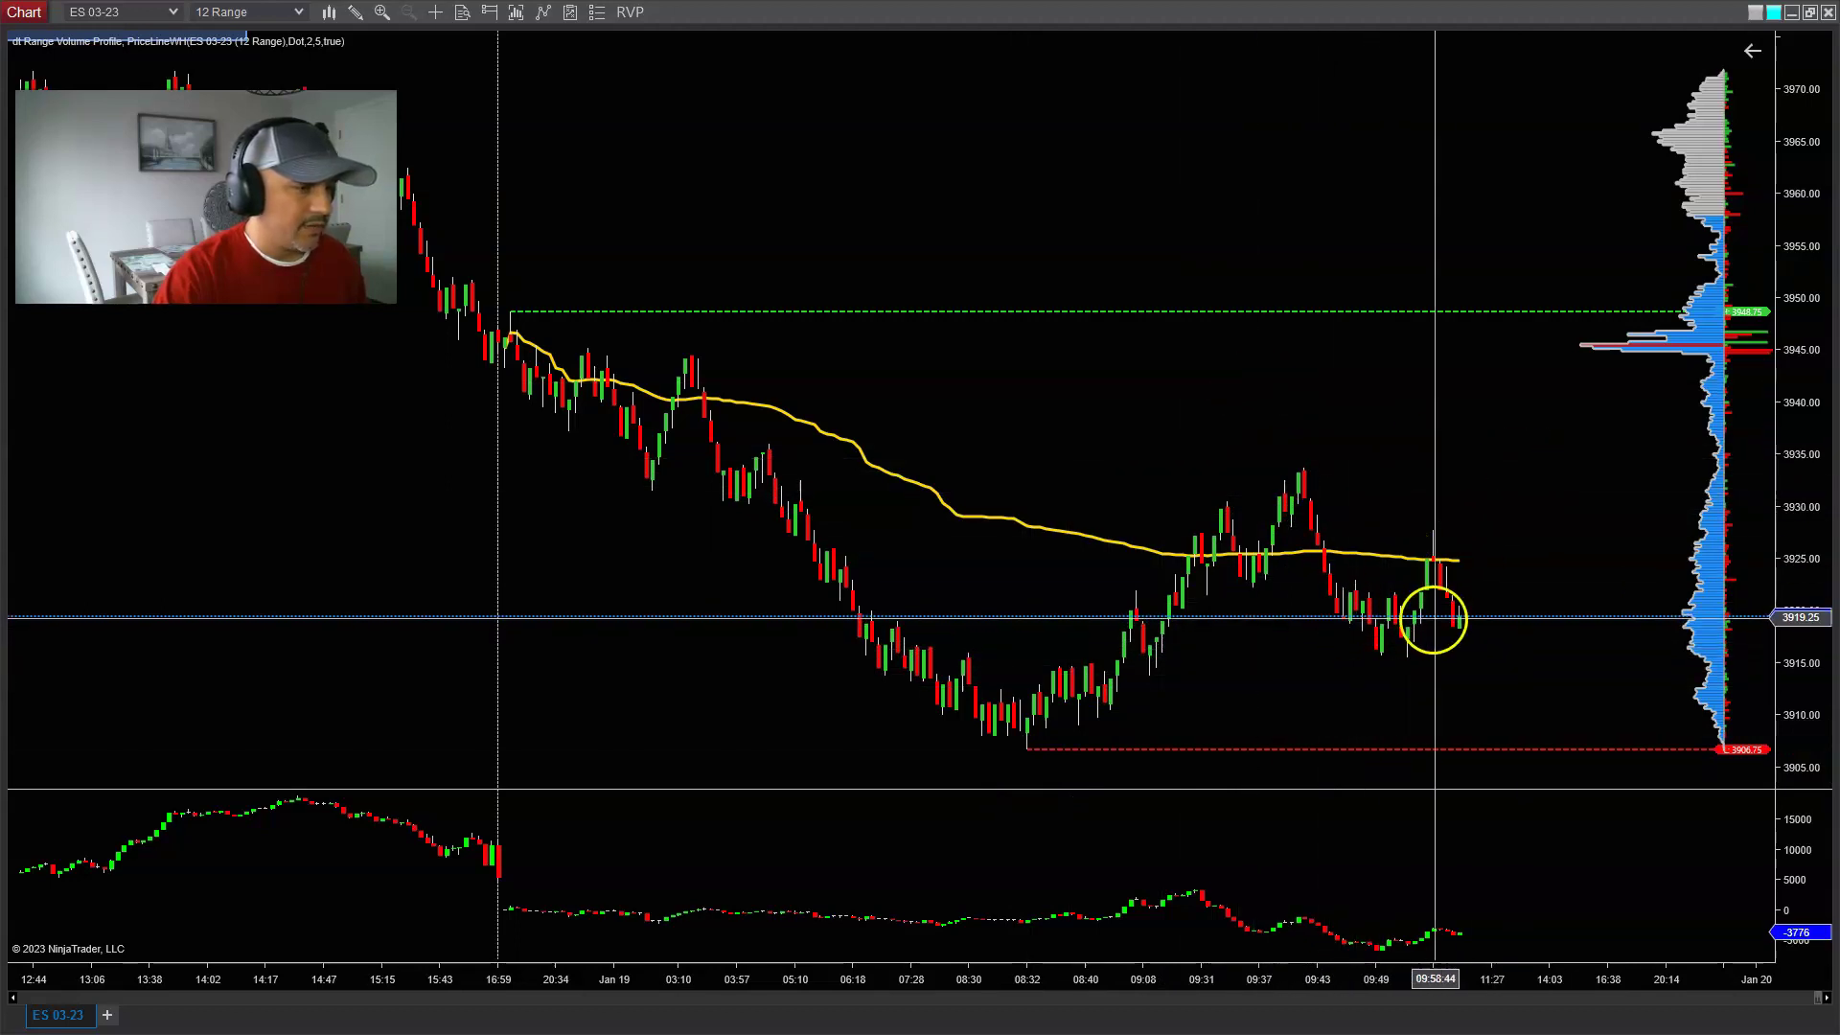
pyautogui.moveTo(1434, 618)
pyautogui.mouseDown()
pyautogui.moveTo(1037, 746)
pyautogui.moveTo(883, 634)
pyautogui.moveTo(780, 509)
pyautogui.moveTo(1023, 751)
pyautogui.moveTo(1376, 480)
pyautogui.moveTo(939, 653)
pyautogui.moveTo(1314, 524)
pyautogui.moveTo(1351, 644)
pyautogui.moveTo(1497, 870)
pyautogui.moveTo(940, 751)
pyautogui.moveTo(1025, 748)
pyautogui.mouseUp()
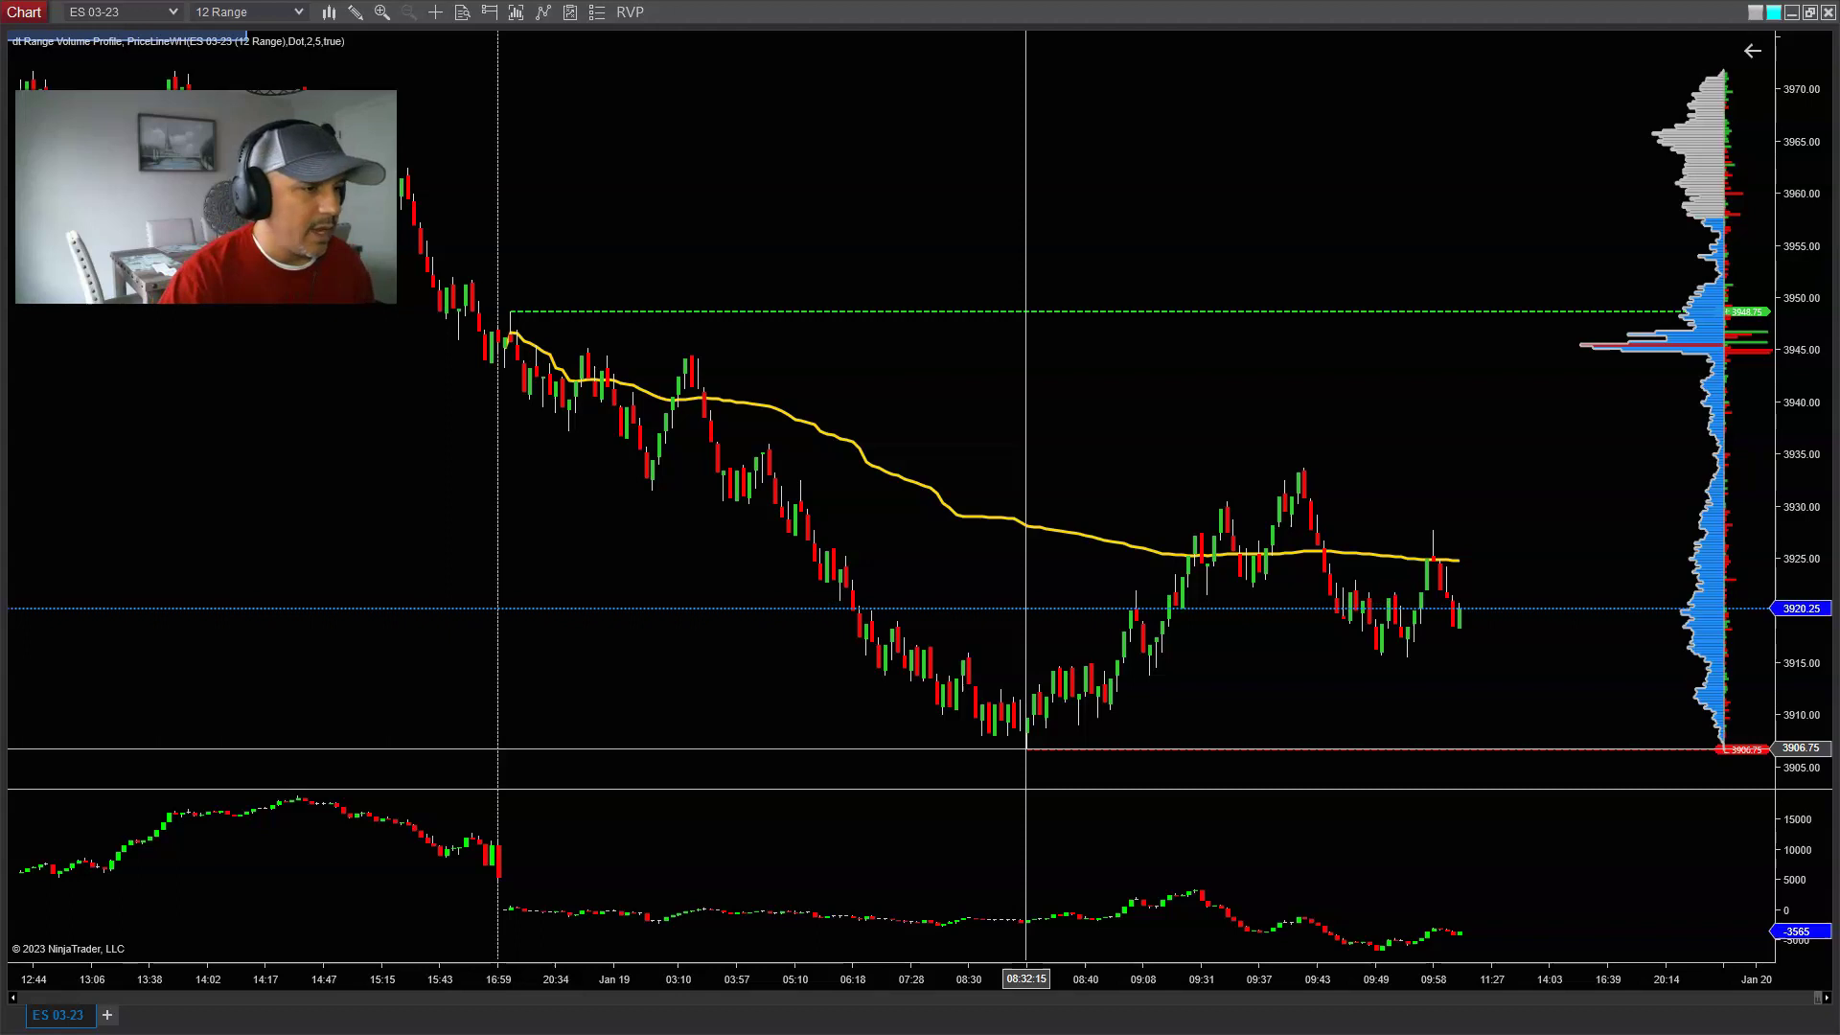
# Step: Examine the lower delta pane of the 12 Range chart around the session break and the price decline from the 09:42 high
pyautogui.moveTo(1195, 975); pyautogui.dragTo(1171, 974)
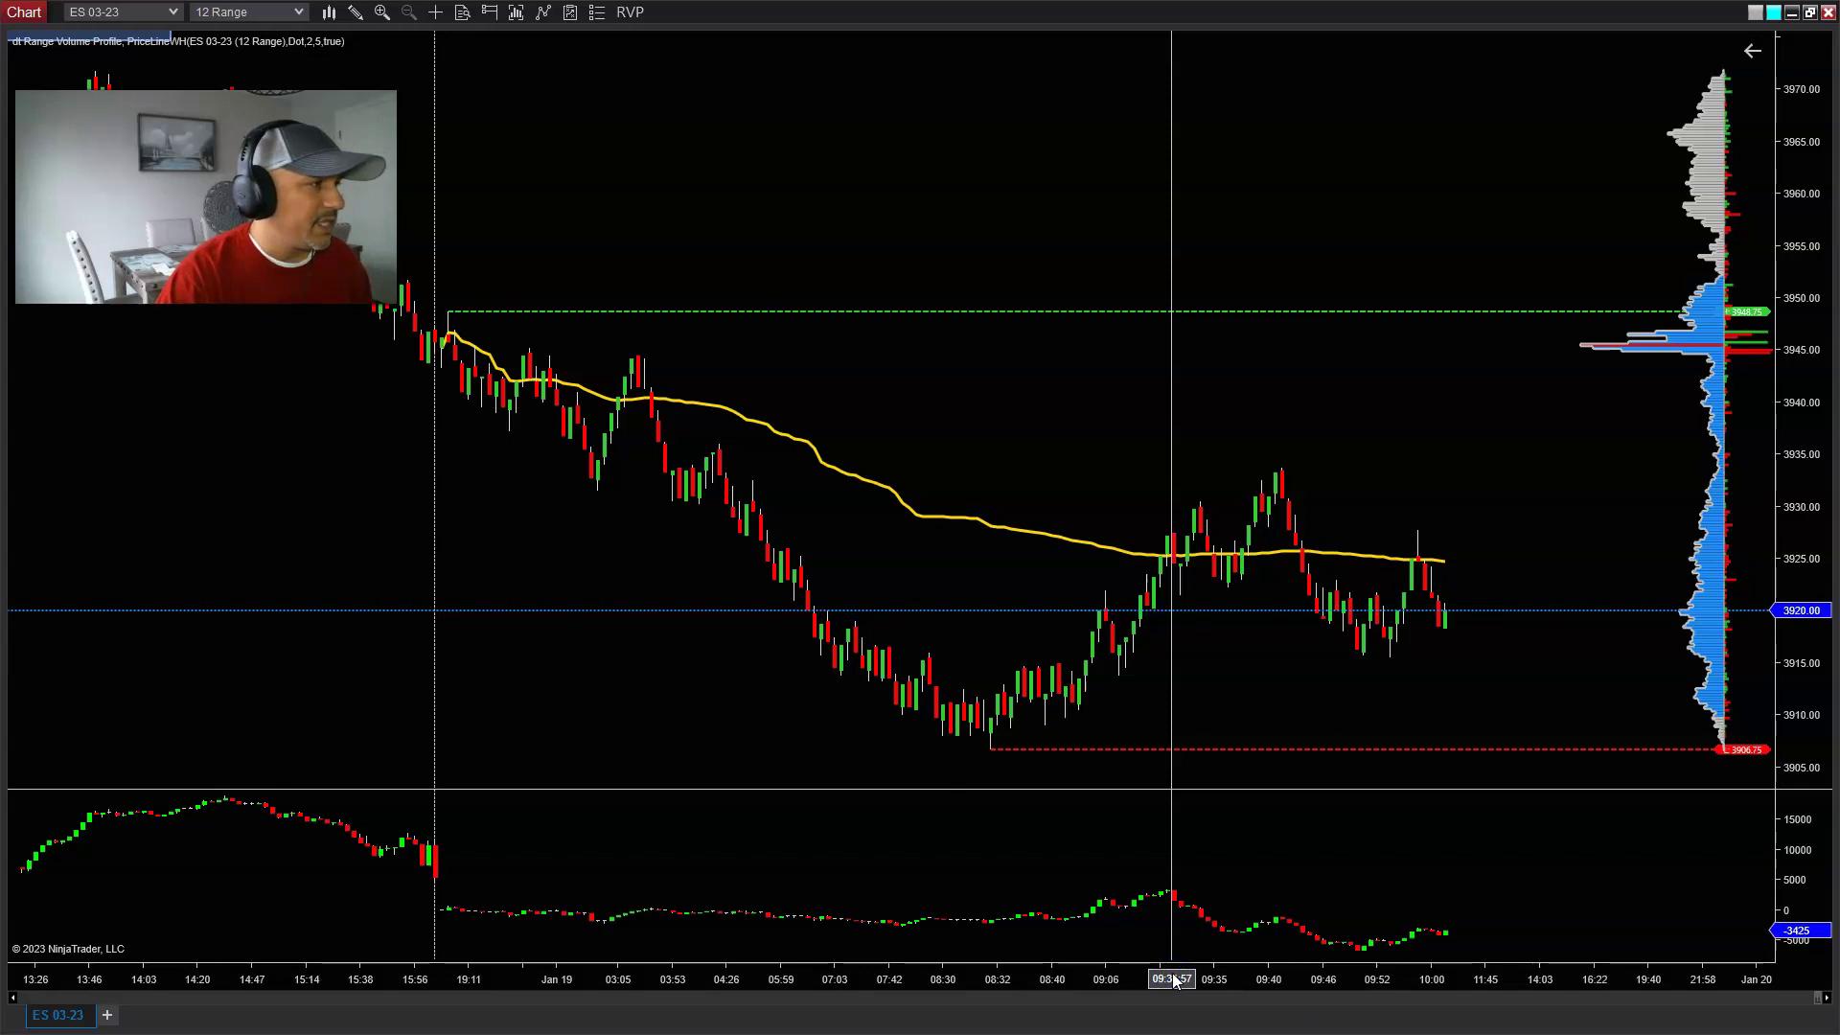
pyautogui.click(1282, 823)
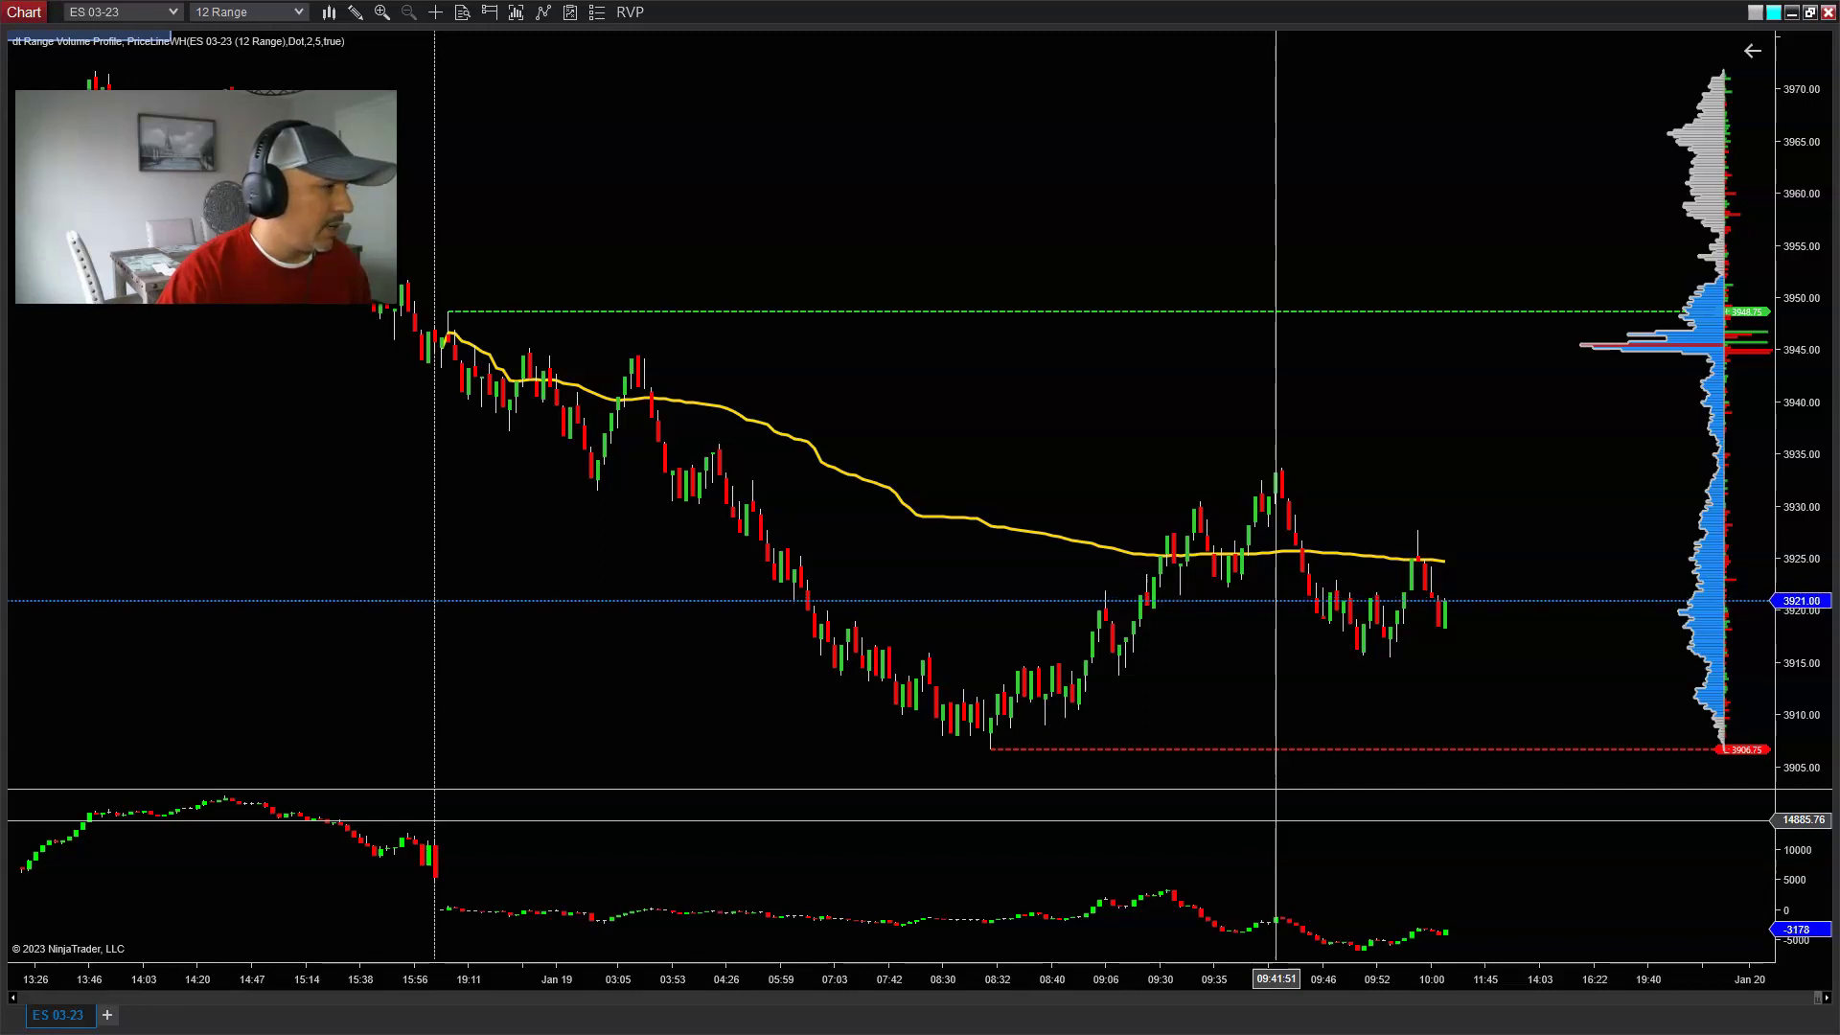
pyautogui.click(1256, 821)
pyautogui.click(398, 923)
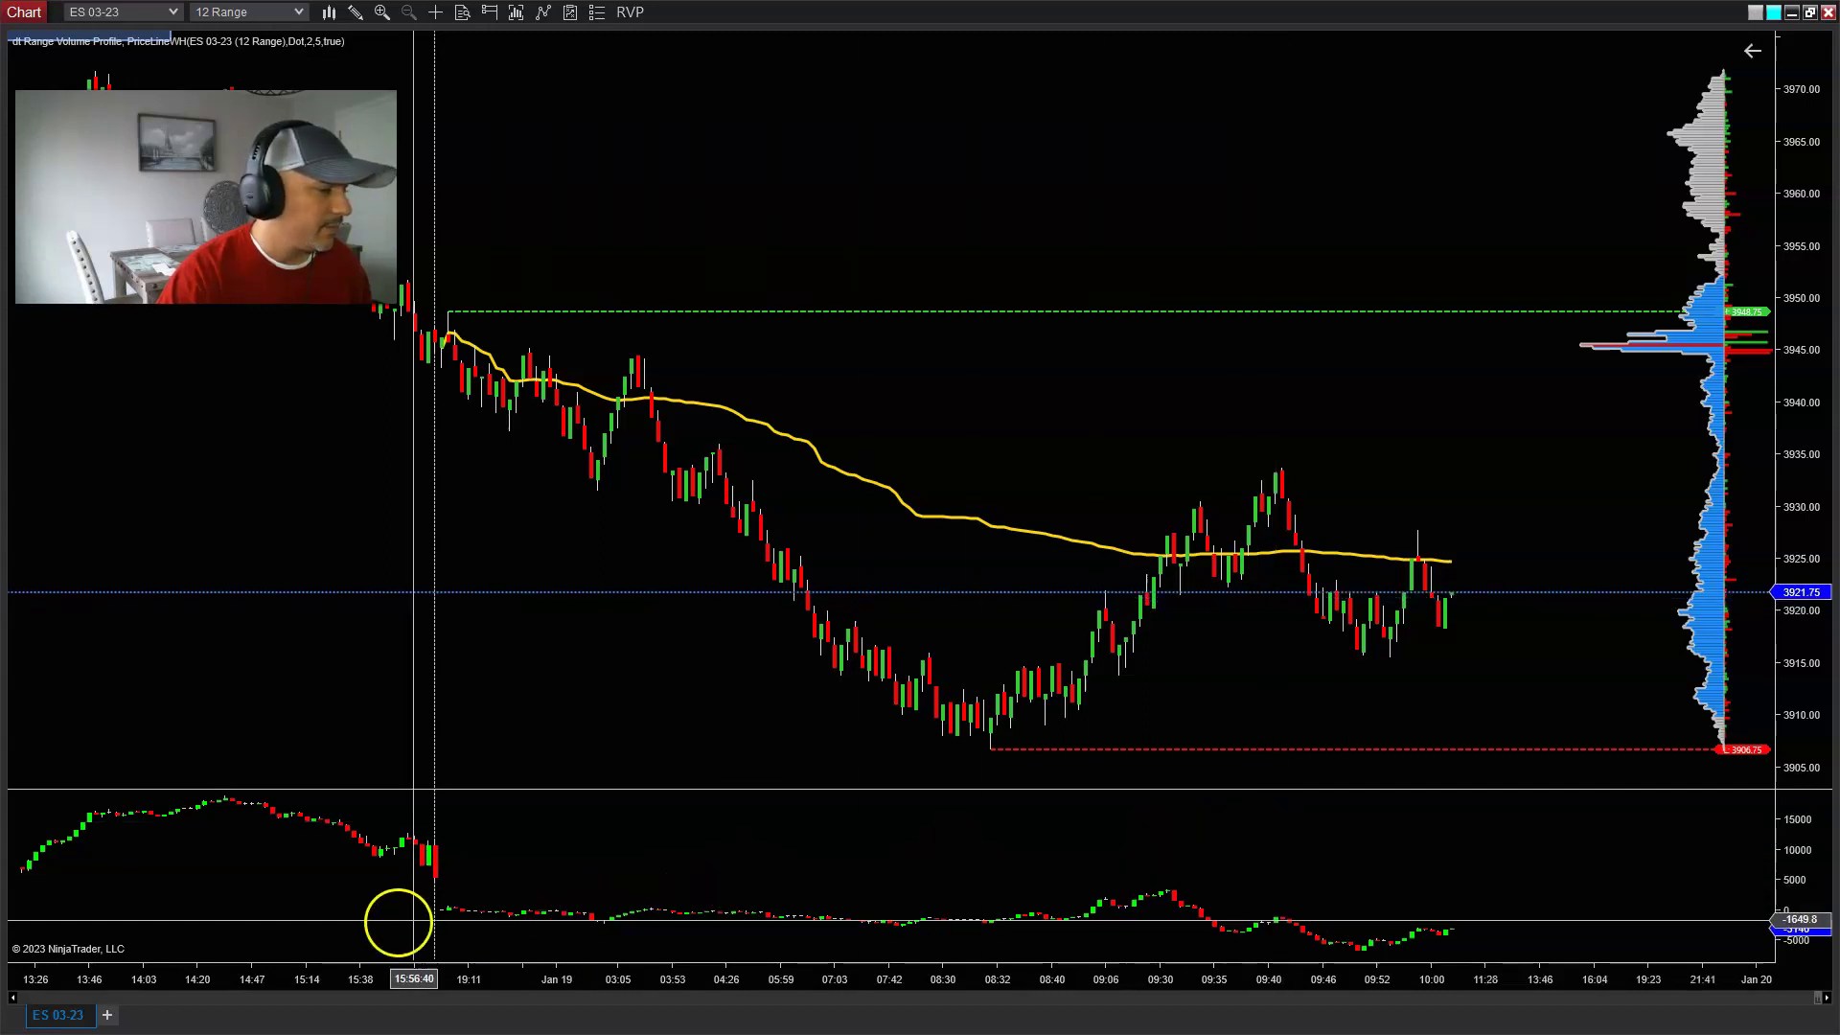
pyautogui.click(439, 887)
pyautogui.click(1284, 506)
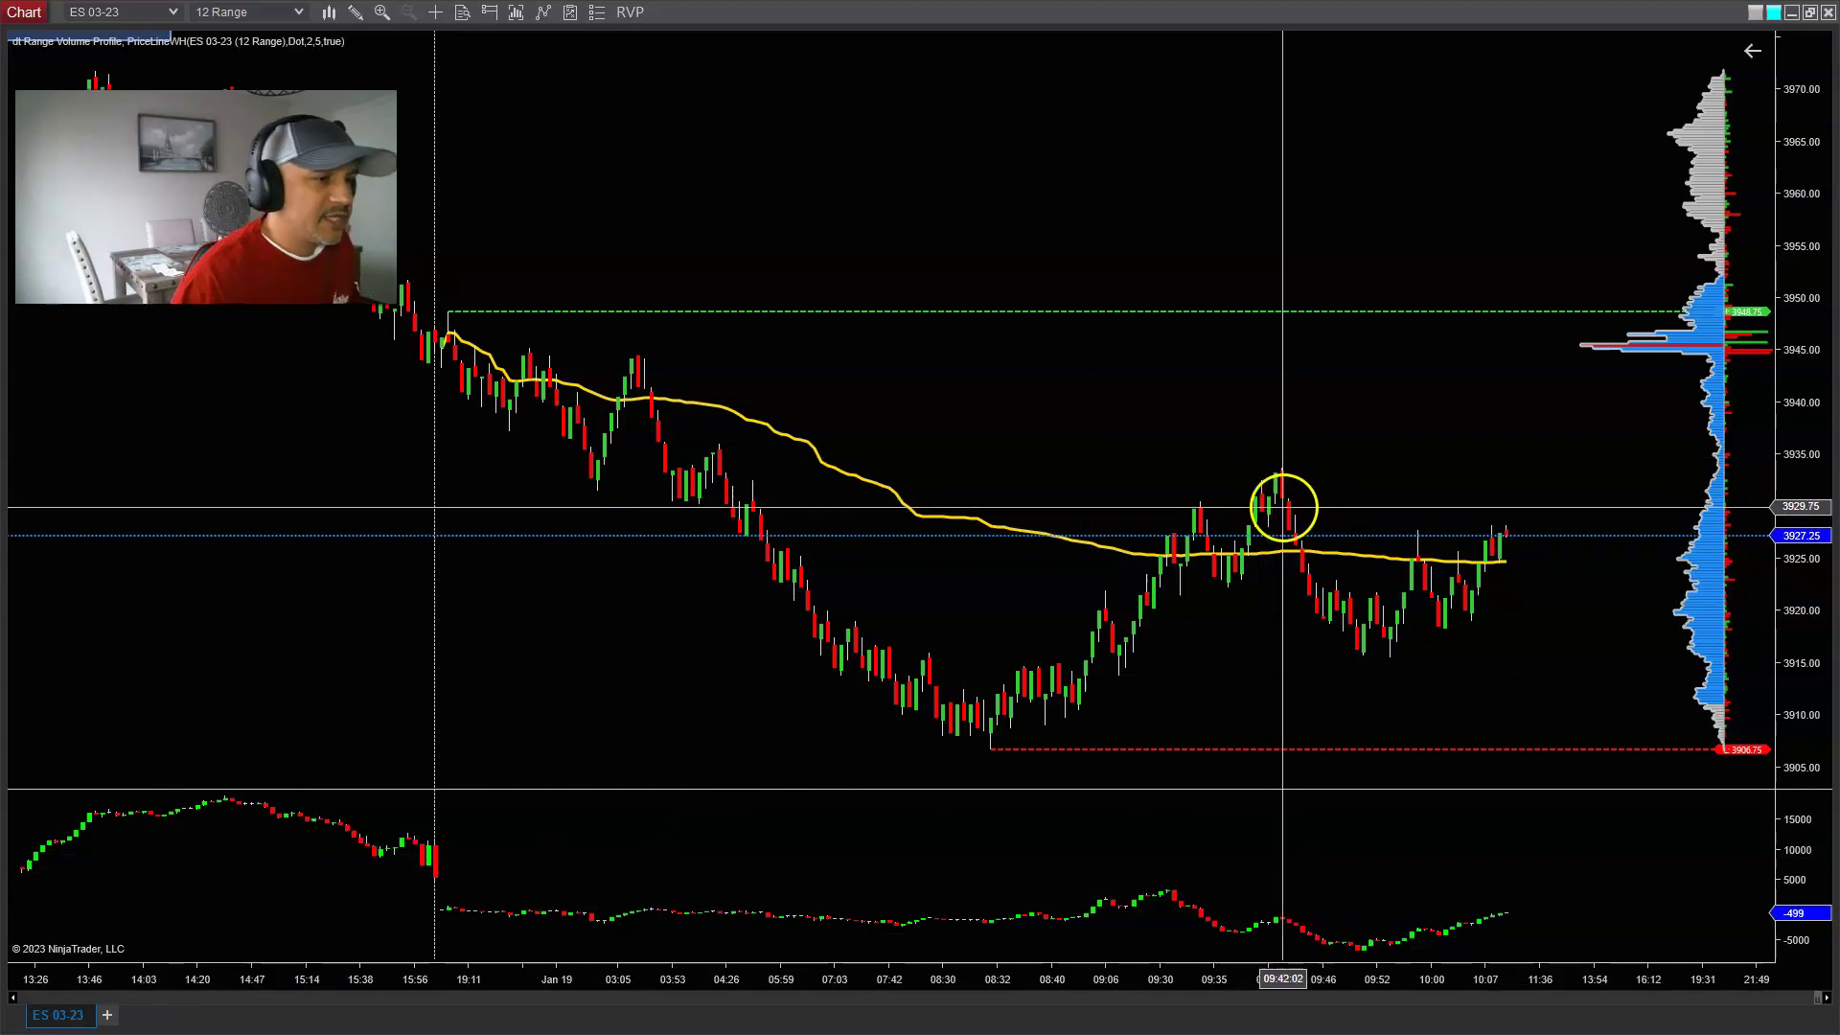
pyautogui.click(1355, 665)
pyautogui.click(1307, 577)
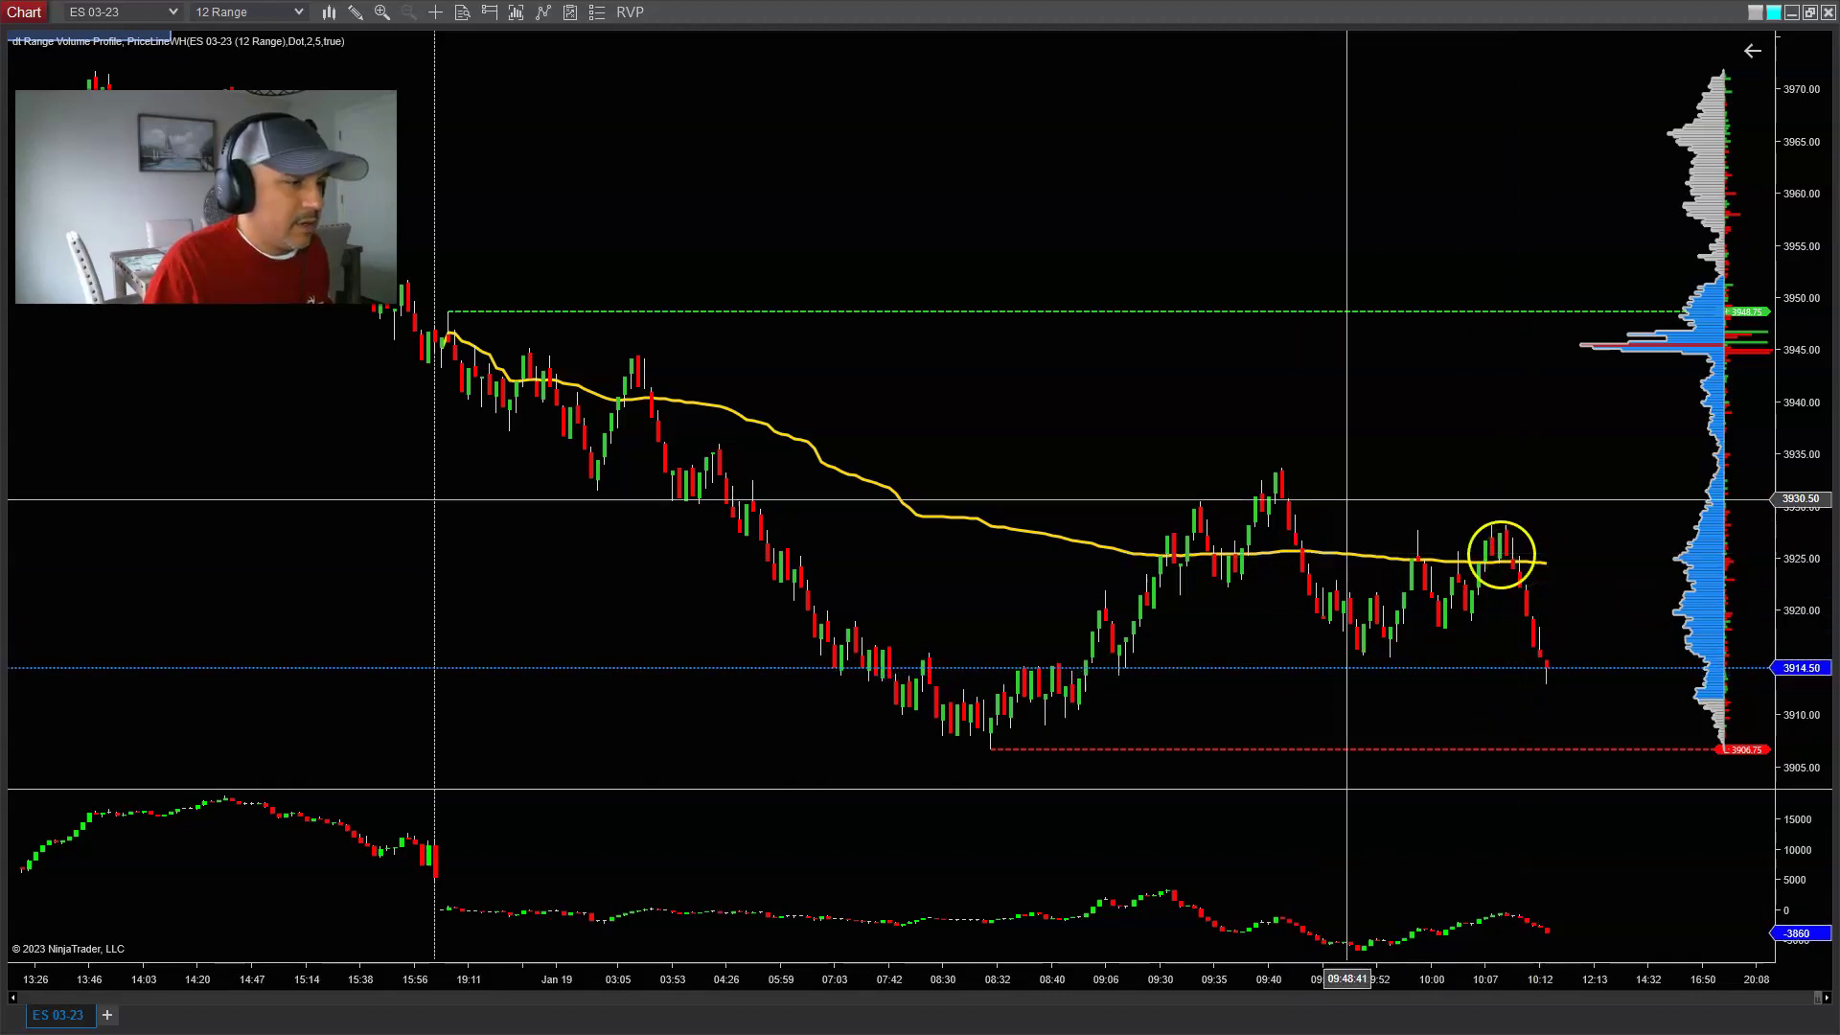
# Step: Draw a rectangle from the latest swing high at about 3928 down past the yellow average line, extending beyond the last bar
pyautogui.click(362, 19)
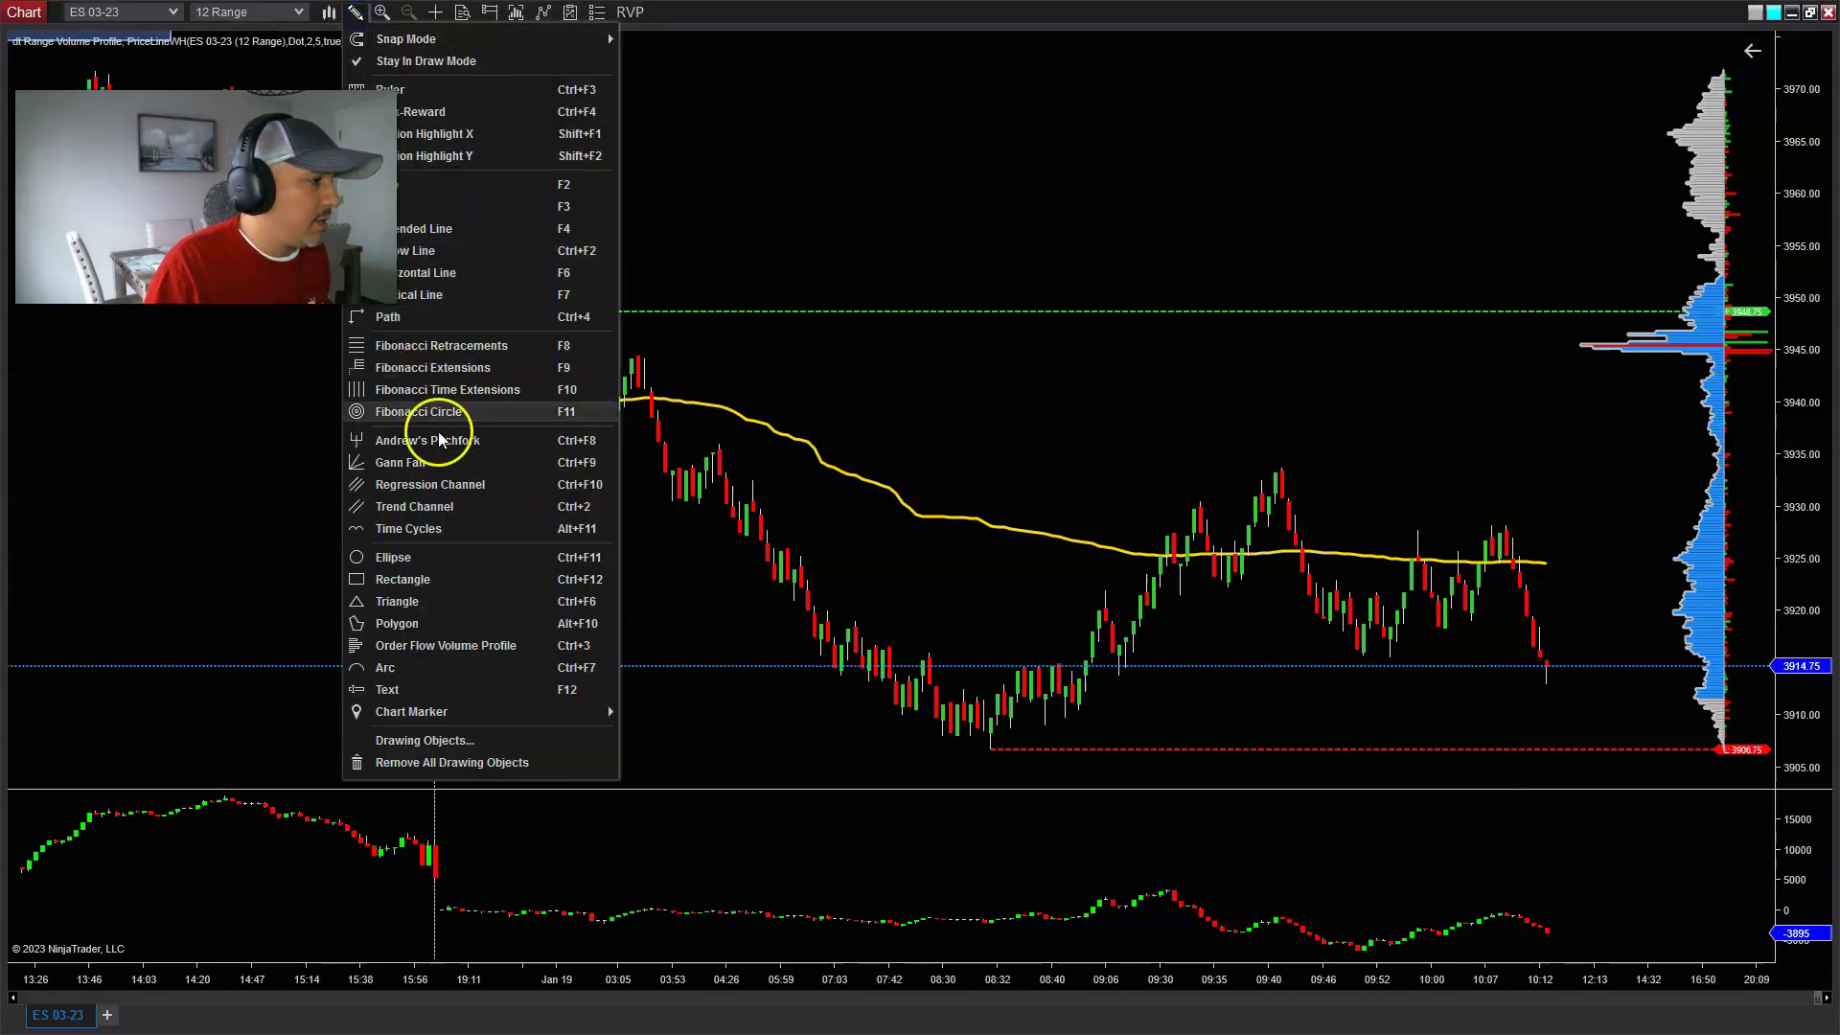
pyautogui.click(459, 581)
pyautogui.click(1499, 524)
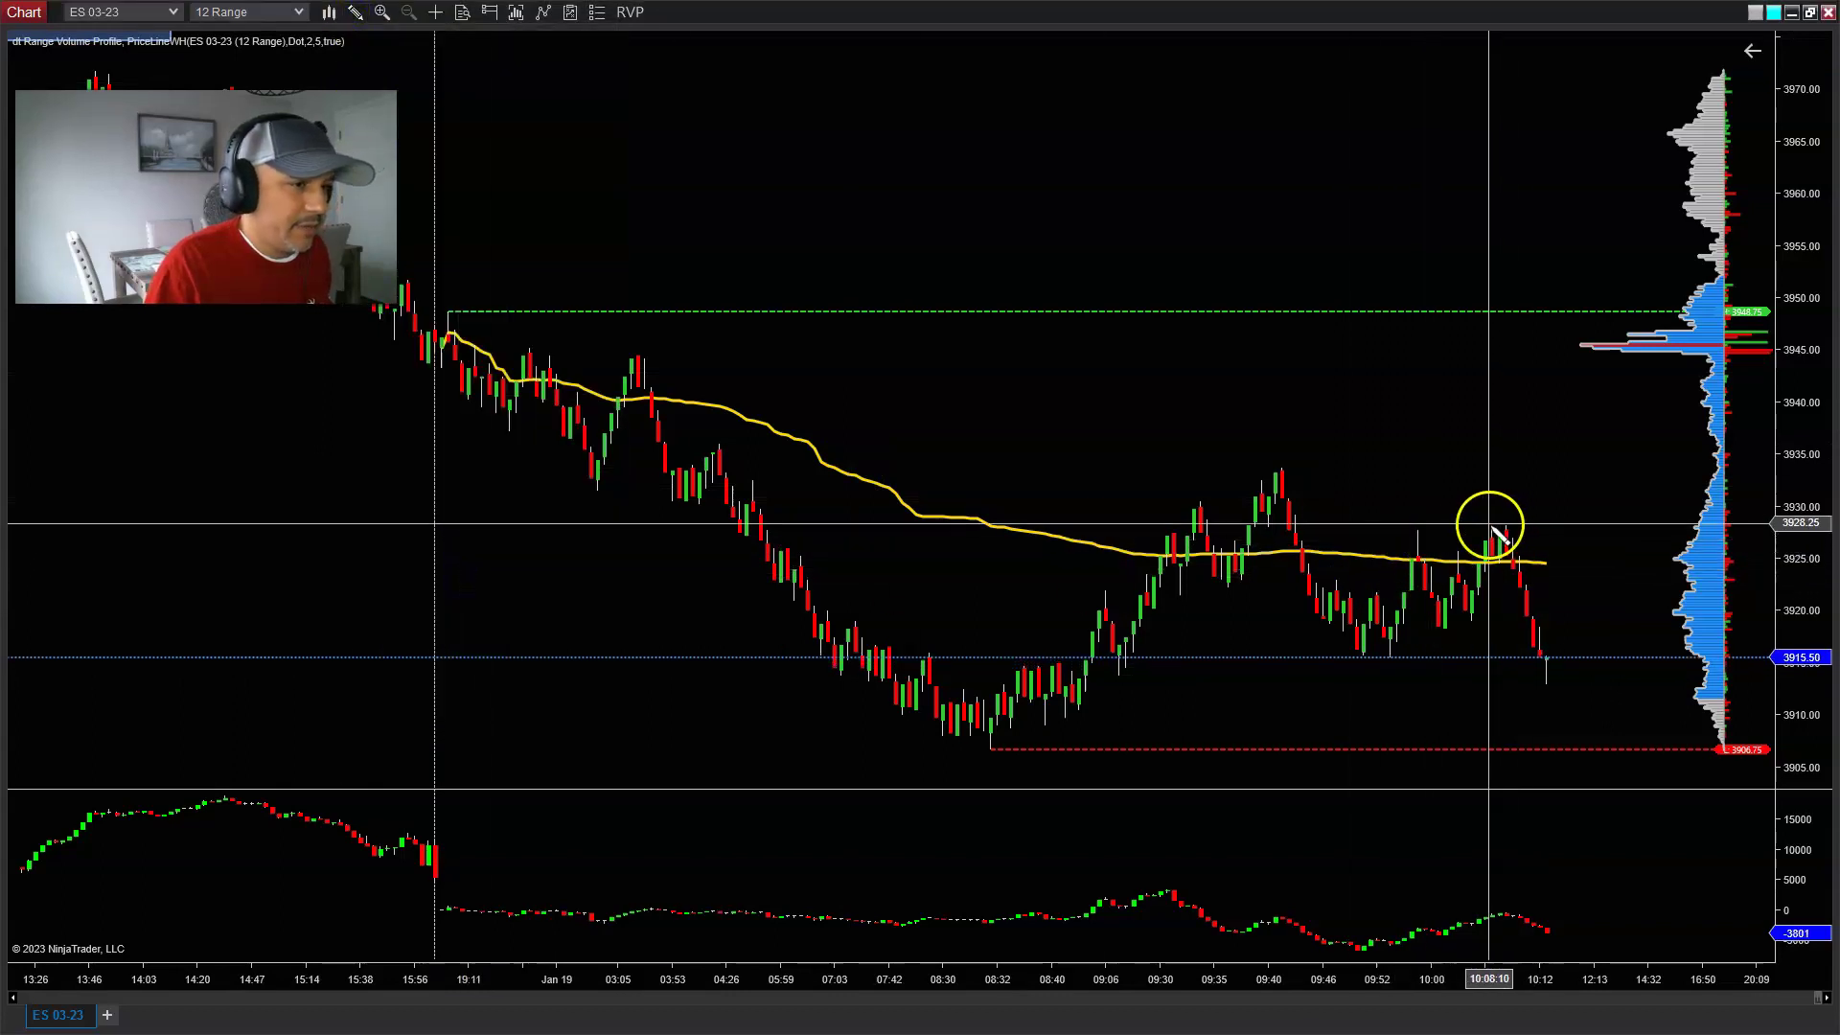
pyautogui.click(1539, 575)
pyautogui.moveTo(1539, 575); pyautogui.dragTo(1654, 573)
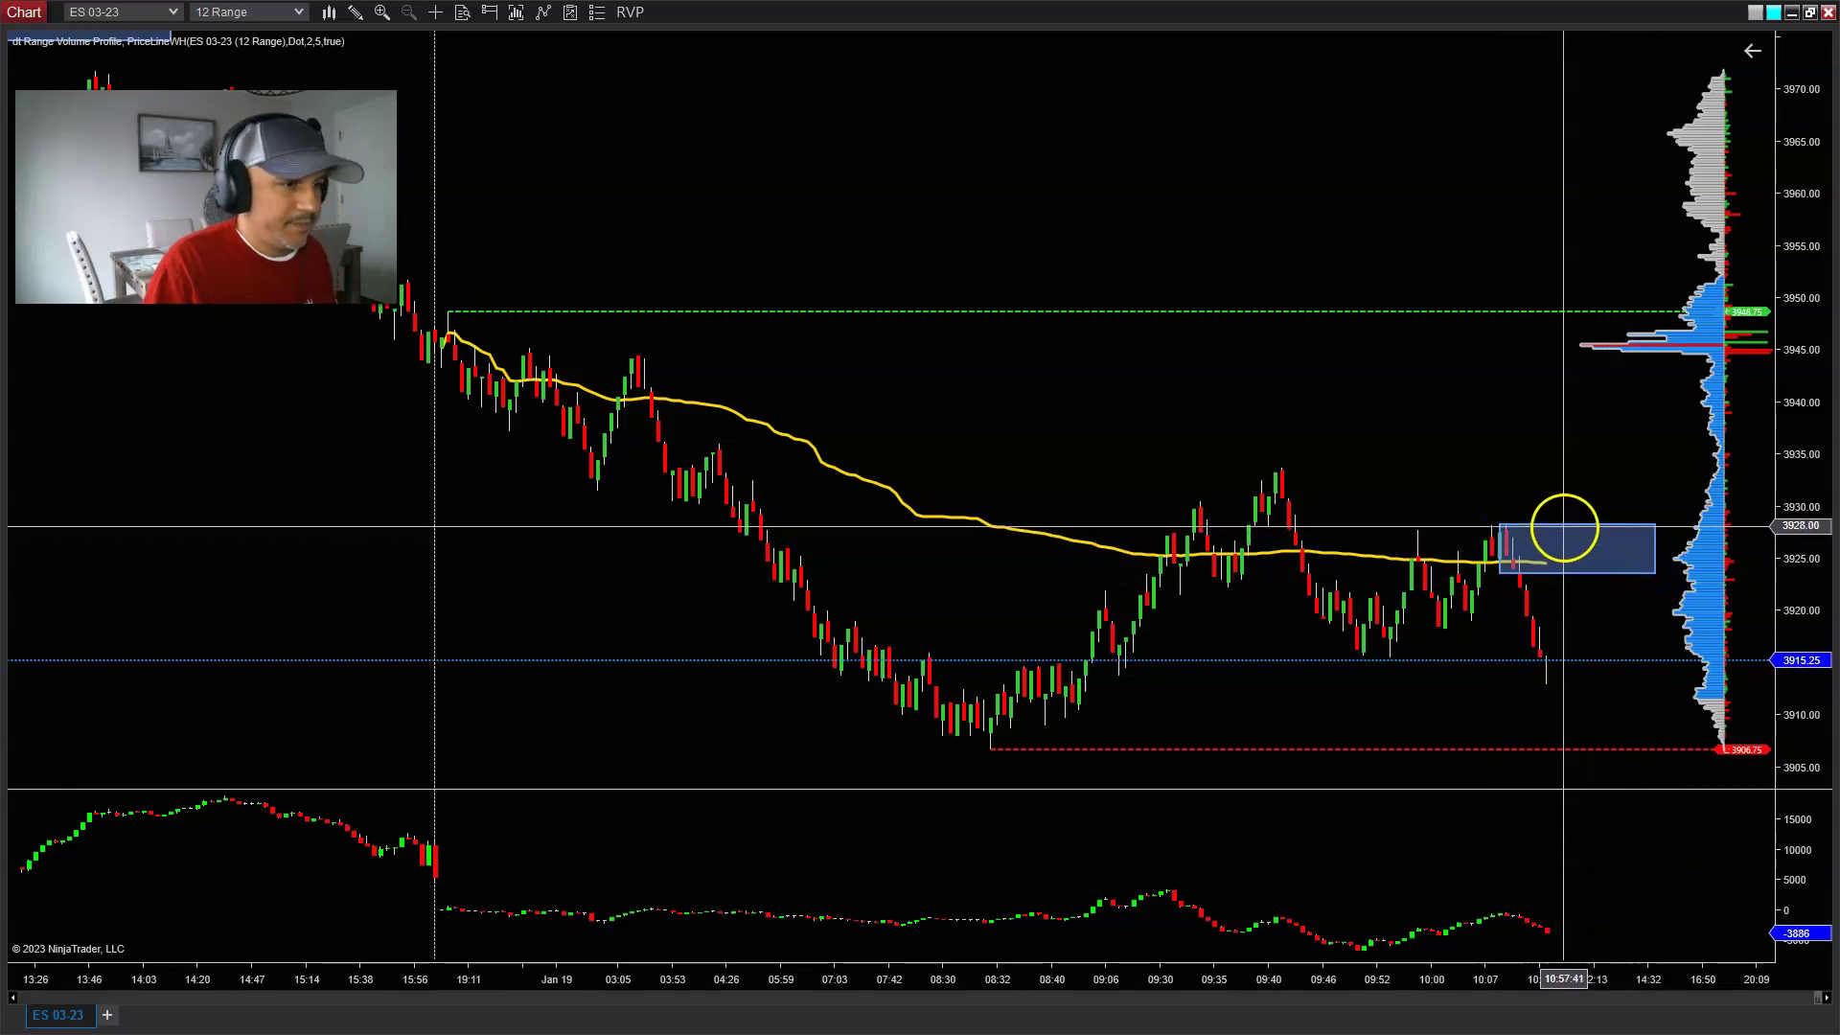
# Step: Move the rectangle slightly up and back in time so its lower edge sits at the average line, about 3924.75, and deselect it
pyautogui.moveTo(1556, 527); pyautogui.dragTo(1493, 562)
pyautogui.click(1523, 567)
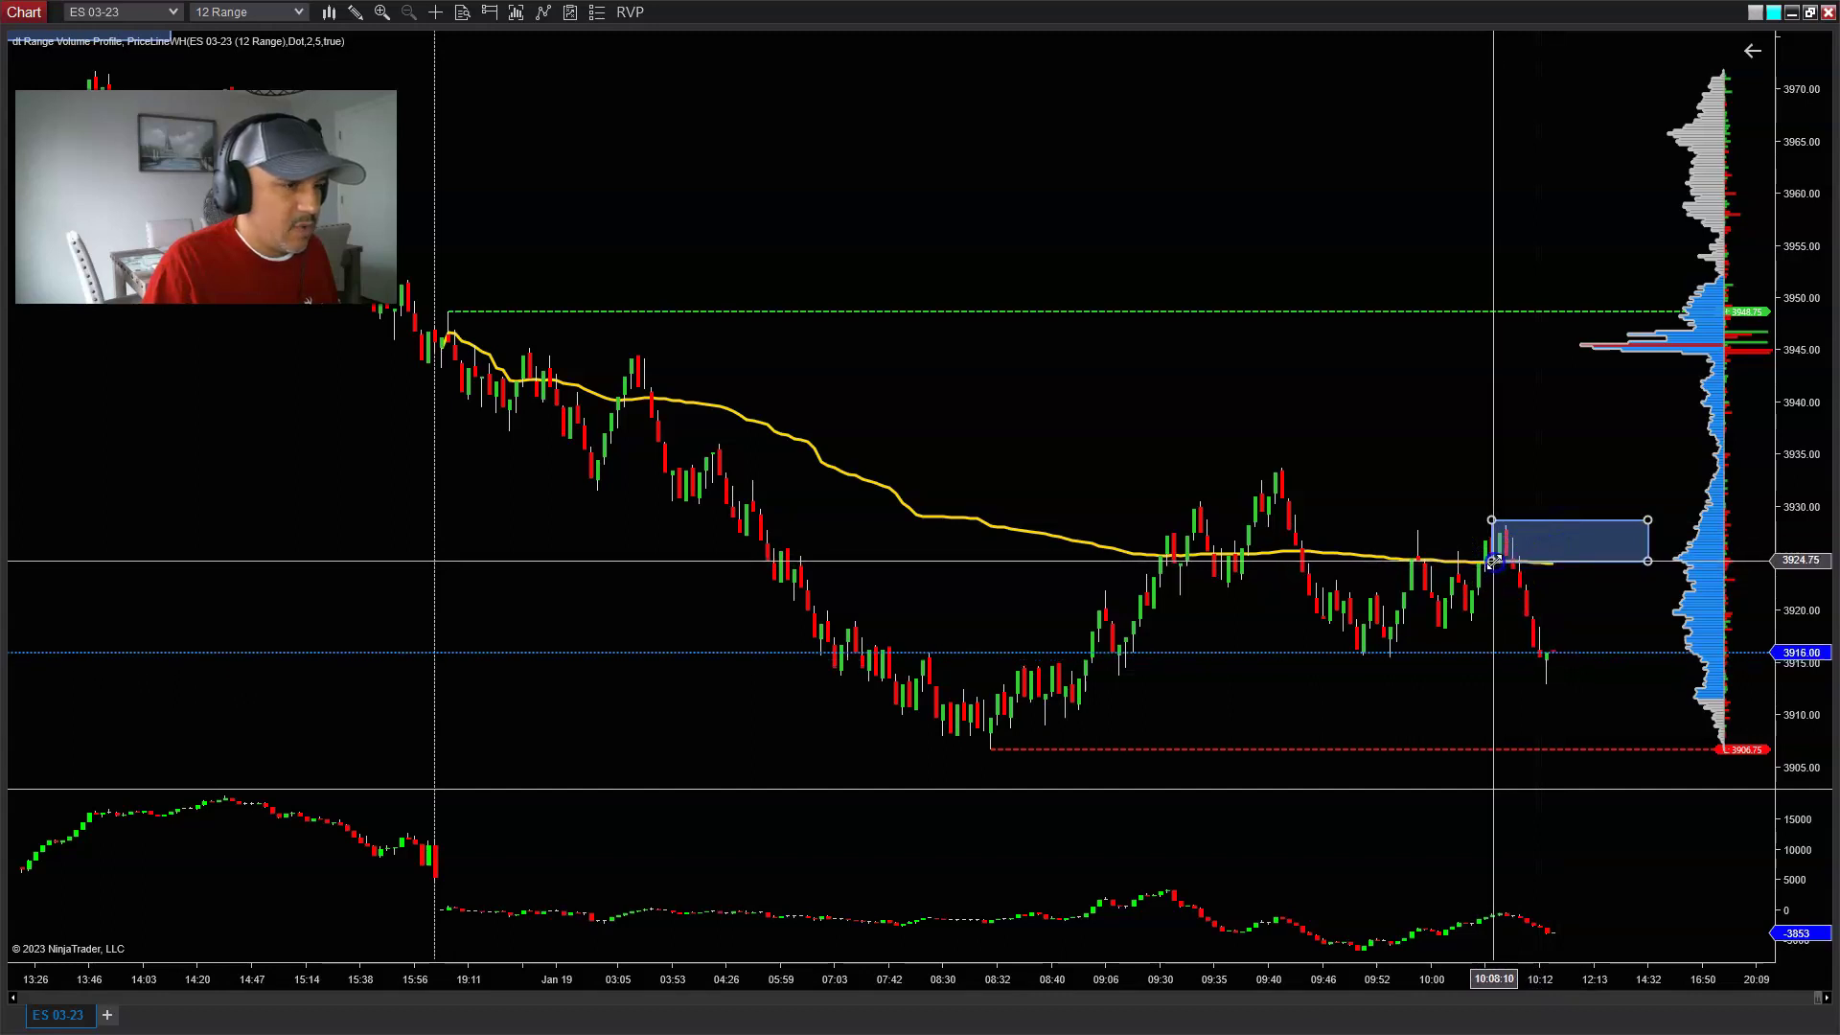
pyautogui.click(1588, 610)
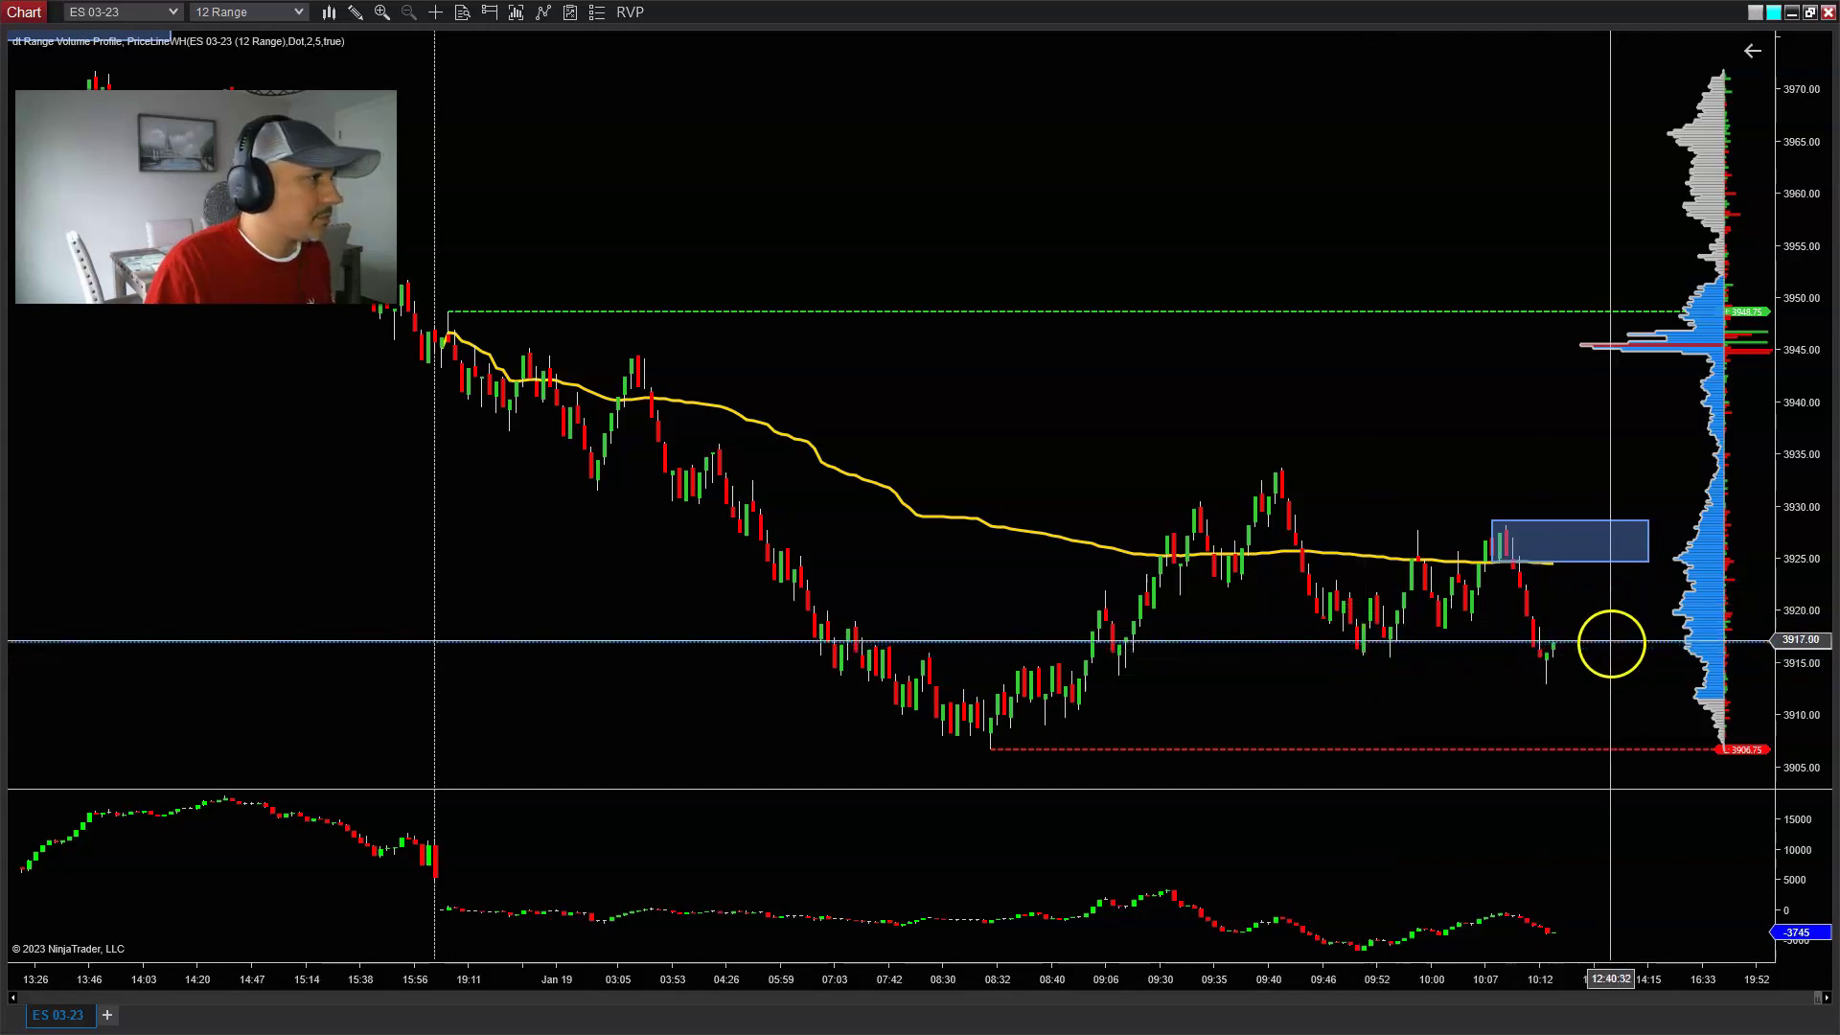
# Step: Examine the recent swing lows and the latest pullback below the rectangle, comparing them with the session low line
pyautogui.scroll(3, 1191, 555)
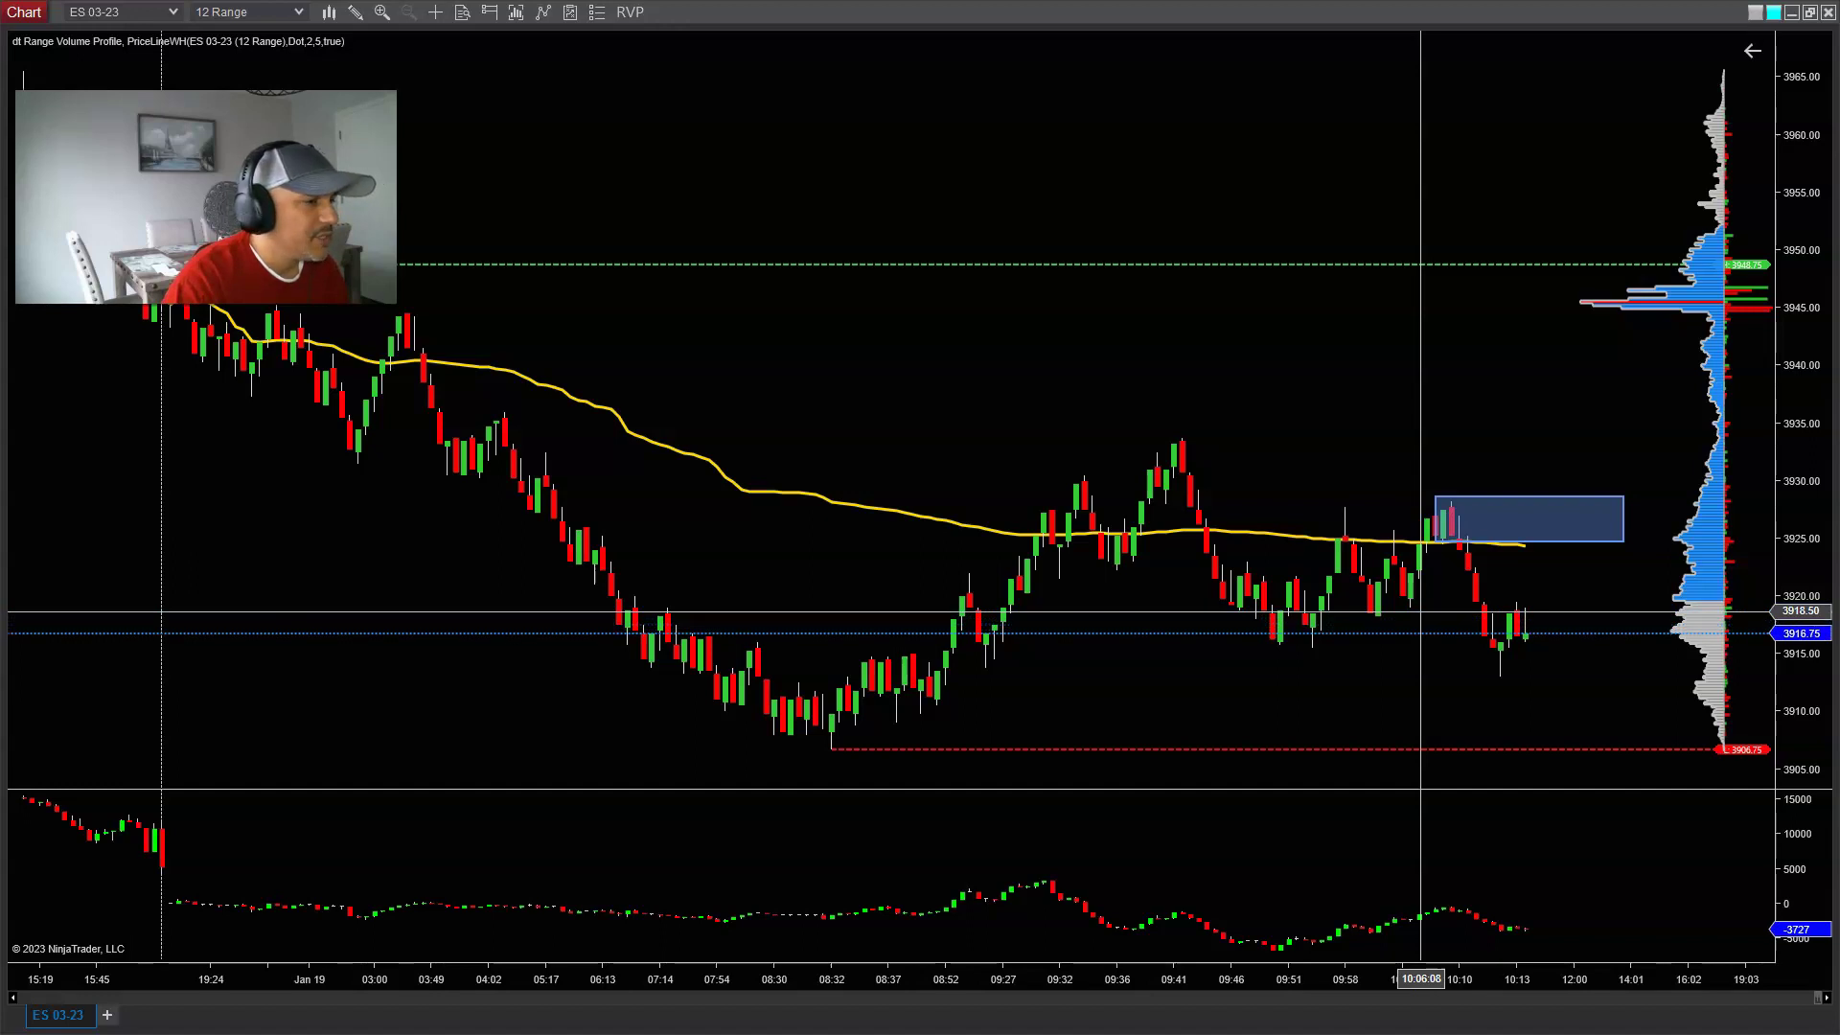
pyautogui.click(1367, 611)
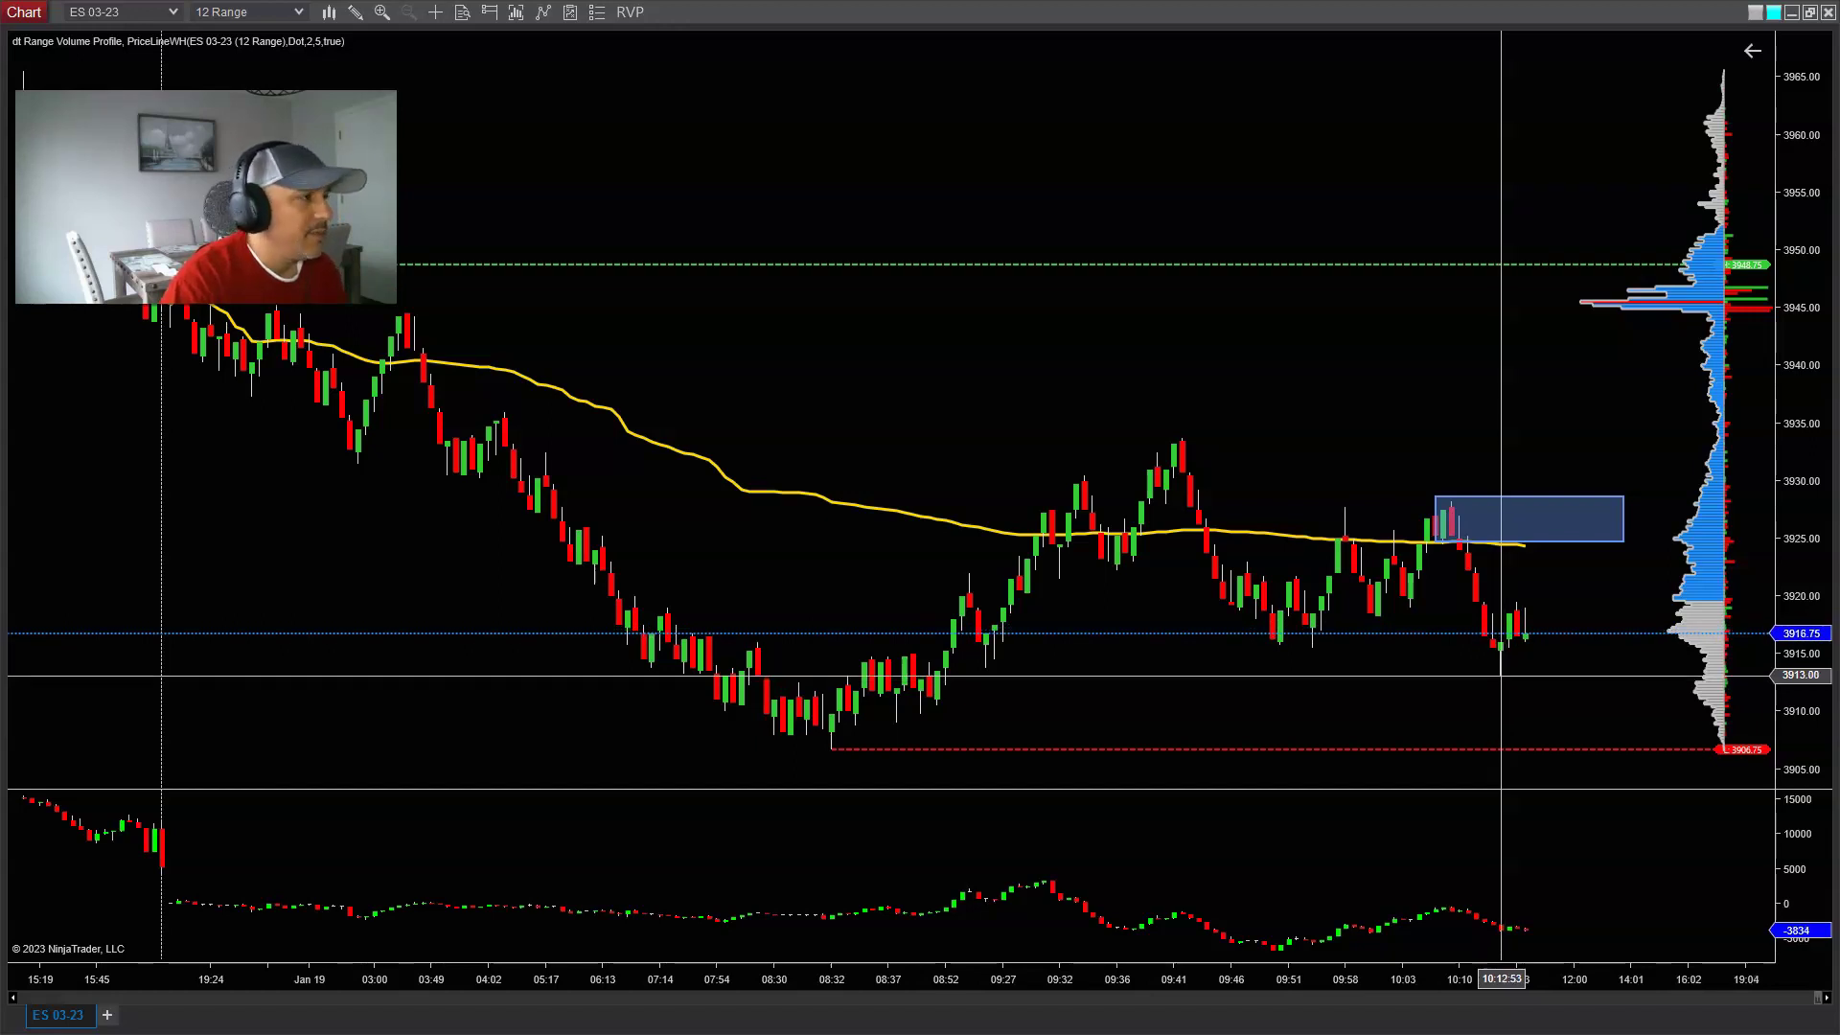
pyautogui.click(1284, 639)
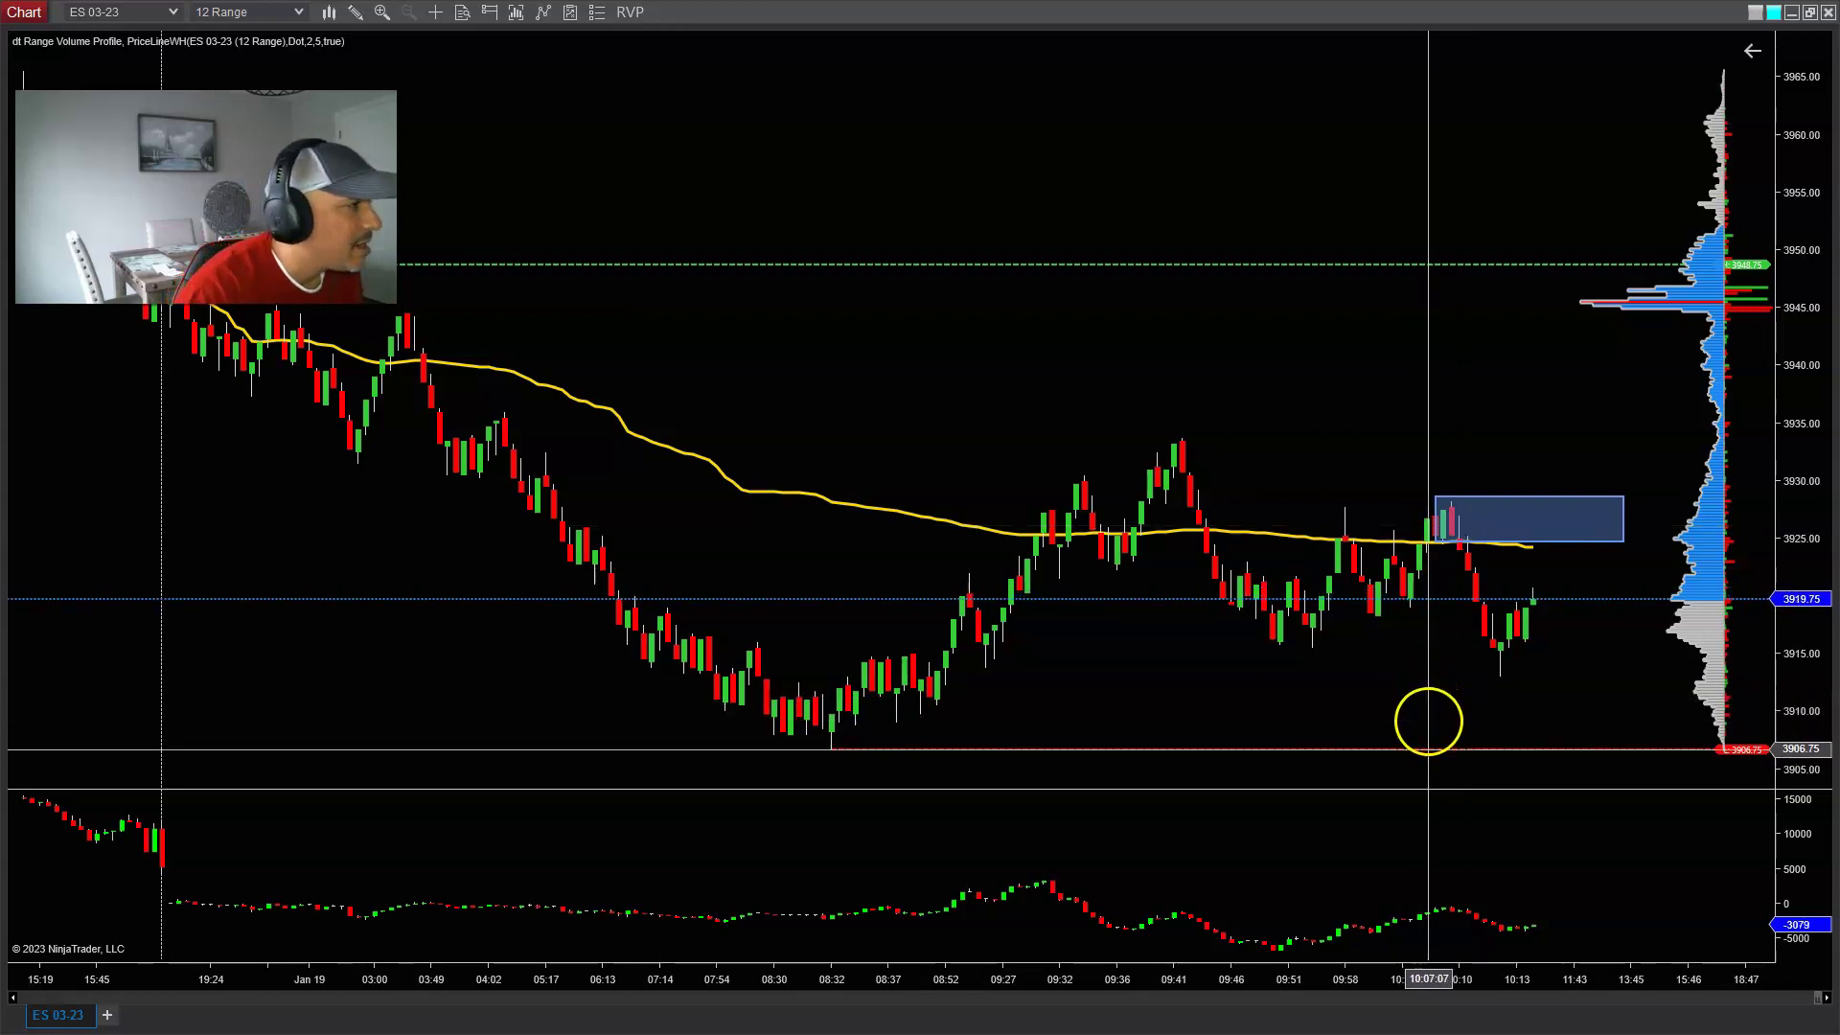
pyautogui.moveTo(1405, 978); pyautogui.dragTo(1393, 977)
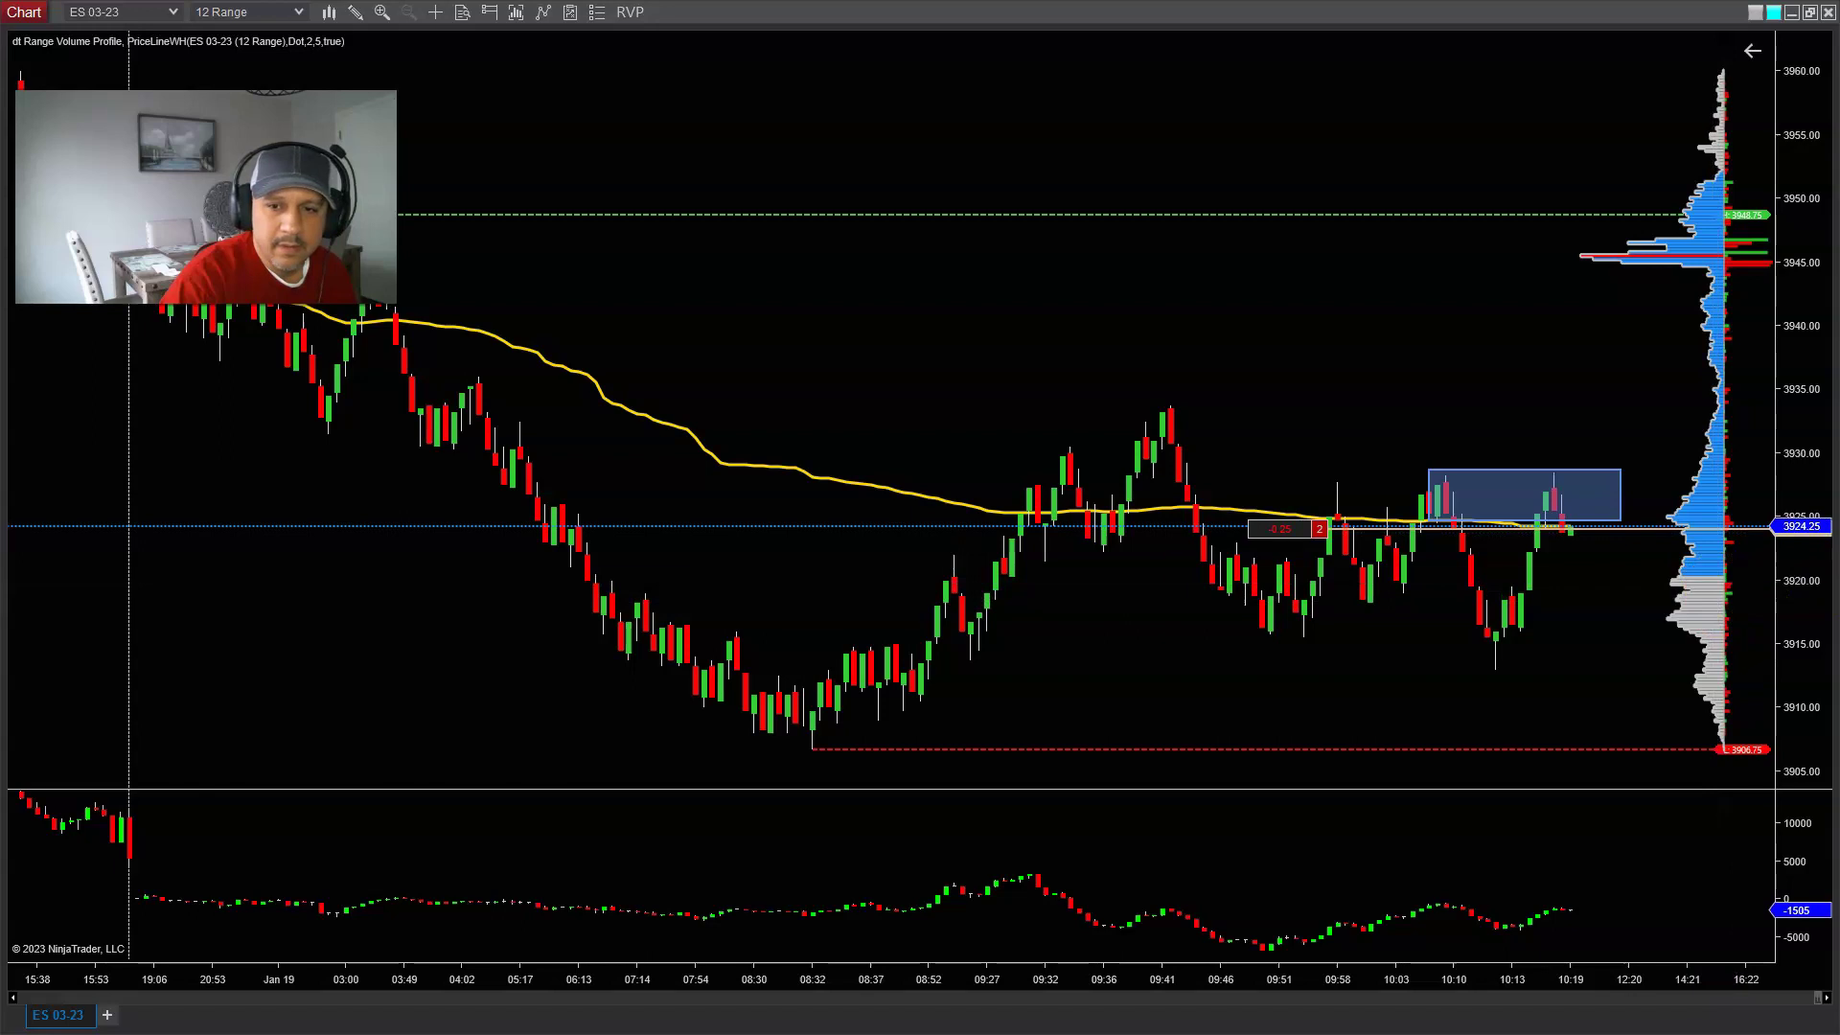
# Step: Move the short position's lower one-contract buy limit order to 3916.00
pyautogui.scroll(-2, 1226, 571)
pyautogui.click(1229, 573)
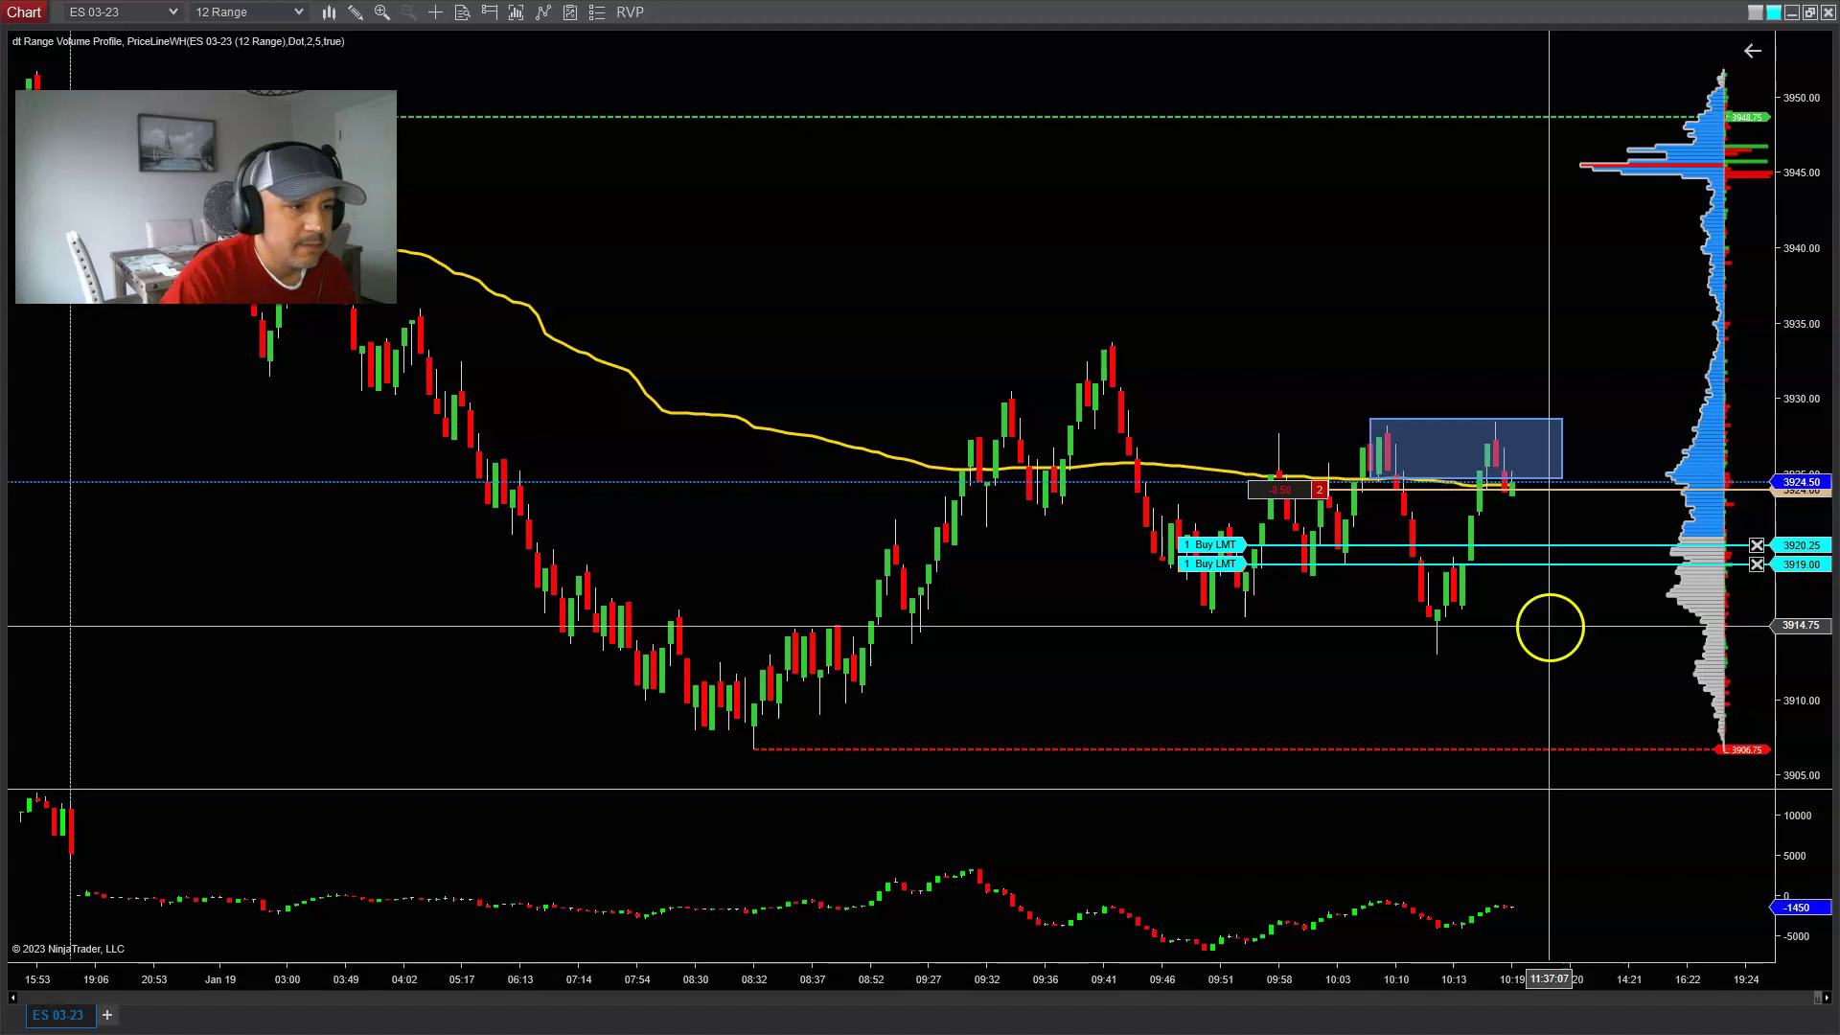
pyautogui.moveTo(1236, 565); pyautogui.dragTo(1252, 608)
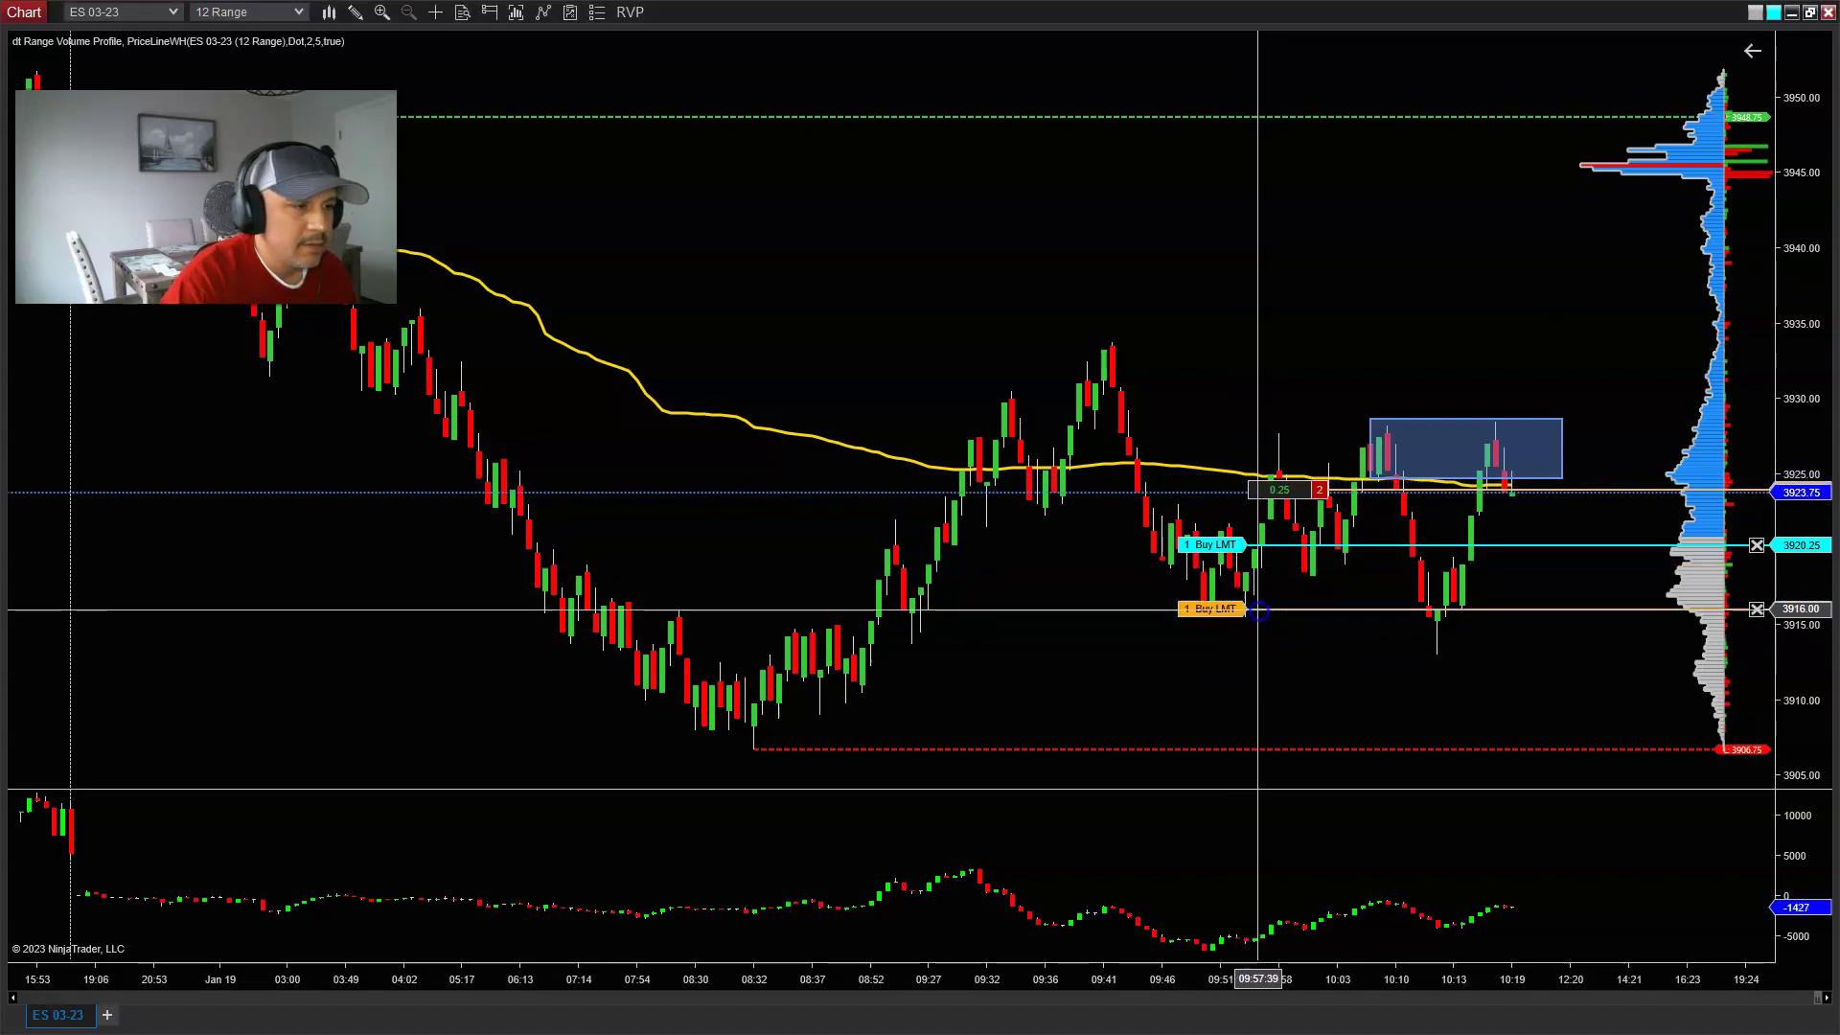
pyautogui.moveTo(1594, 655); pyautogui.dragTo(1502, 664)
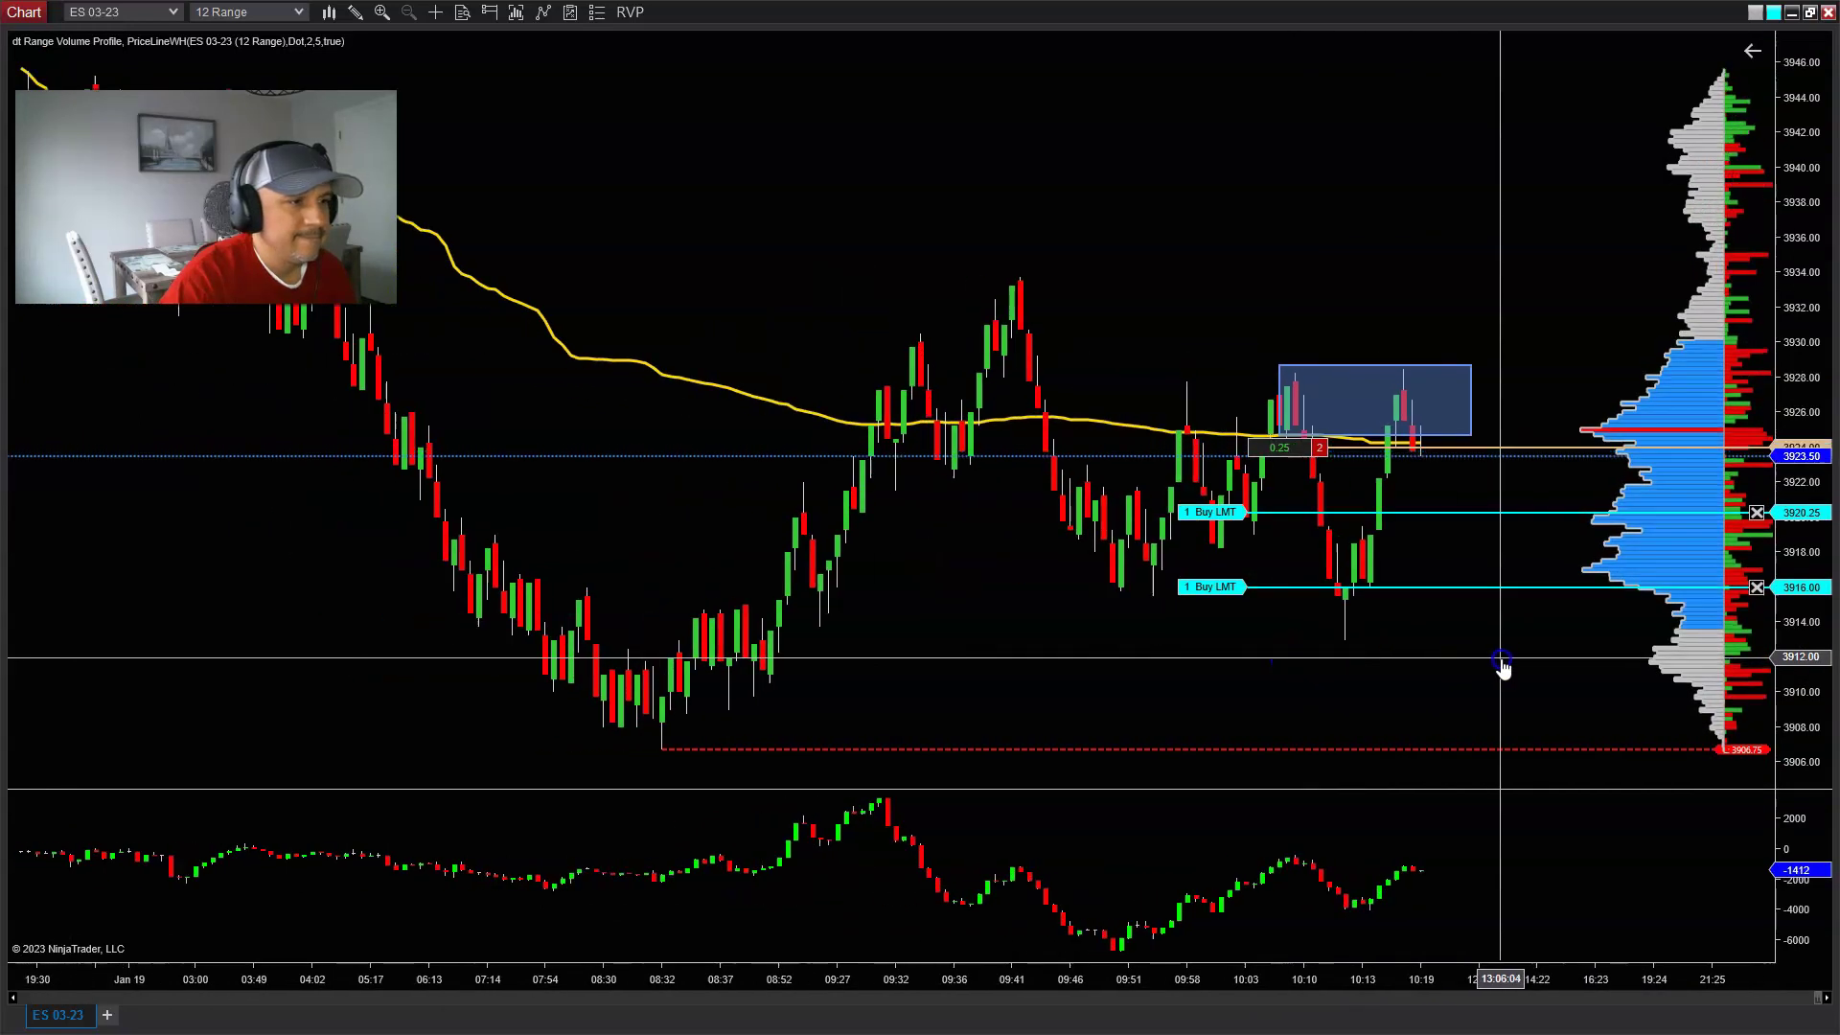
pyautogui.click(1518, 624)
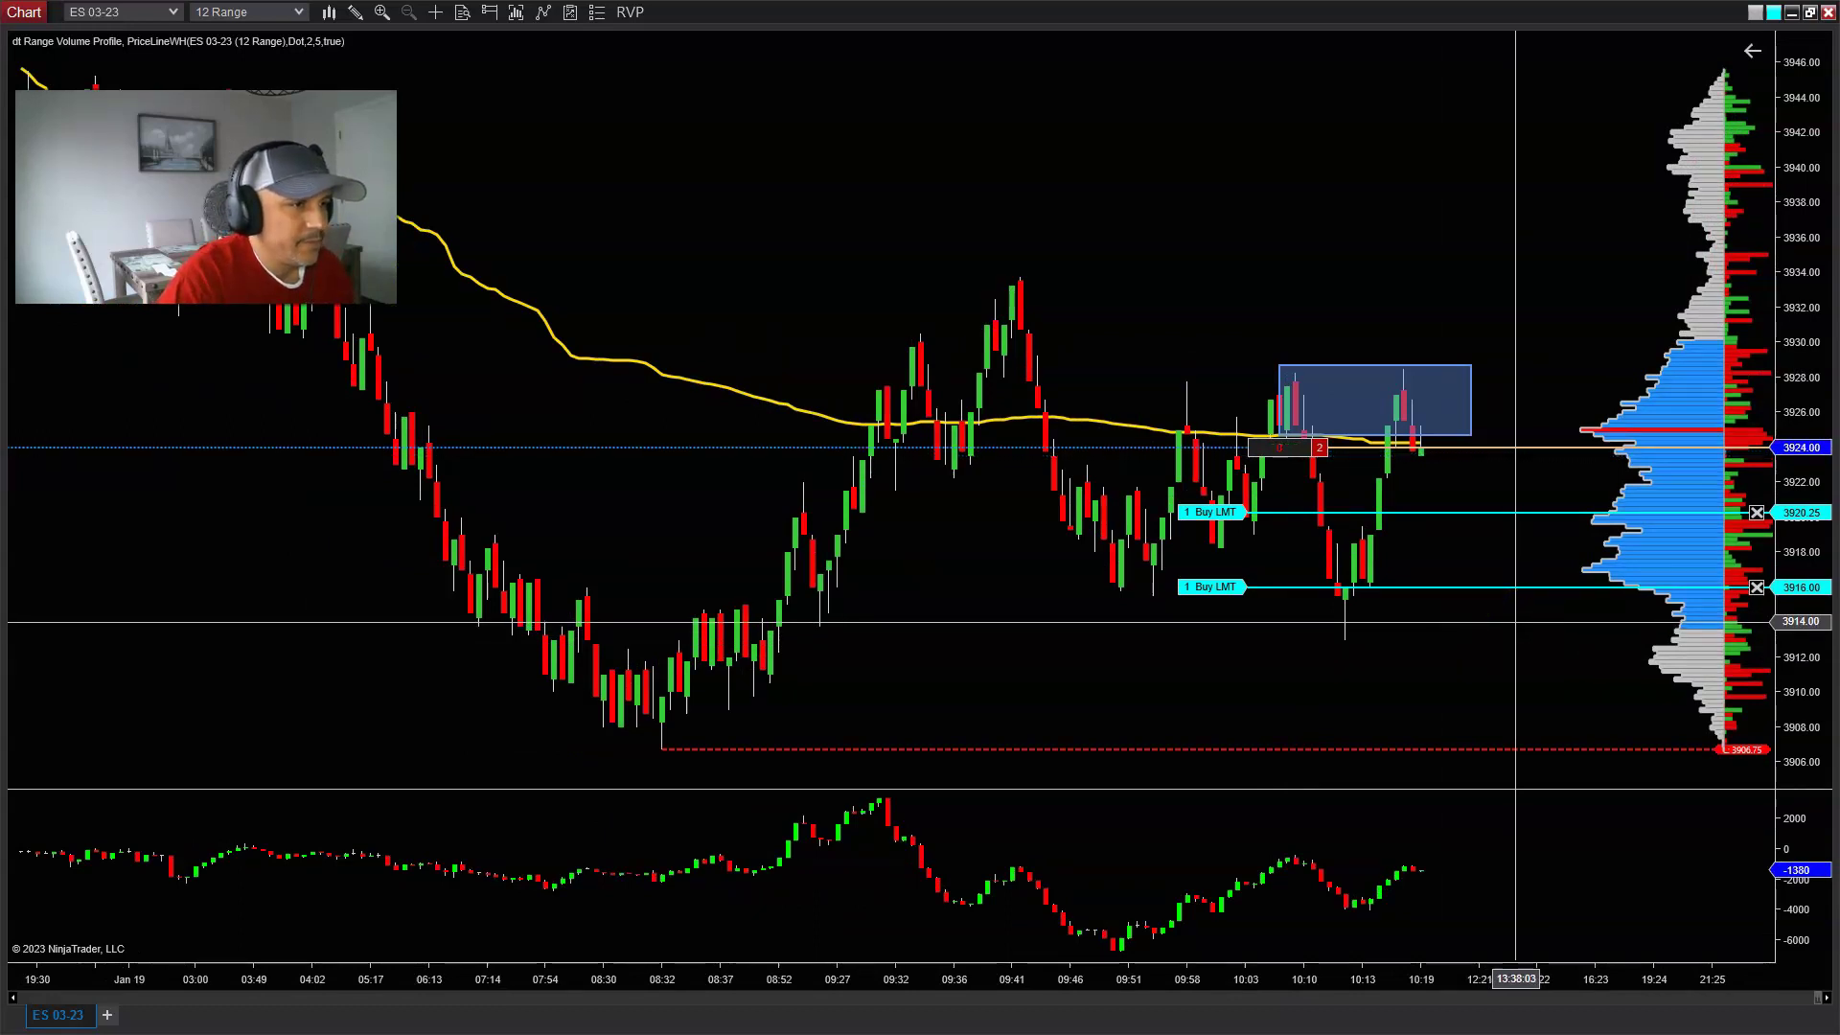
# Step: Adjust the short position's upper one-contract buy limit order to 3920.50
pyautogui.click(1284, 380)
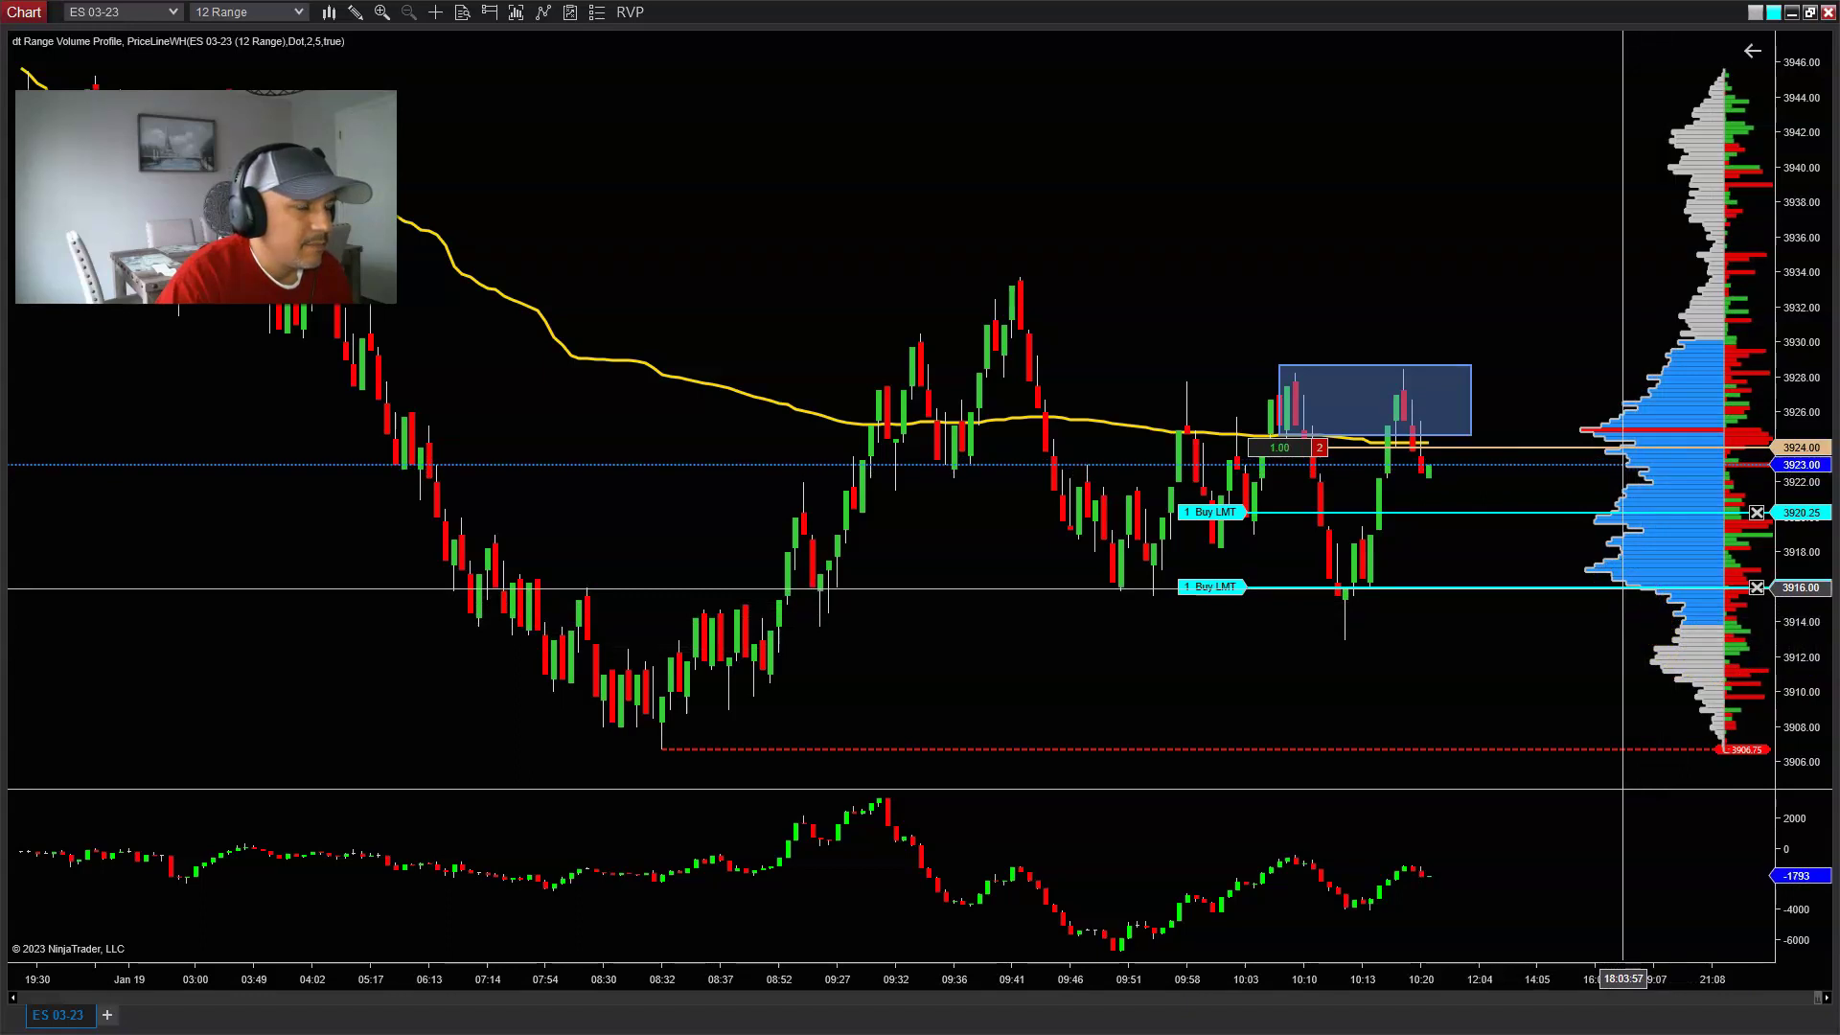
pyautogui.click(1463, 516)
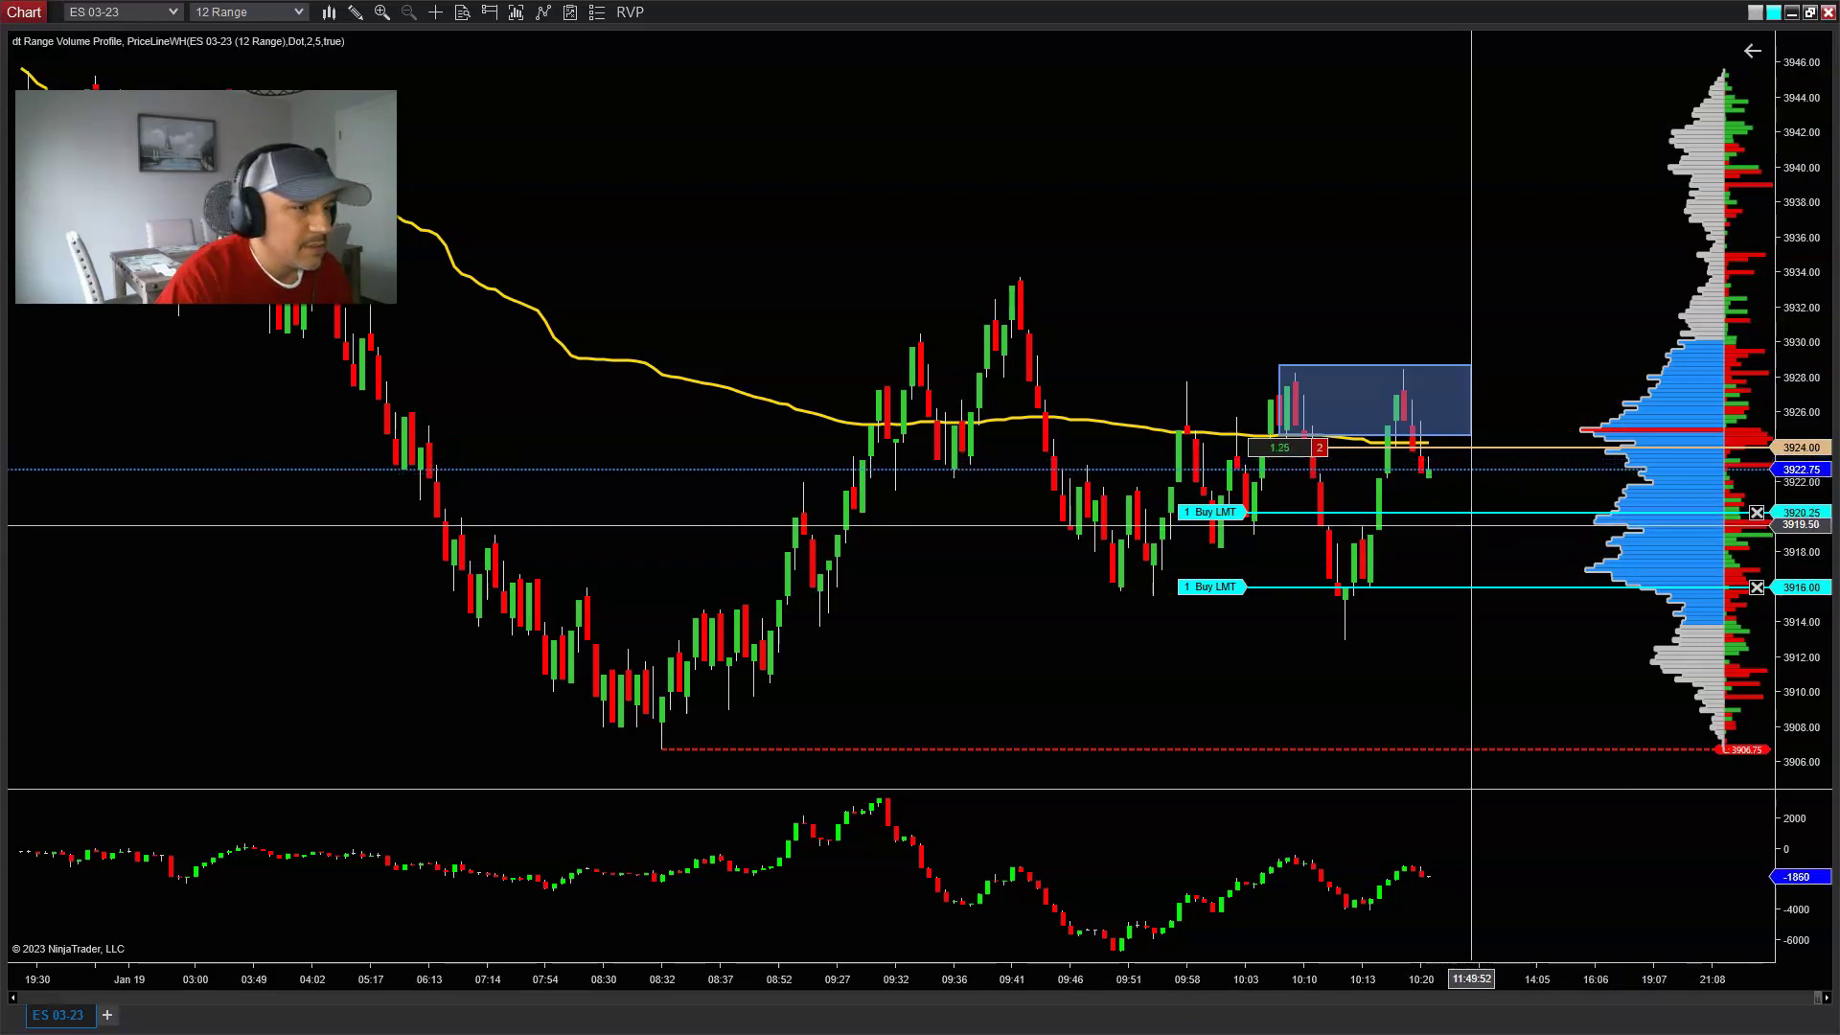
pyautogui.click(1215, 512)
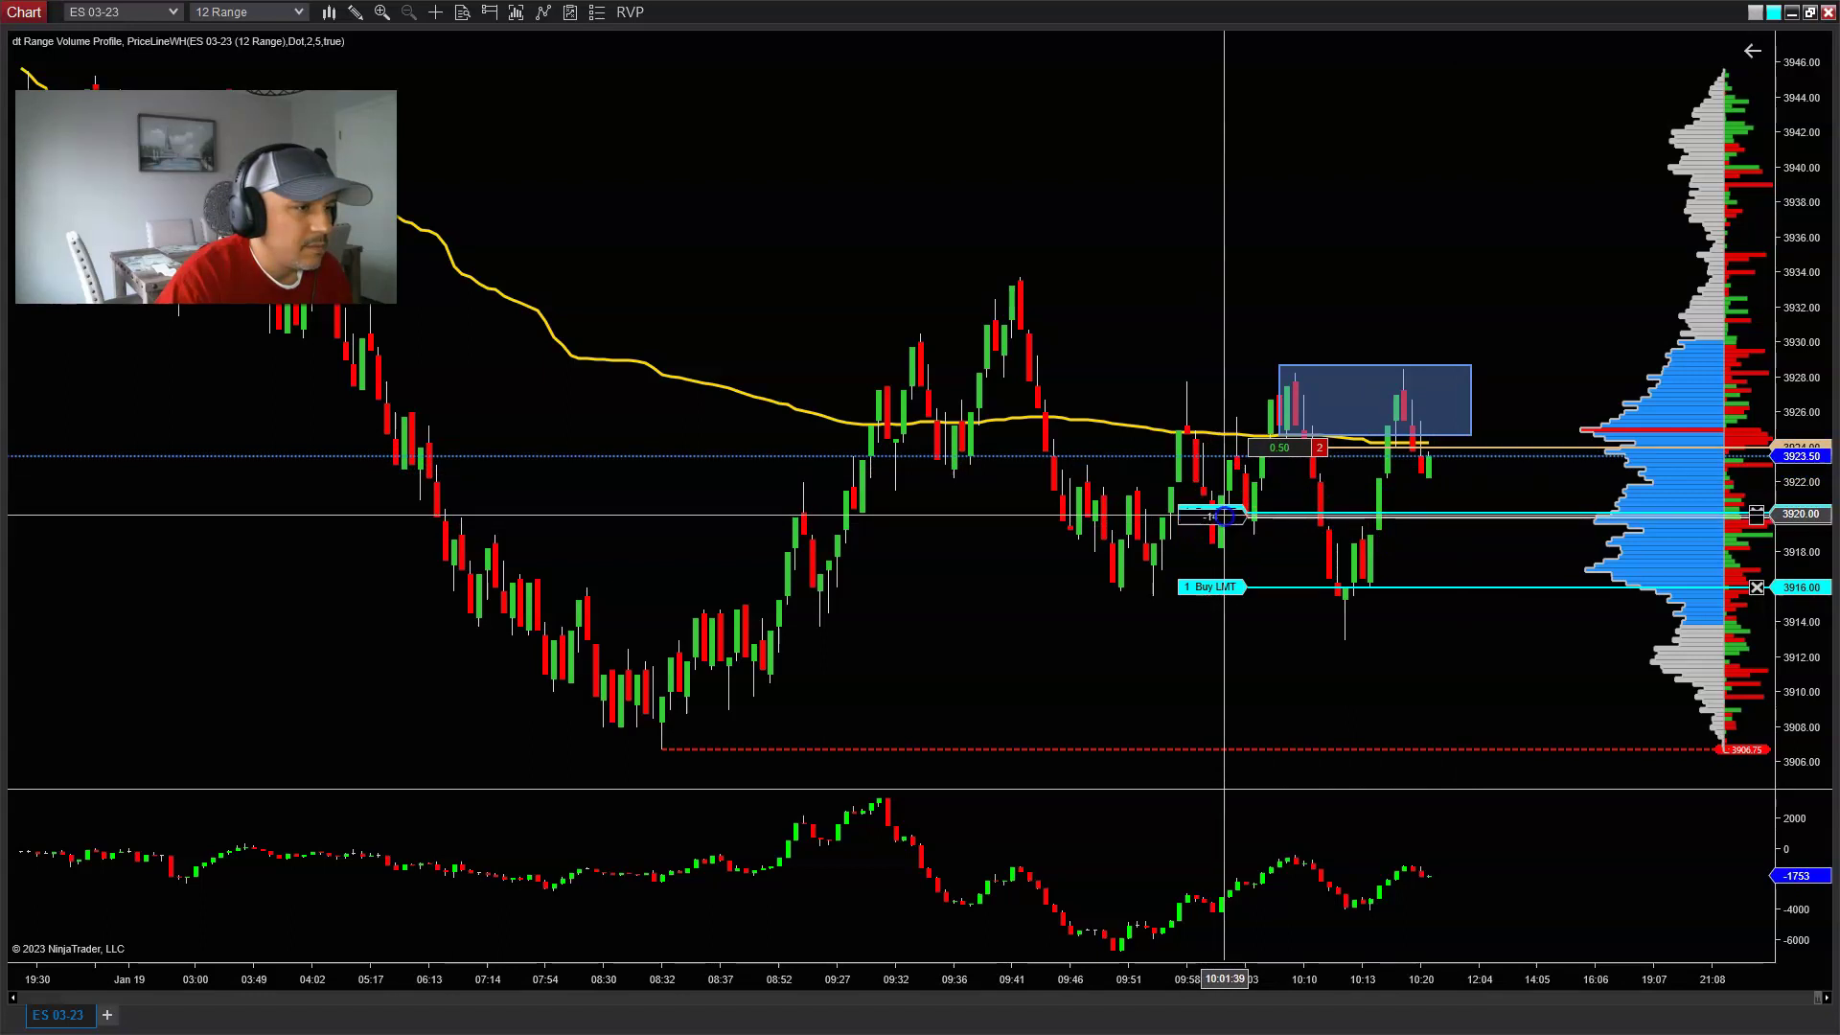
pyautogui.click(1225, 508)
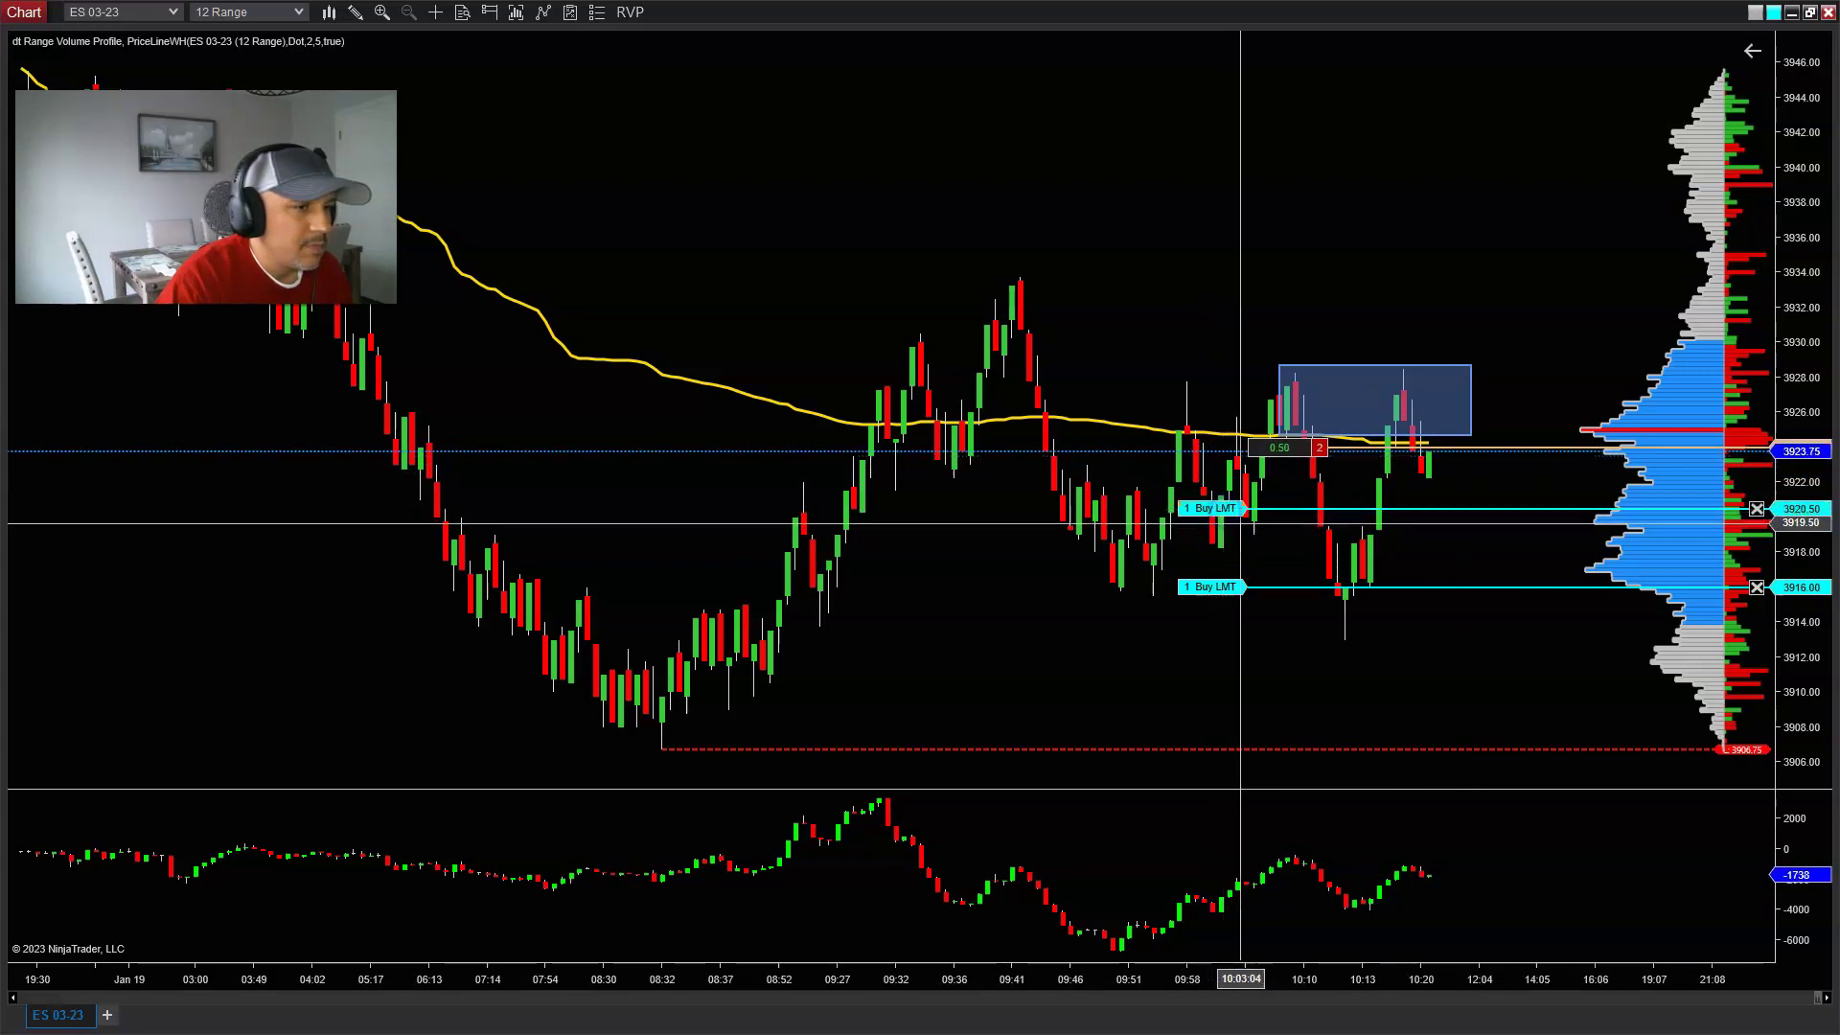
pyautogui.click(1472, 543)
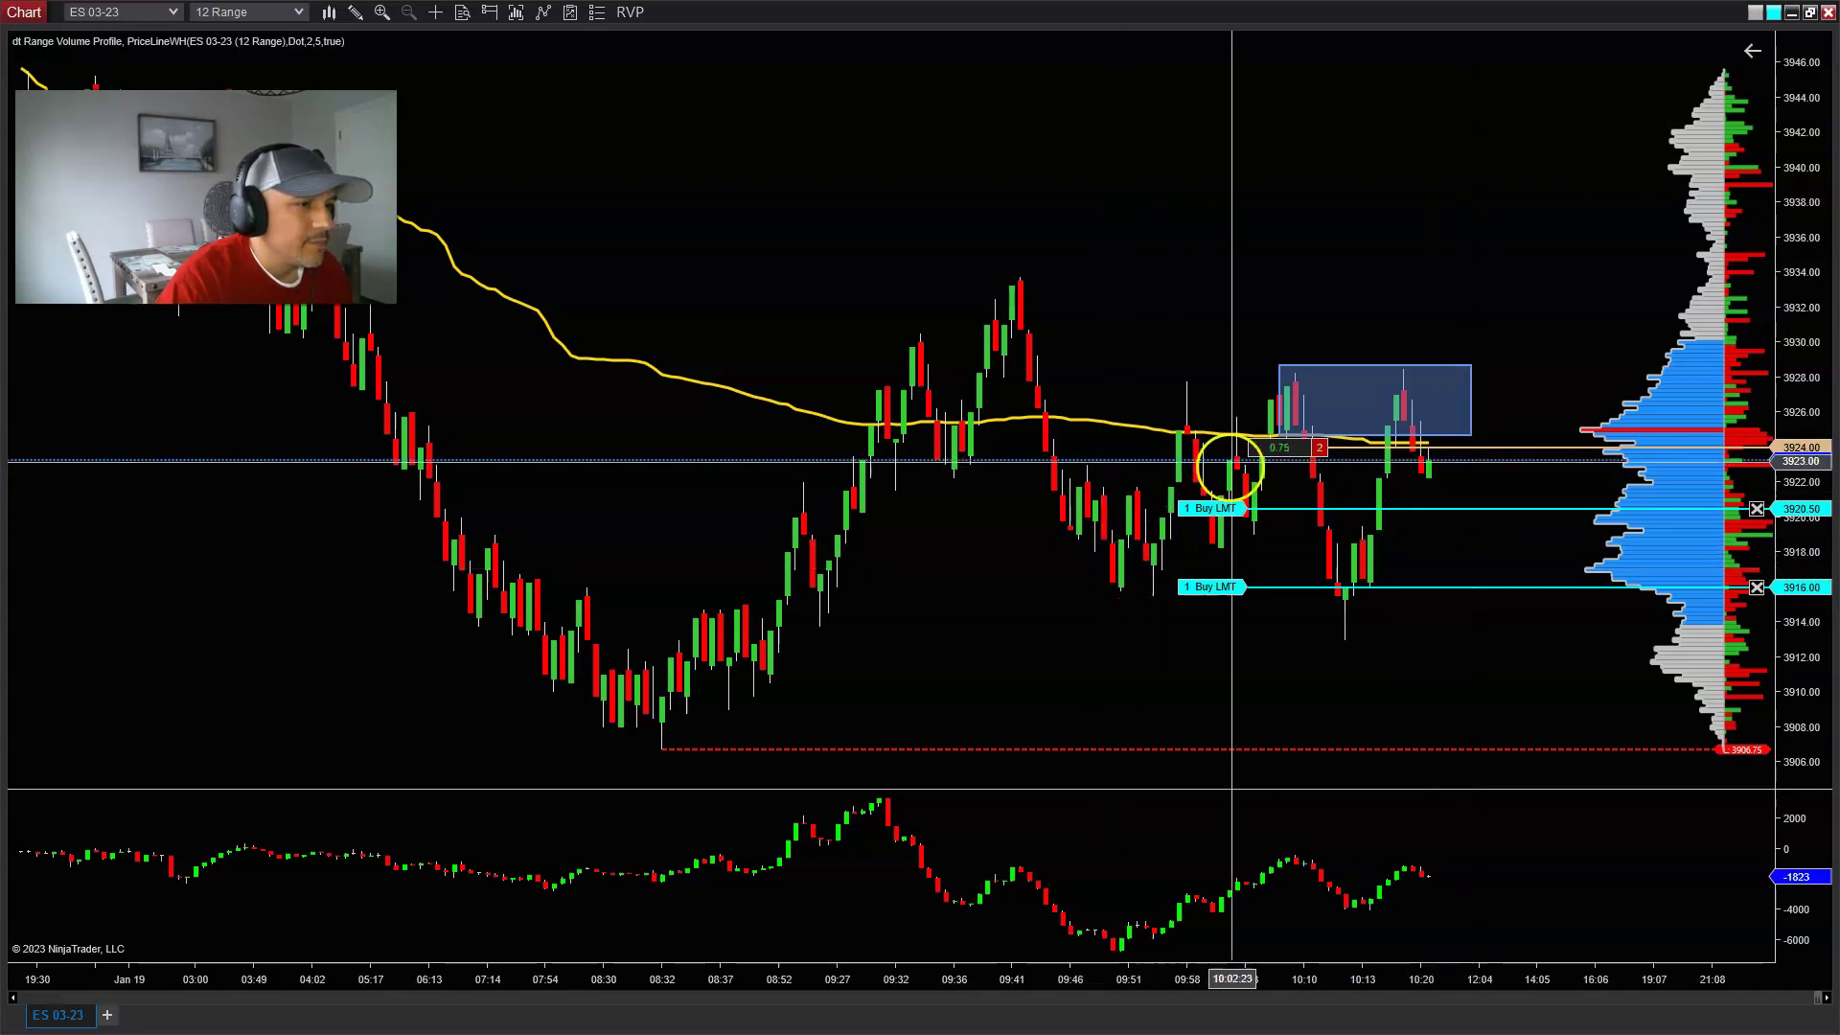
# Step: Switch to Screencast-O-Matic and capture a screenshot of the 12 Range chart with the open short position and its buy limit orders
pyautogui.moveTo(1378, 630); pyautogui.dragTo(1210, 643)
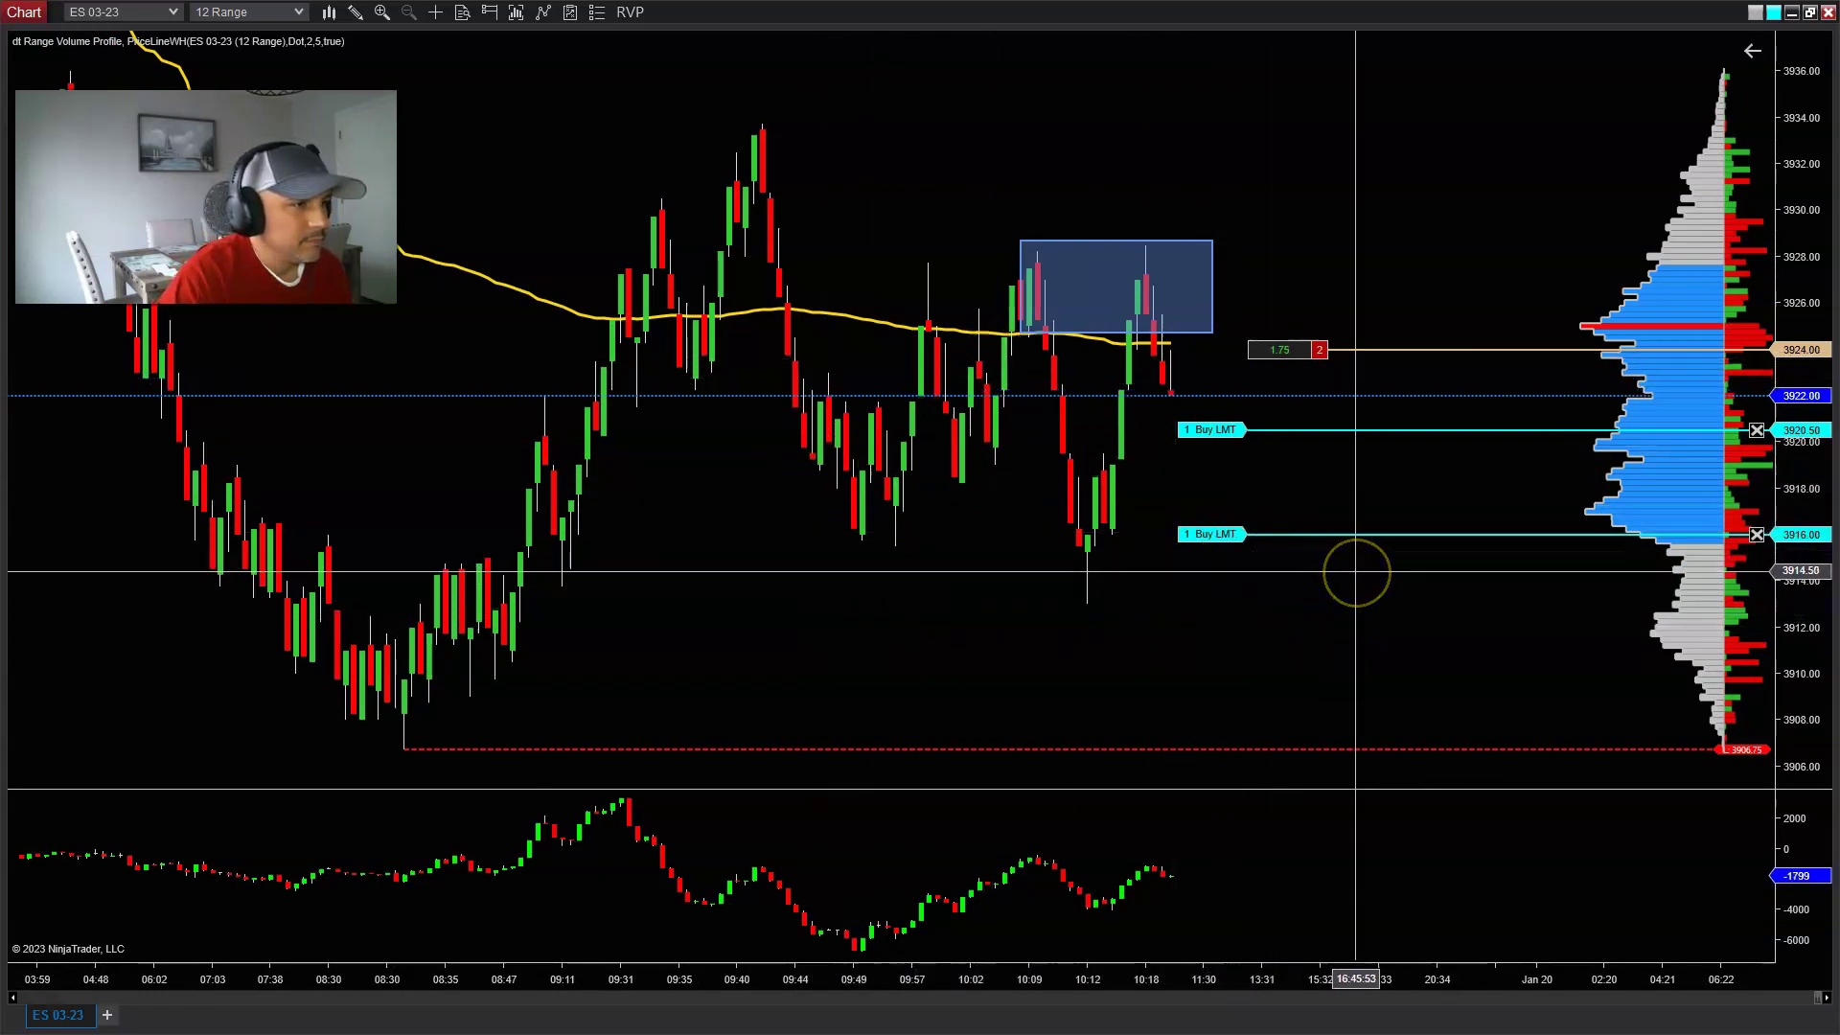
pyautogui.press('super')
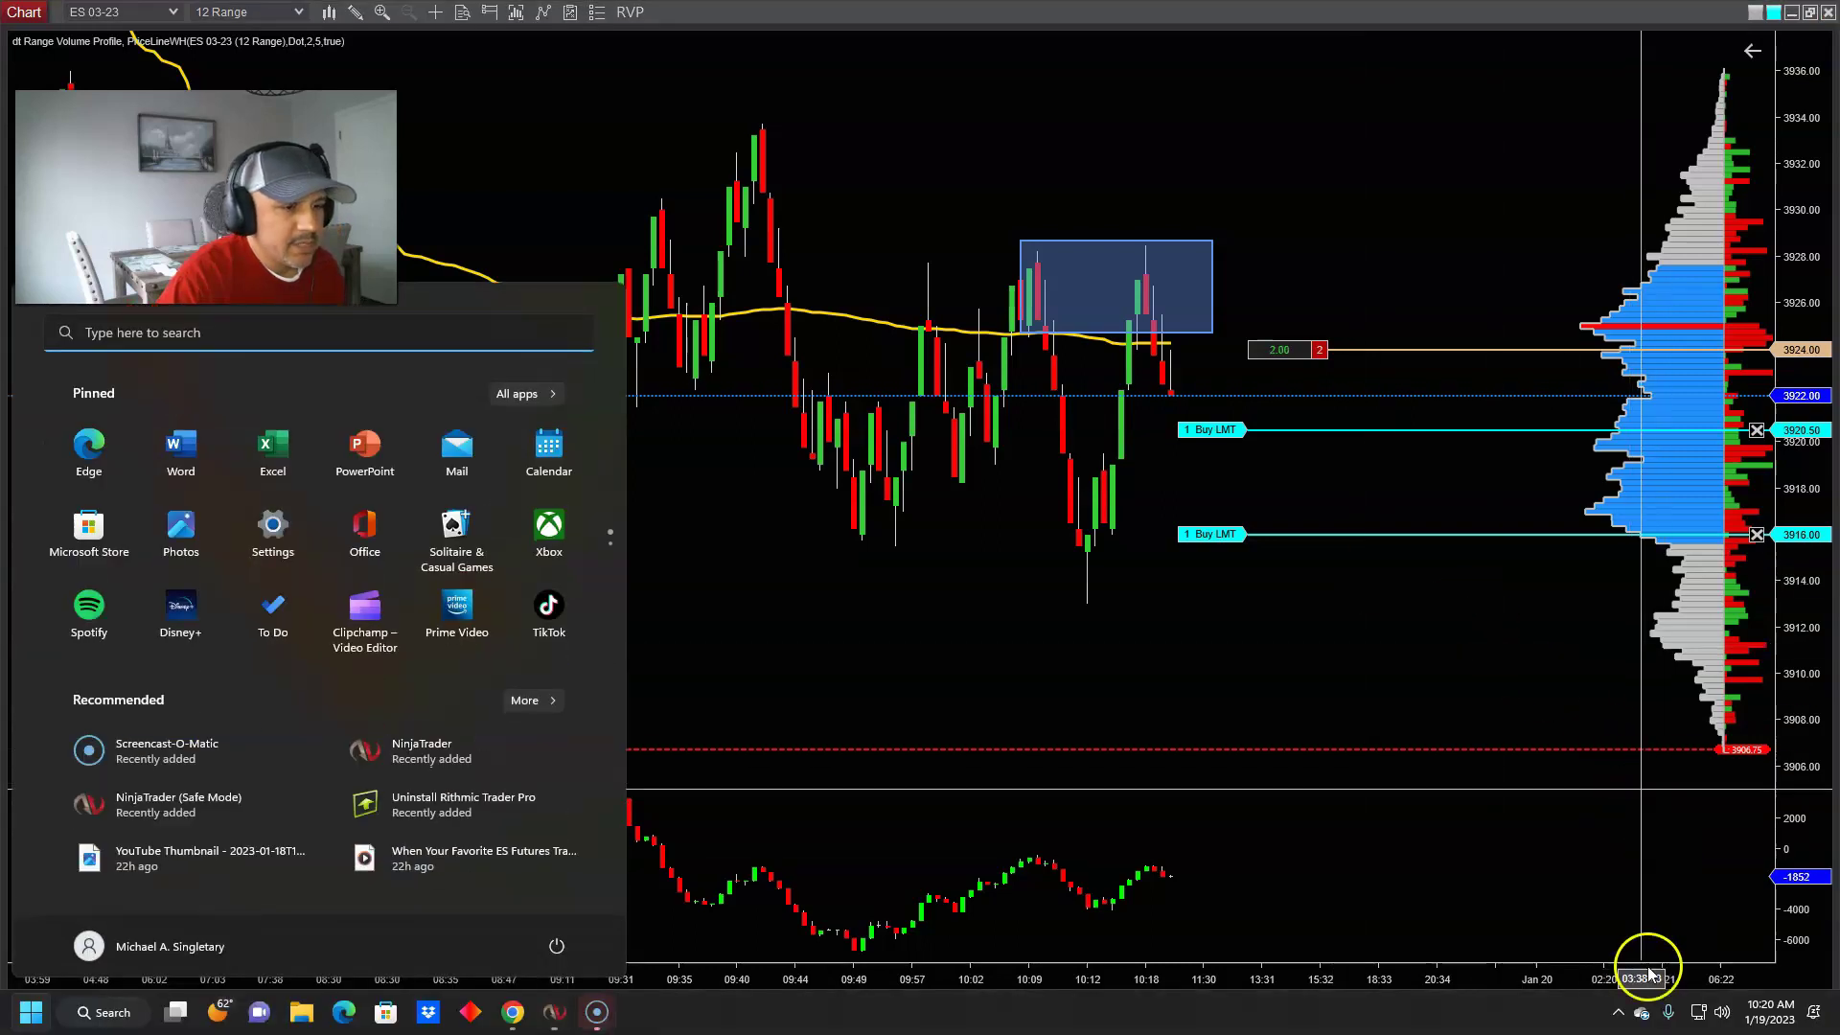
pyautogui.click(1619, 1013)
pyautogui.click(1630, 954)
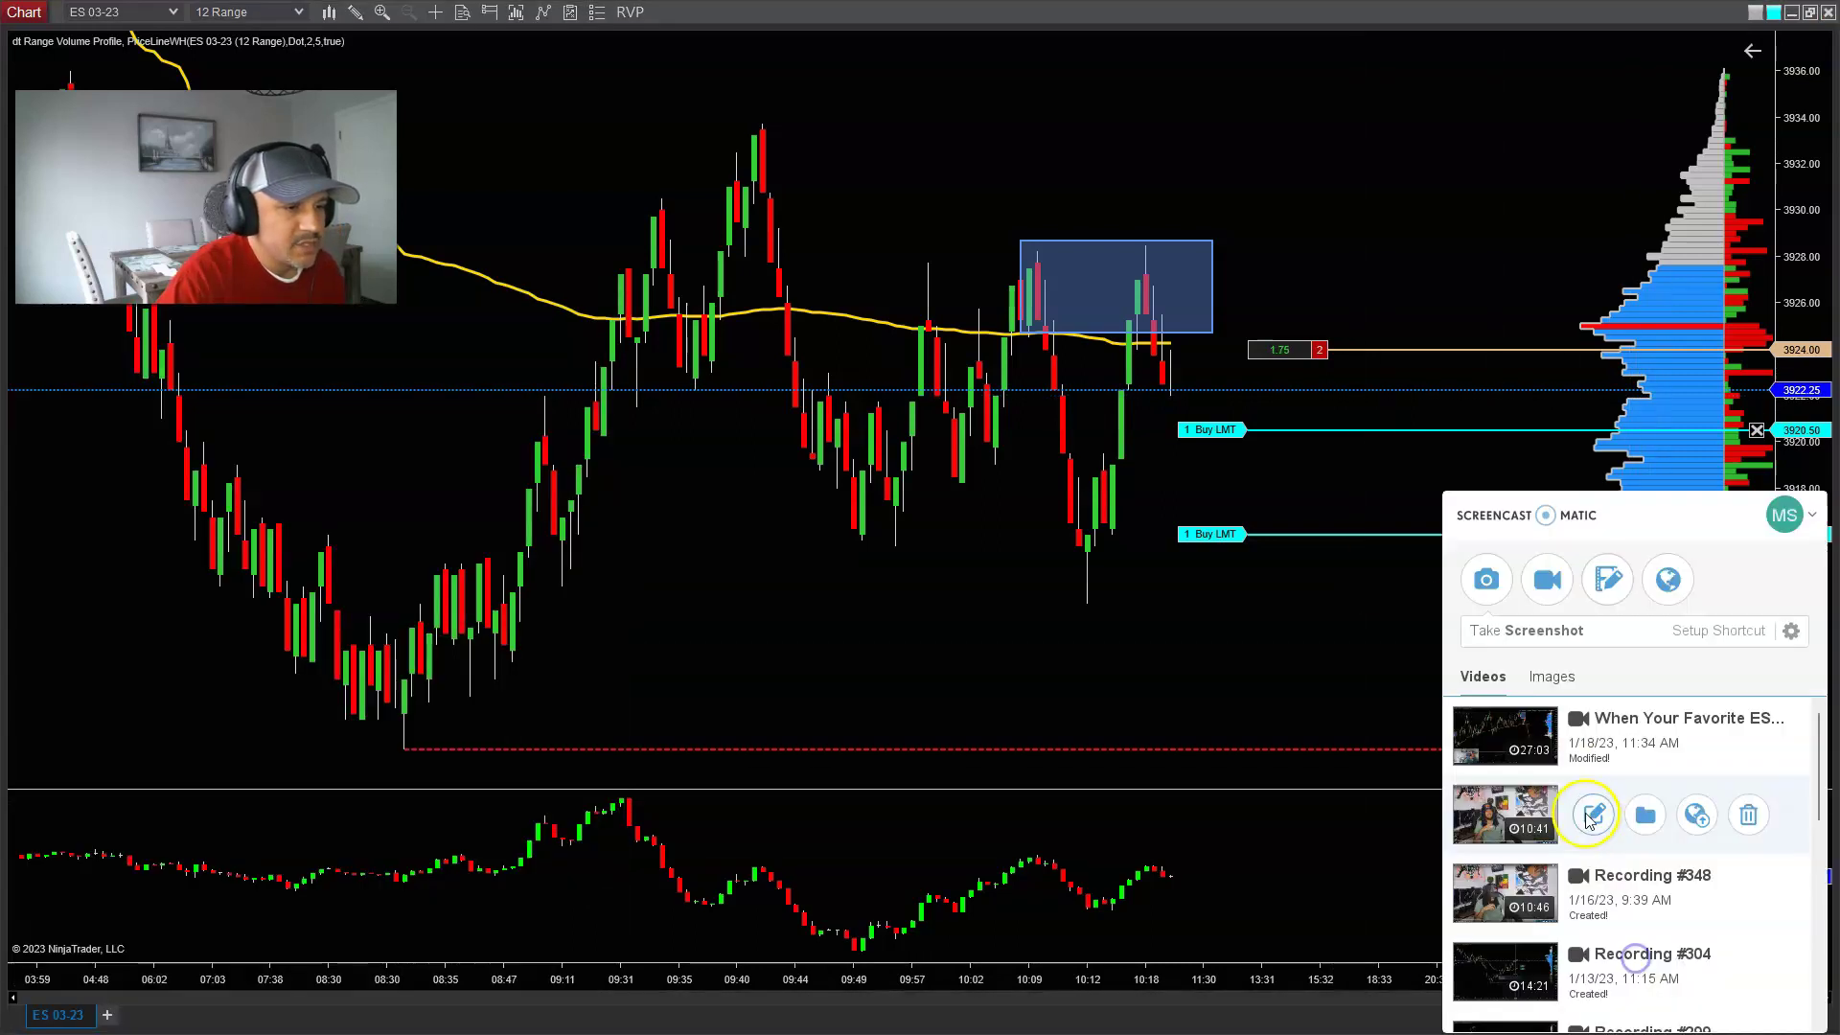
pyautogui.click(1503, 598)
pyautogui.moveTo(512, 103); pyautogui.dragTo(1829, 747)
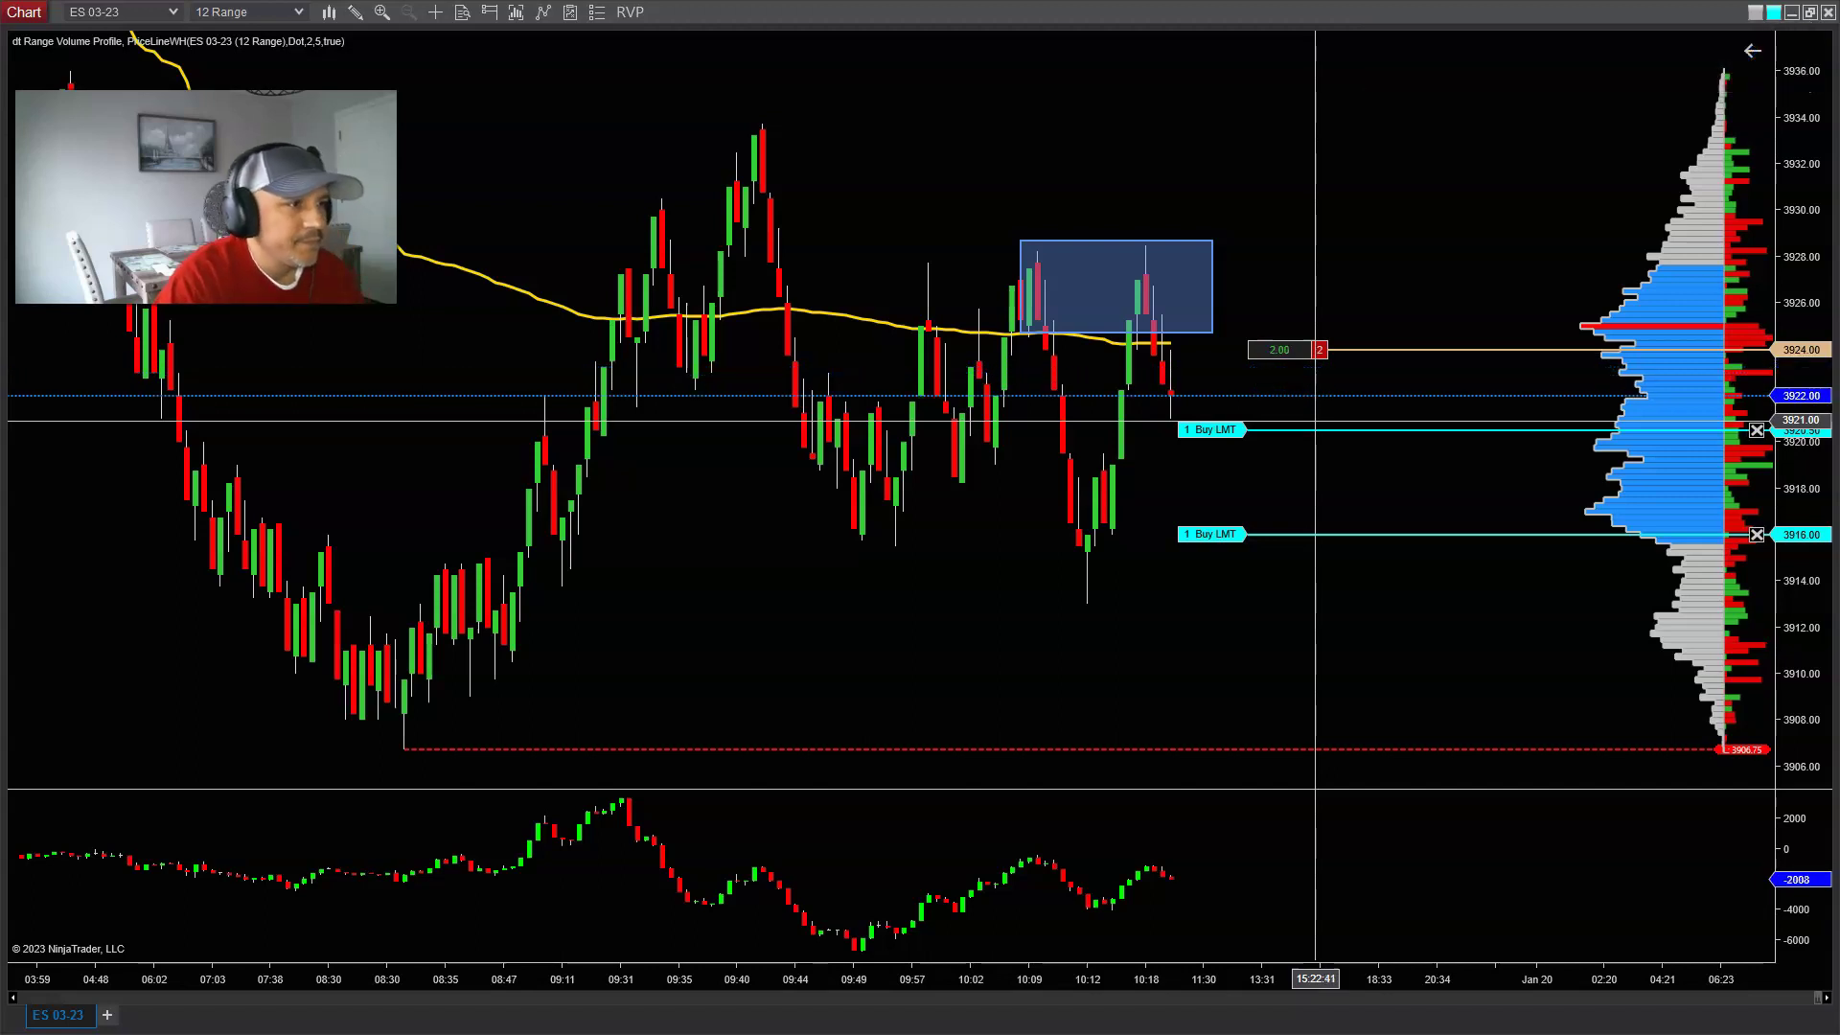
# Step: Lower the buy stop order protecting the remaining short contract to 3923.50, just below the entry price
pyautogui.moveTo(1278, 485); pyautogui.dragTo(1282, 532)
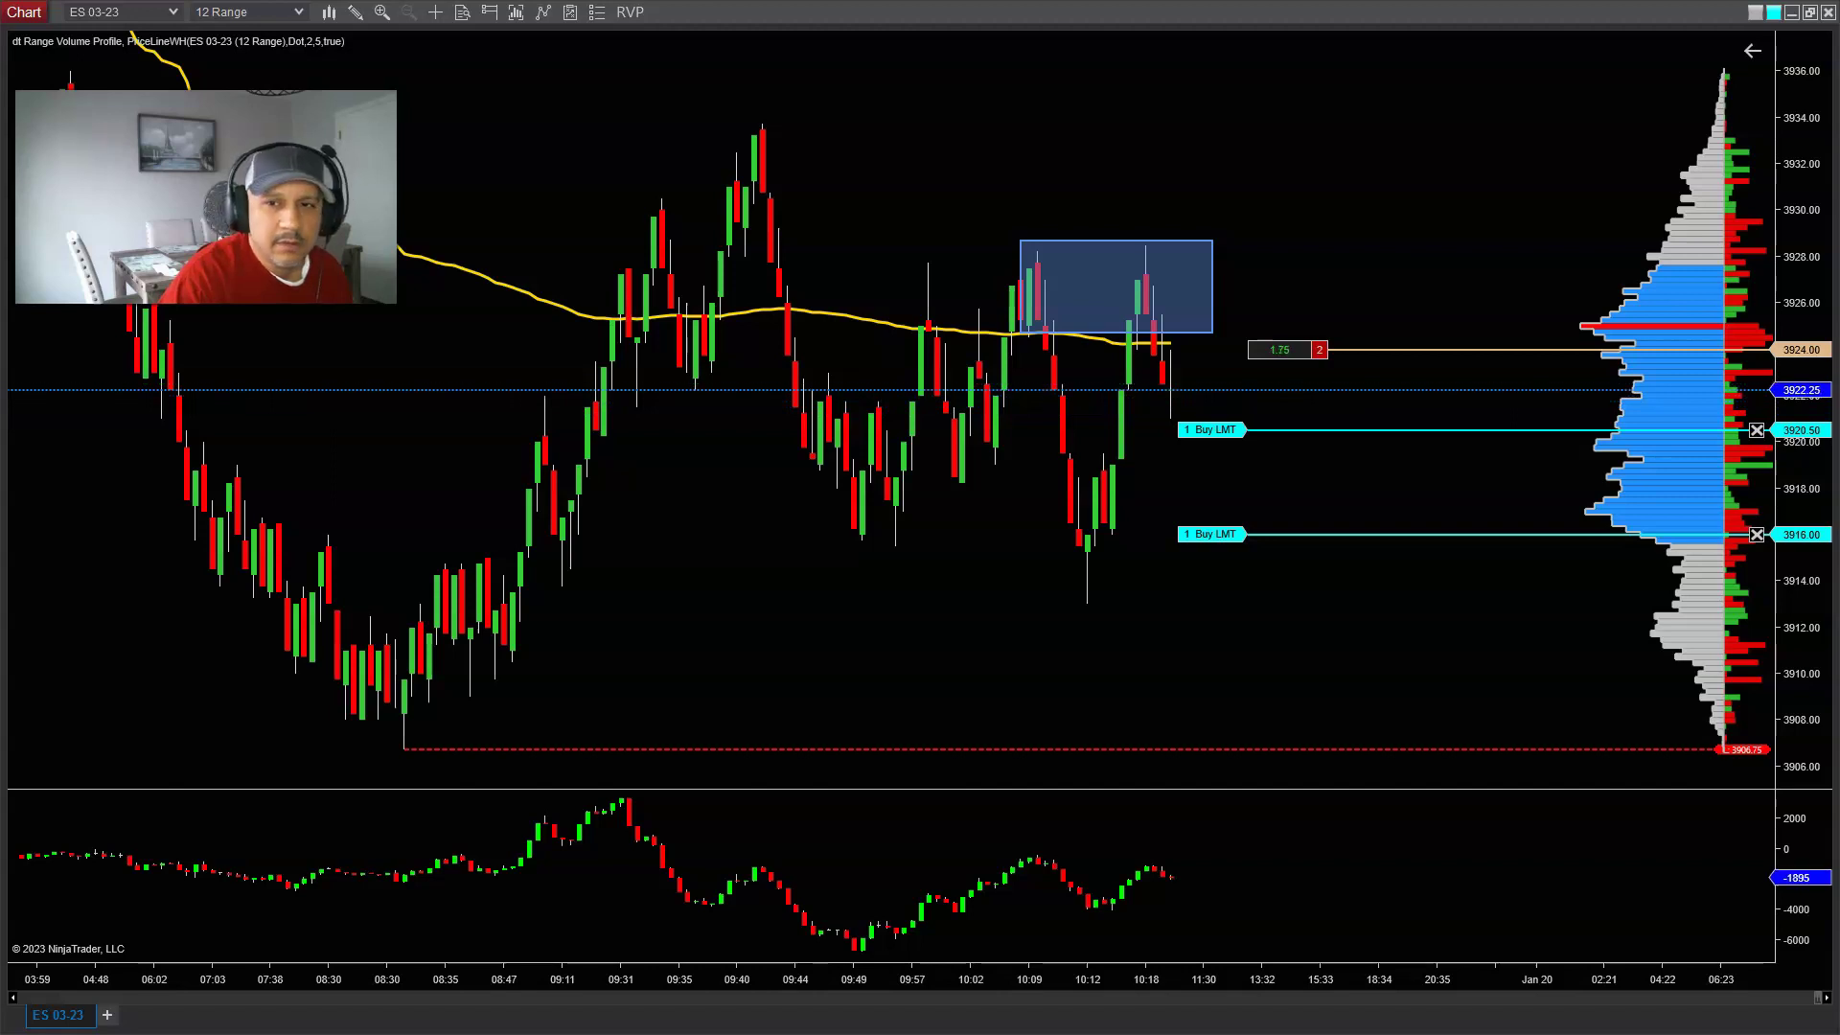
pyautogui.moveTo(1561, 303); pyautogui.dragTo(1244, 307)
pyautogui.moveTo(1225, 306); pyautogui.dragTo(1224, 302)
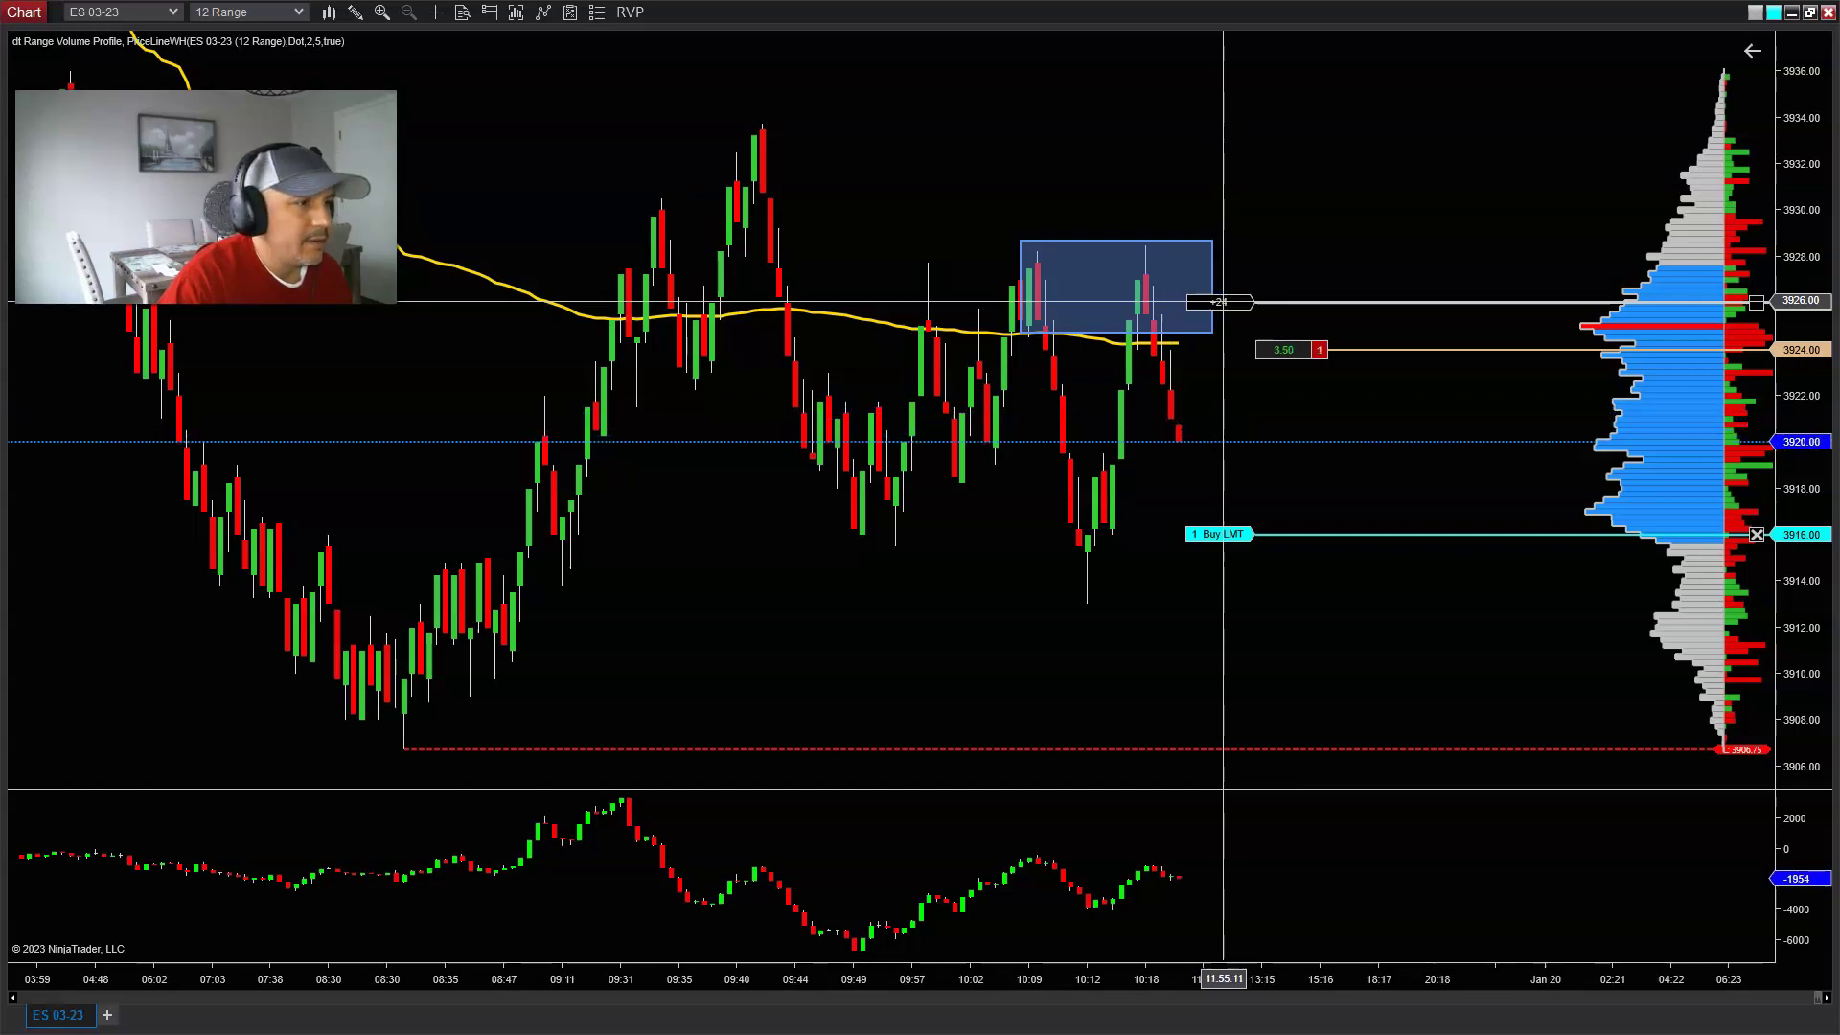
pyautogui.click(1220, 302)
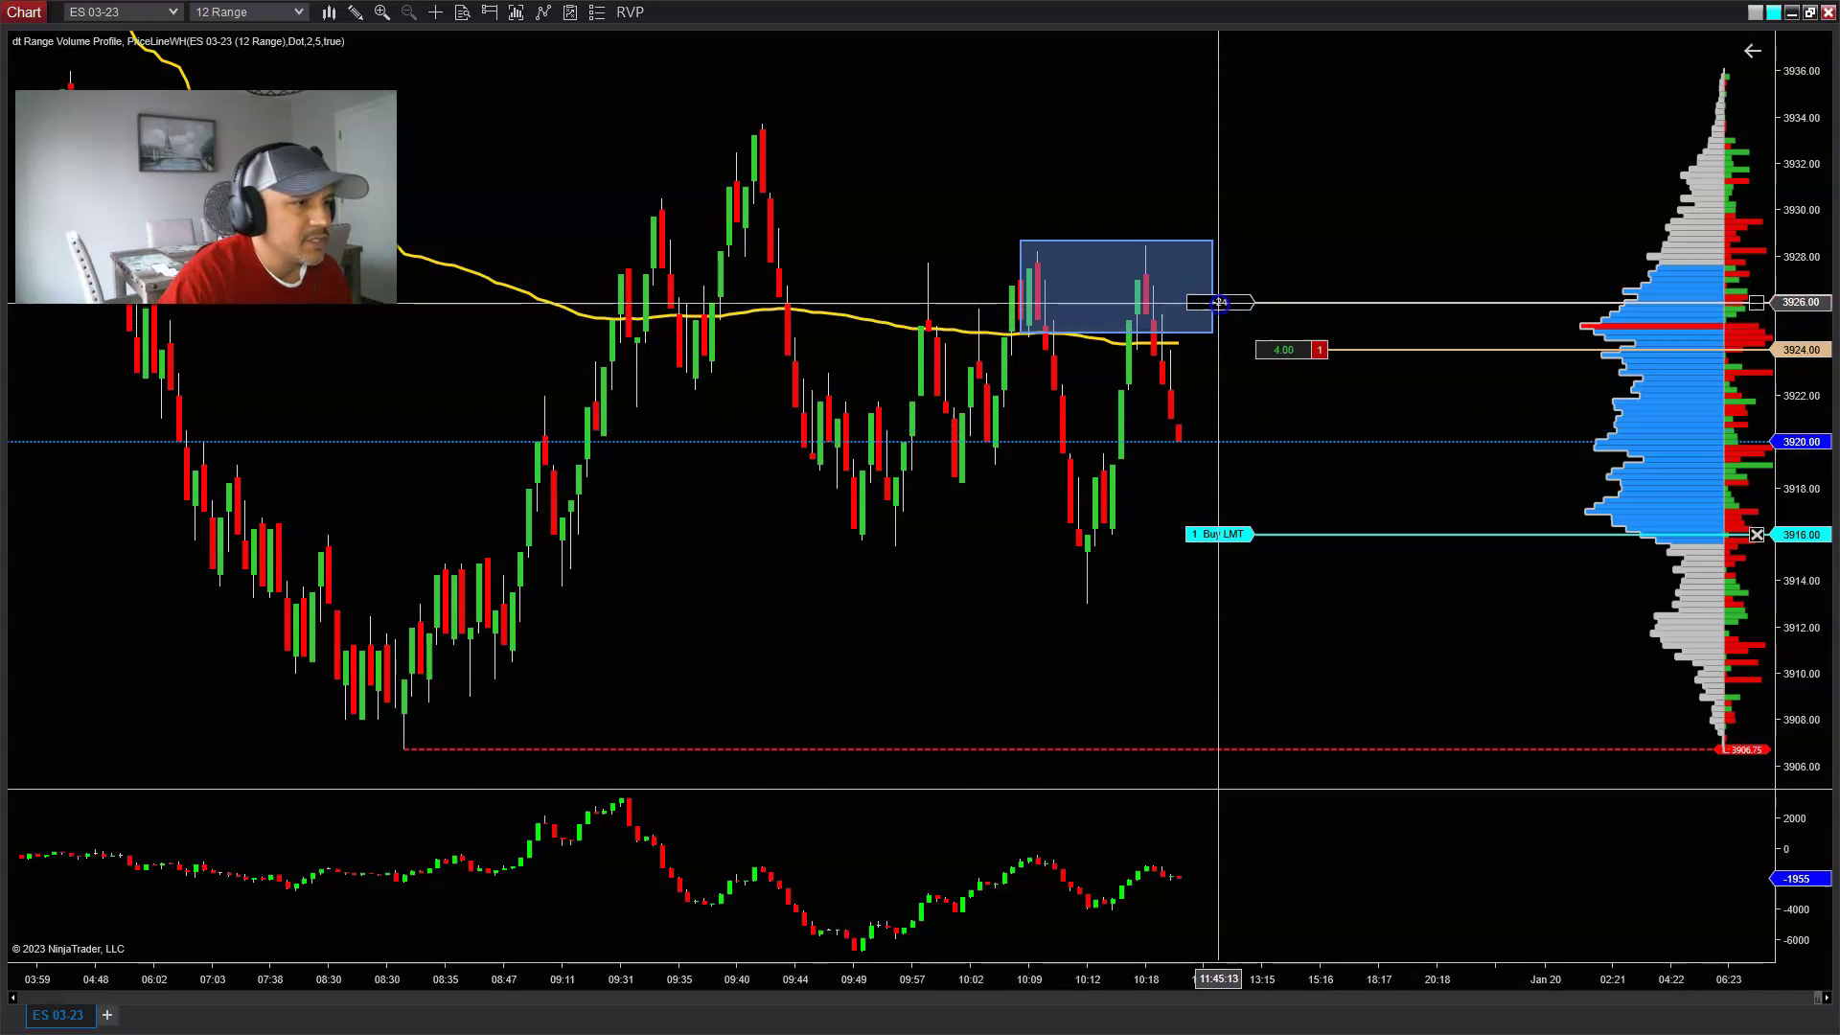
pyautogui.click(1242, 359)
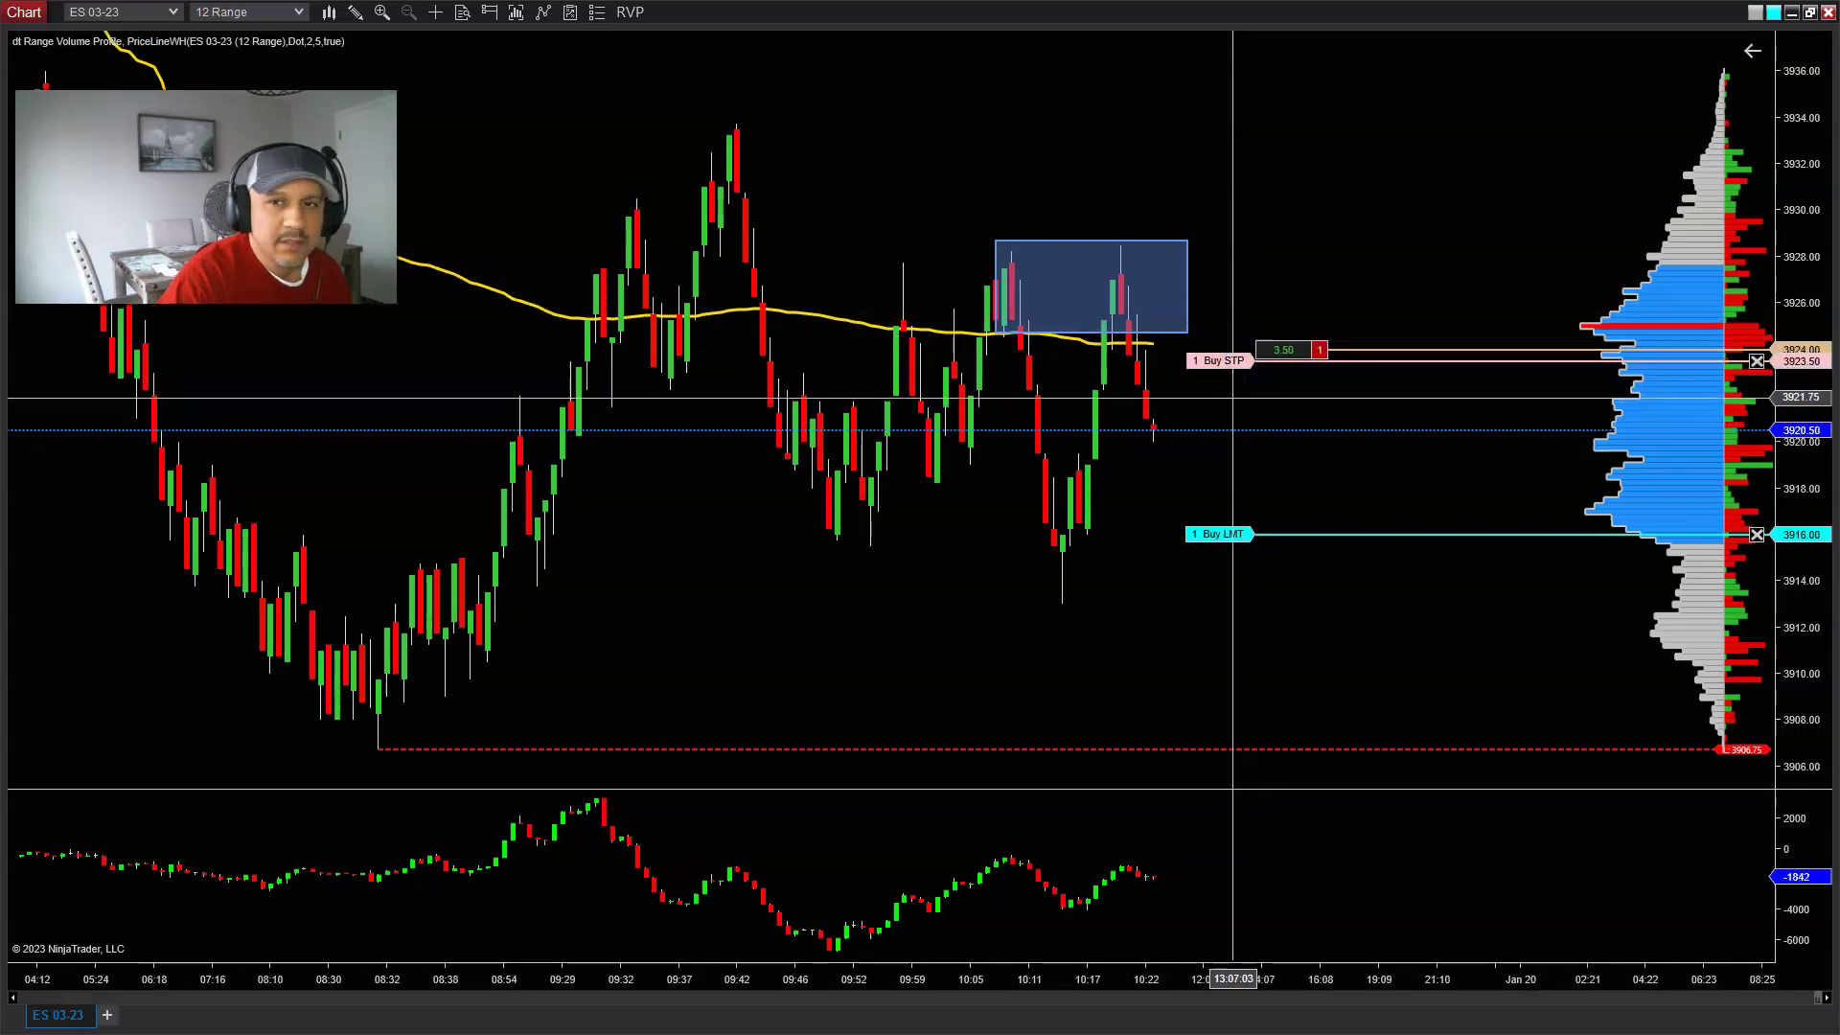
# Step: Raise the remaining contract's buy limit target to 3917.25
pyautogui.click(1261, 411)
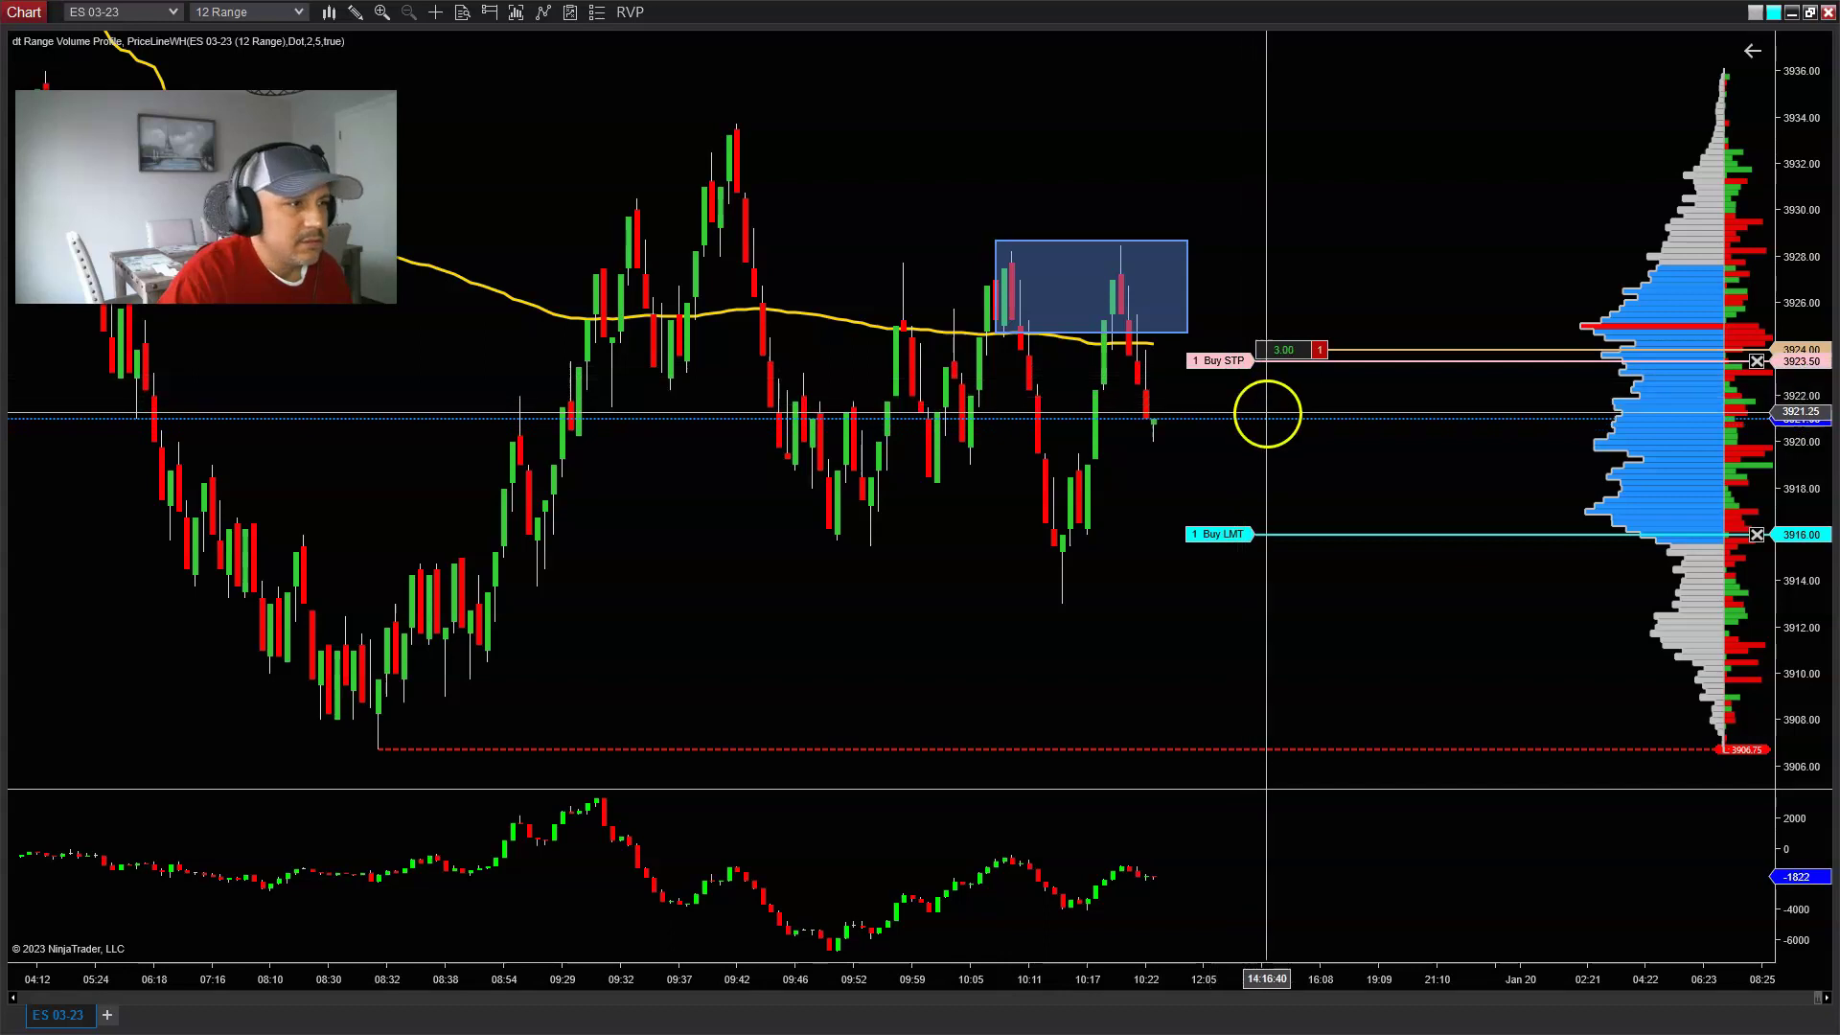
pyautogui.click(1294, 451)
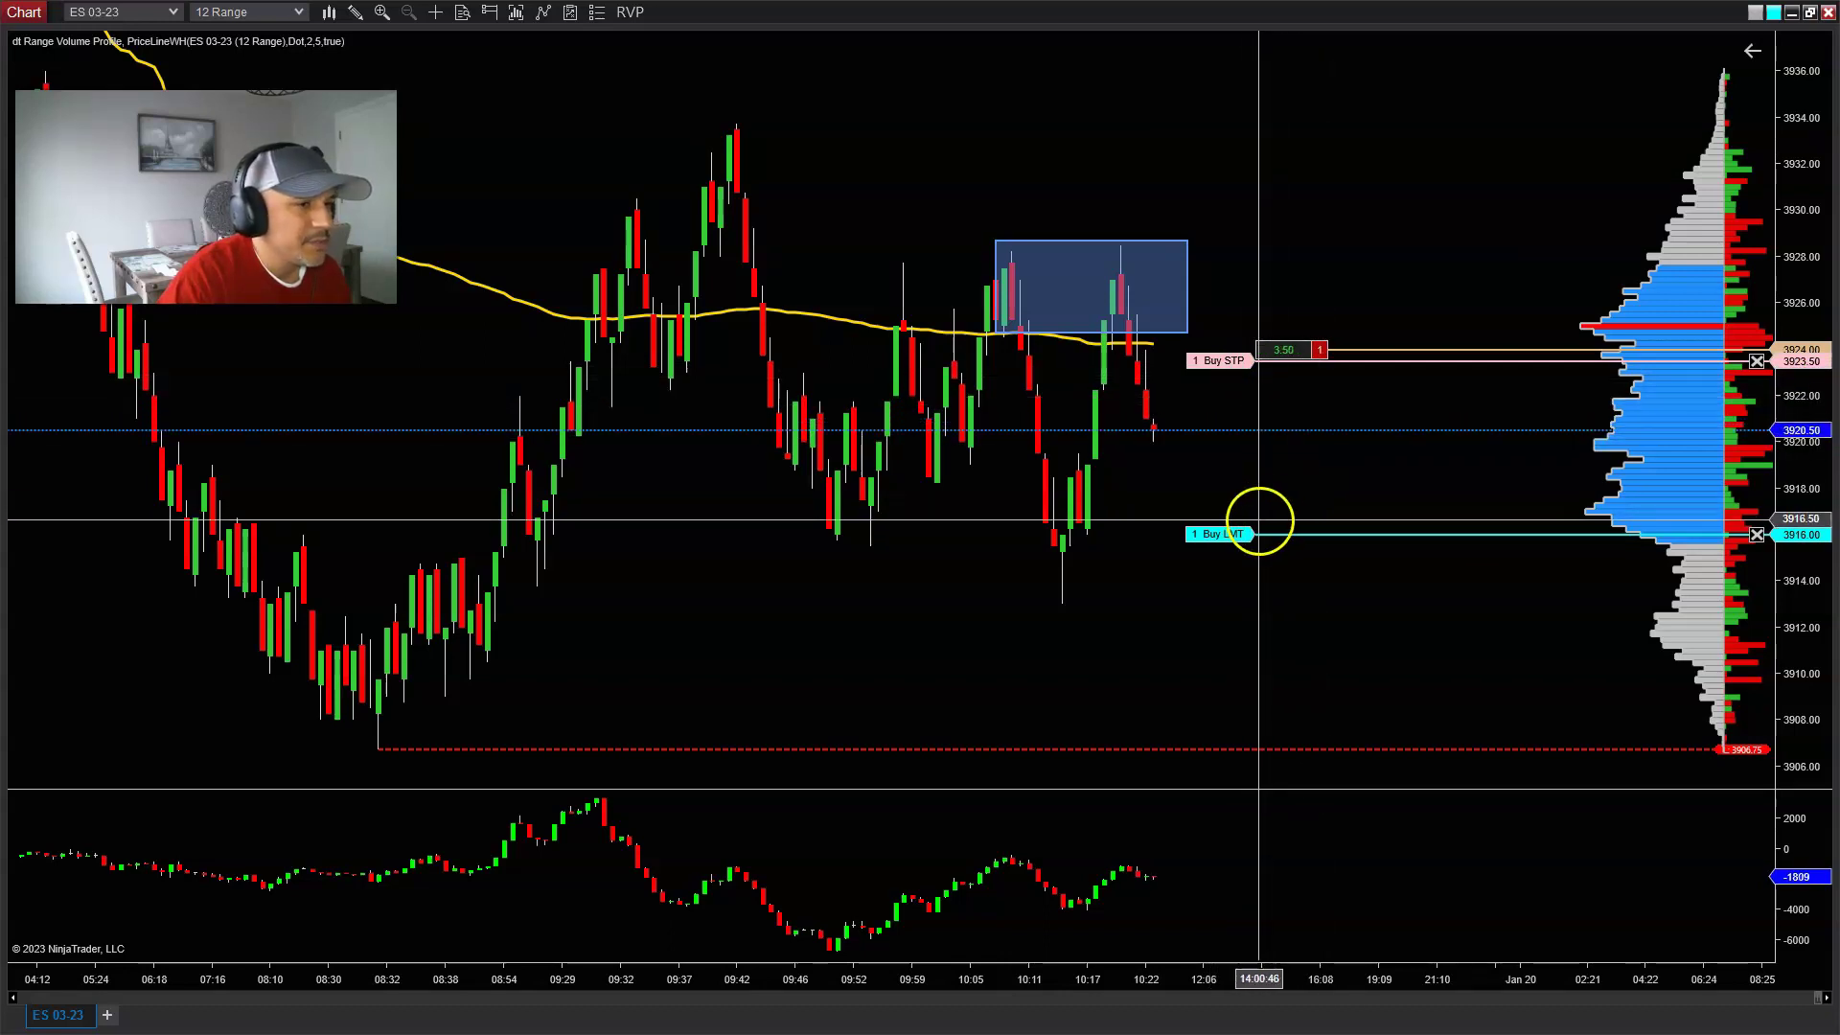
pyautogui.moveTo(1241, 534); pyautogui.dragTo(1227, 504)
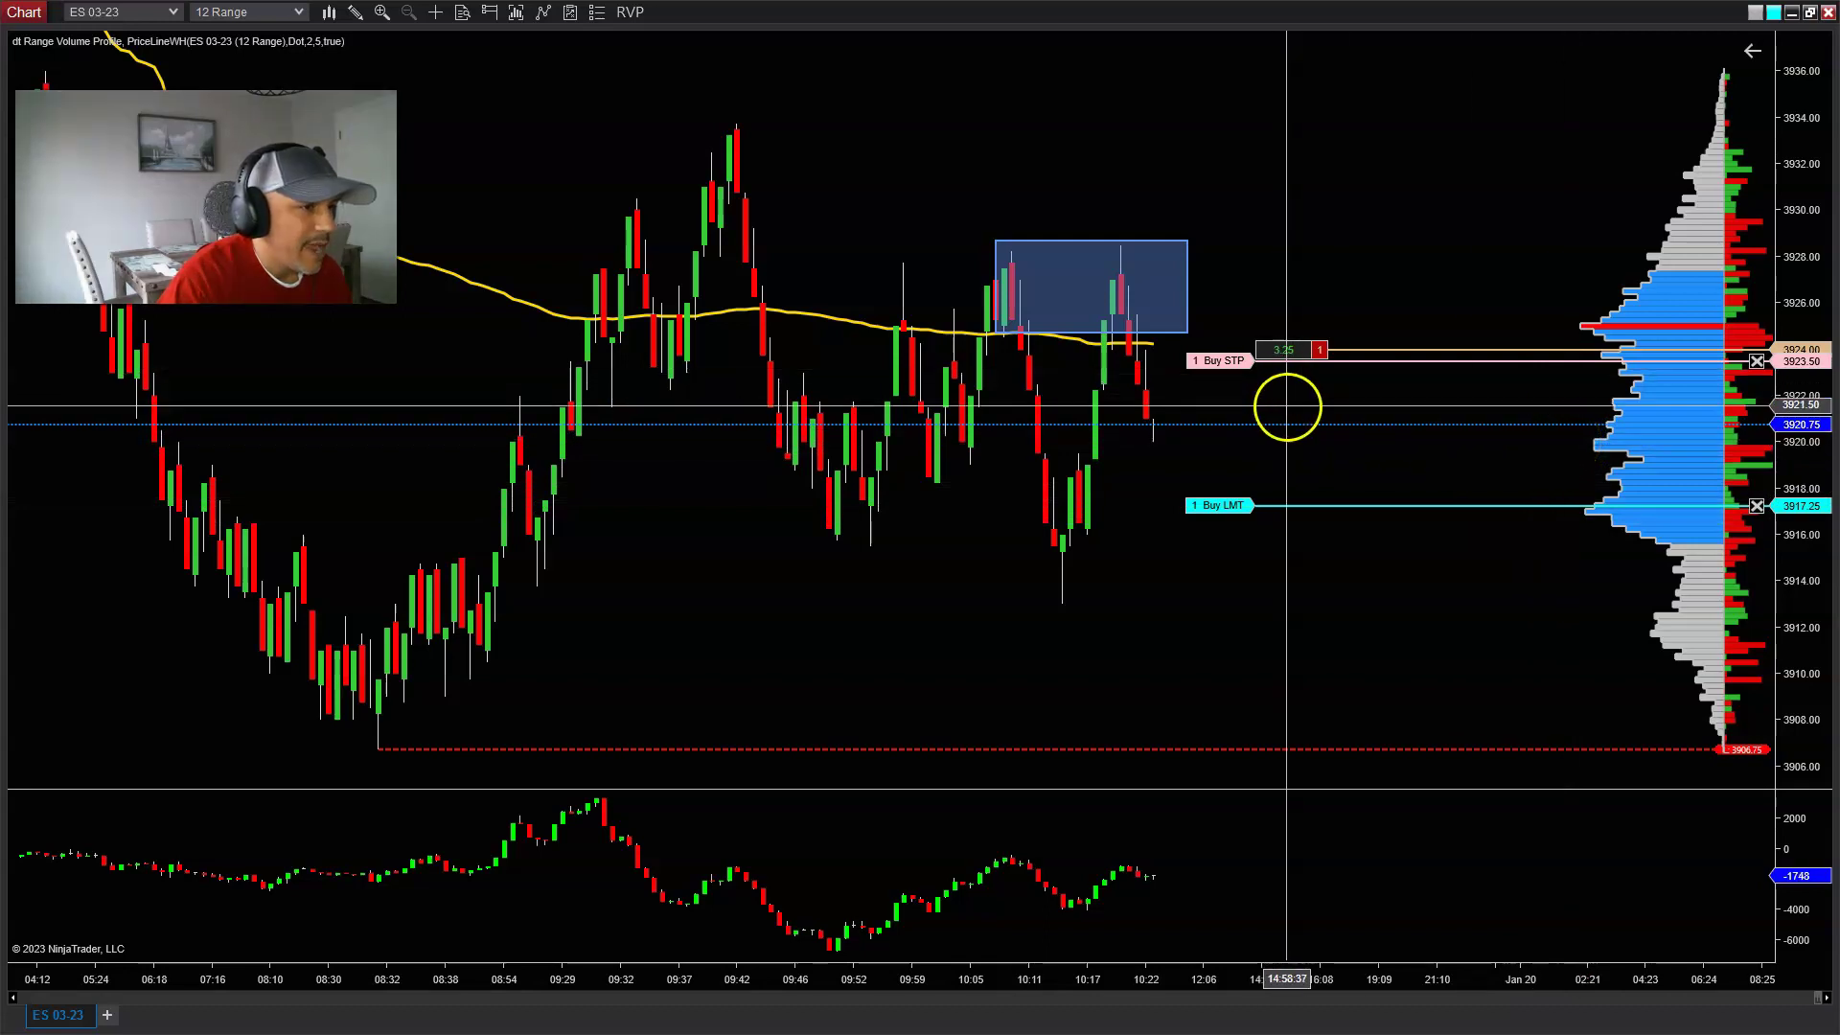
pyautogui.moveTo(1293, 470); pyautogui.dragTo(1282, 476)
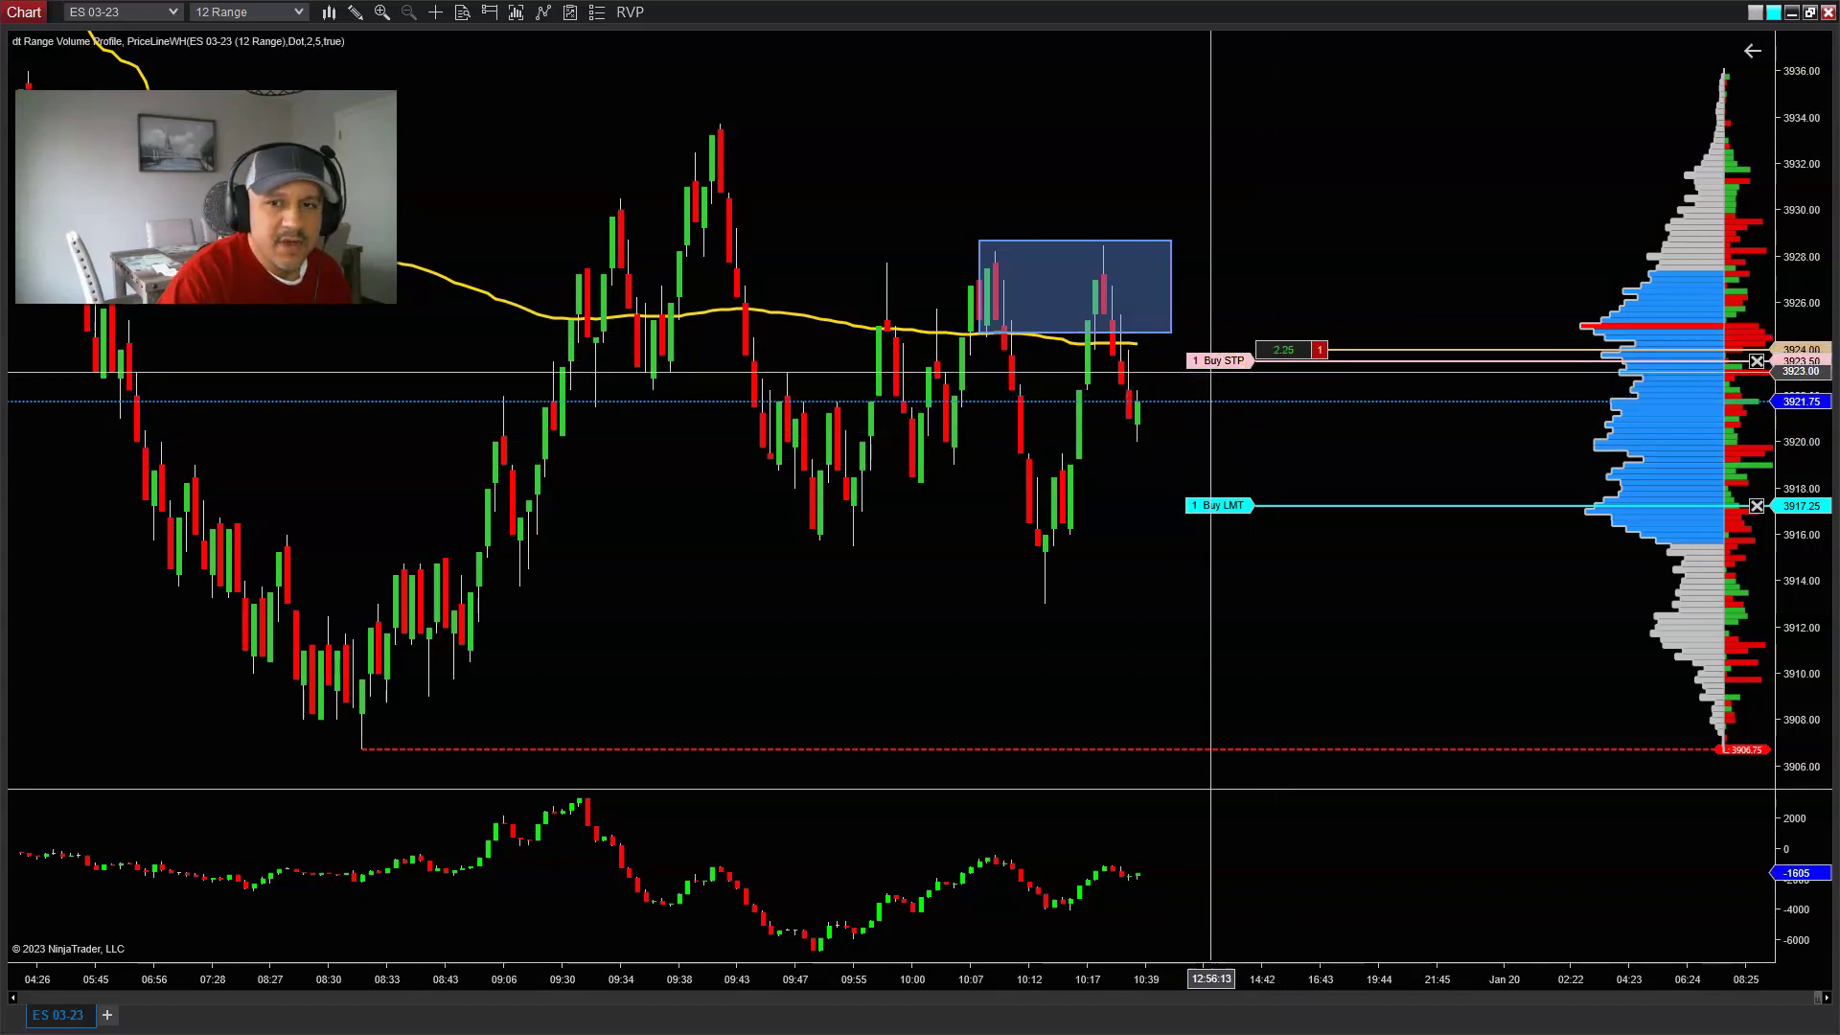
# Step: Compare the two swing highs inside the rectangle on the 12 Range chart while monitoring the remaining short contract
pyautogui.click(1343, 466)
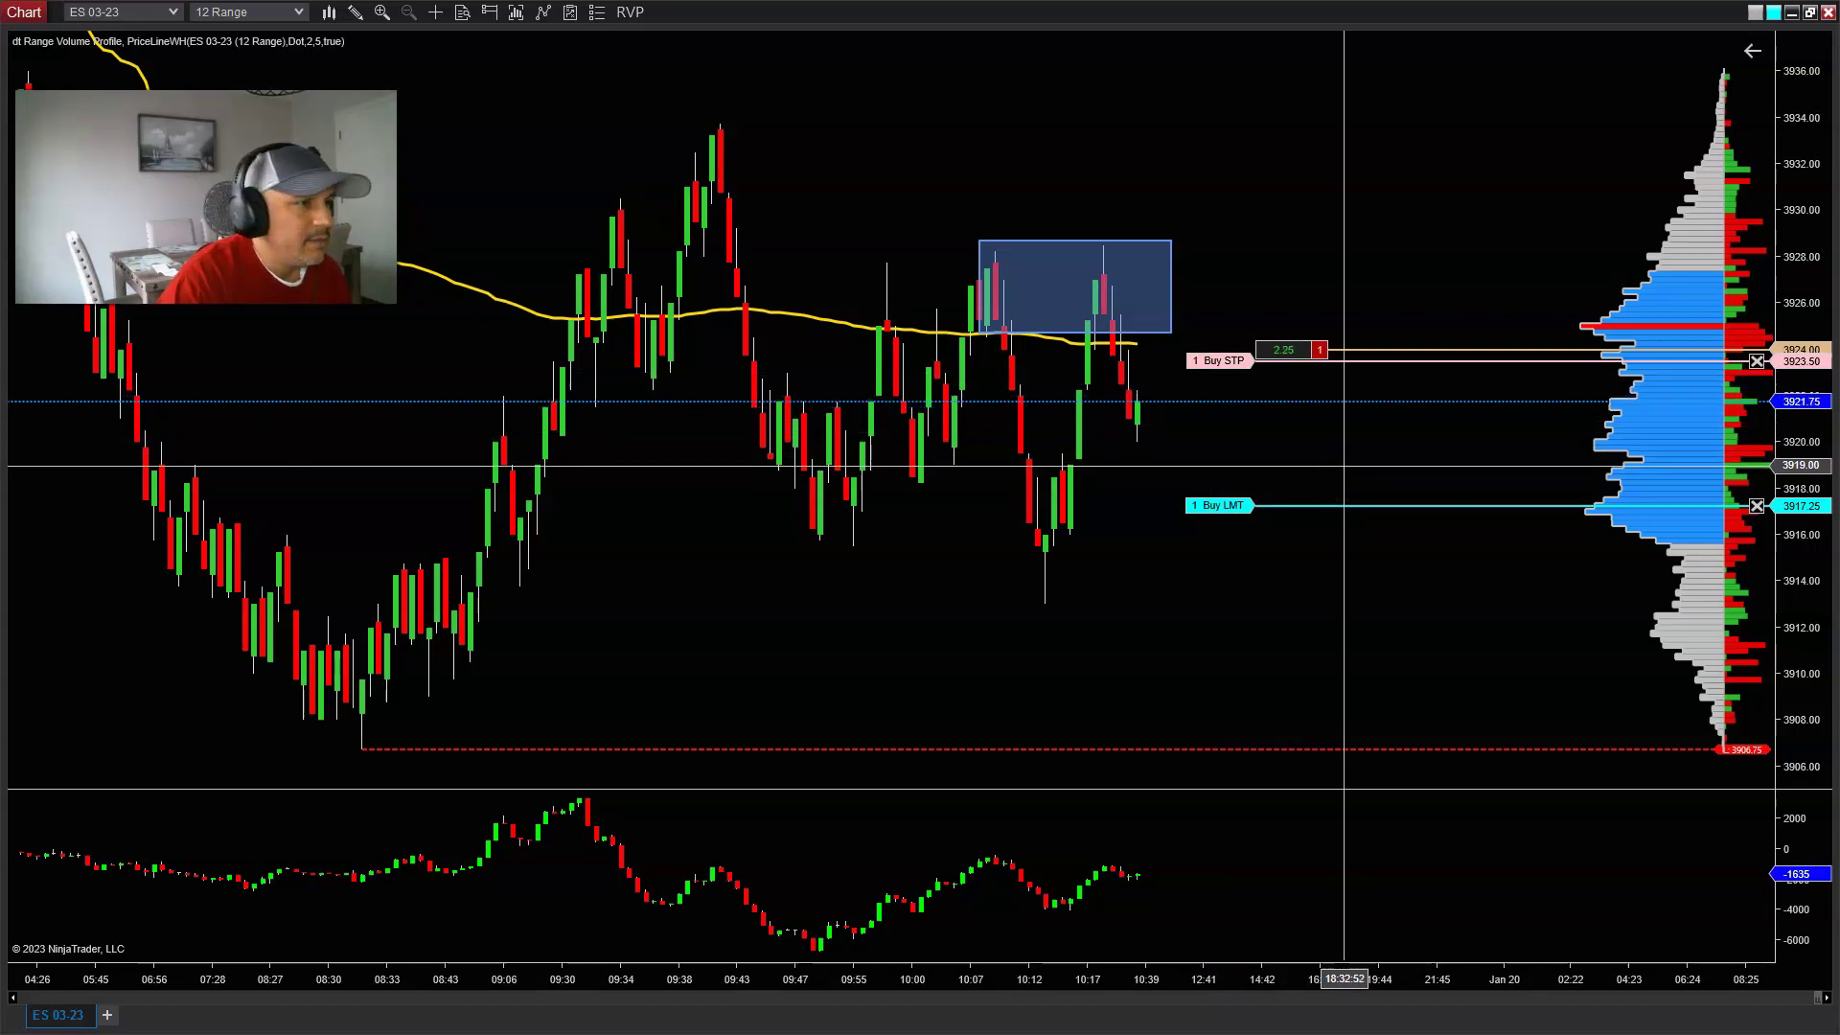
pyautogui.click(1332, 461)
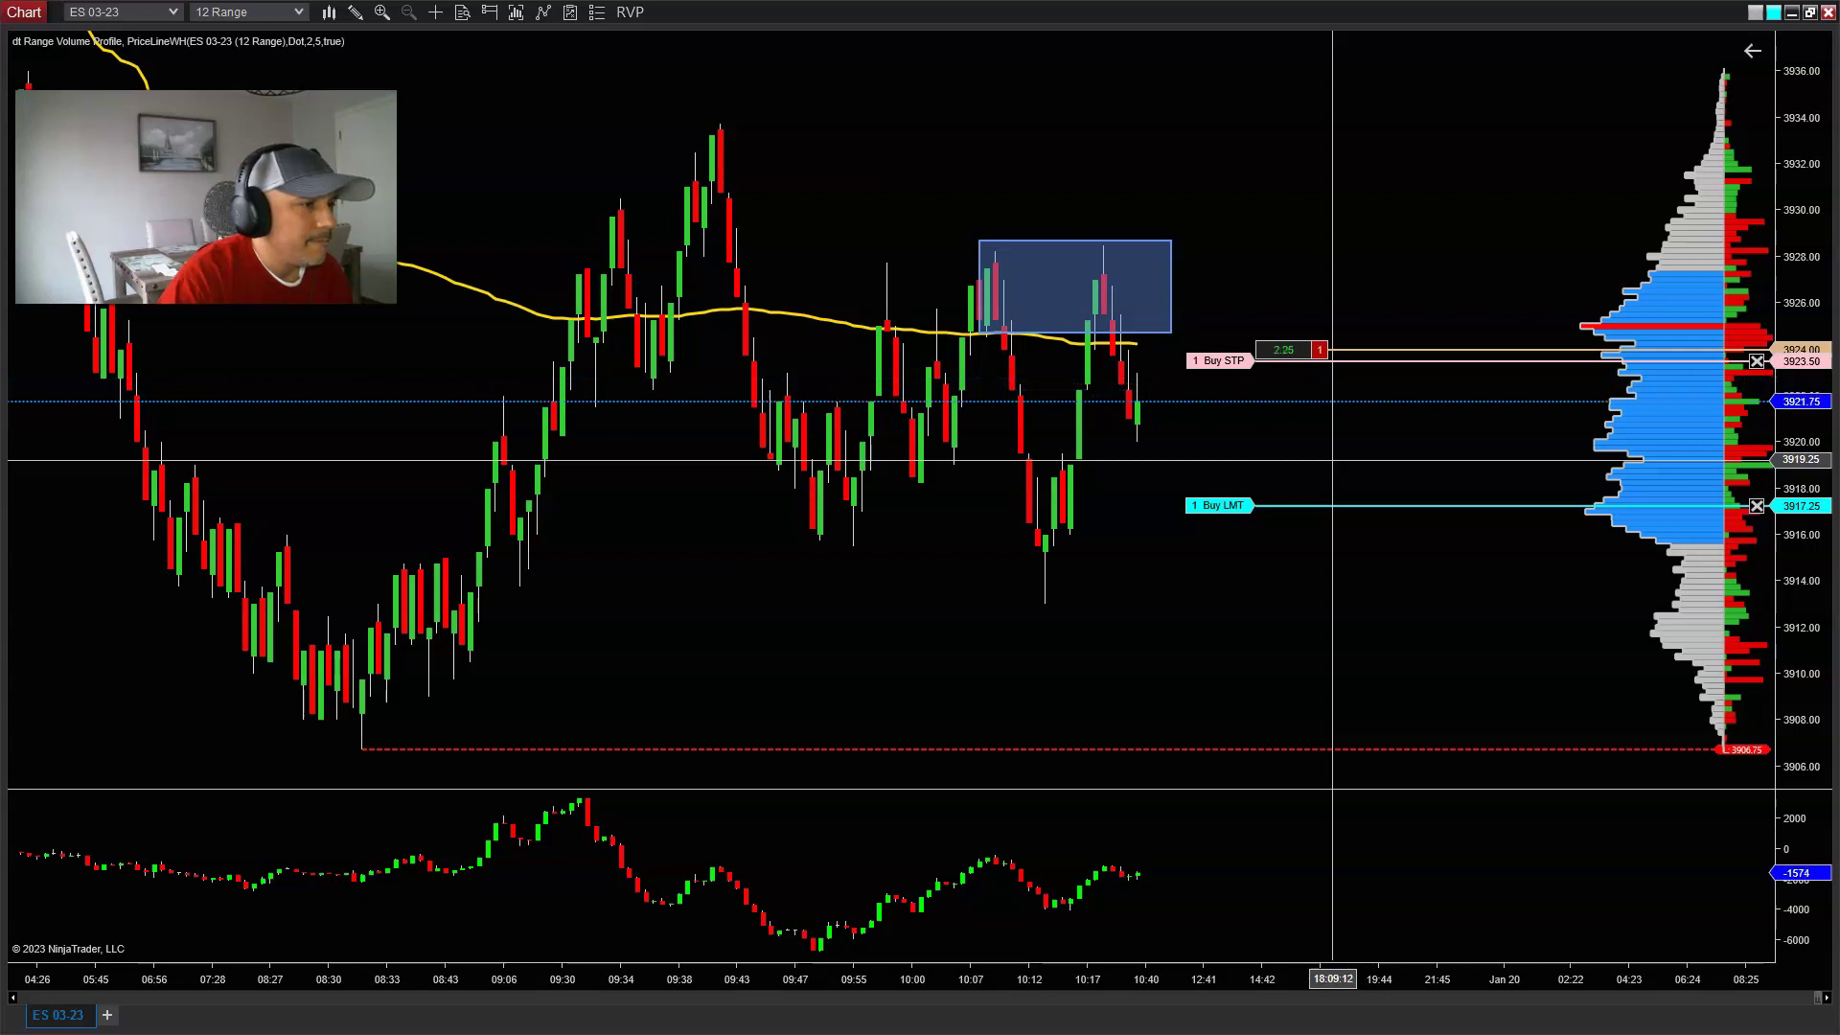
pyautogui.click(1323, 452)
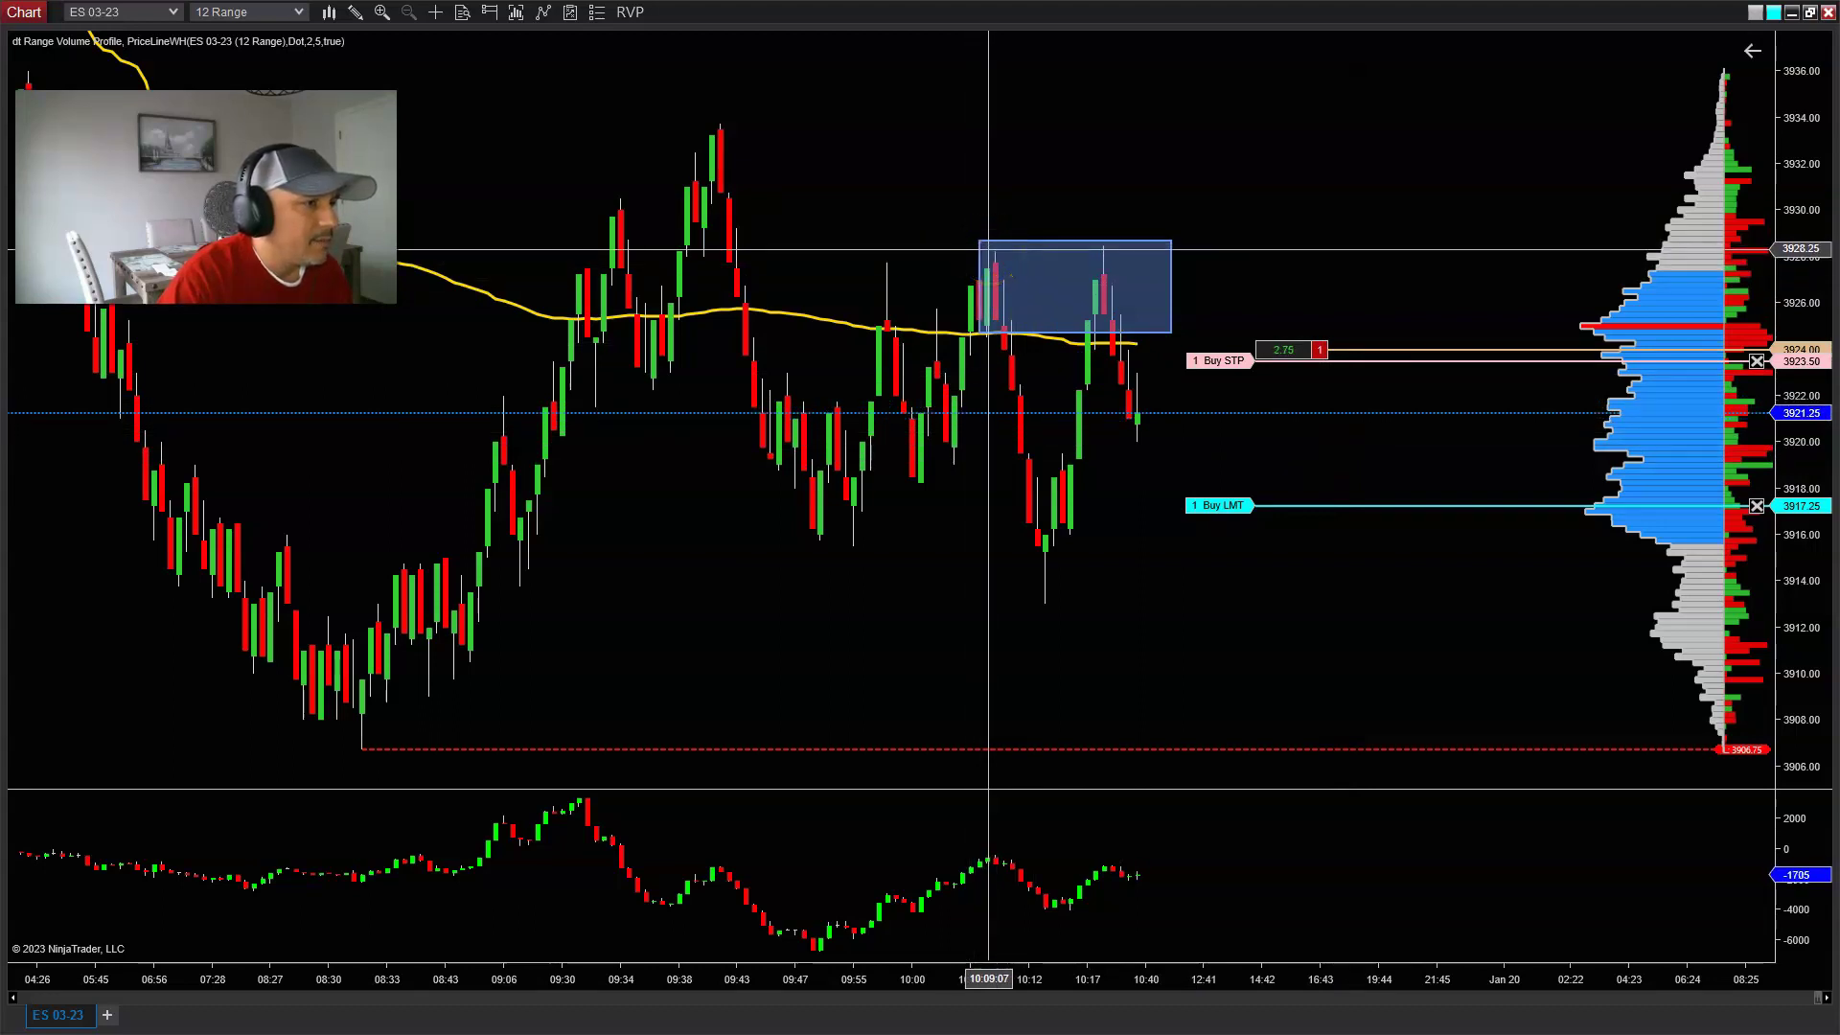
pyautogui.click(1095, 247)
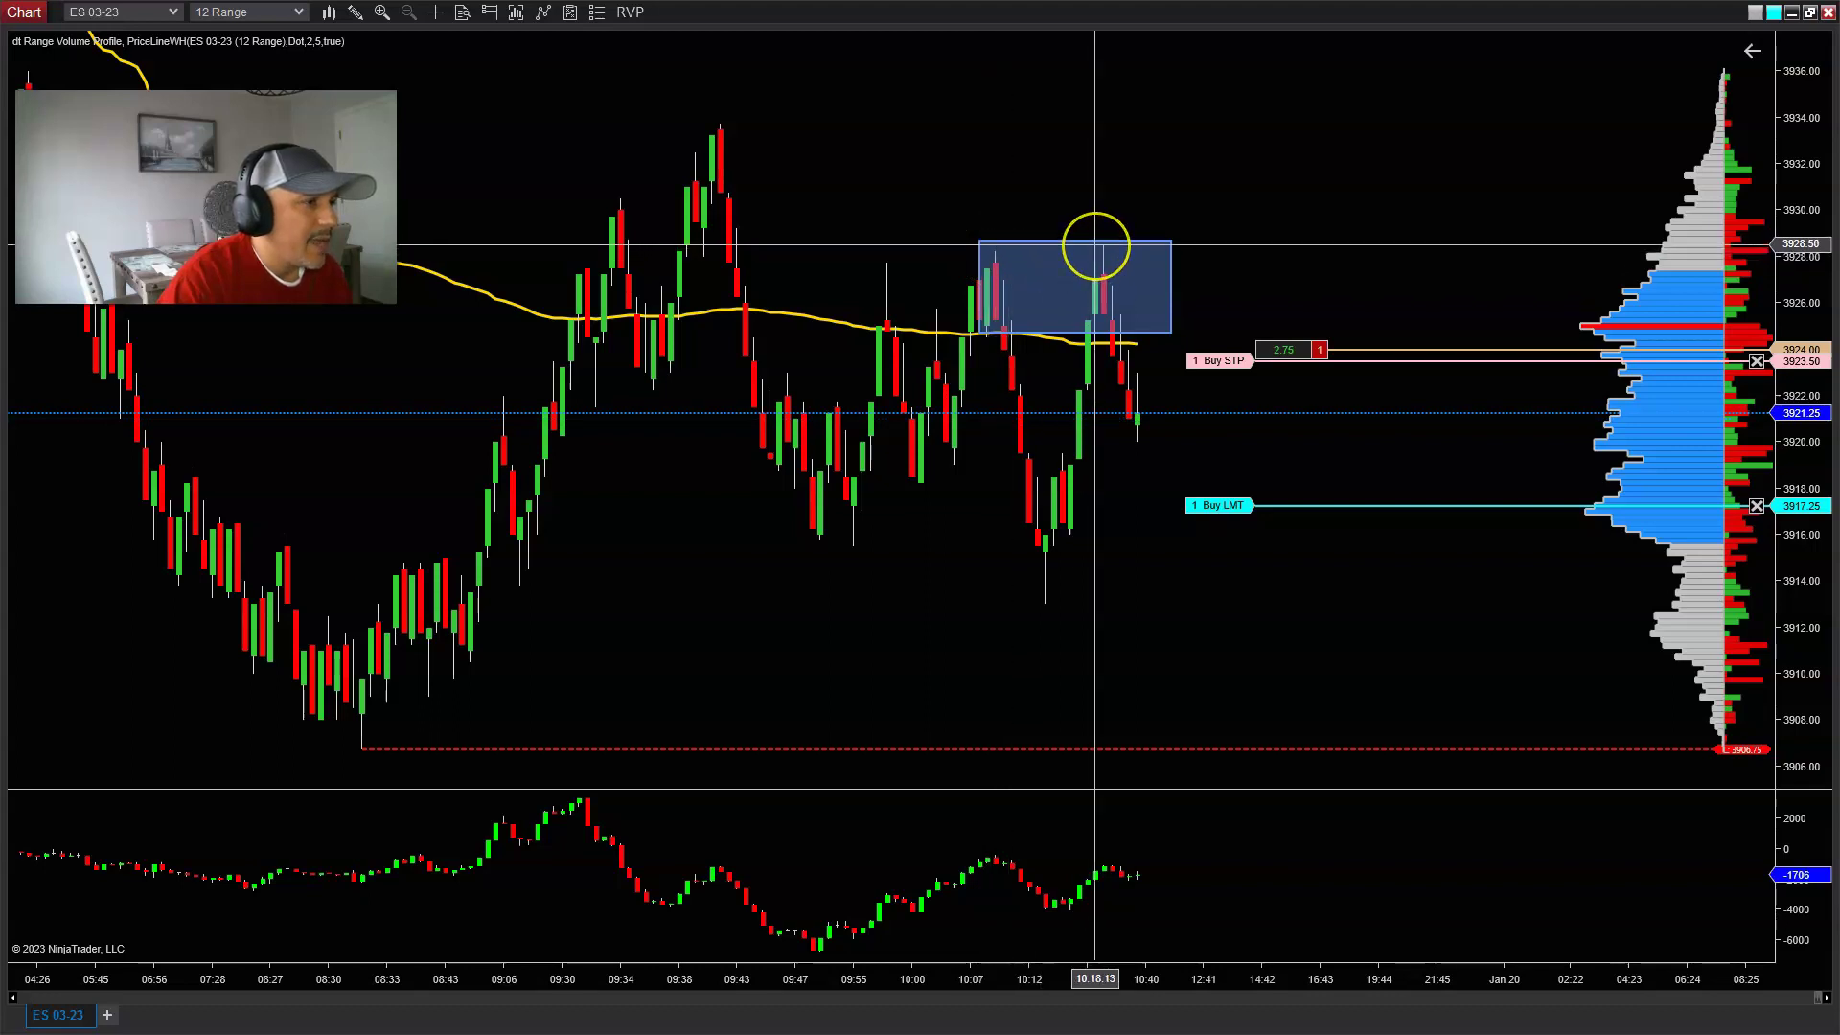
pyautogui.moveTo(1069, 251); pyautogui.dragTo(997, 249)
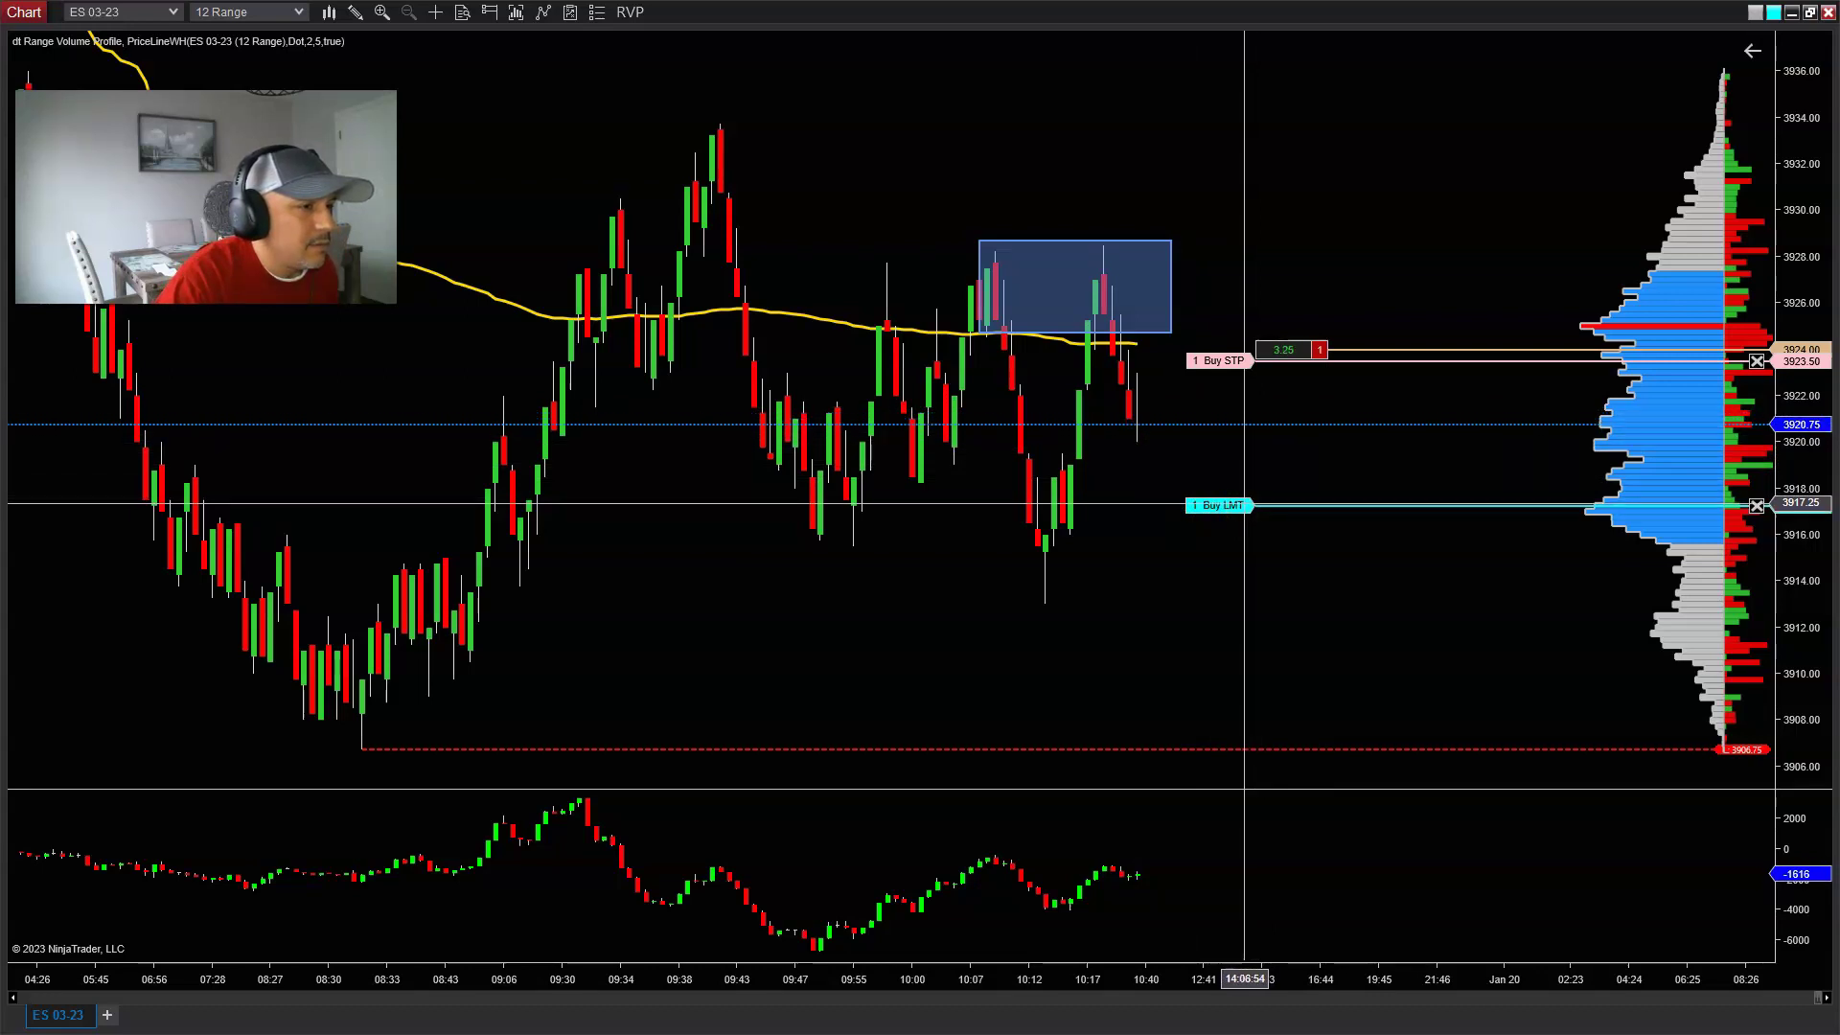
# Step: Close the remaining short contract by raising its buy limit order to the market price, and cancel the leftover buy stop order at 3923.50
pyautogui.moveTo(1244, 502); pyautogui.dragTo(1322, 427)
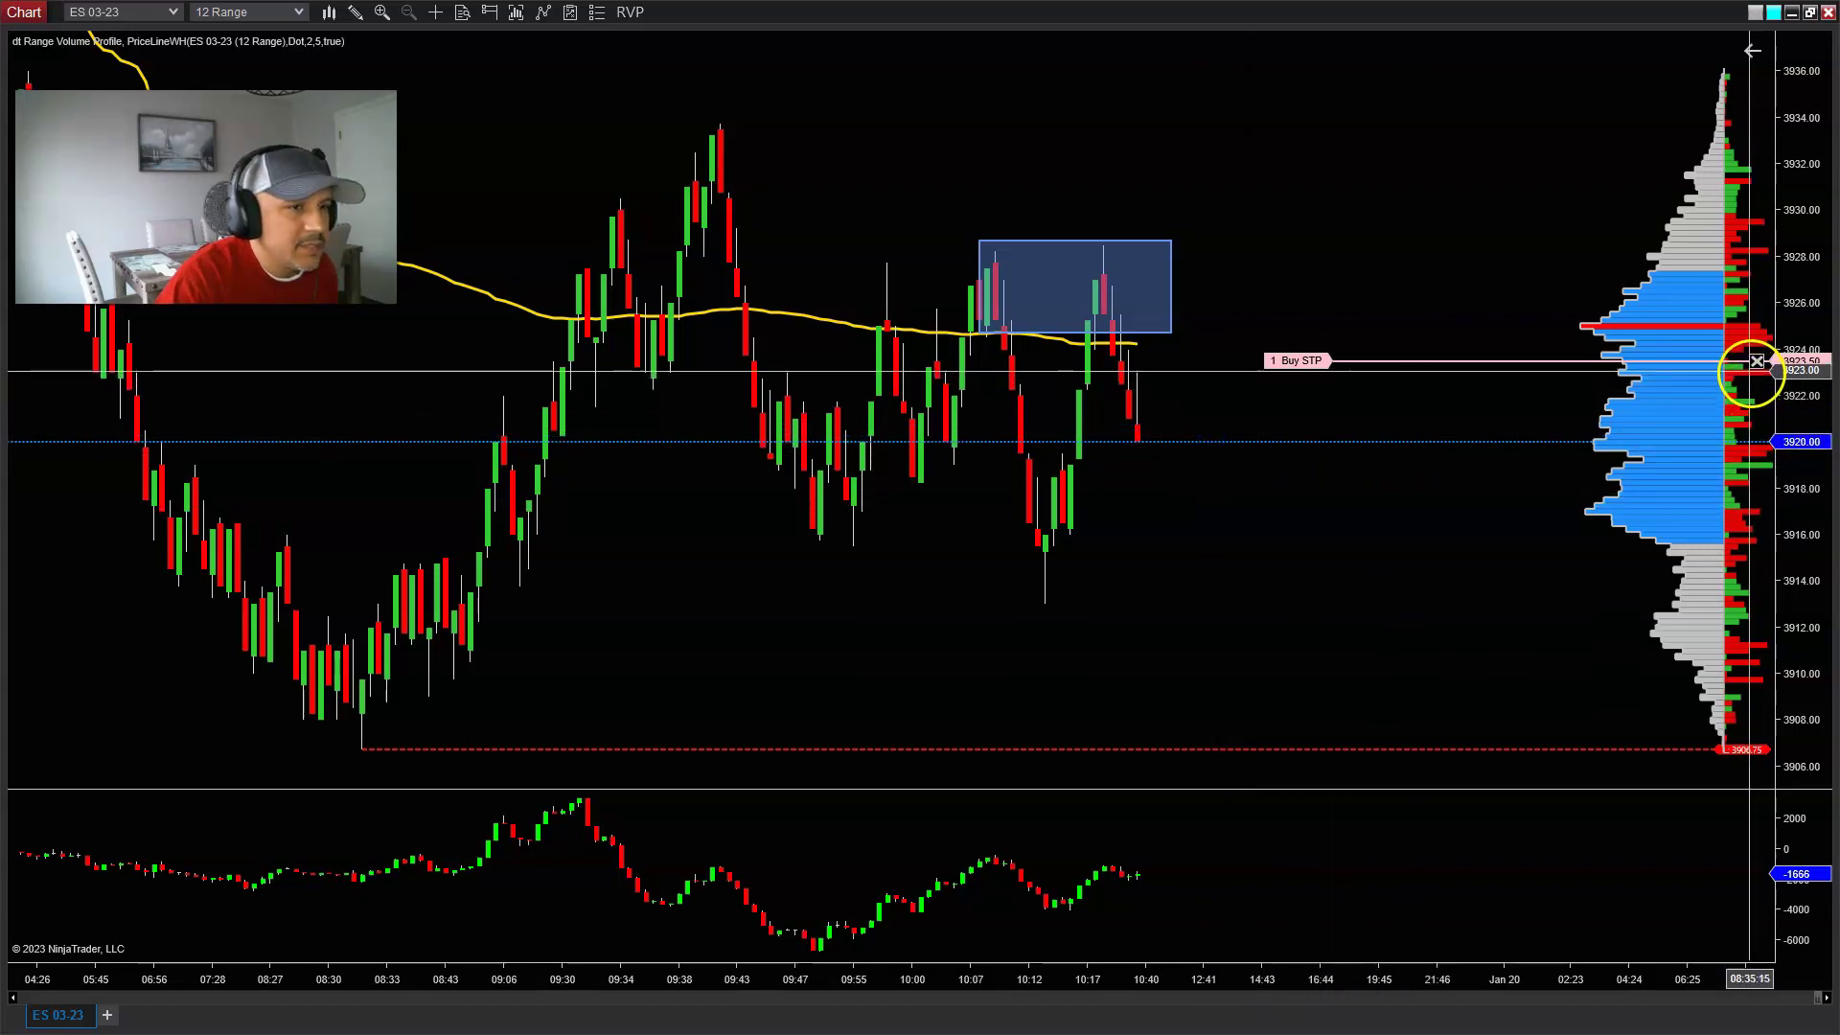
pyautogui.click(1755, 361)
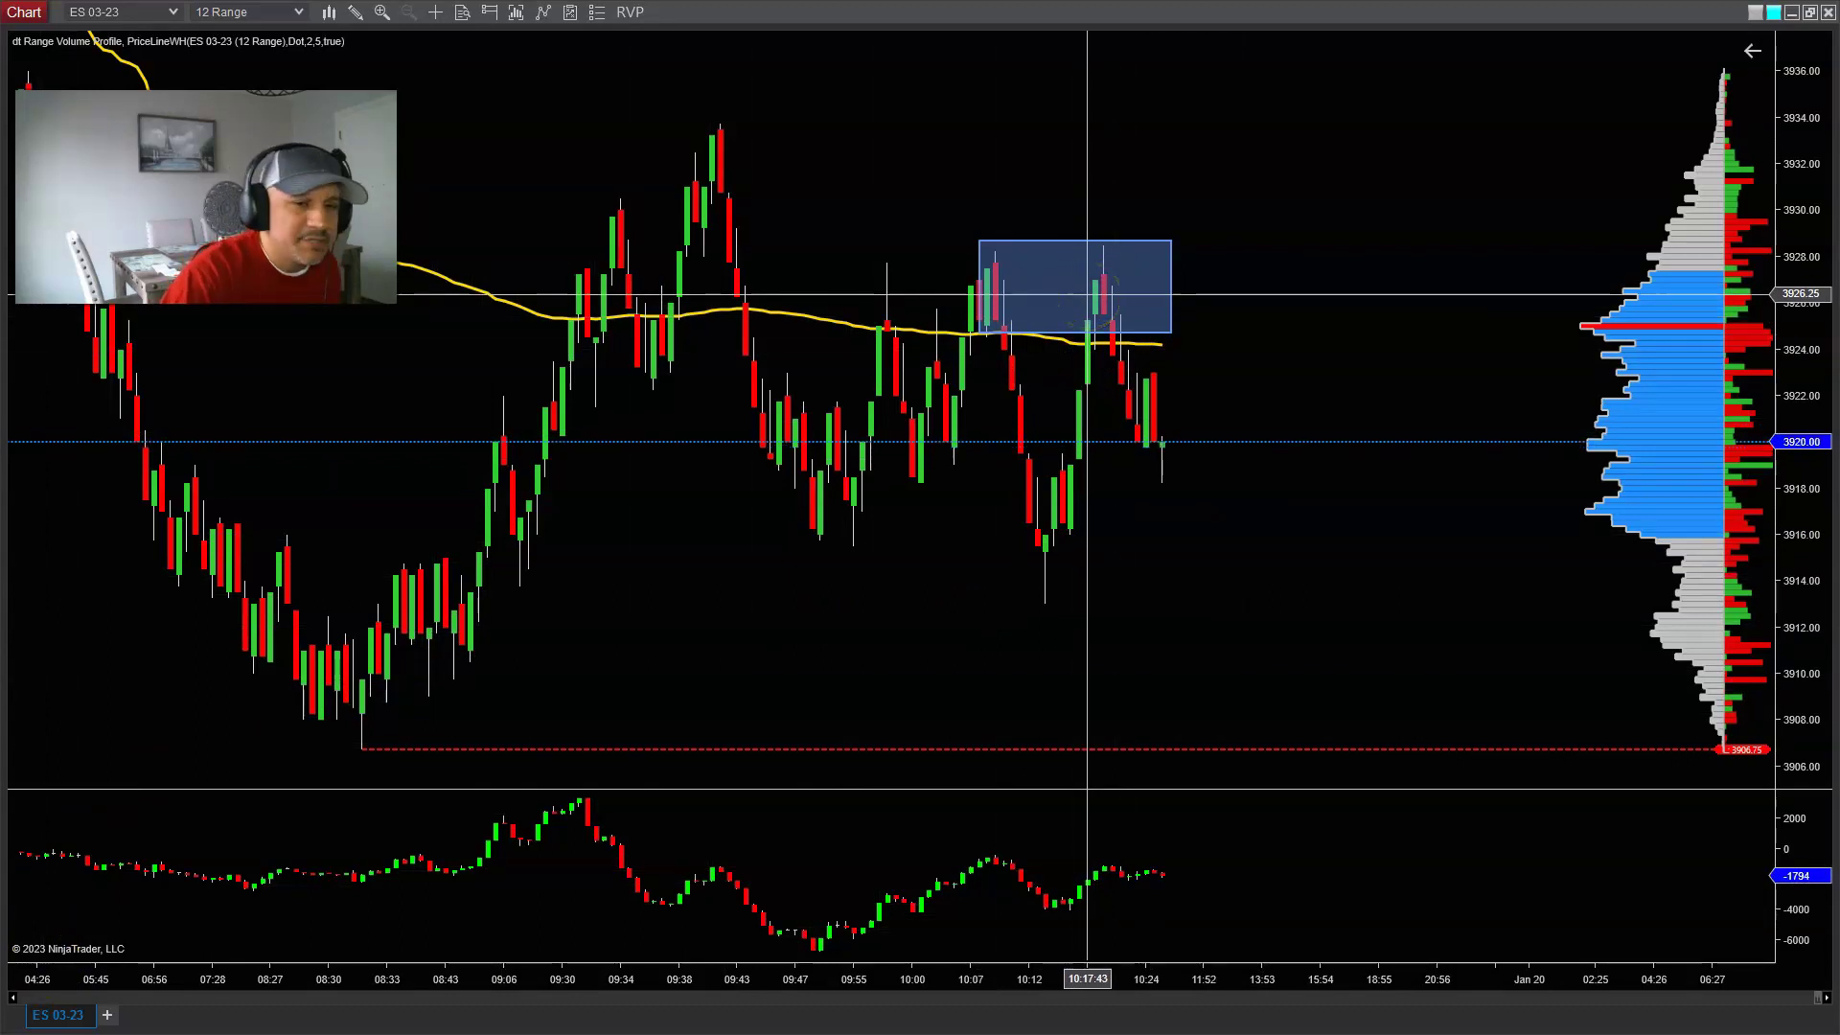
# Step: Examine the pullback from the rectangle and the earlier swing lows on the 12 Range chart as price continues after the exit
pyautogui.click(1156, 487)
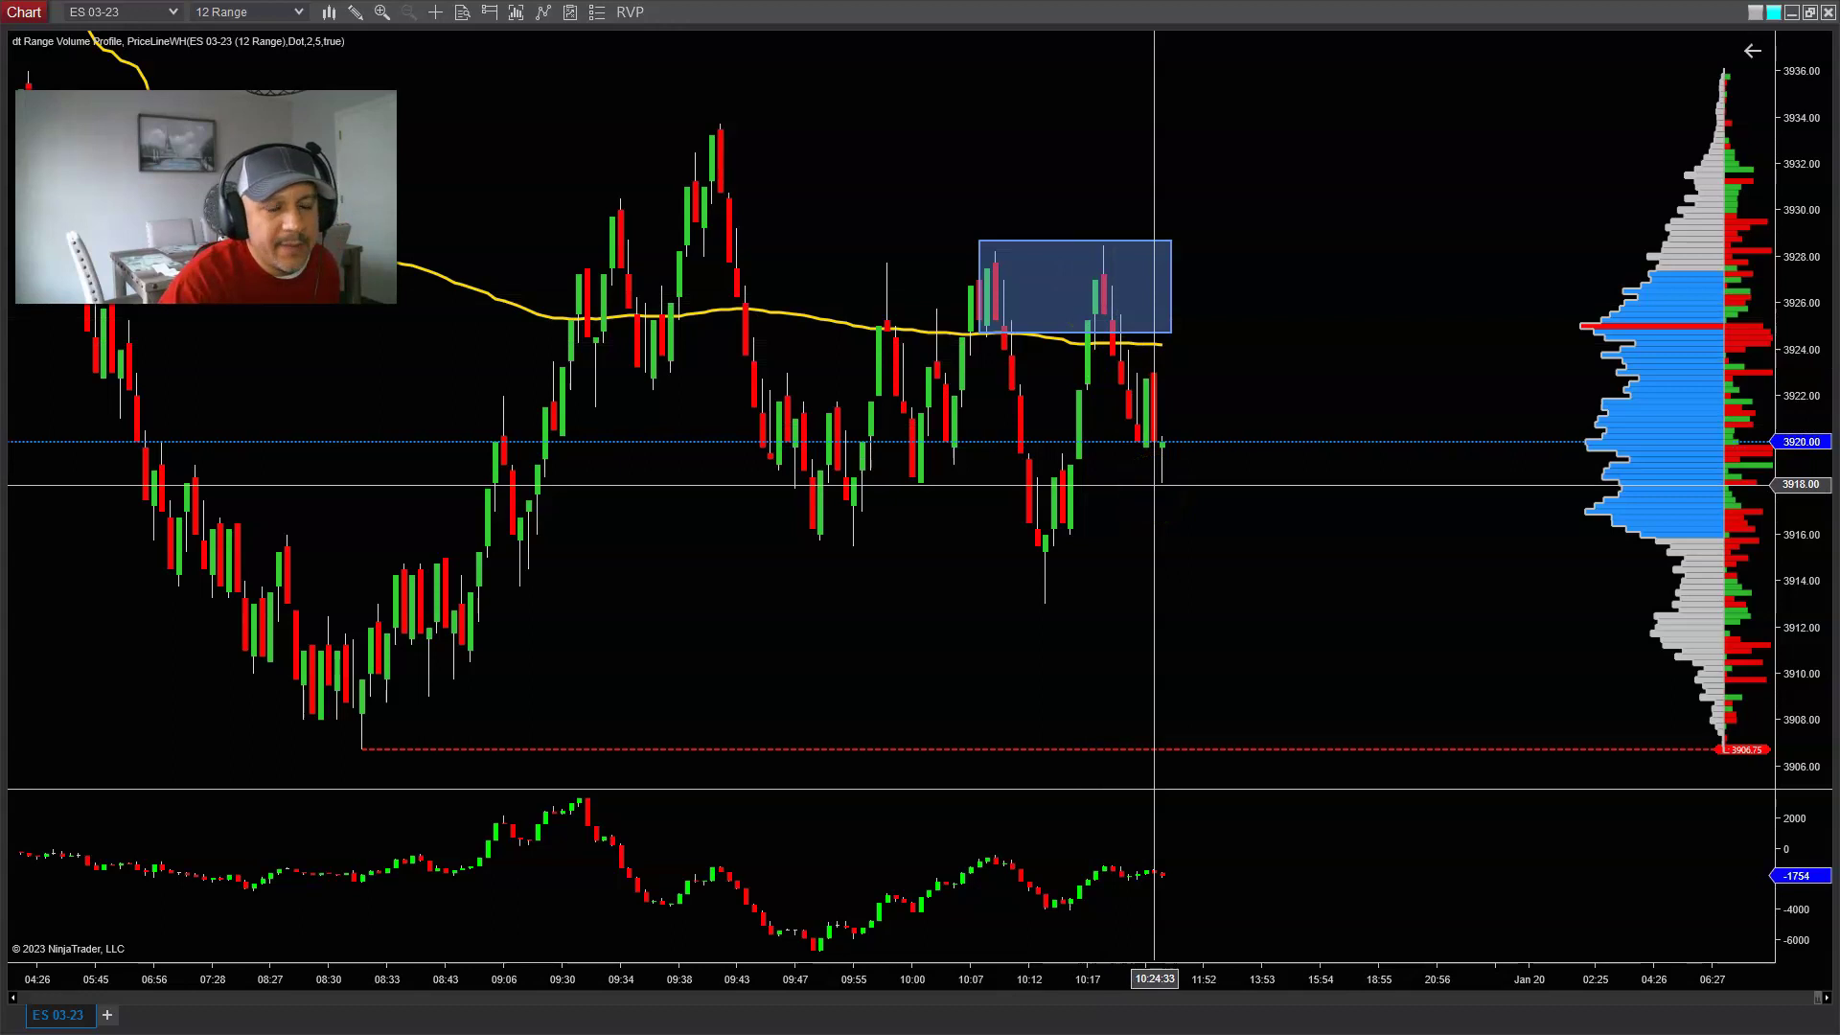
pyautogui.click(1169, 515)
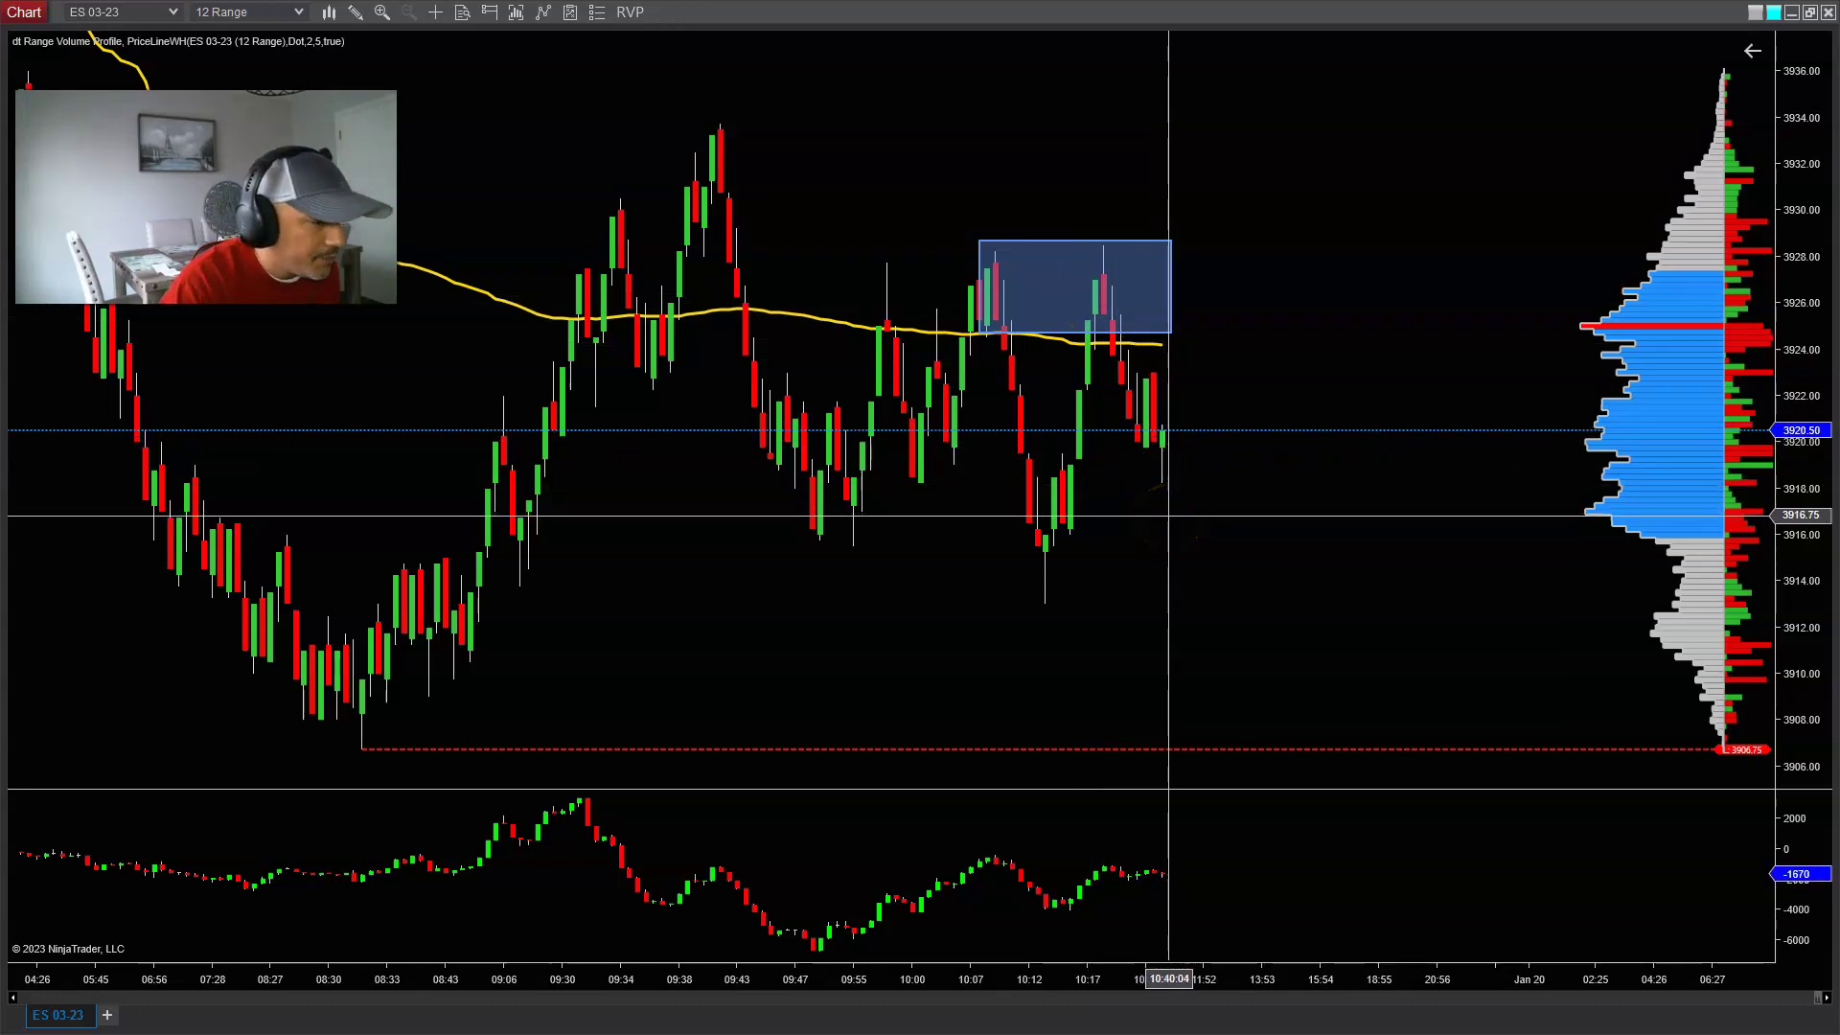
pyautogui.click(1073, 590)
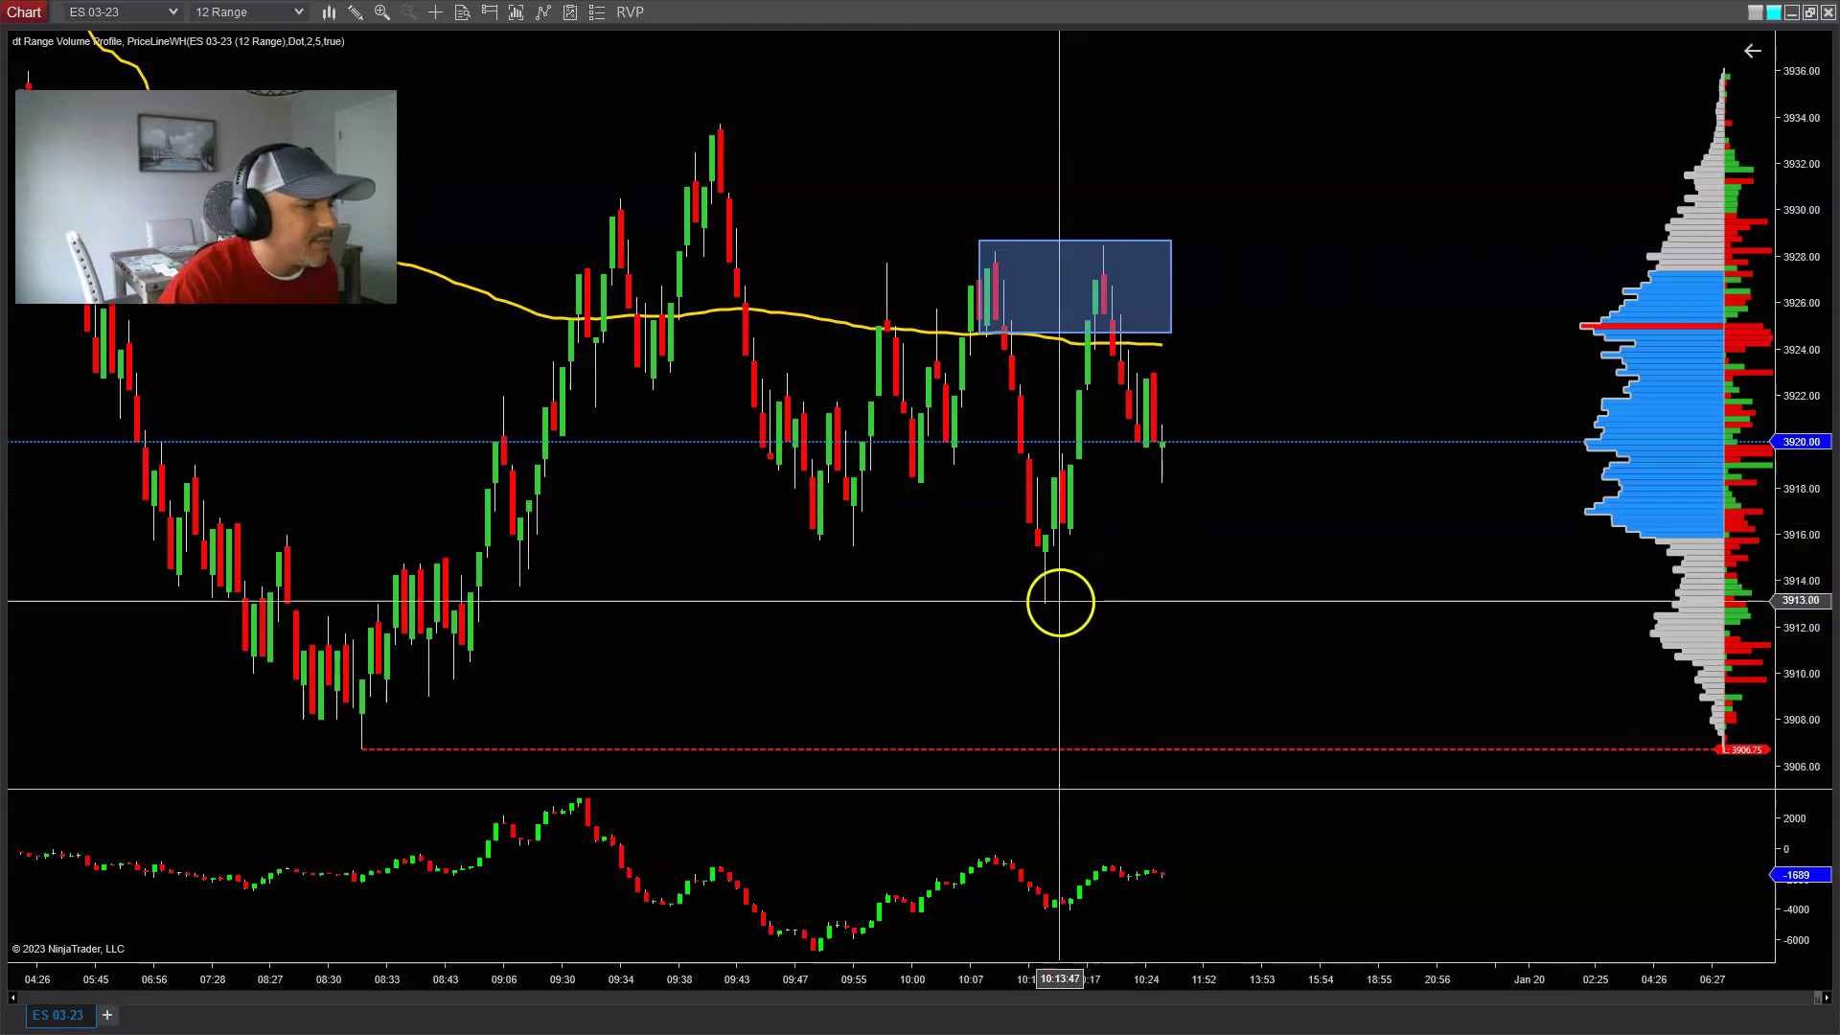
pyautogui.click(1029, 514)
pyautogui.click(809, 461)
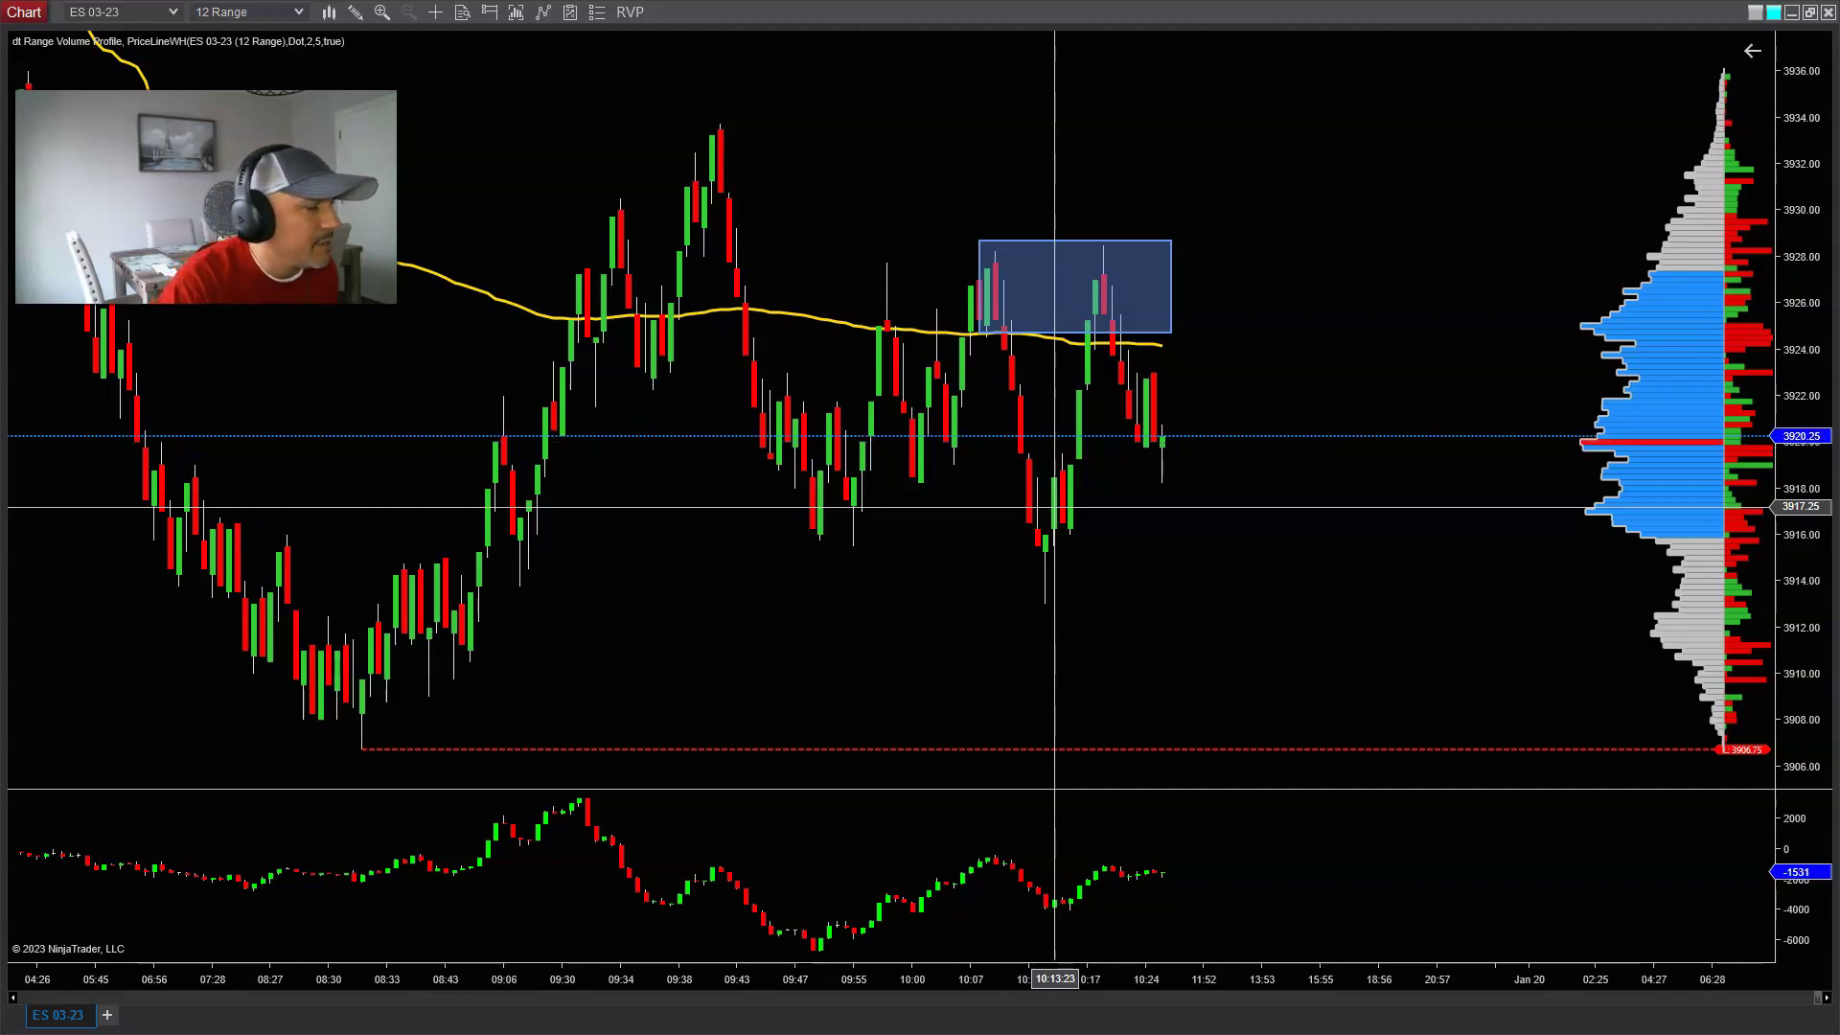
pyautogui.click(1054, 508)
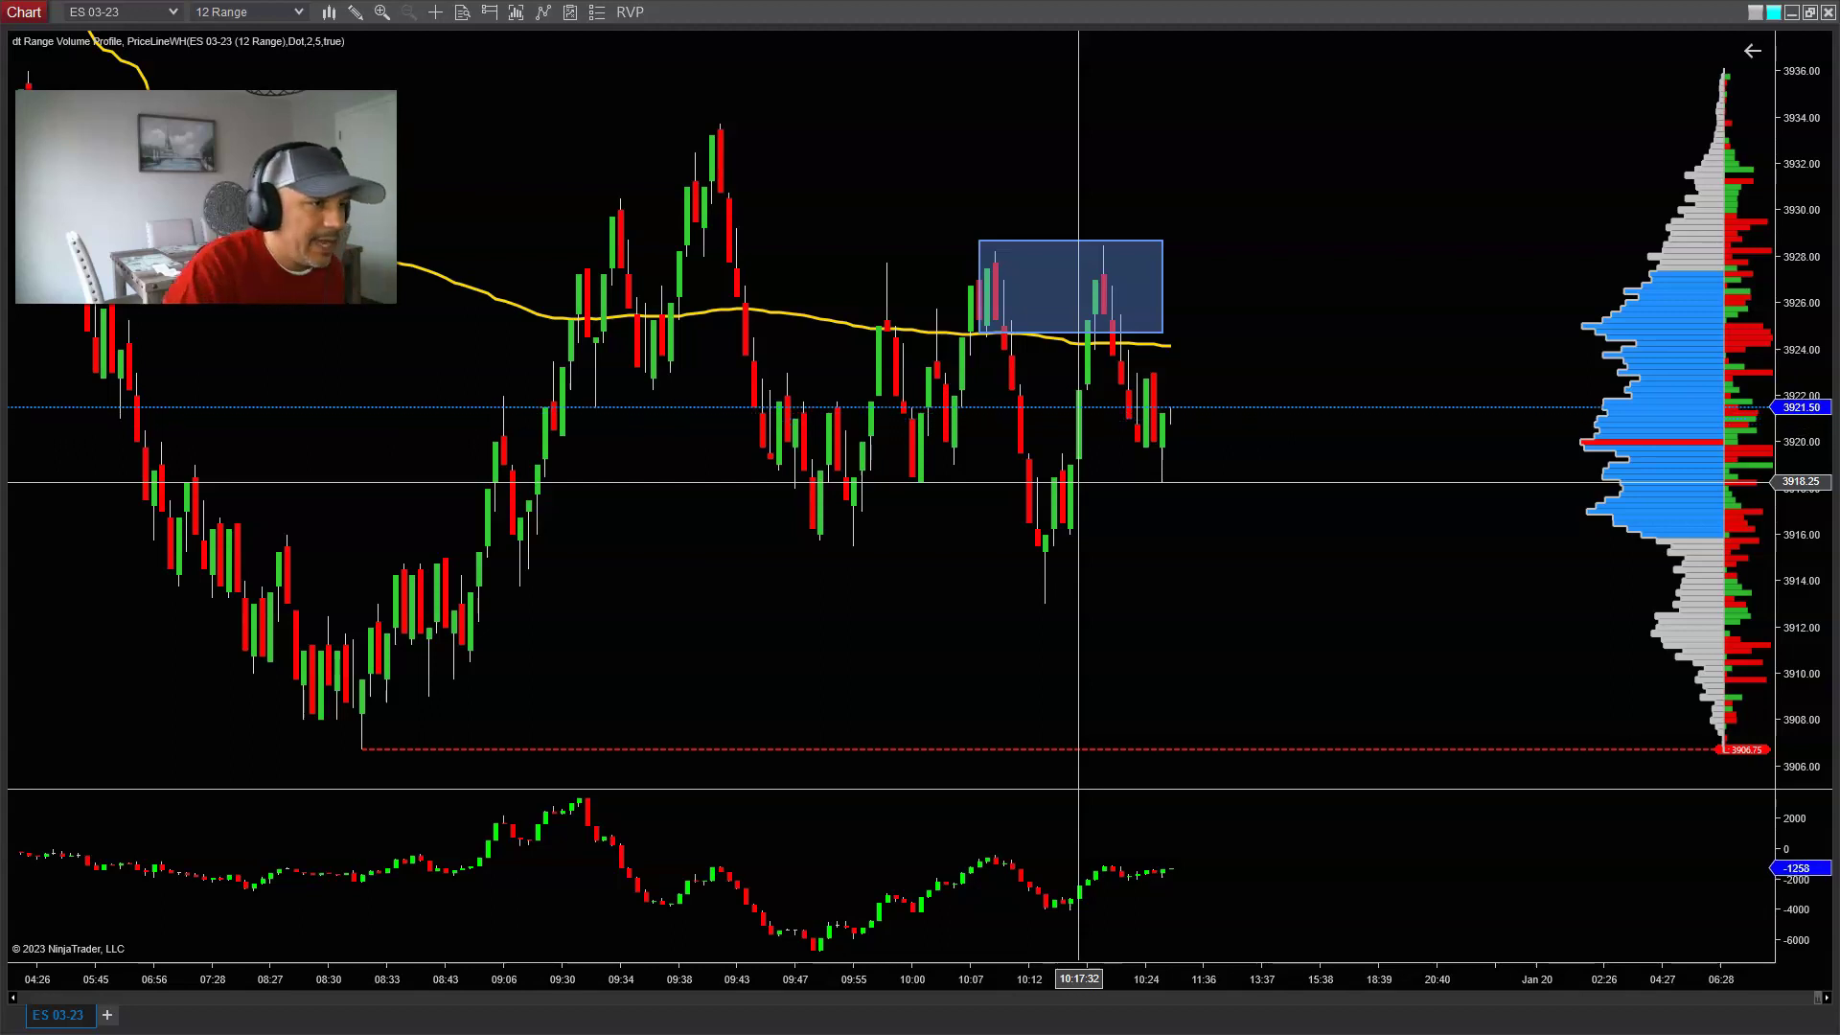
pyautogui.click(1061, 504)
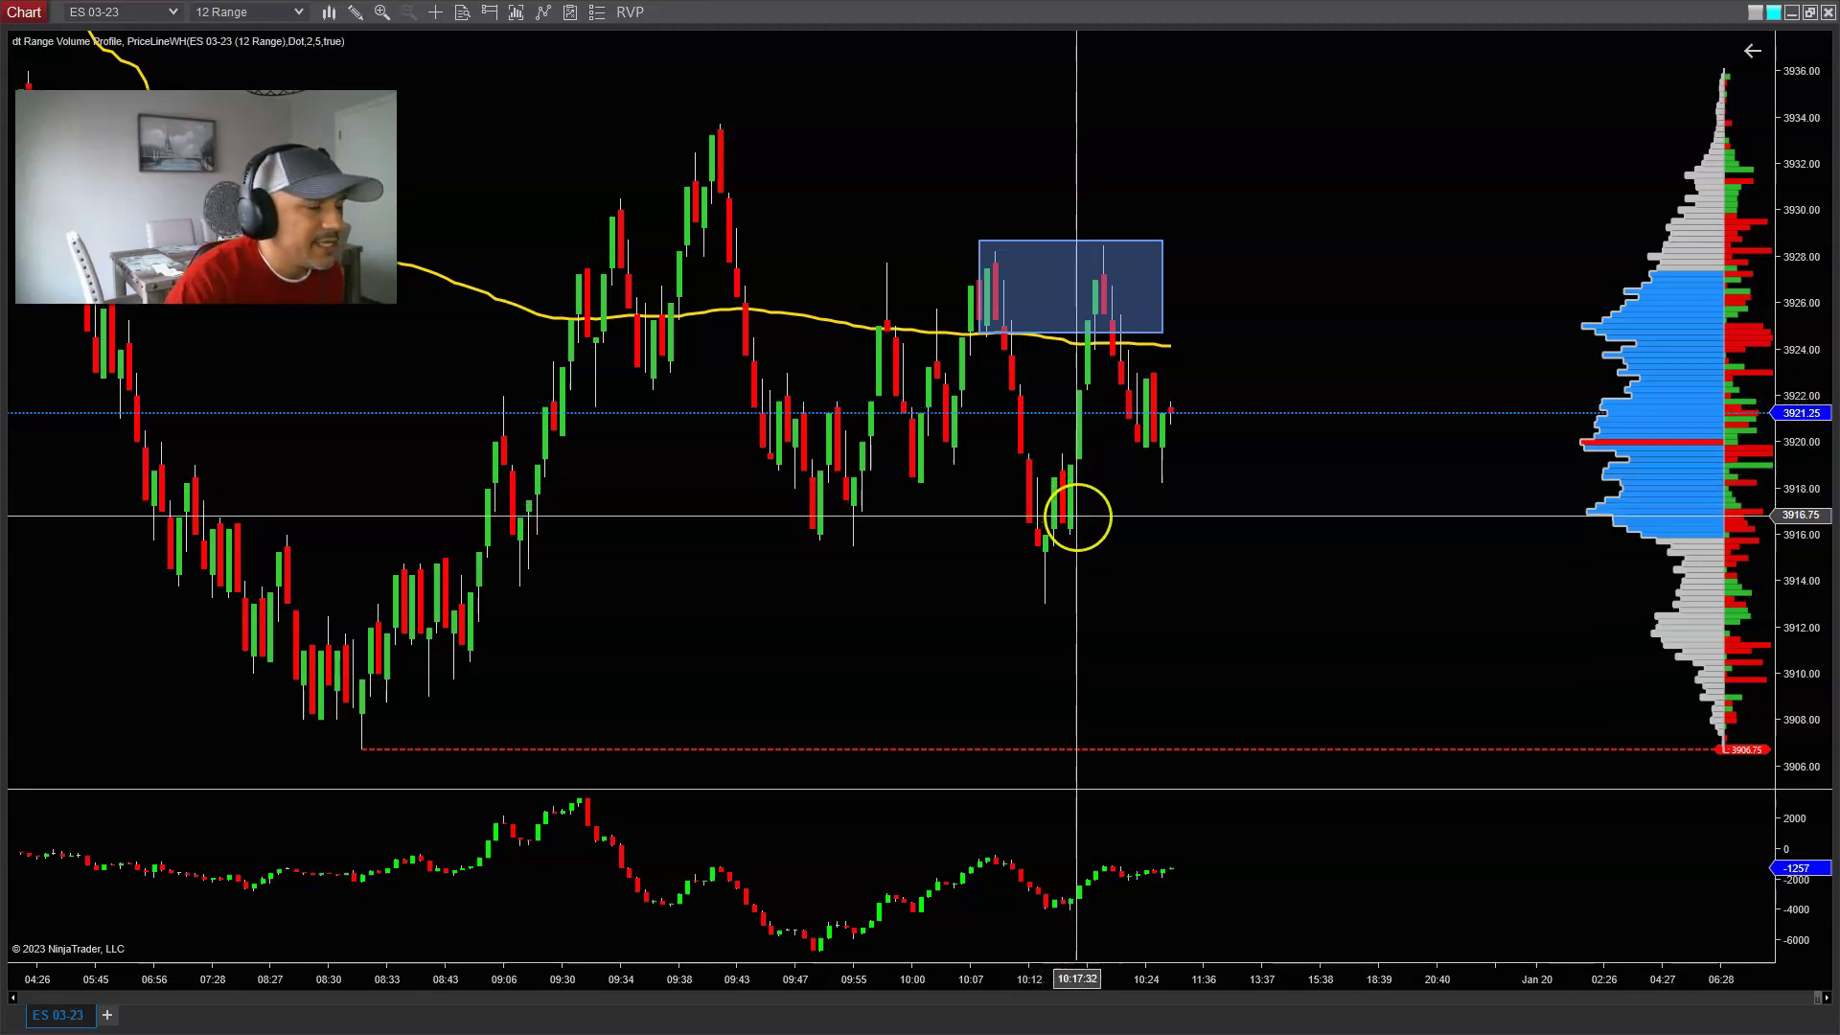
pyautogui.click(1080, 471)
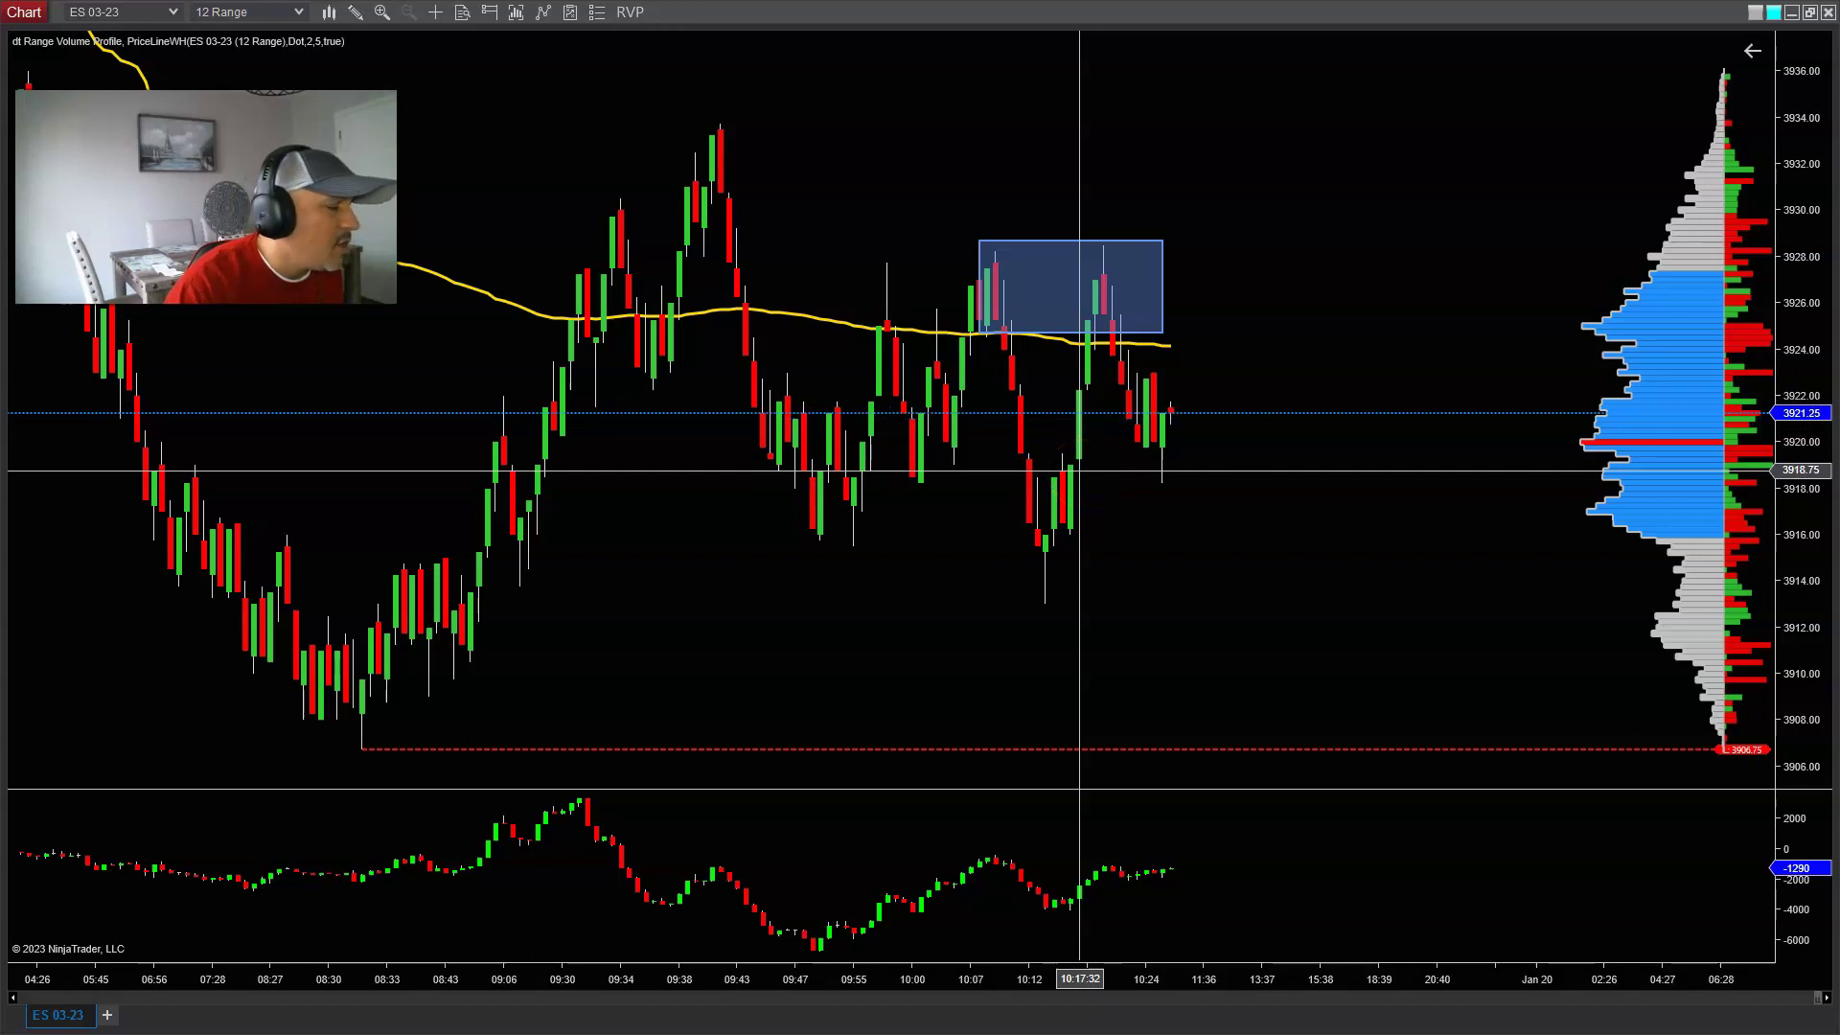
pyautogui.click(1140, 431)
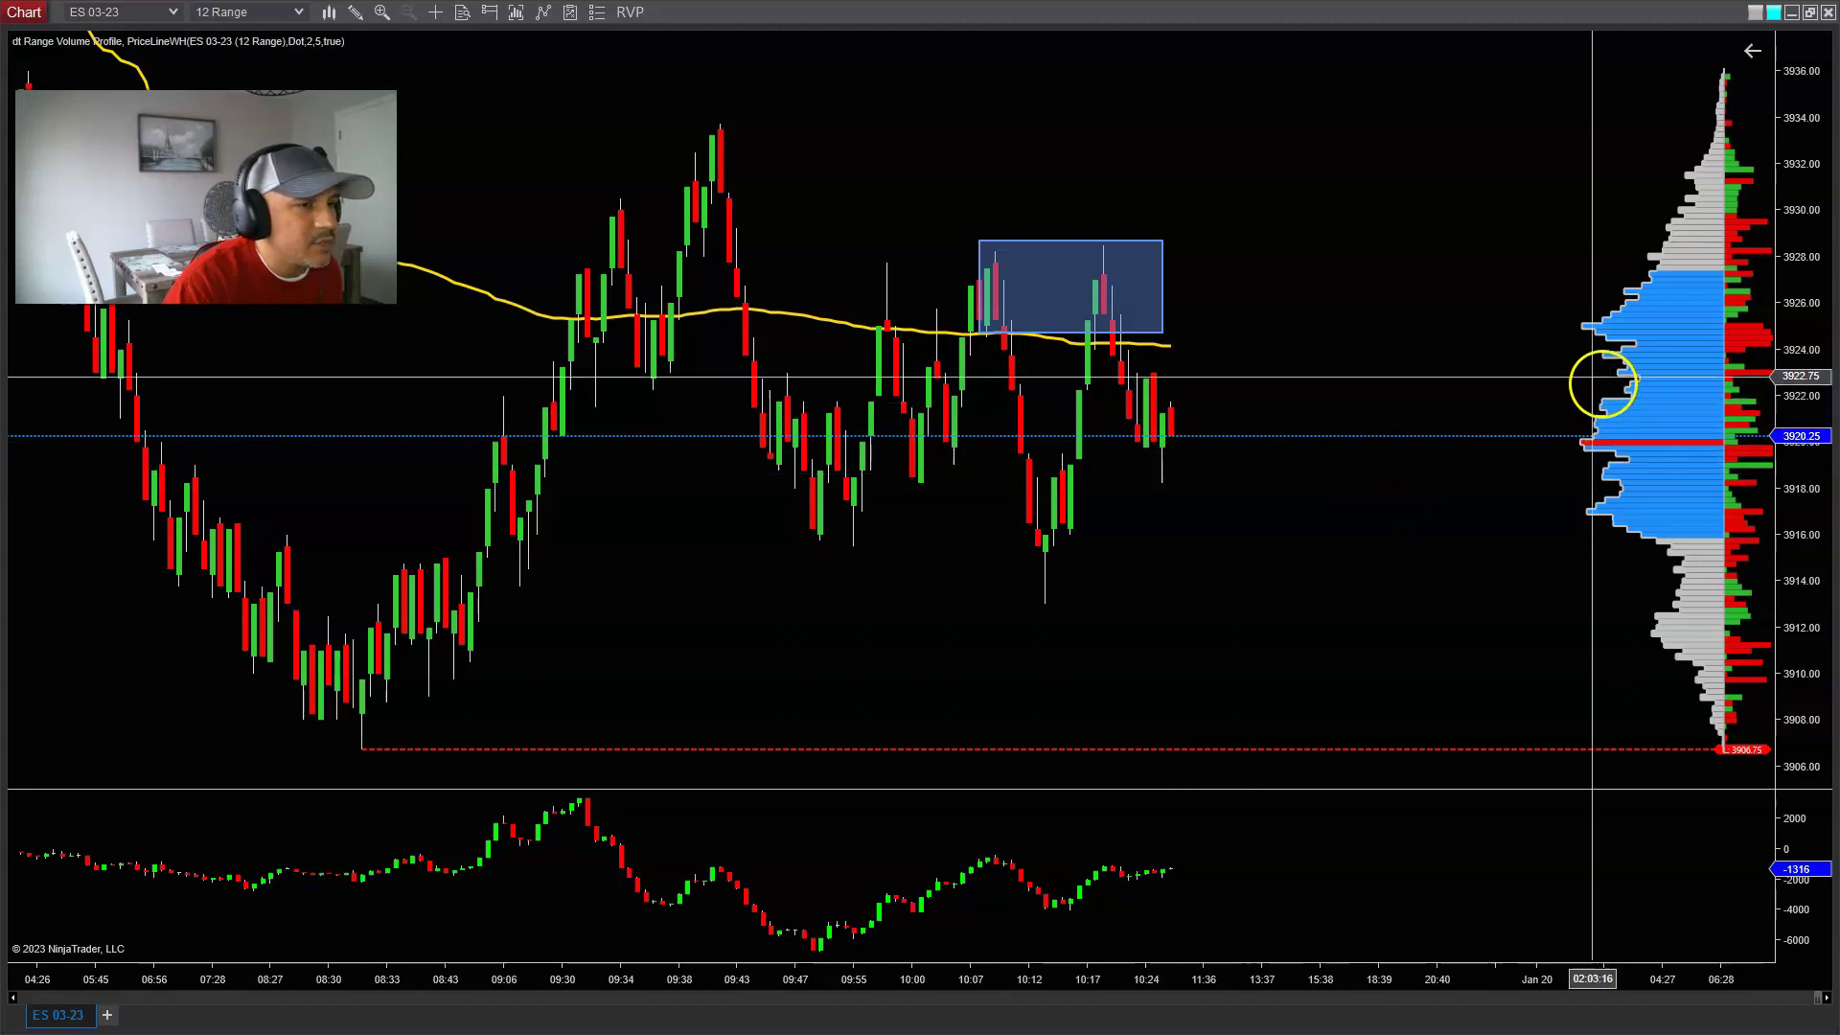
# Step: Check the 4 Range chart in the tiled multi-chart layout, and return the 12 Range chart to full size
pyautogui.click(1809, 13)
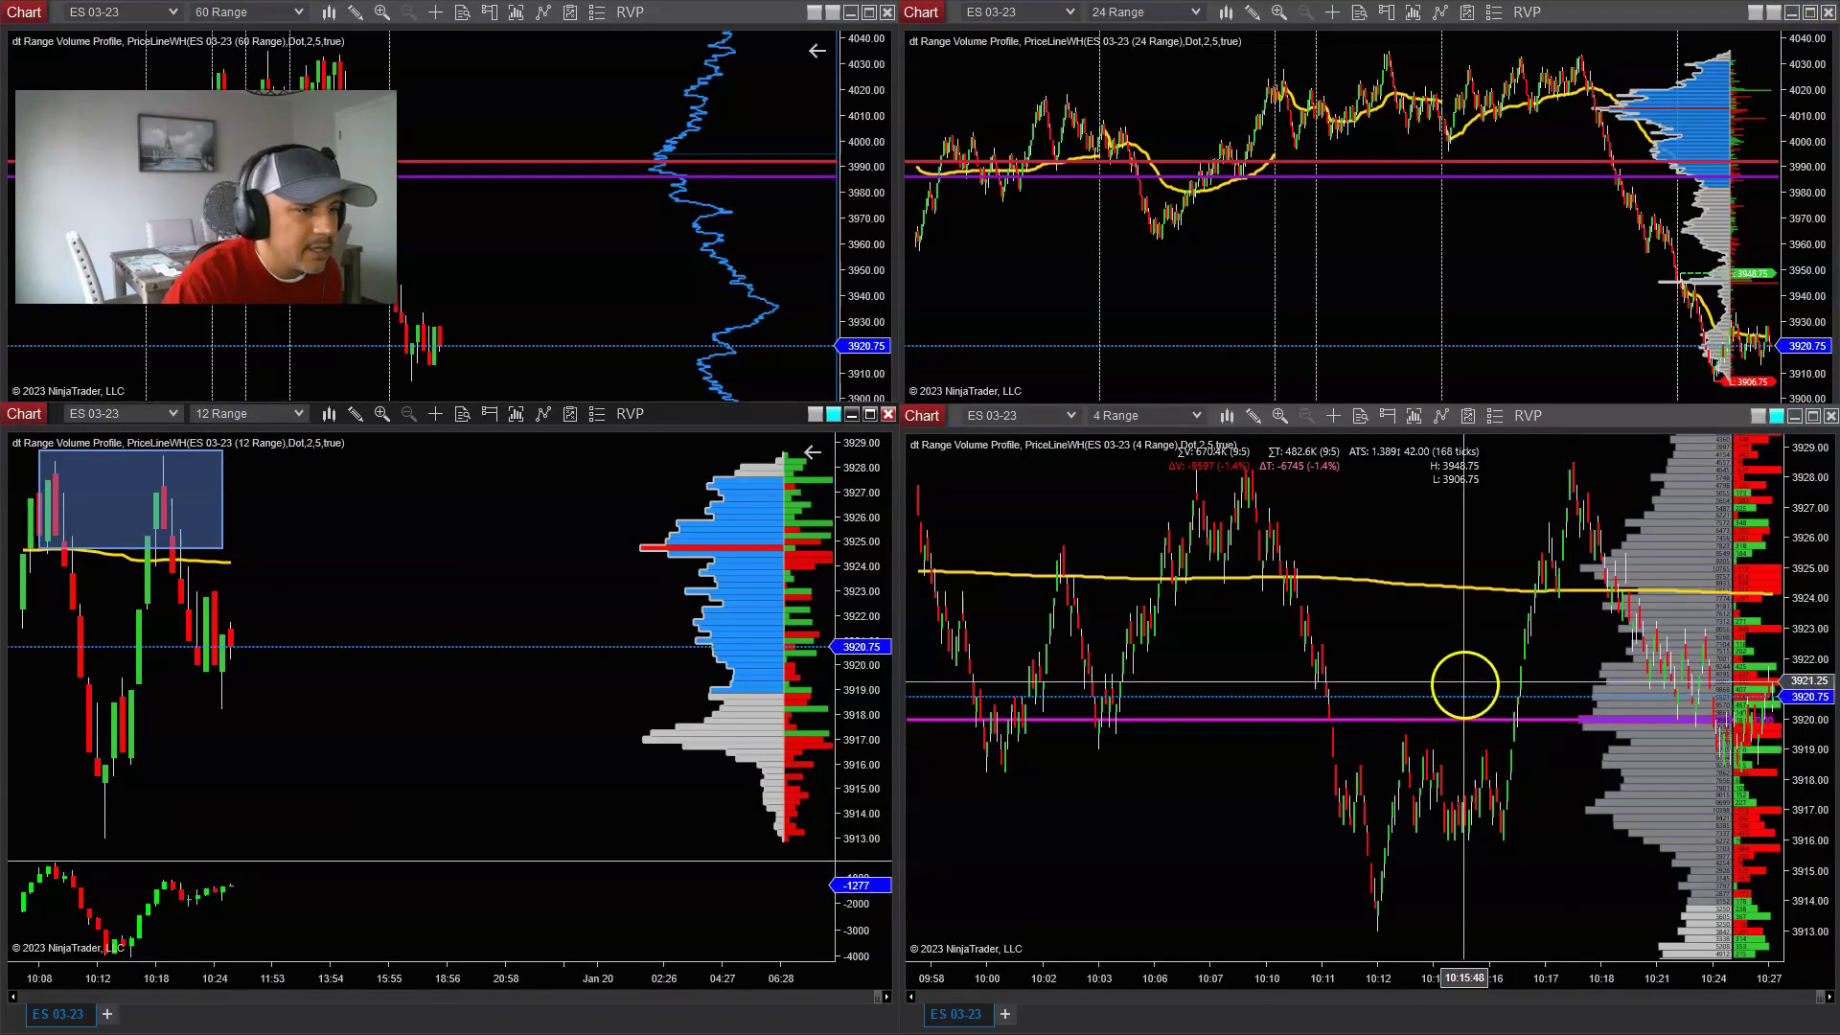
pyautogui.scroll(3, 674, 598)
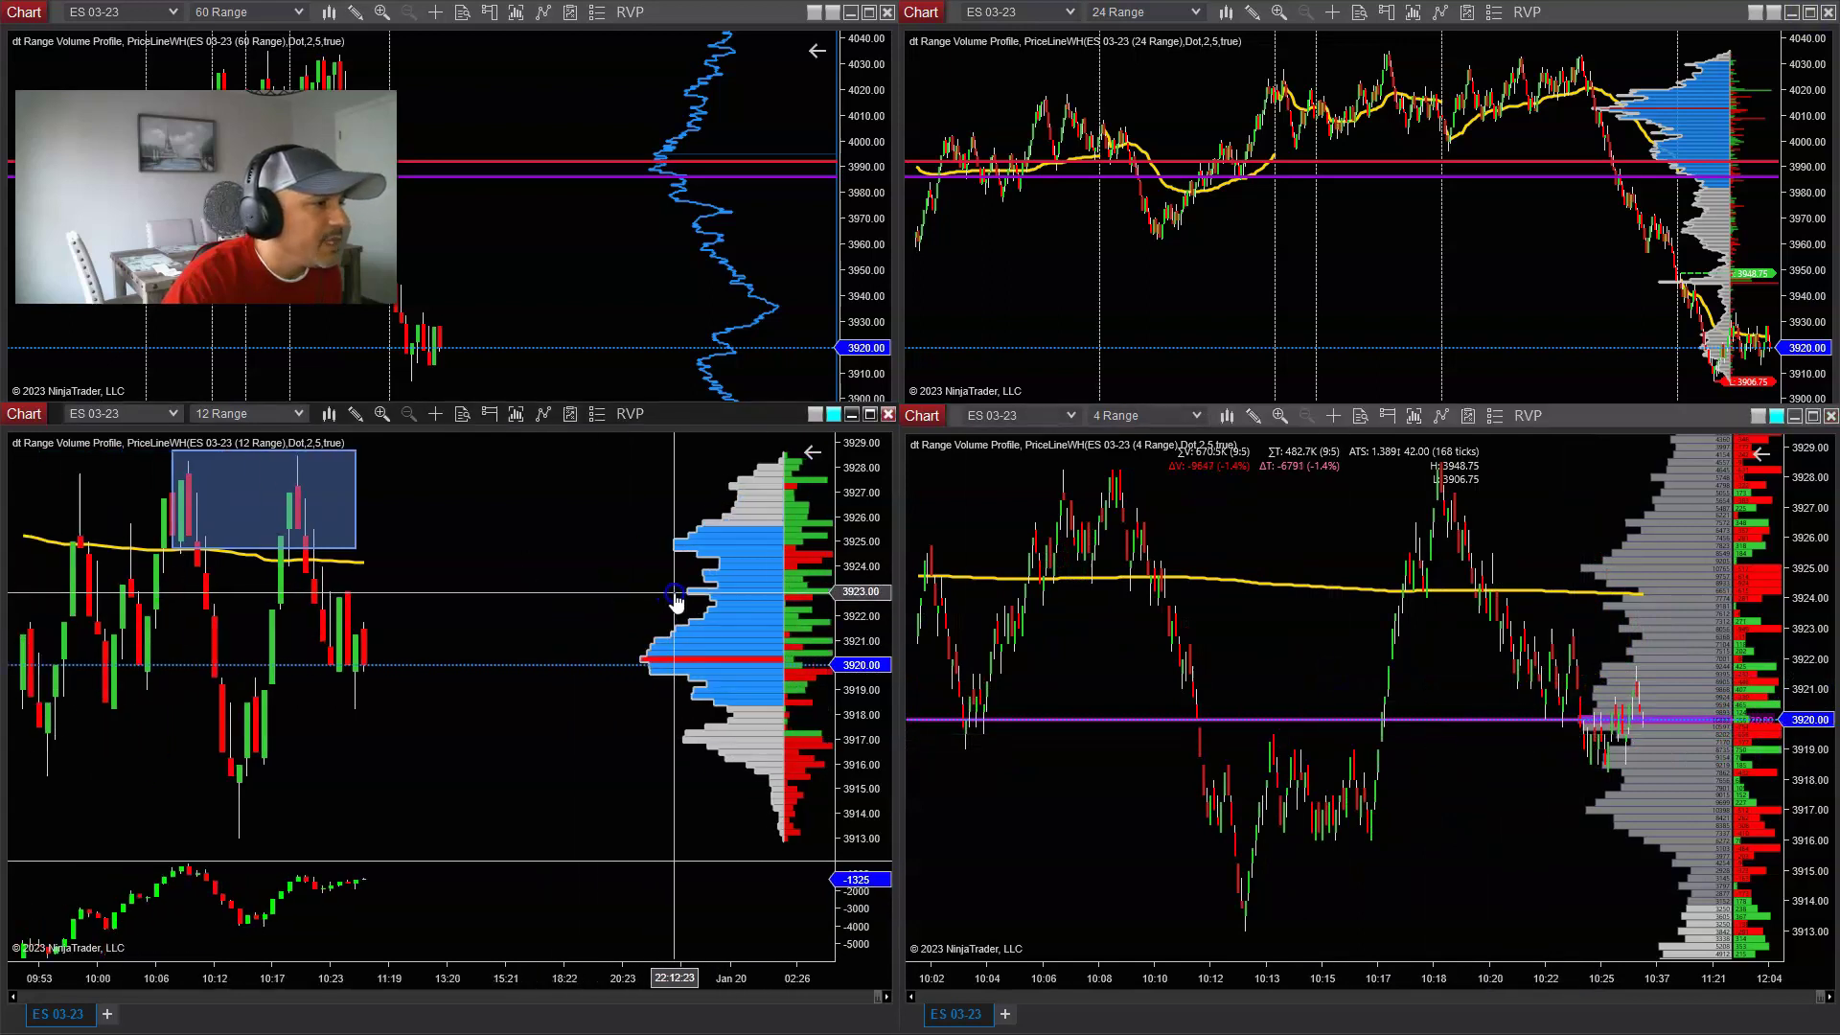
pyautogui.click(869, 414)
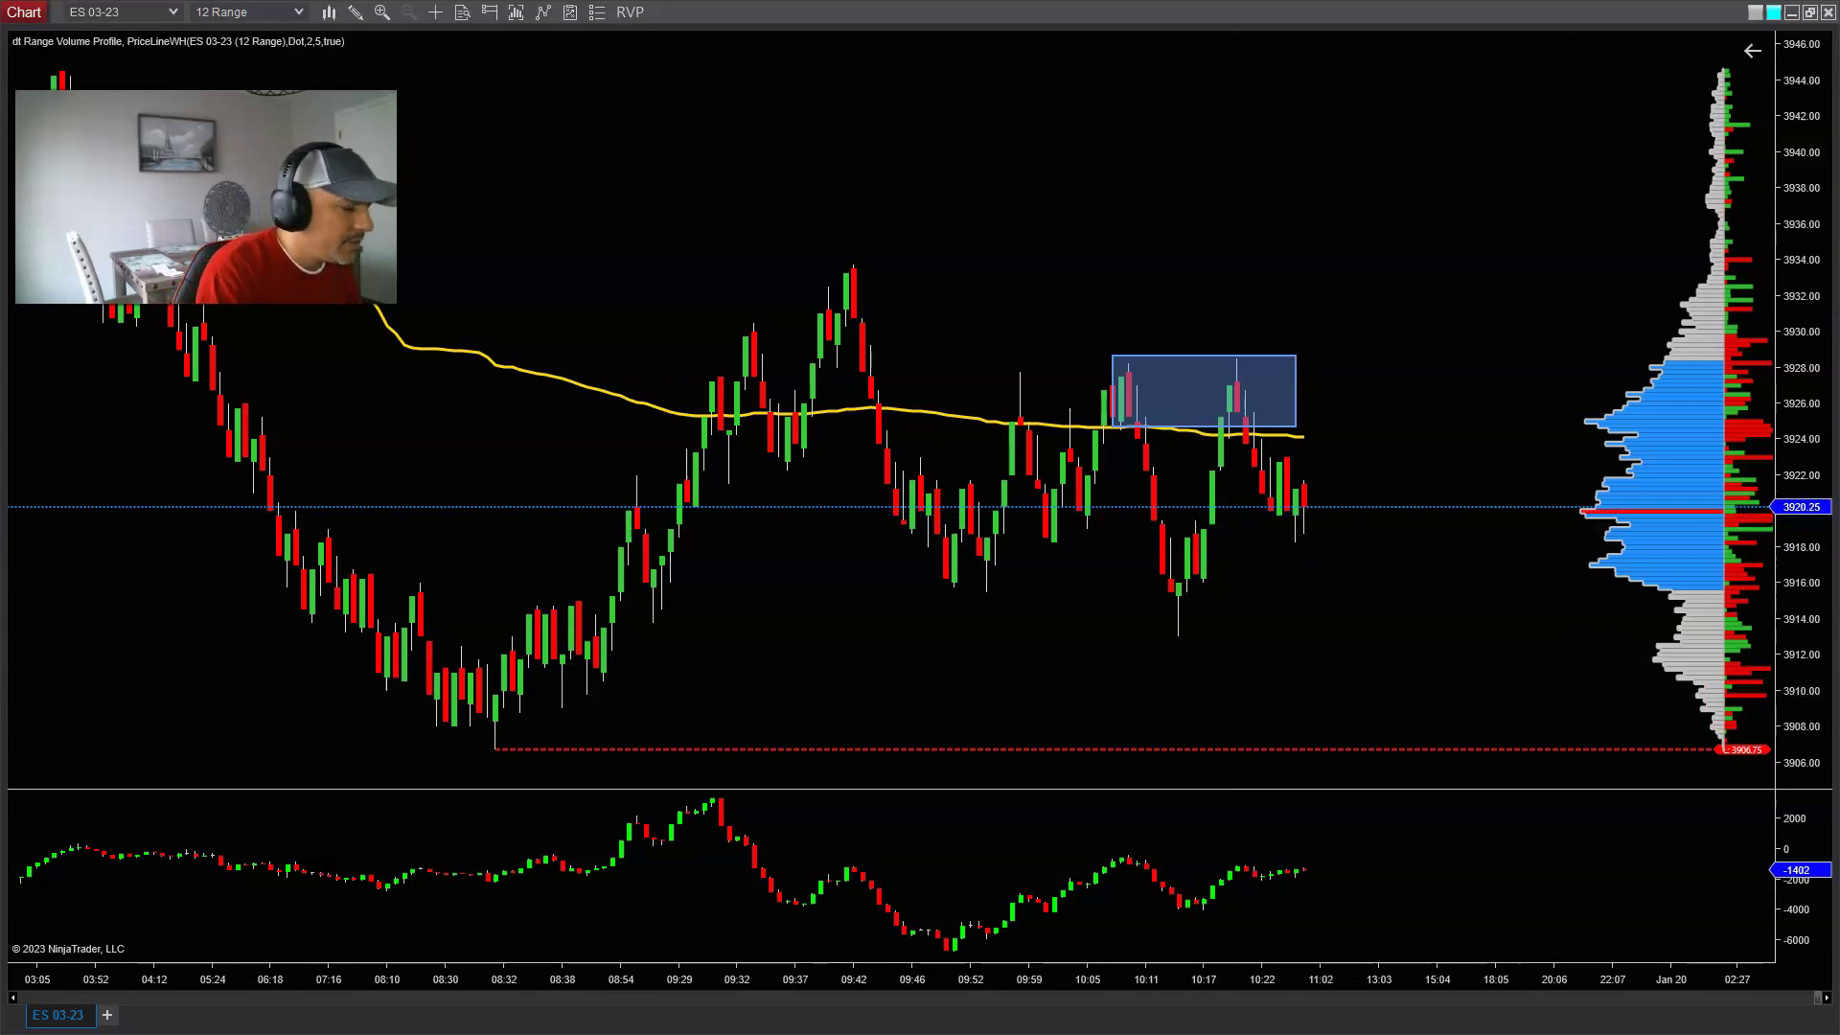
pyautogui.click(1326, 582)
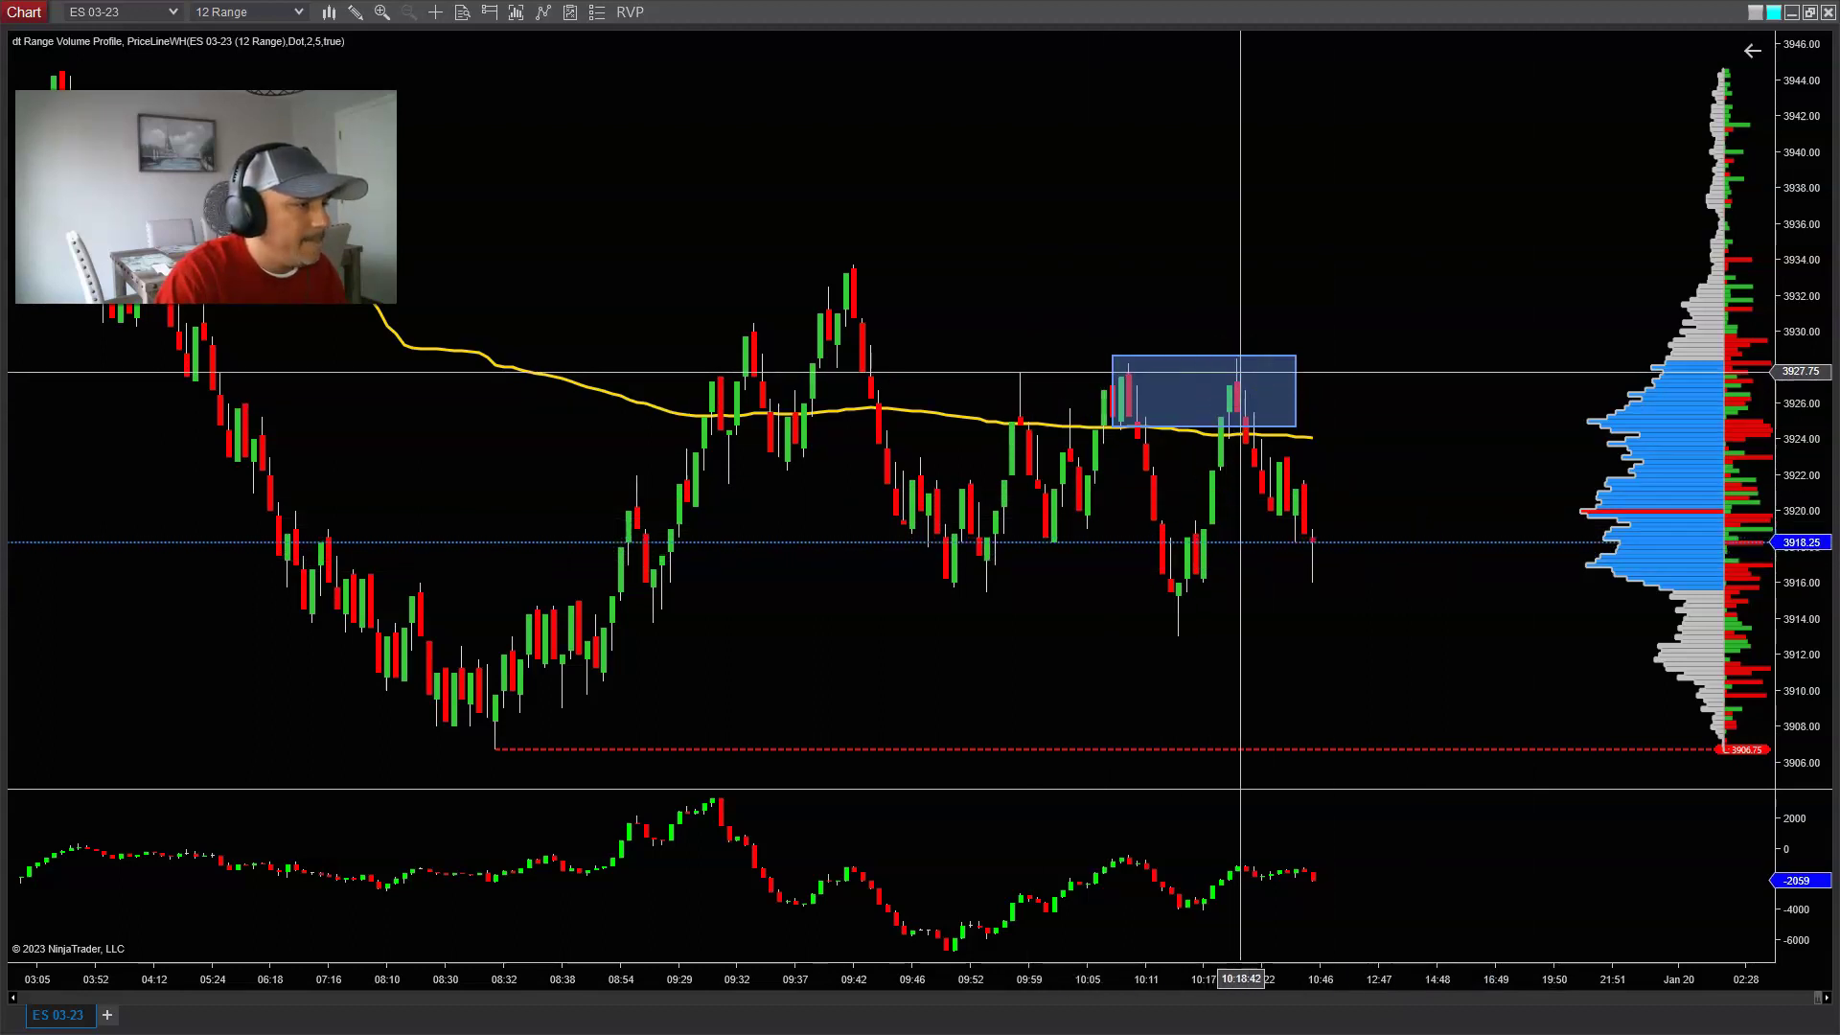
# Step: Draw arrow lines tracing the drop into the 08:30 low, the rally to the 09:42 high, and a projected decline below the session low
pyautogui.click(355, 13)
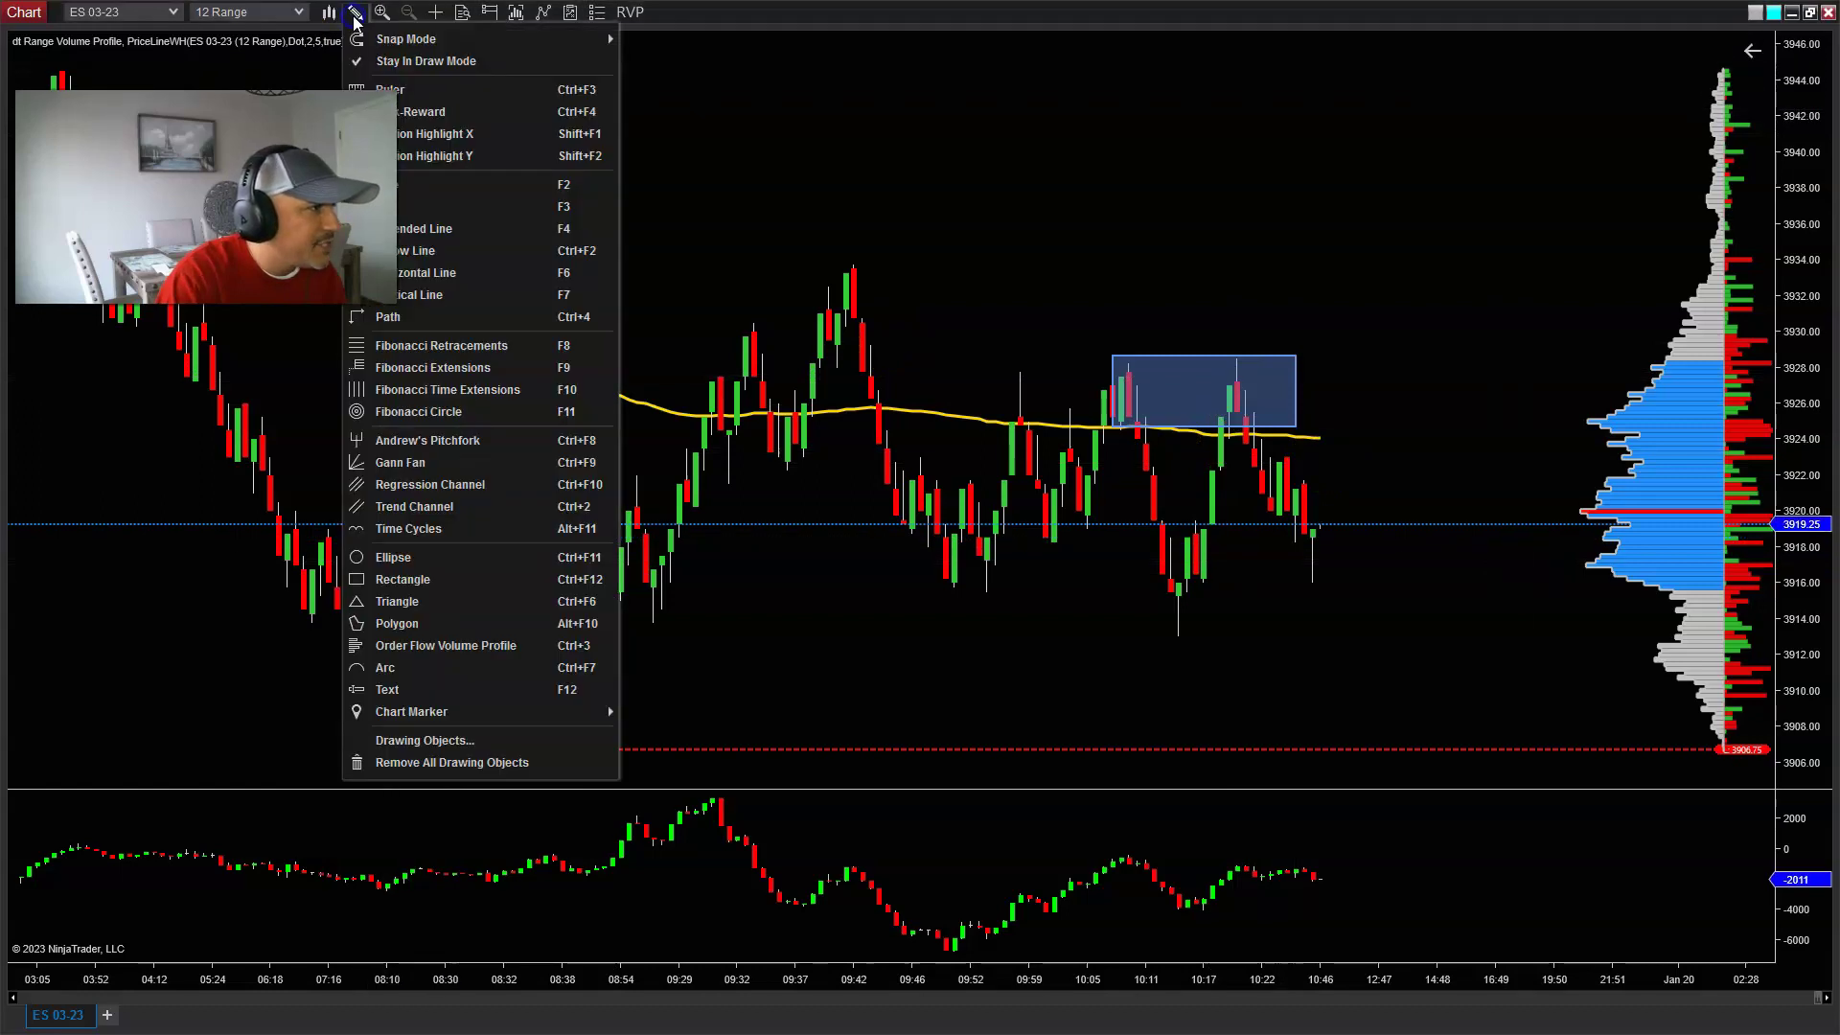
pyautogui.click(412, 246)
pyautogui.click(412, 575)
pyautogui.click(454, 723)
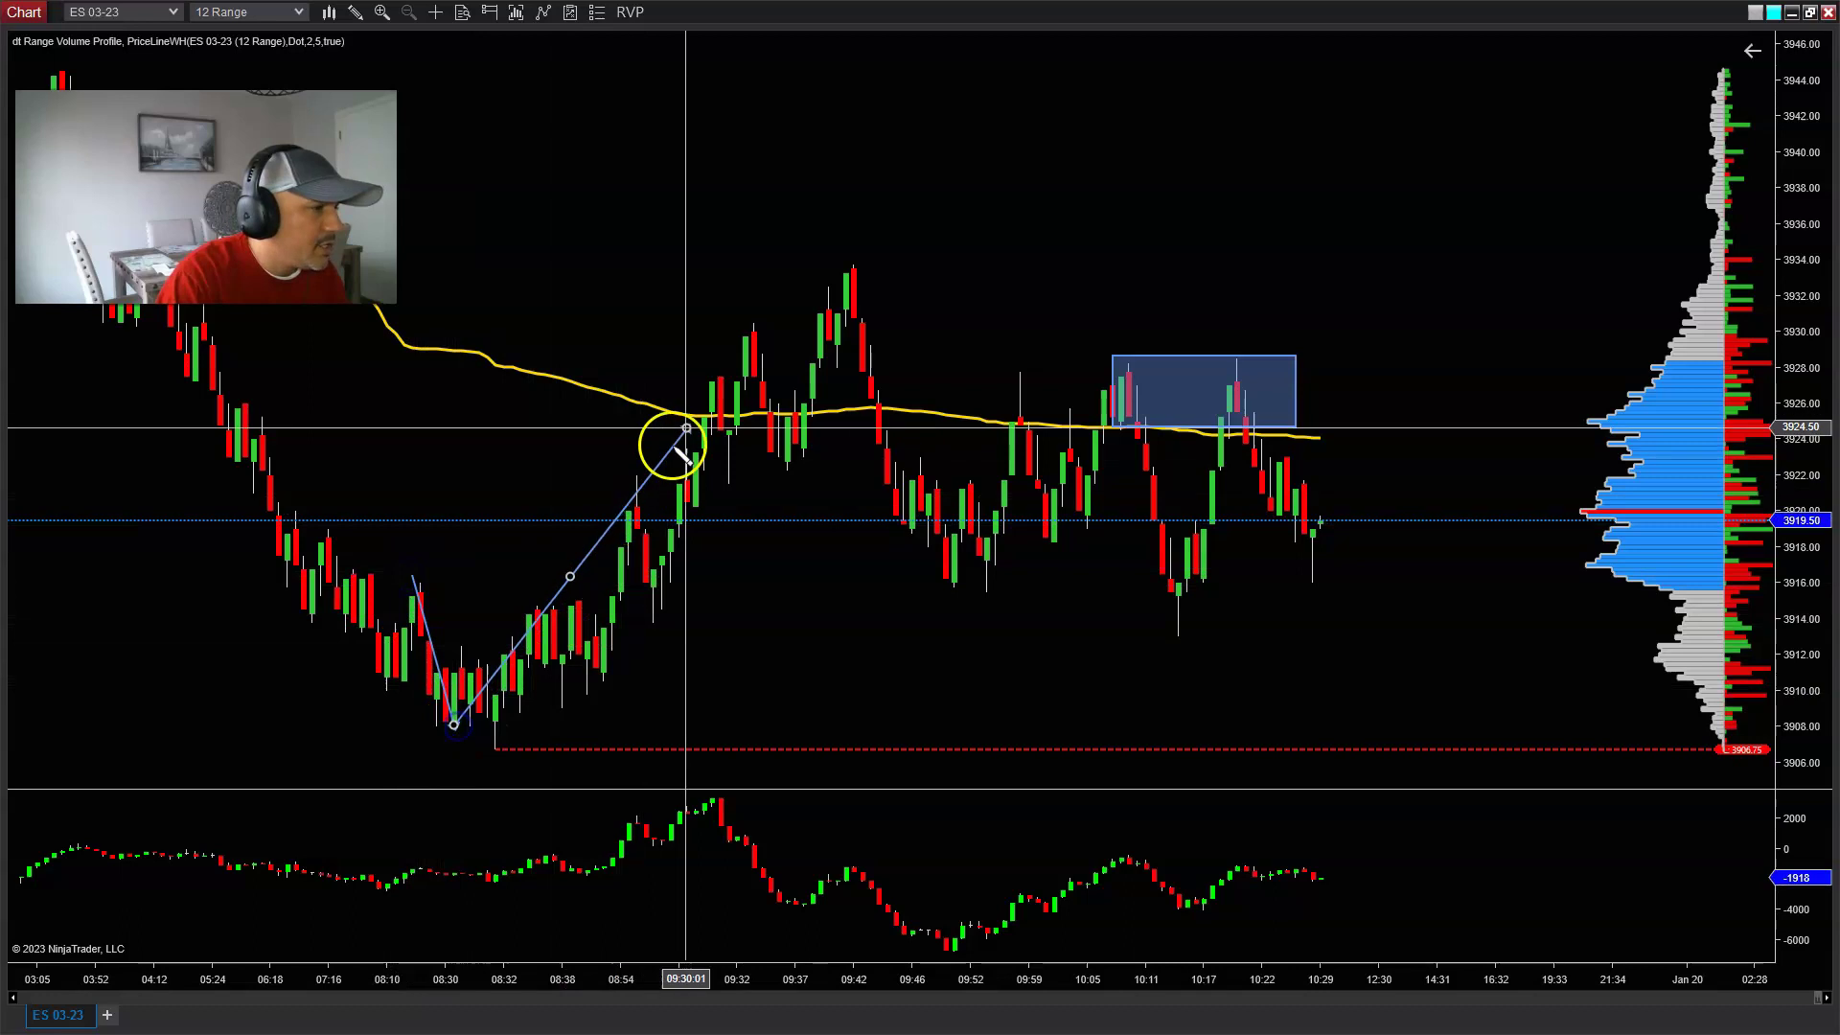
pyautogui.doubleClick(840, 287)
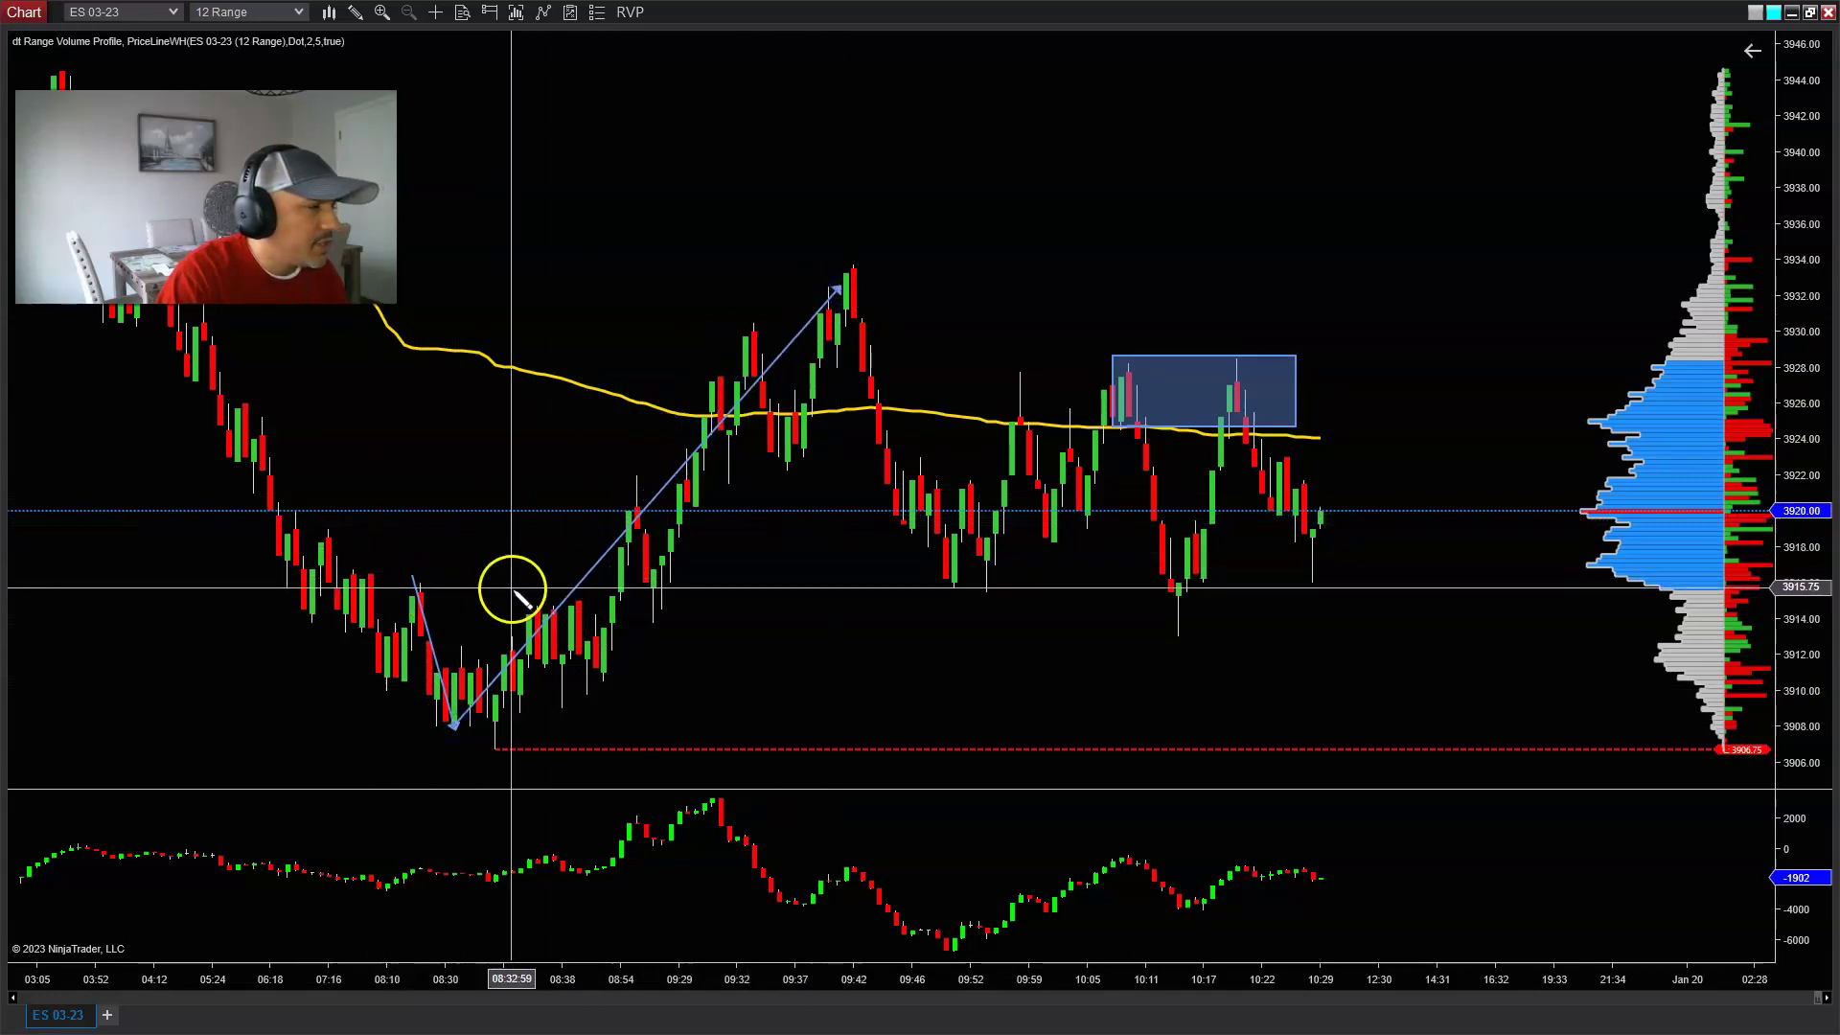
pyautogui.click(837, 284)
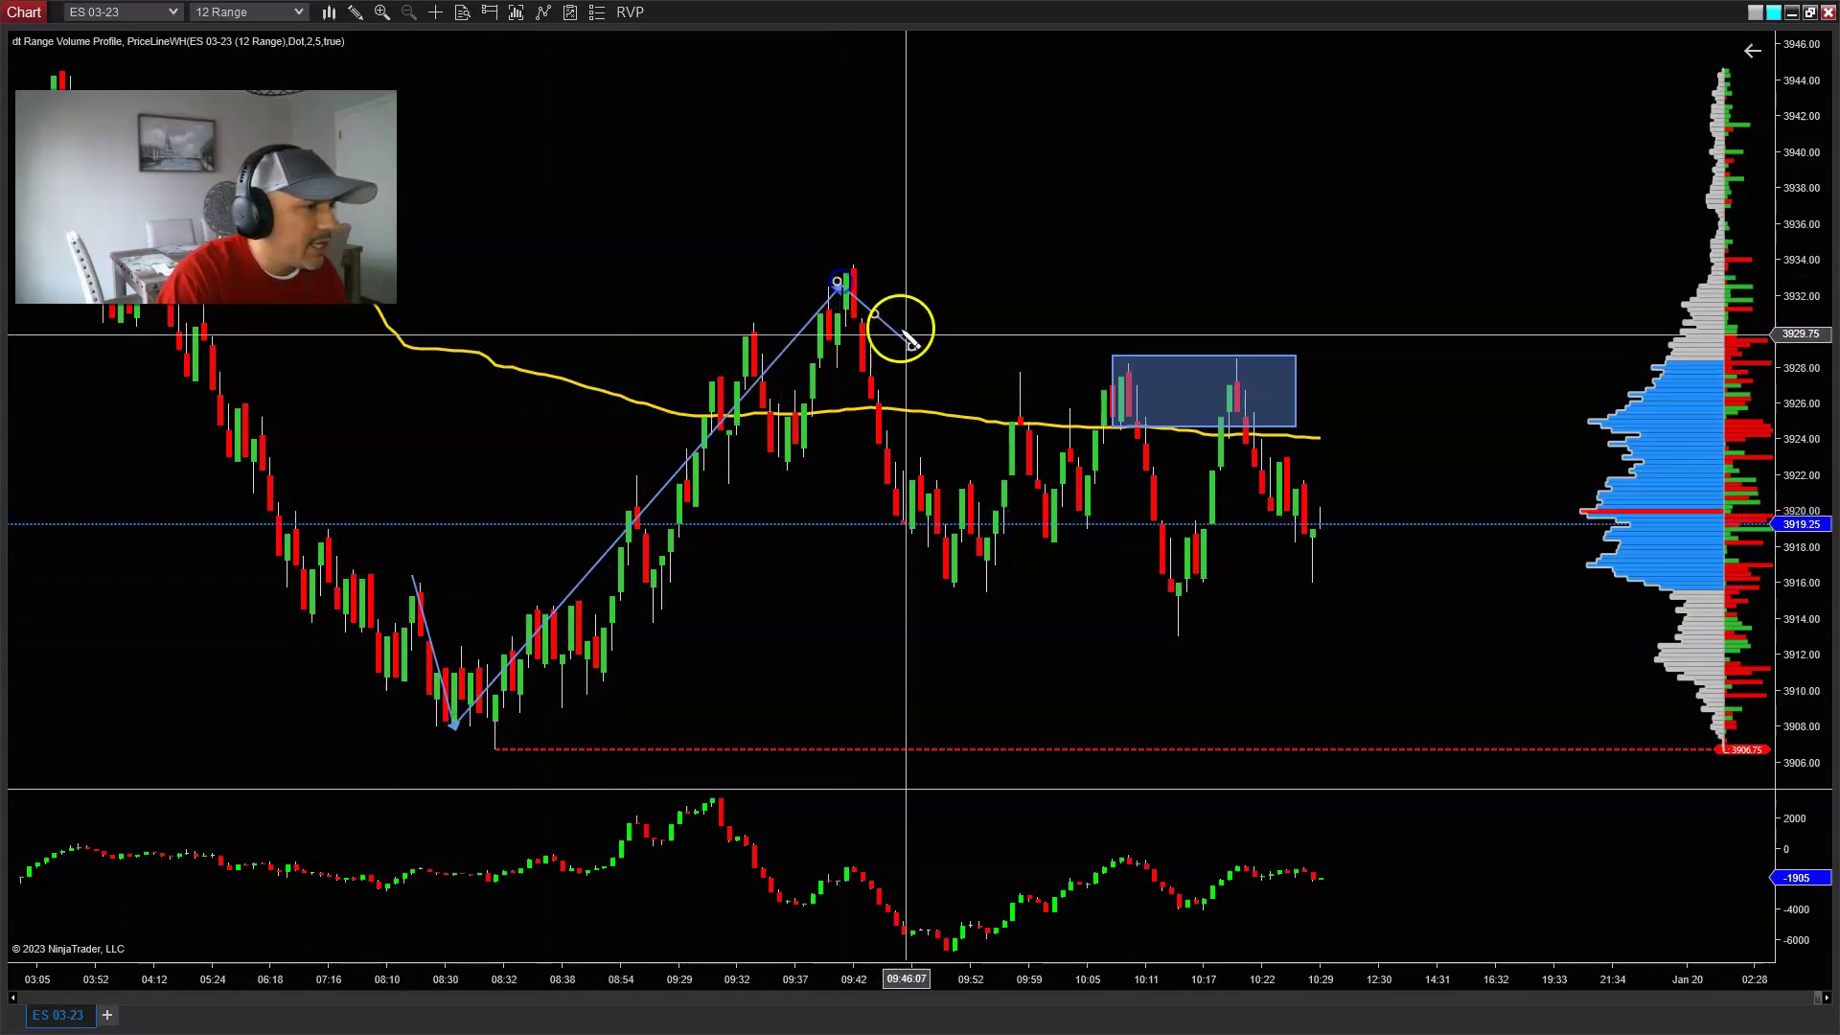
pyautogui.click(1477, 771)
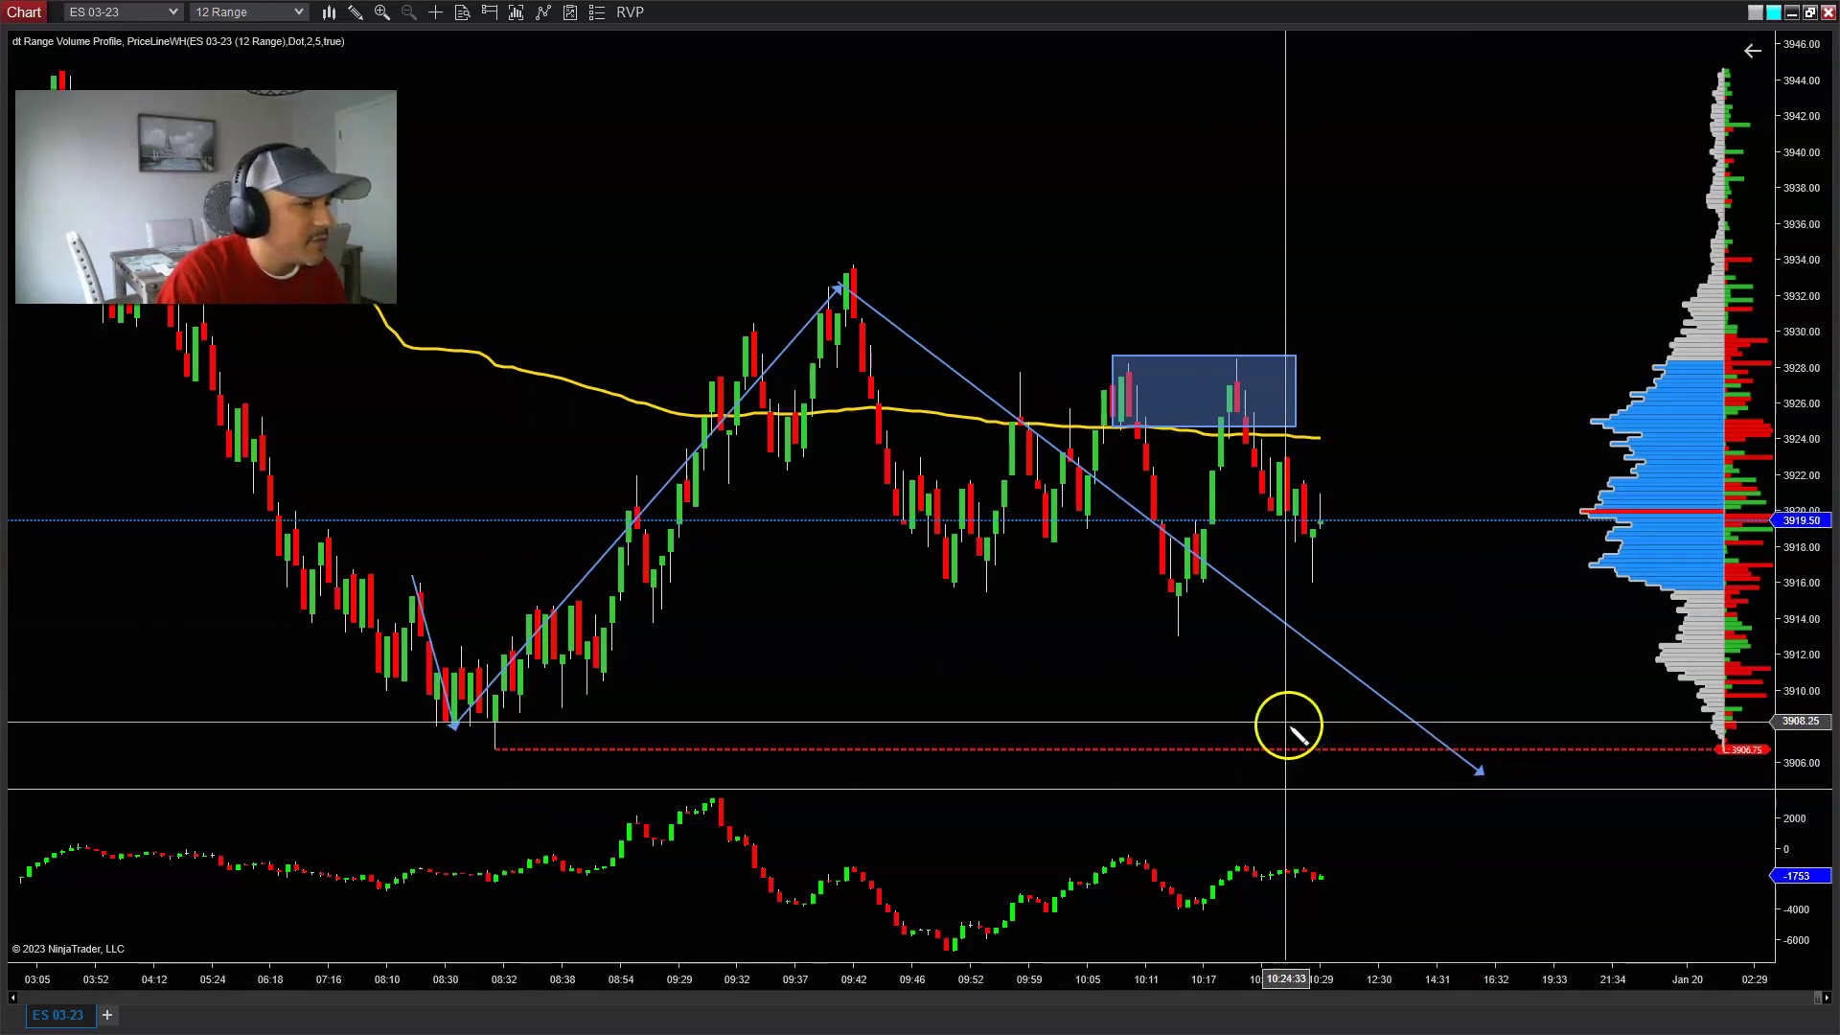
# Step: Delete the arrow lines tracing the morning swings and the projected decline
pyautogui.click(658, 494)
pyautogui.press('Delete')
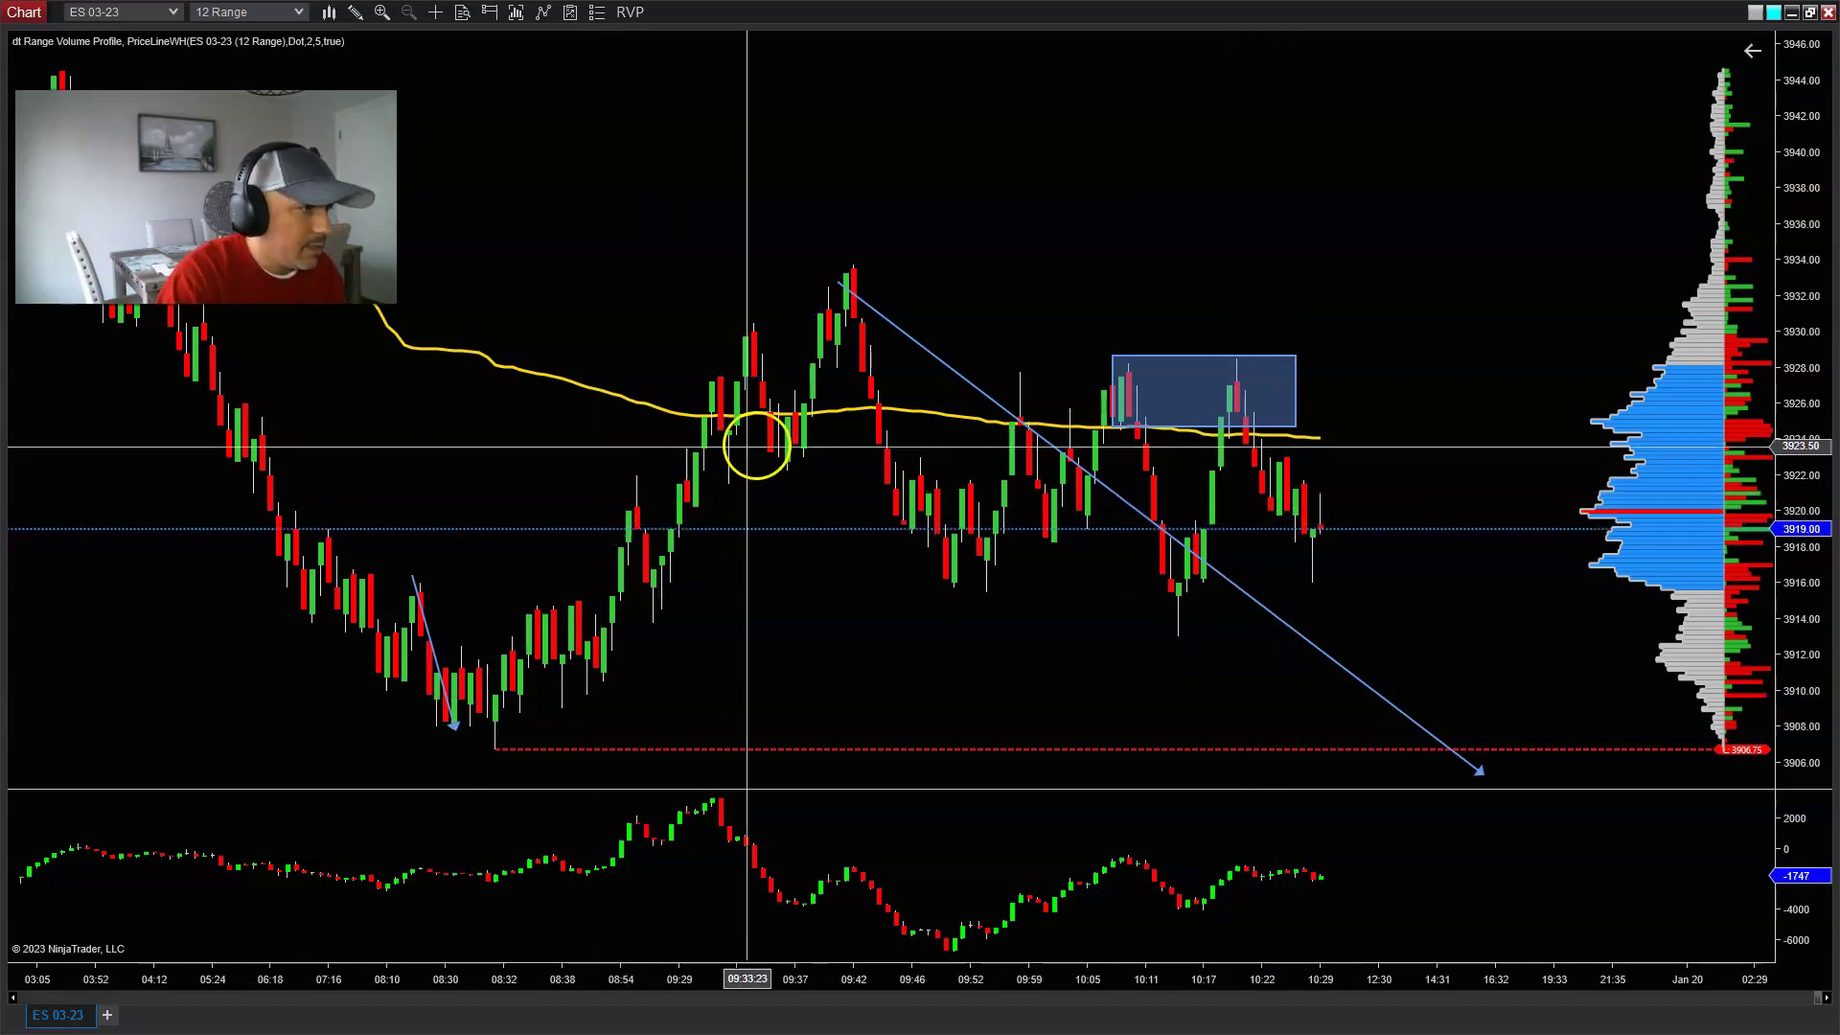
pyautogui.press('Delete')
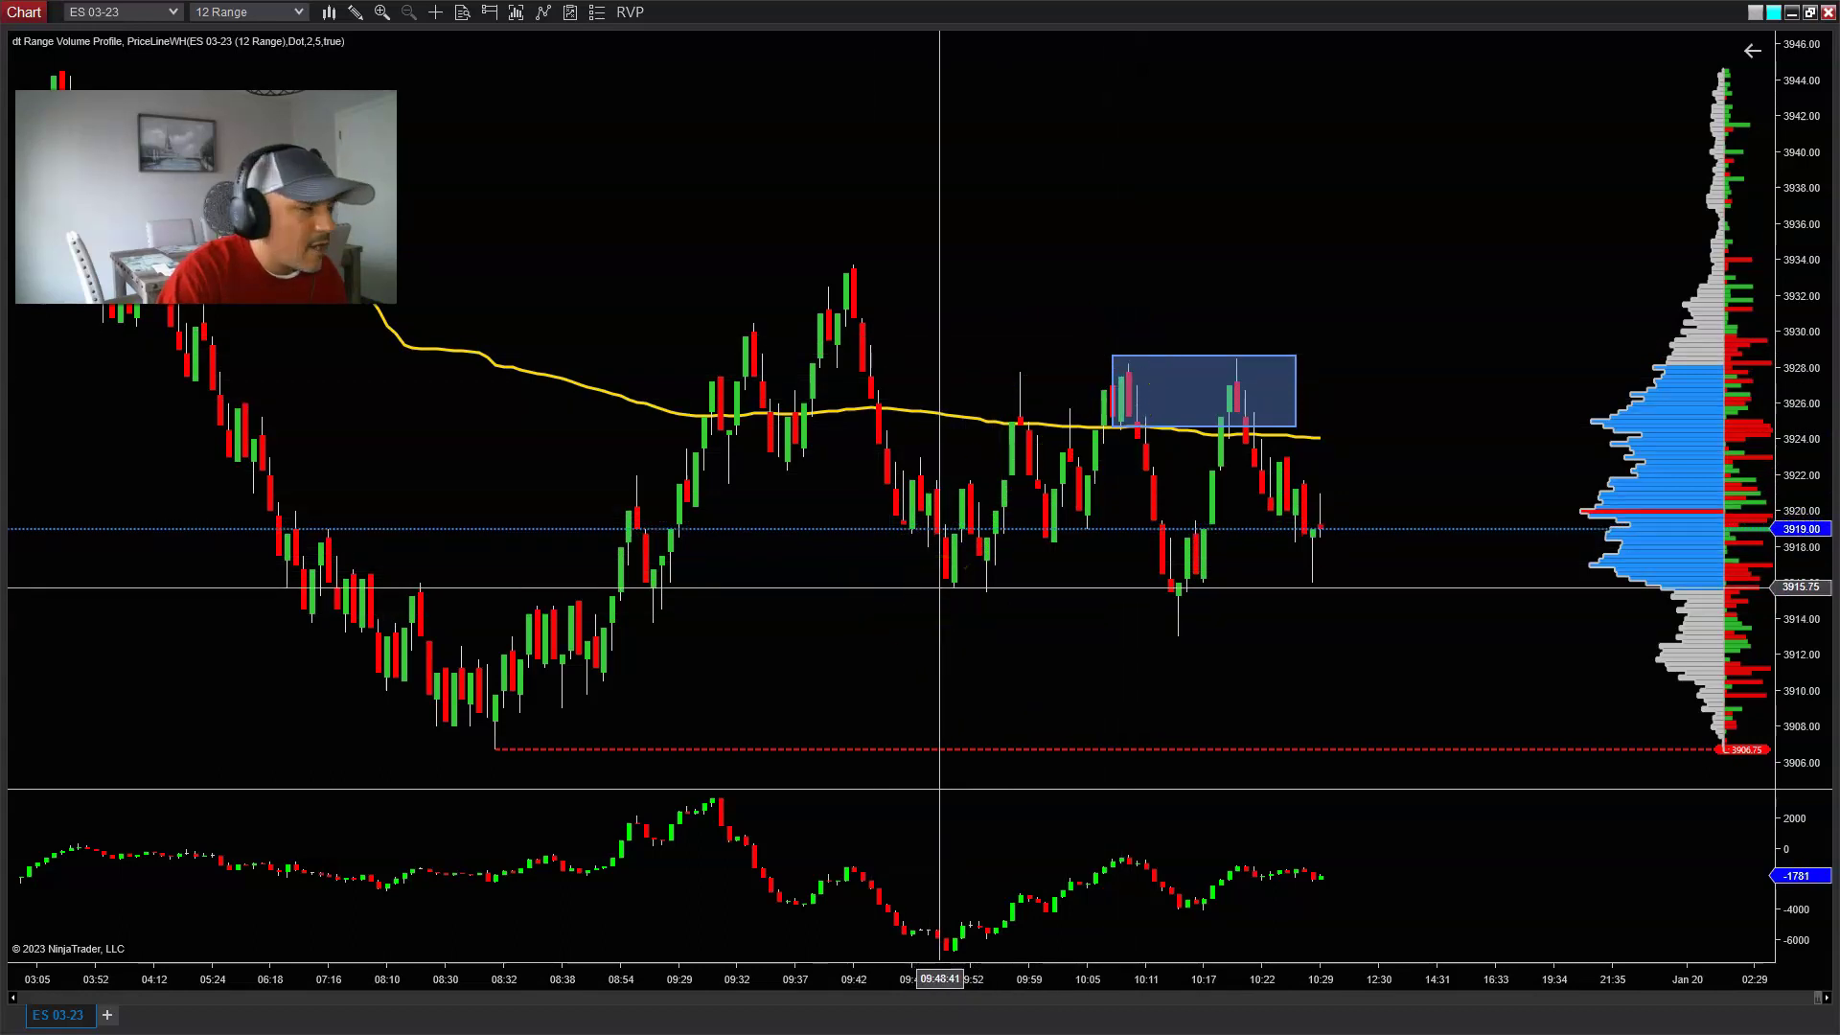
pyautogui.moveTo(920, 542)
pyautogui.mouseDown()
pyautogui.moveTo(1018, 495)
pyautogui.moveTo(1084, 394)
pyautogui.moveTo(969, 584)
pyautogui.moveTo(953, 479)
pyautogui.moveTo(949, 595)
pyautogui.moveTo(960, 584)
pyautogui.mouseUp()
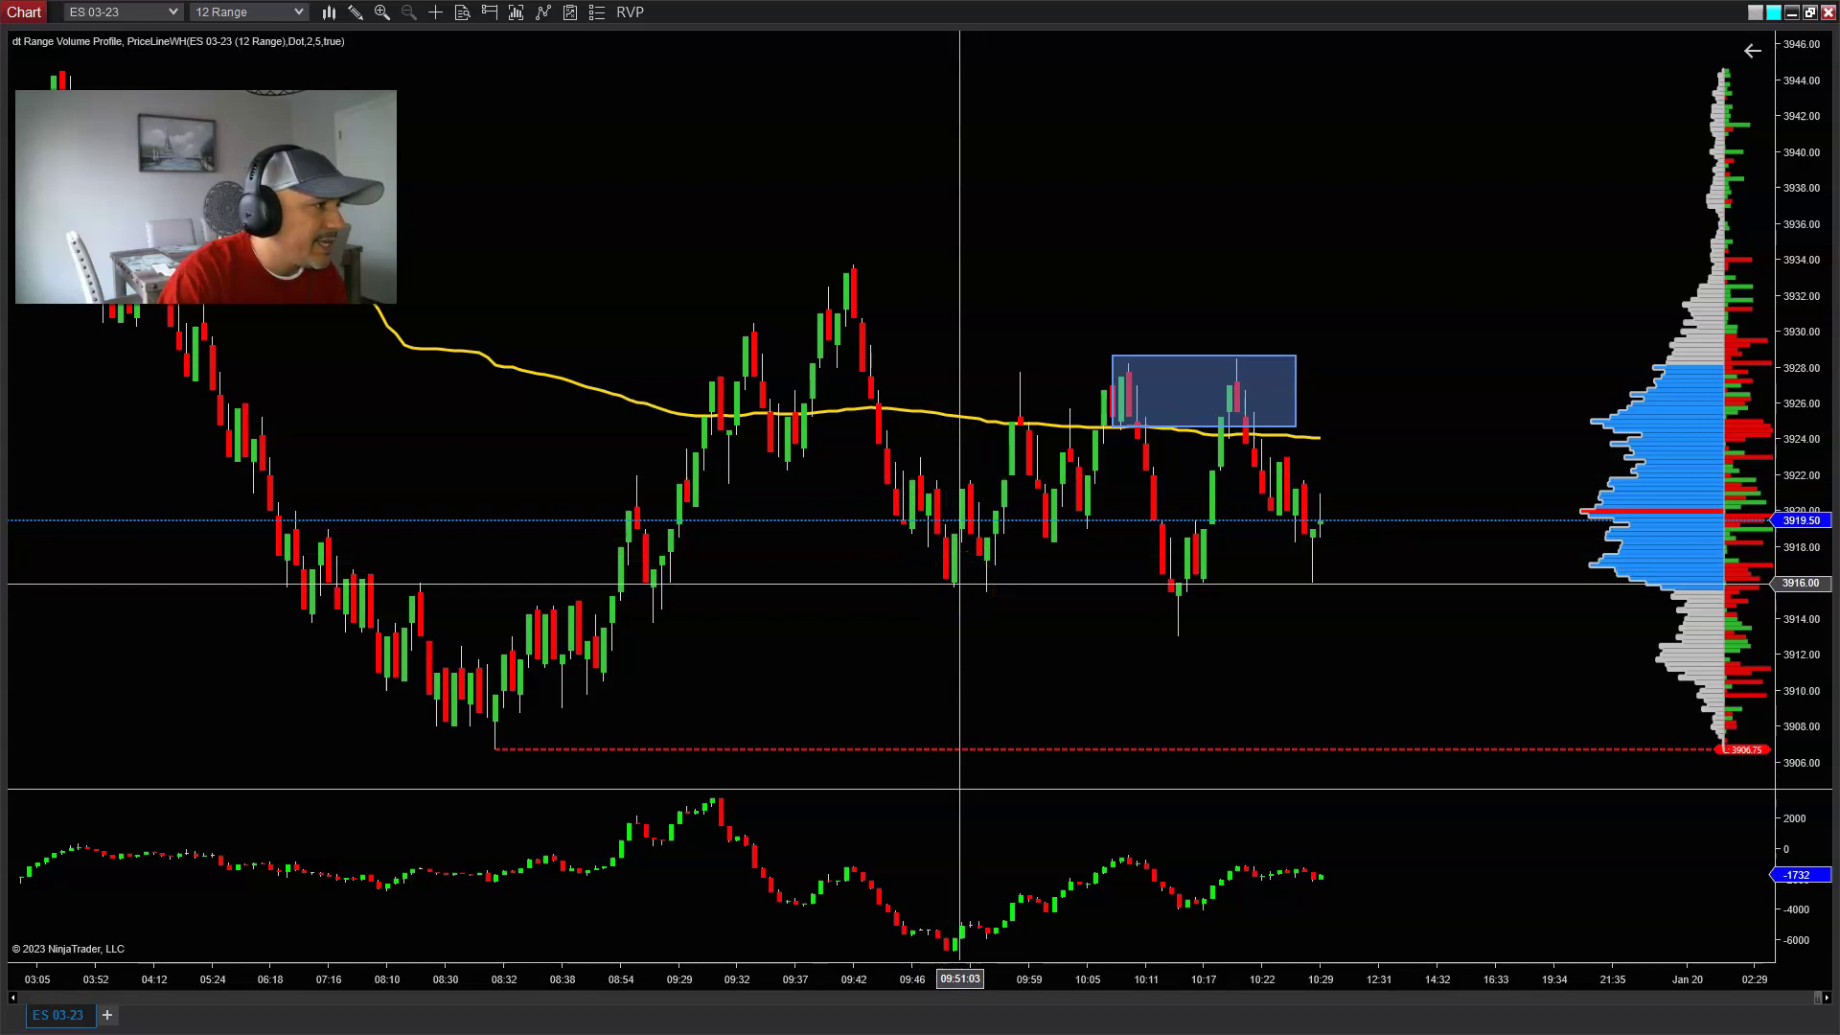
pyautogui.moveTo(959, 584)
pyautogui.mouseDown()
pyautogui.moveTo(1076, 390)
pyautogui.moveTo(1232, 480)
pyautogui.moveTo(911, 586)
pyautogui.moveTo(1187, 575)
pyautogui.moveTo(1120, 415)
pyautogui.moveTo(1167, 410)
pyautogui.mouseUp()
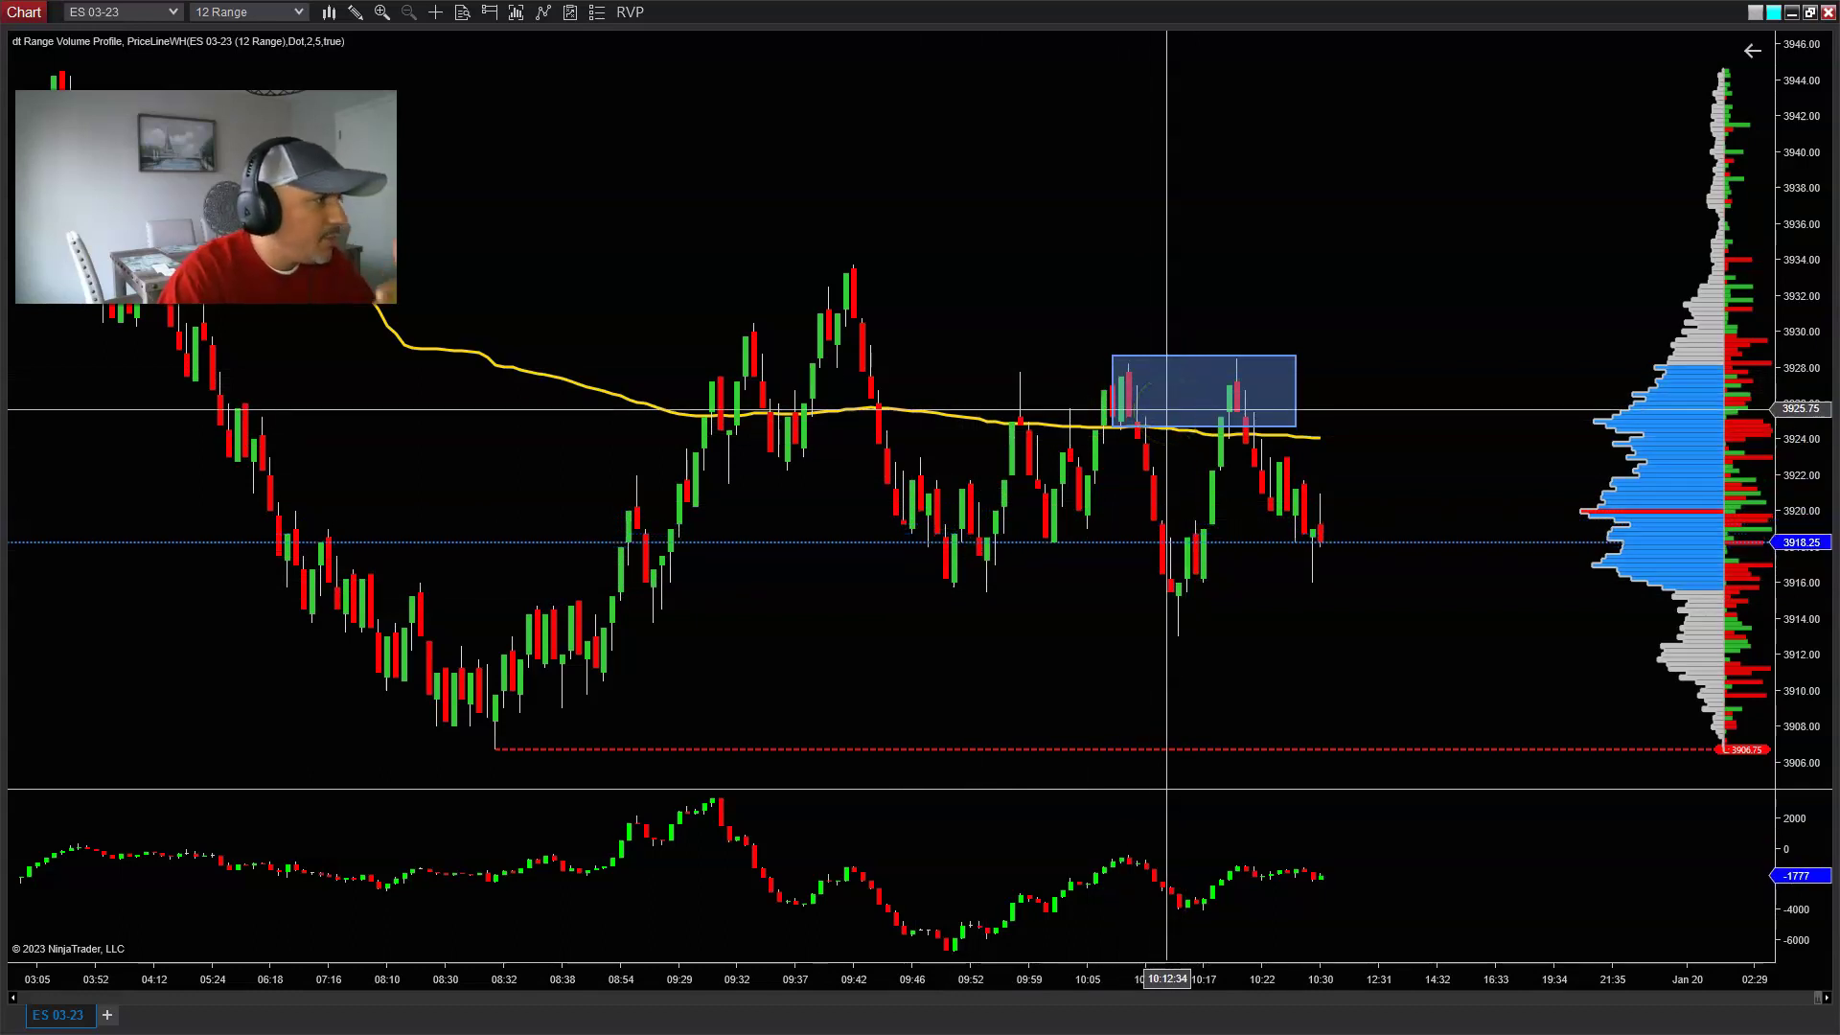
pyautogui.moveTo(1165, 410)
pyautogui.mouseDown()
pyautogui.moveTo(1183, 526)
pyautogui.moveTo(1134, 607)
pyautogui.moveTo(176, 930)
pyautogui.mouseUp()
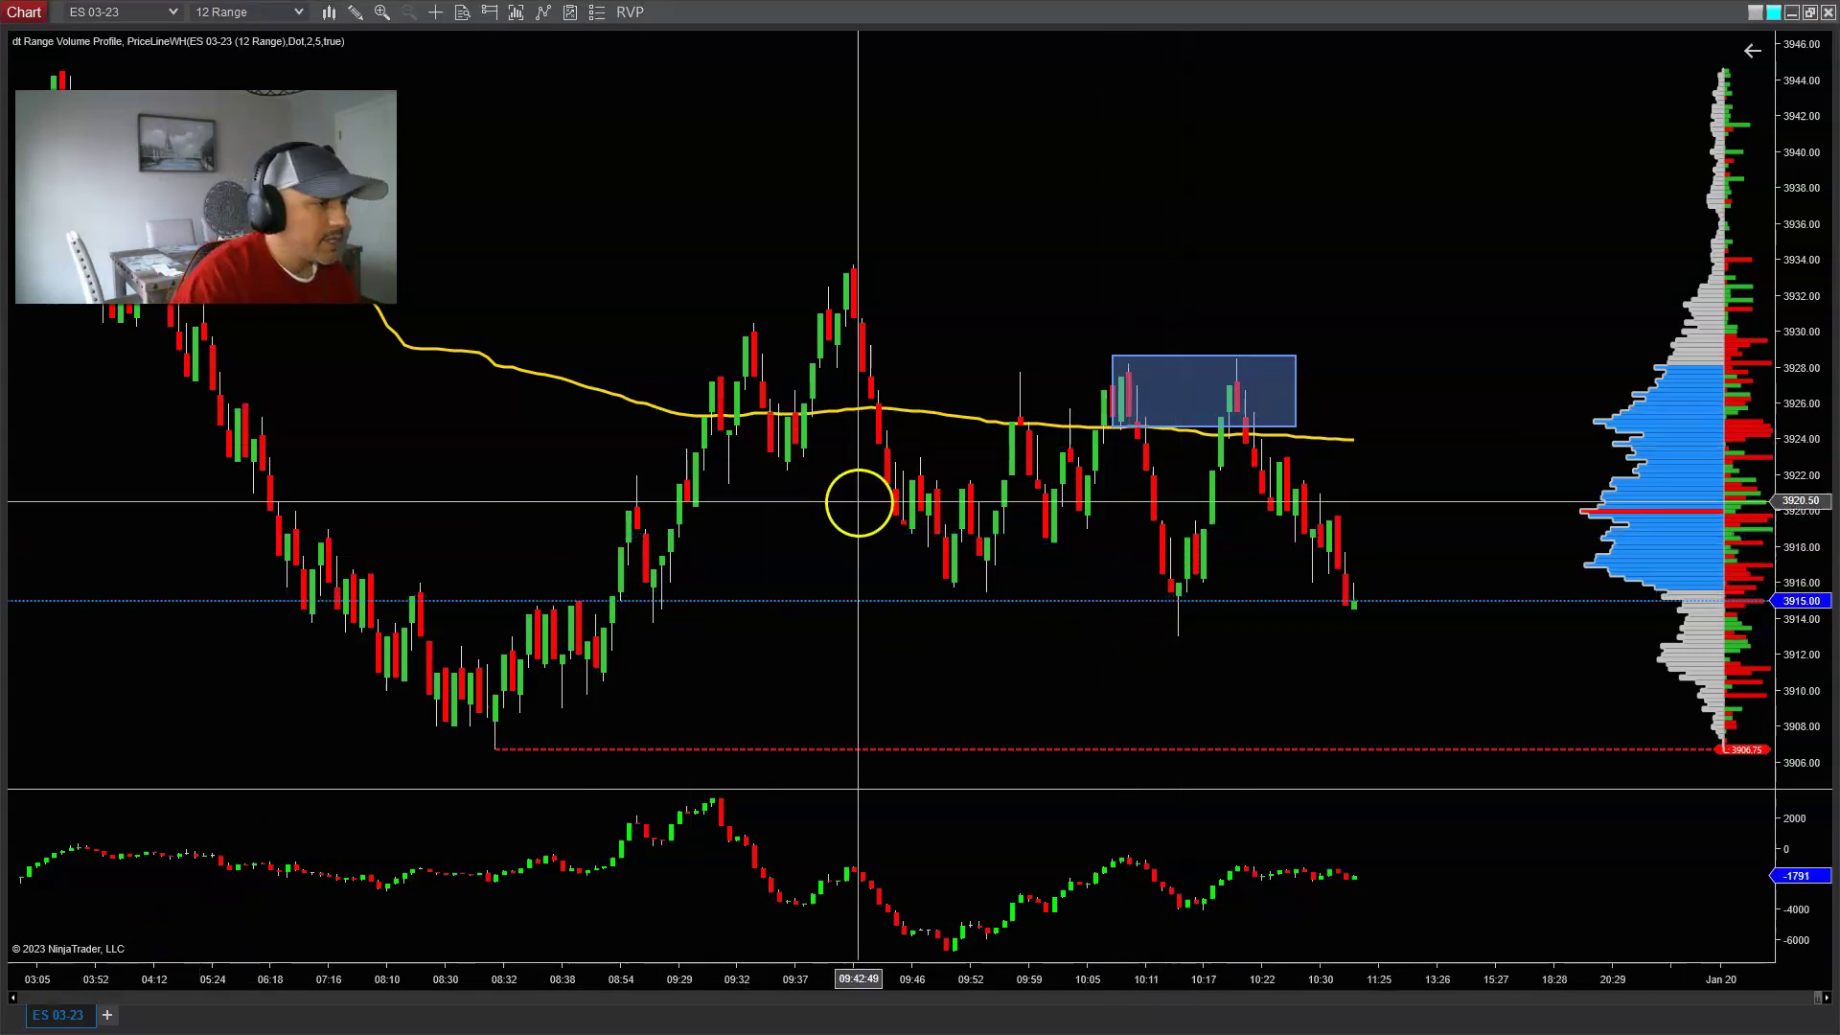
# Step: Draw arrow lines from the 09:42 swing high down to the next swing low and up to the first high inside the rectangle
pyautogui.click(354, 16)
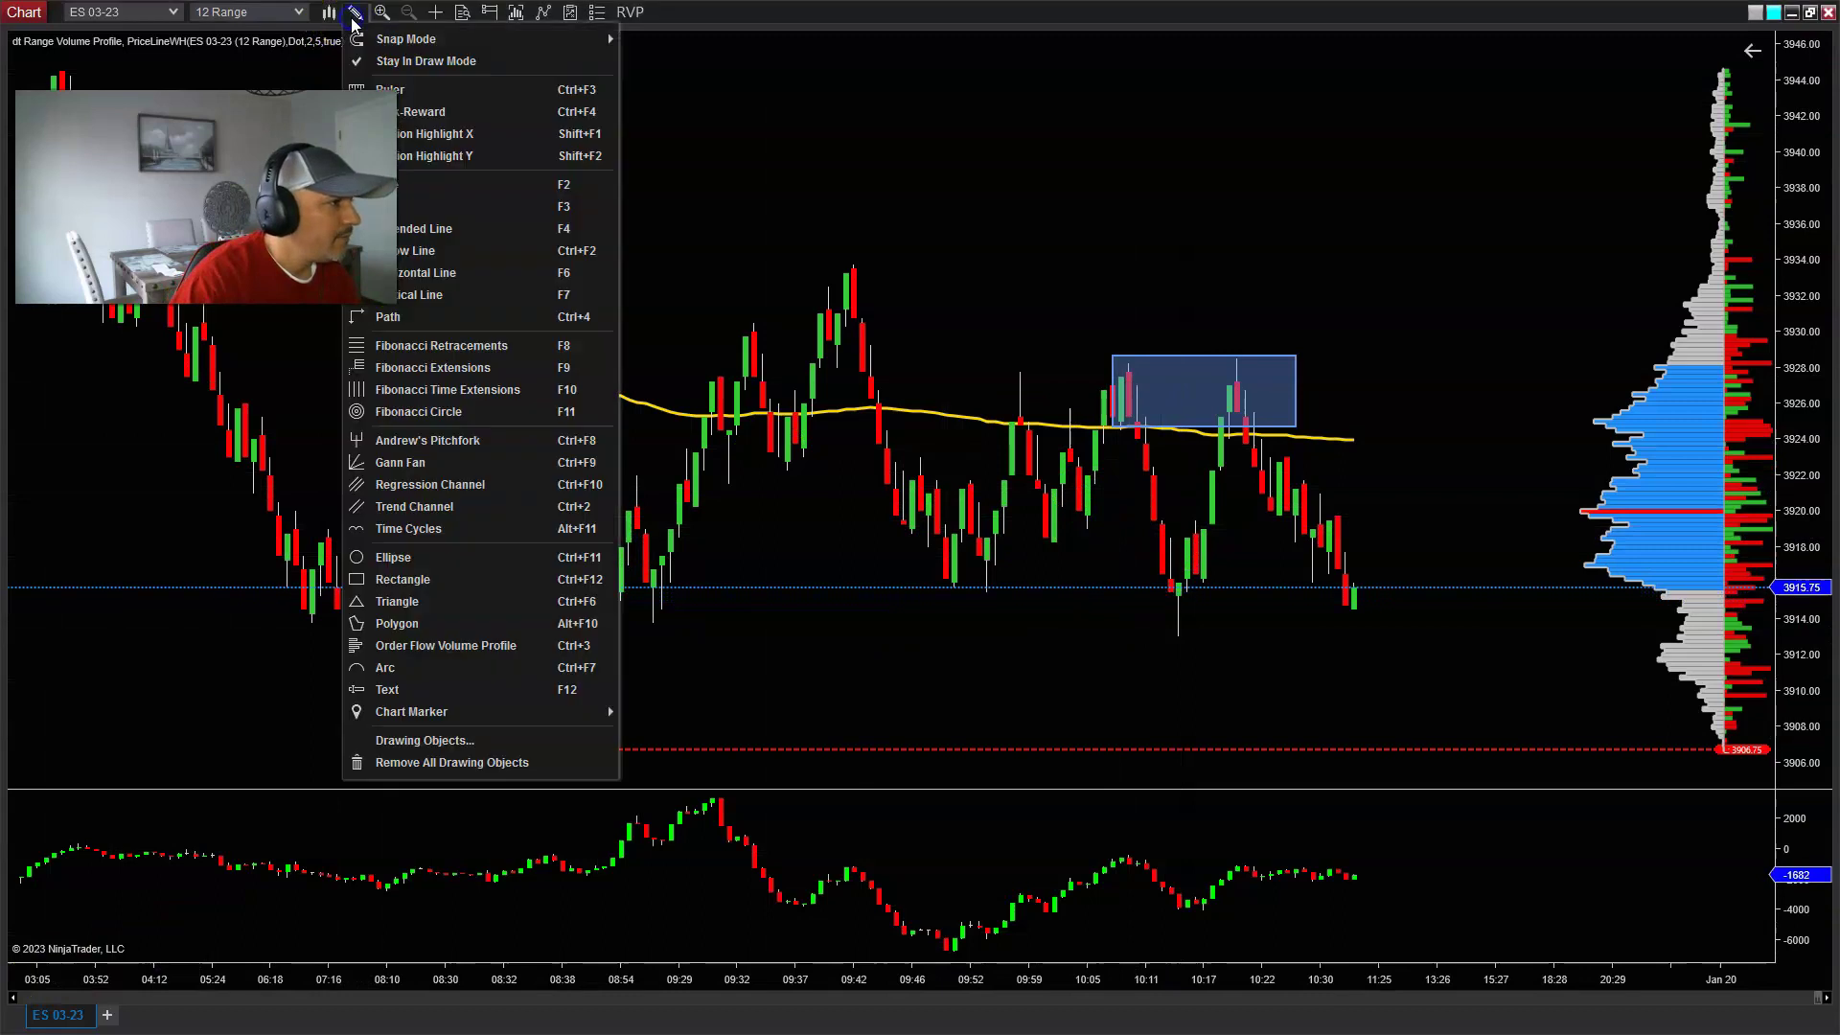
pyautogui.click(433, 288)
pyautogui.moveTo(845, 304)
pyautogui.mouseDown()
pyautogui.moveTo(946, 586)
pyautogui.moveTo(977, 536)
pyautogui.mouseUp()
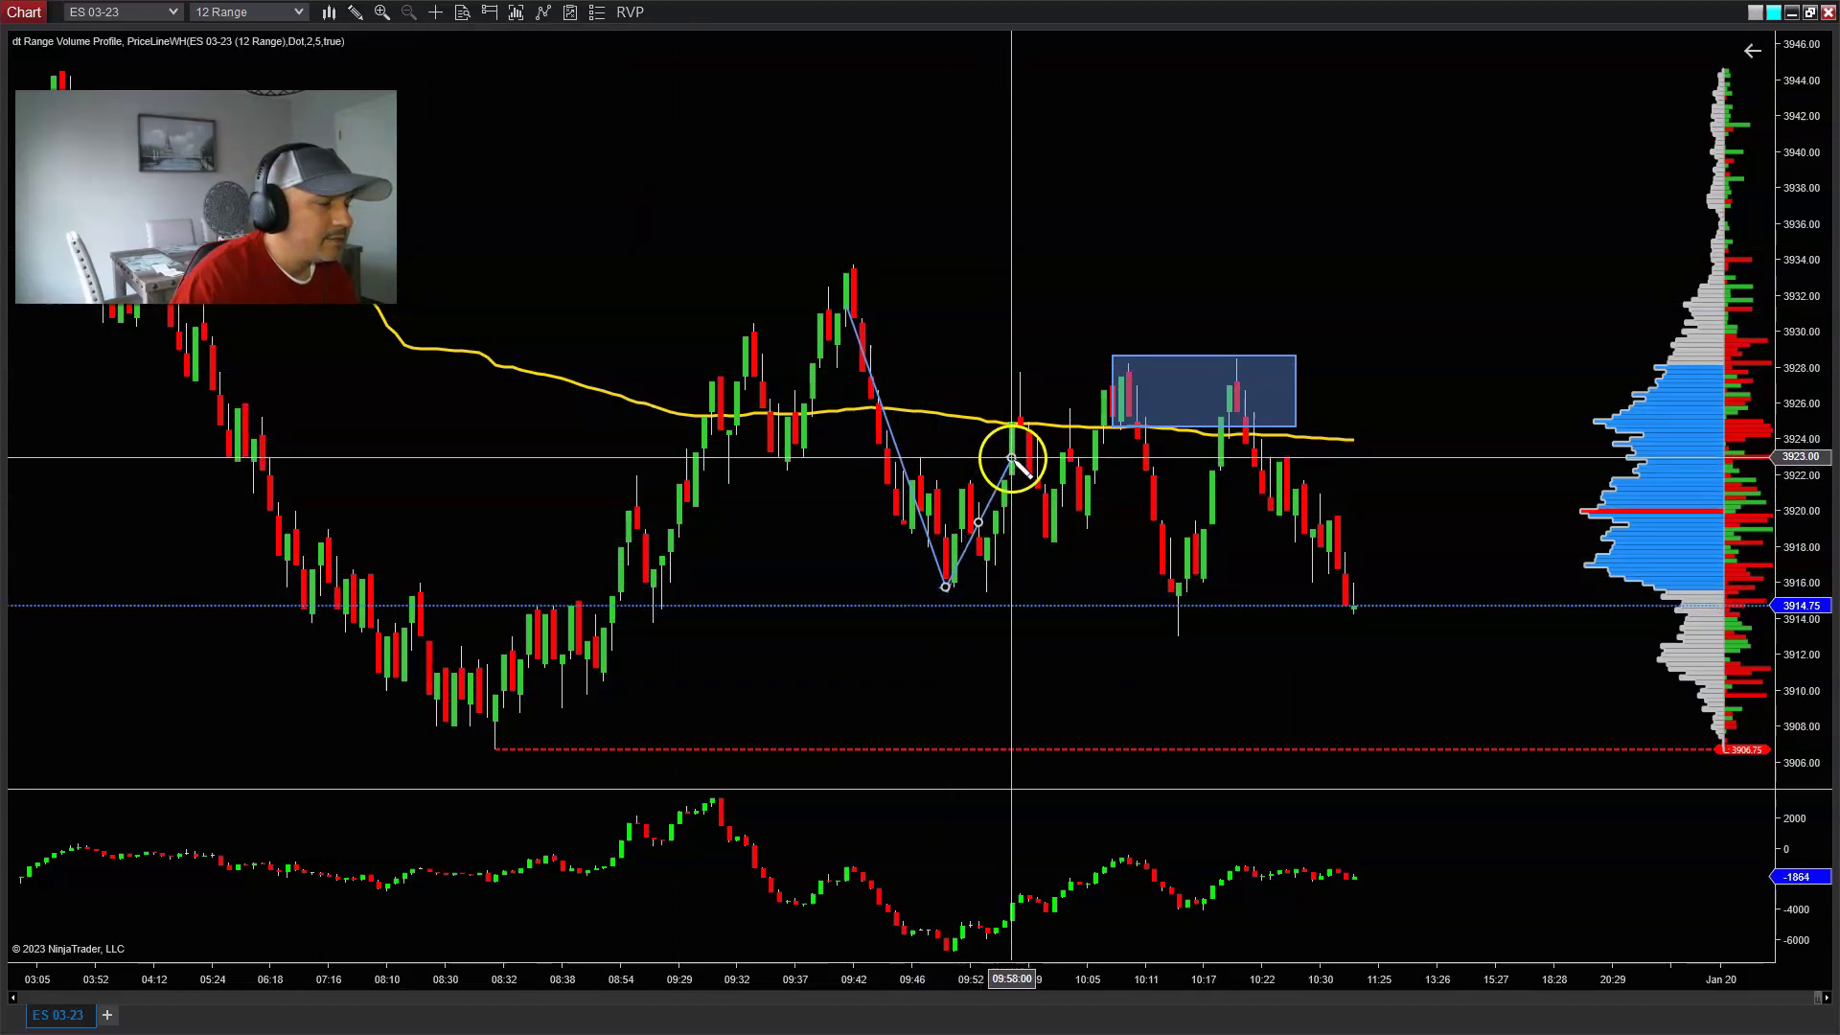
pyautogui.click(1112, 381)
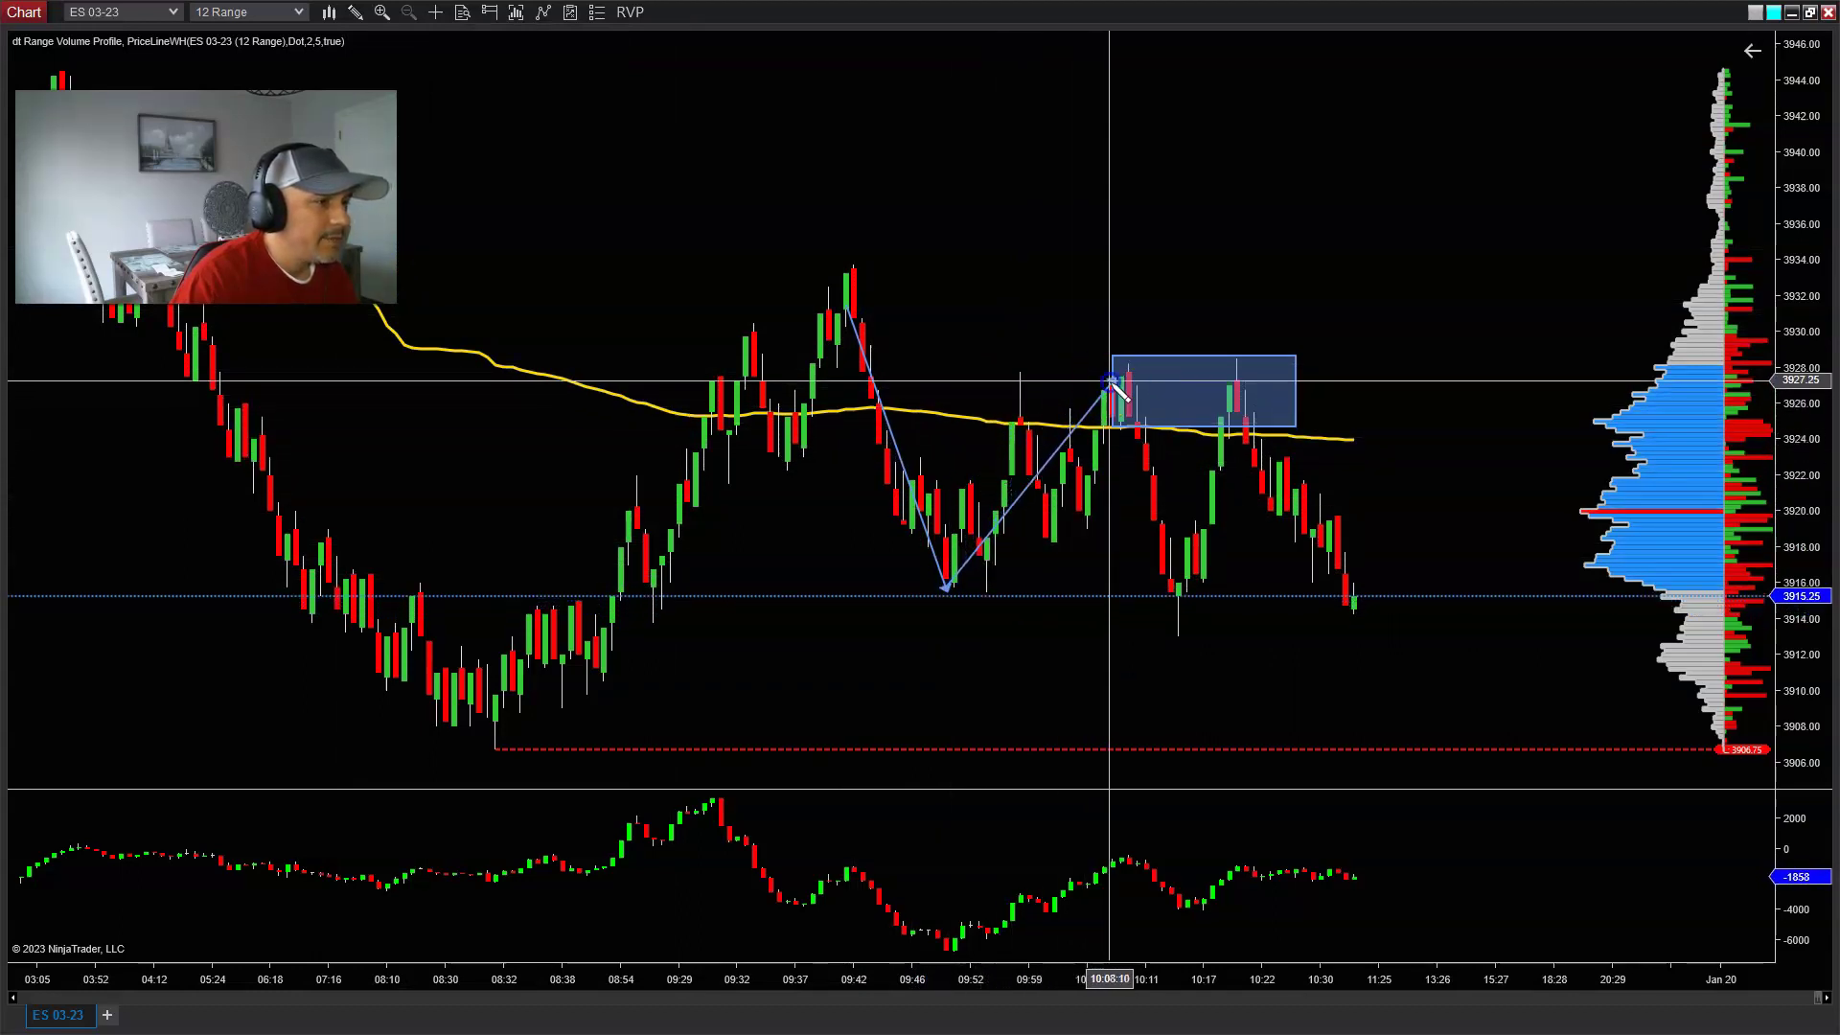
# Step: Add a short horizontal arrow across the first decline and an arrow from the rectangle's first swing high down to the following low
pyautogui.click(872, 454)
pyautogui.click(957, 451)
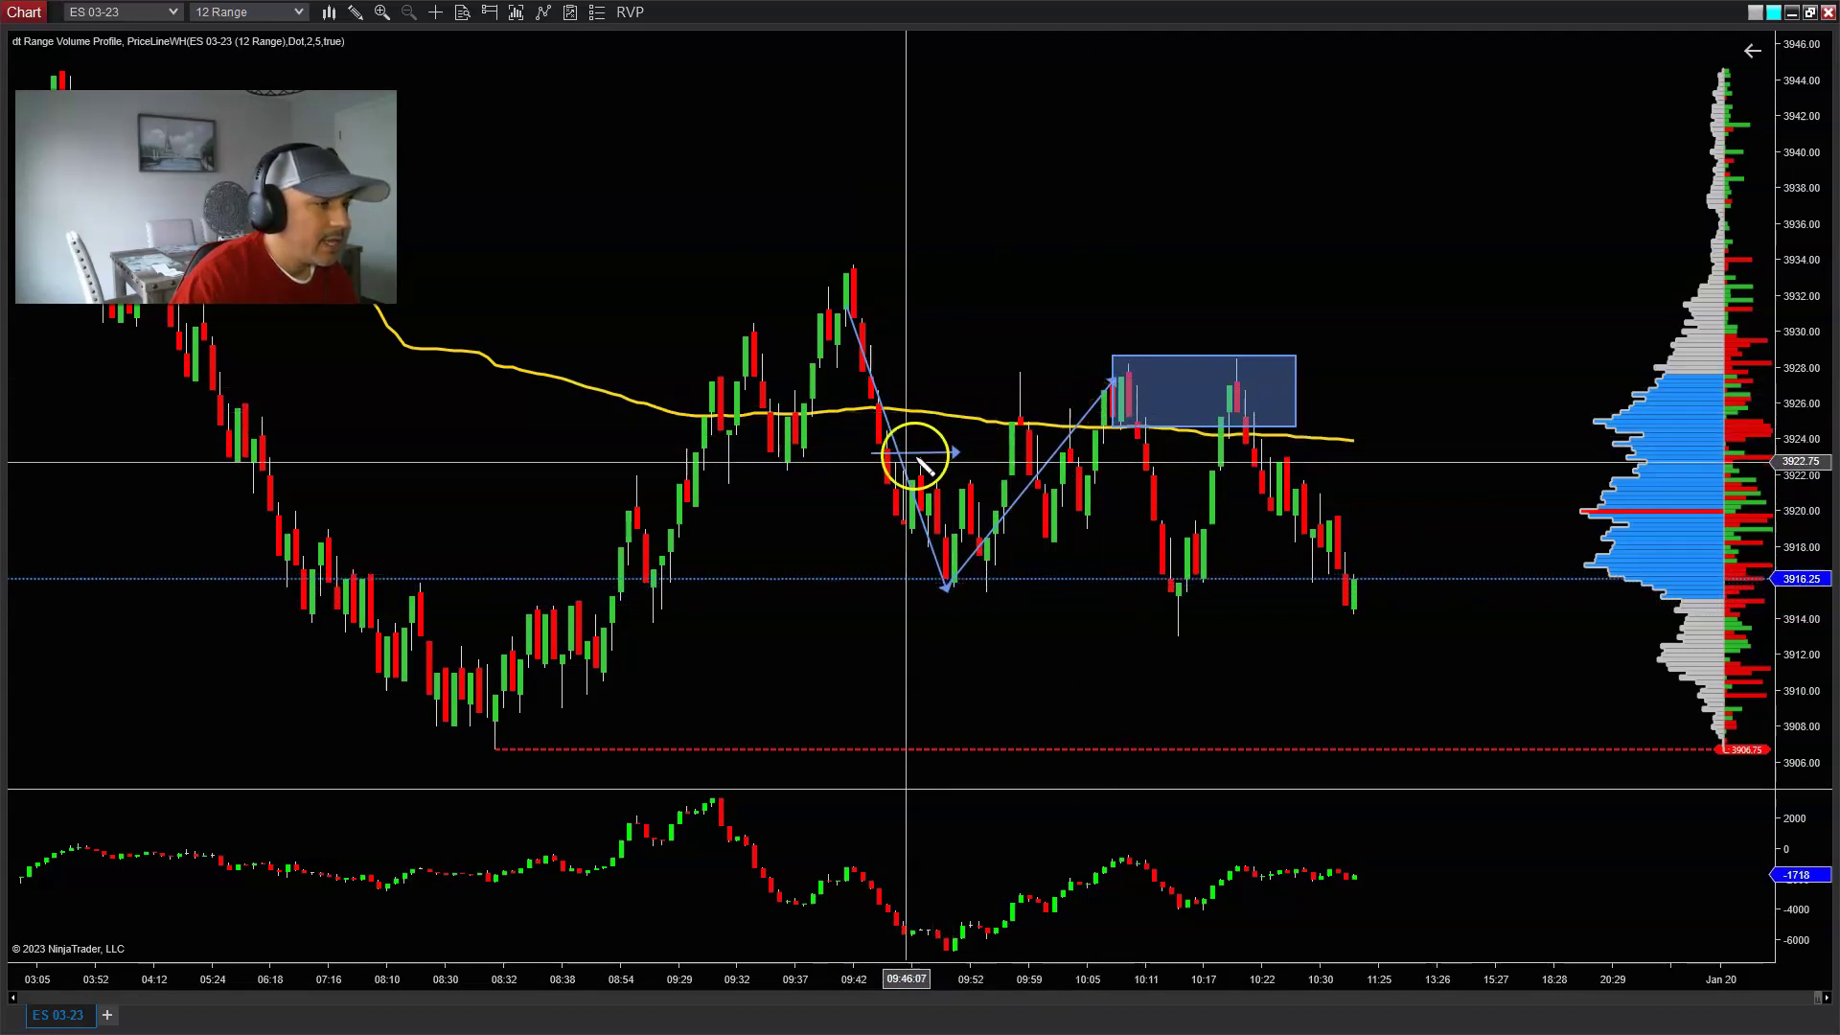
pyautogui.click(1109, 384)
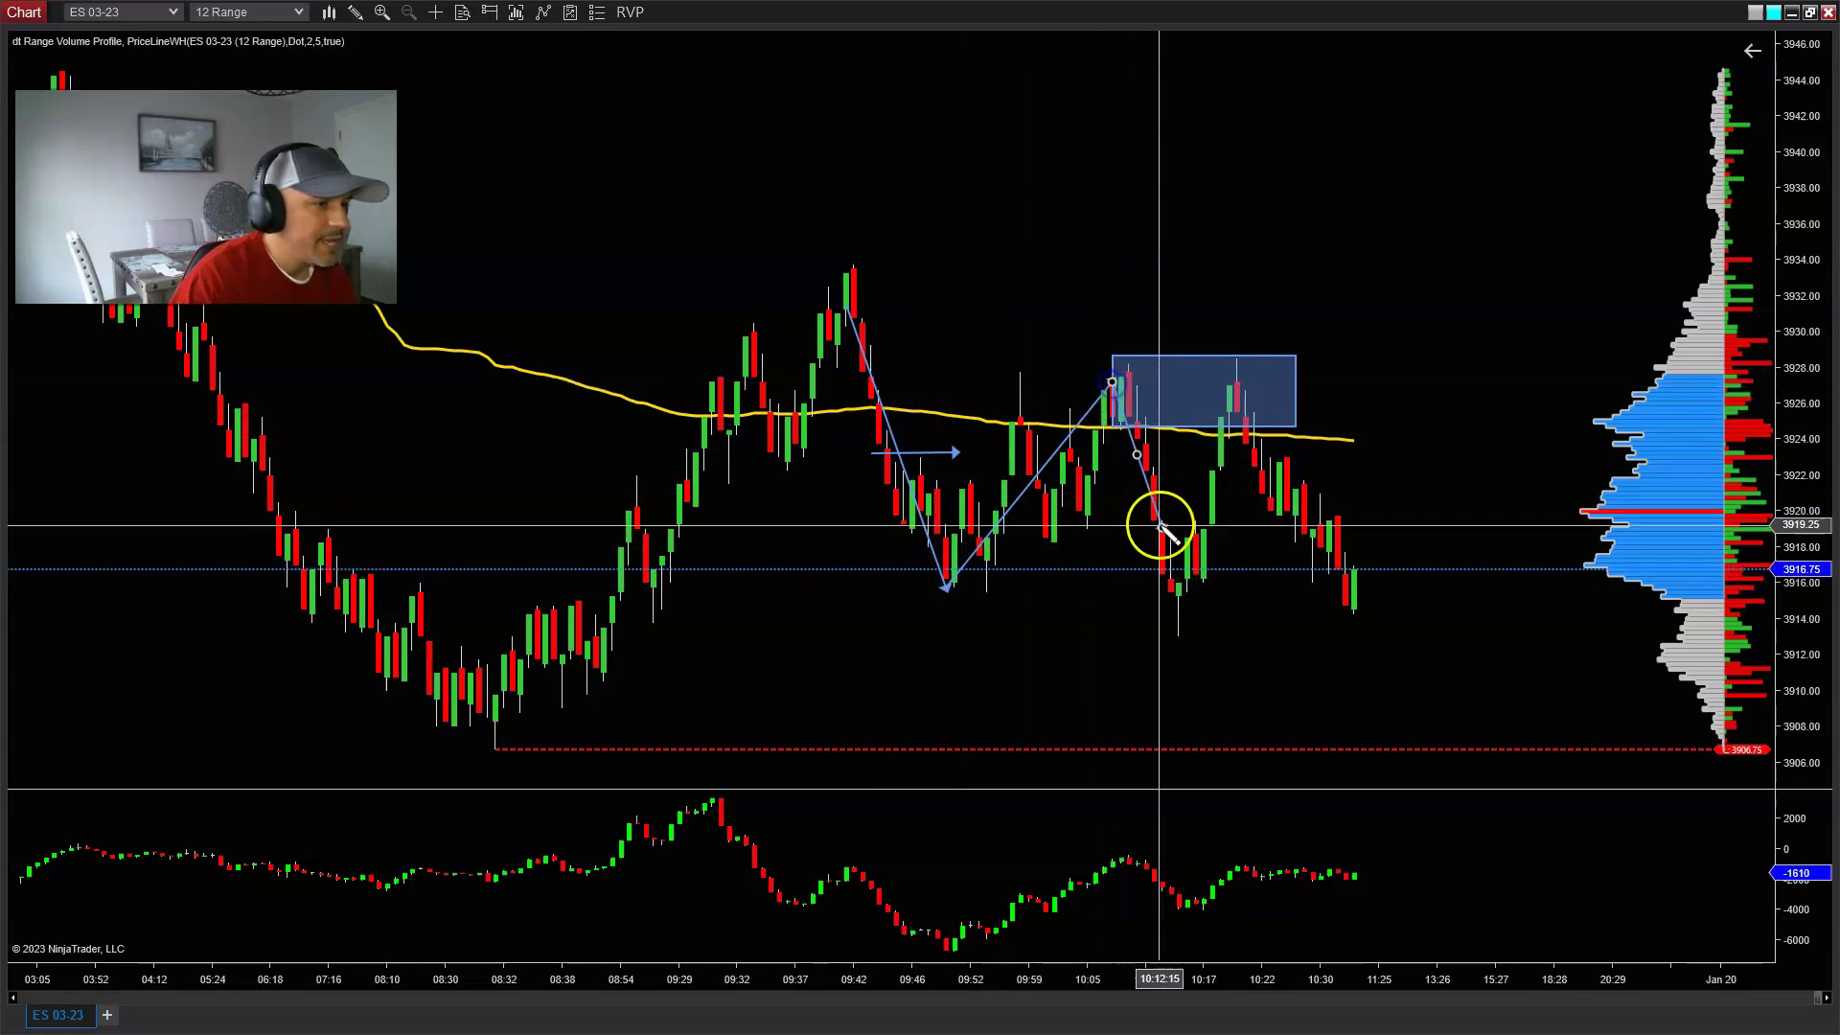
pyautogui.click(1180, 615)
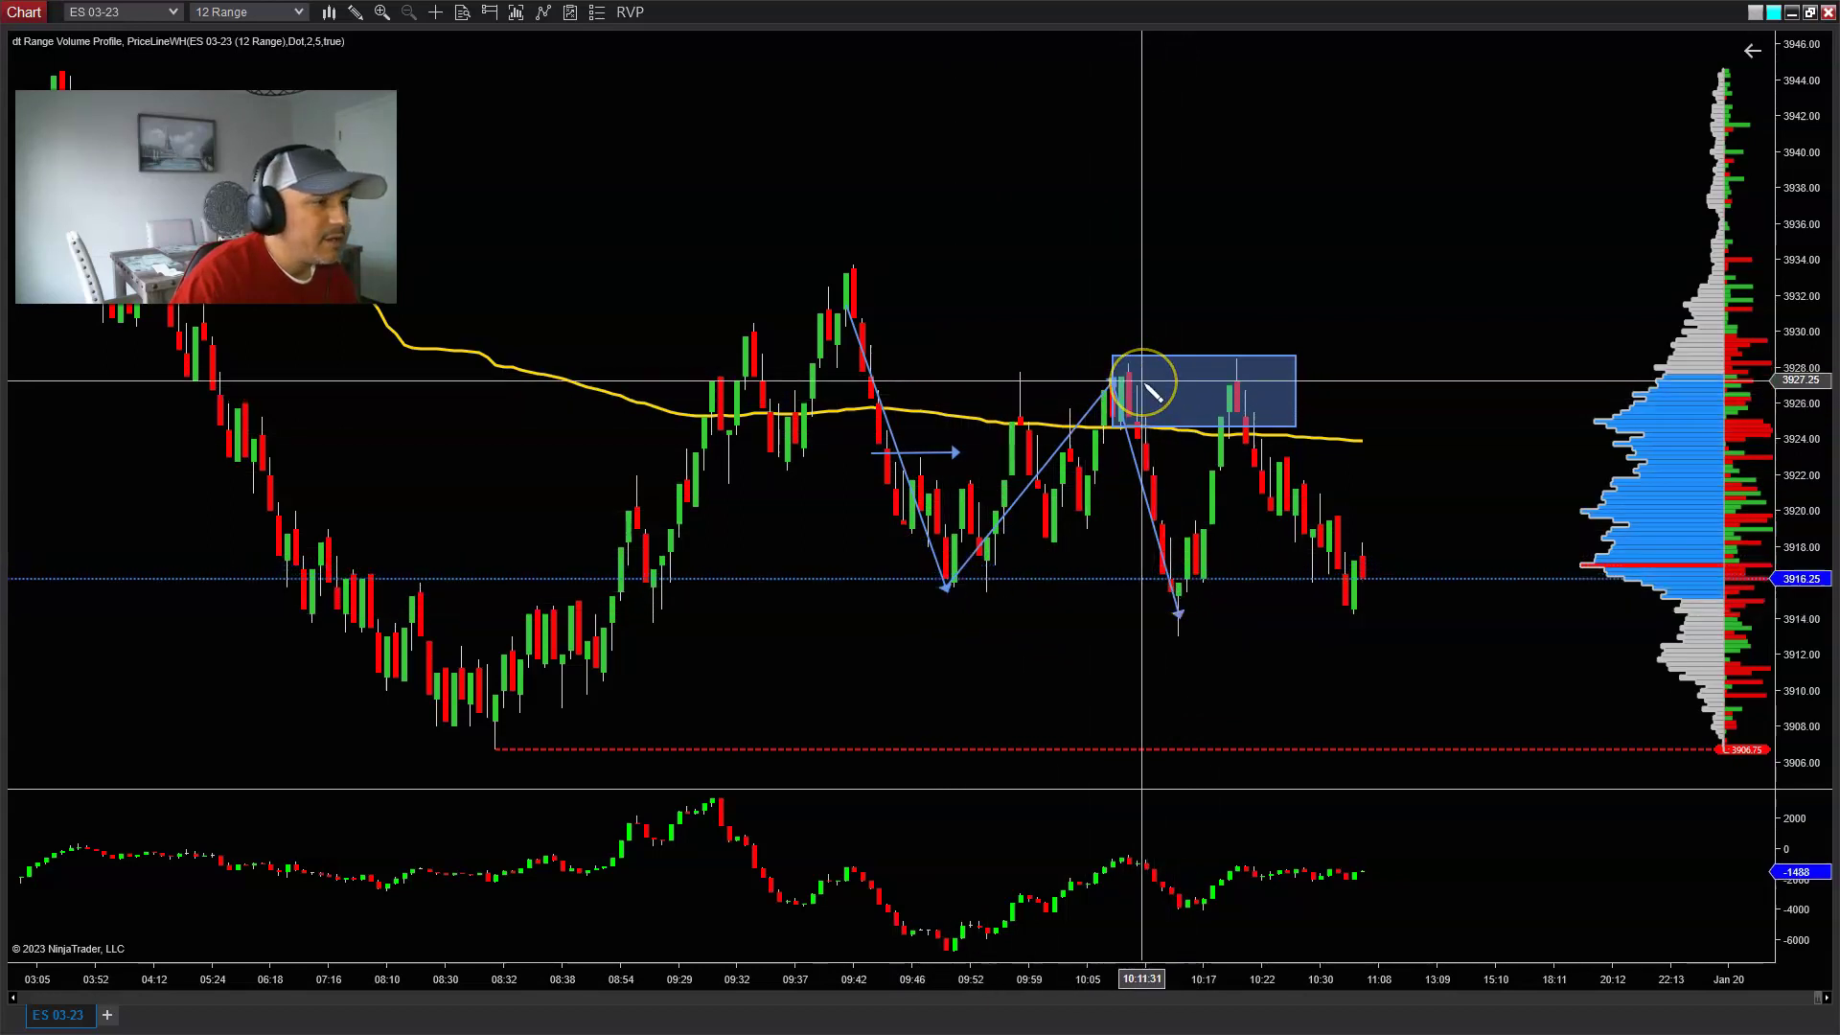
# Step: Draw a steep upward arrow from the latest bars to above the rectangle as a price projection, and delete it
pyautogui.moveTo(1142, 381)
pyautogui.mouseDown()
pyautogui.moveTo(888, 460)
pyautogui.moveTo(1087, 489)
pyautogui.mouseUp()
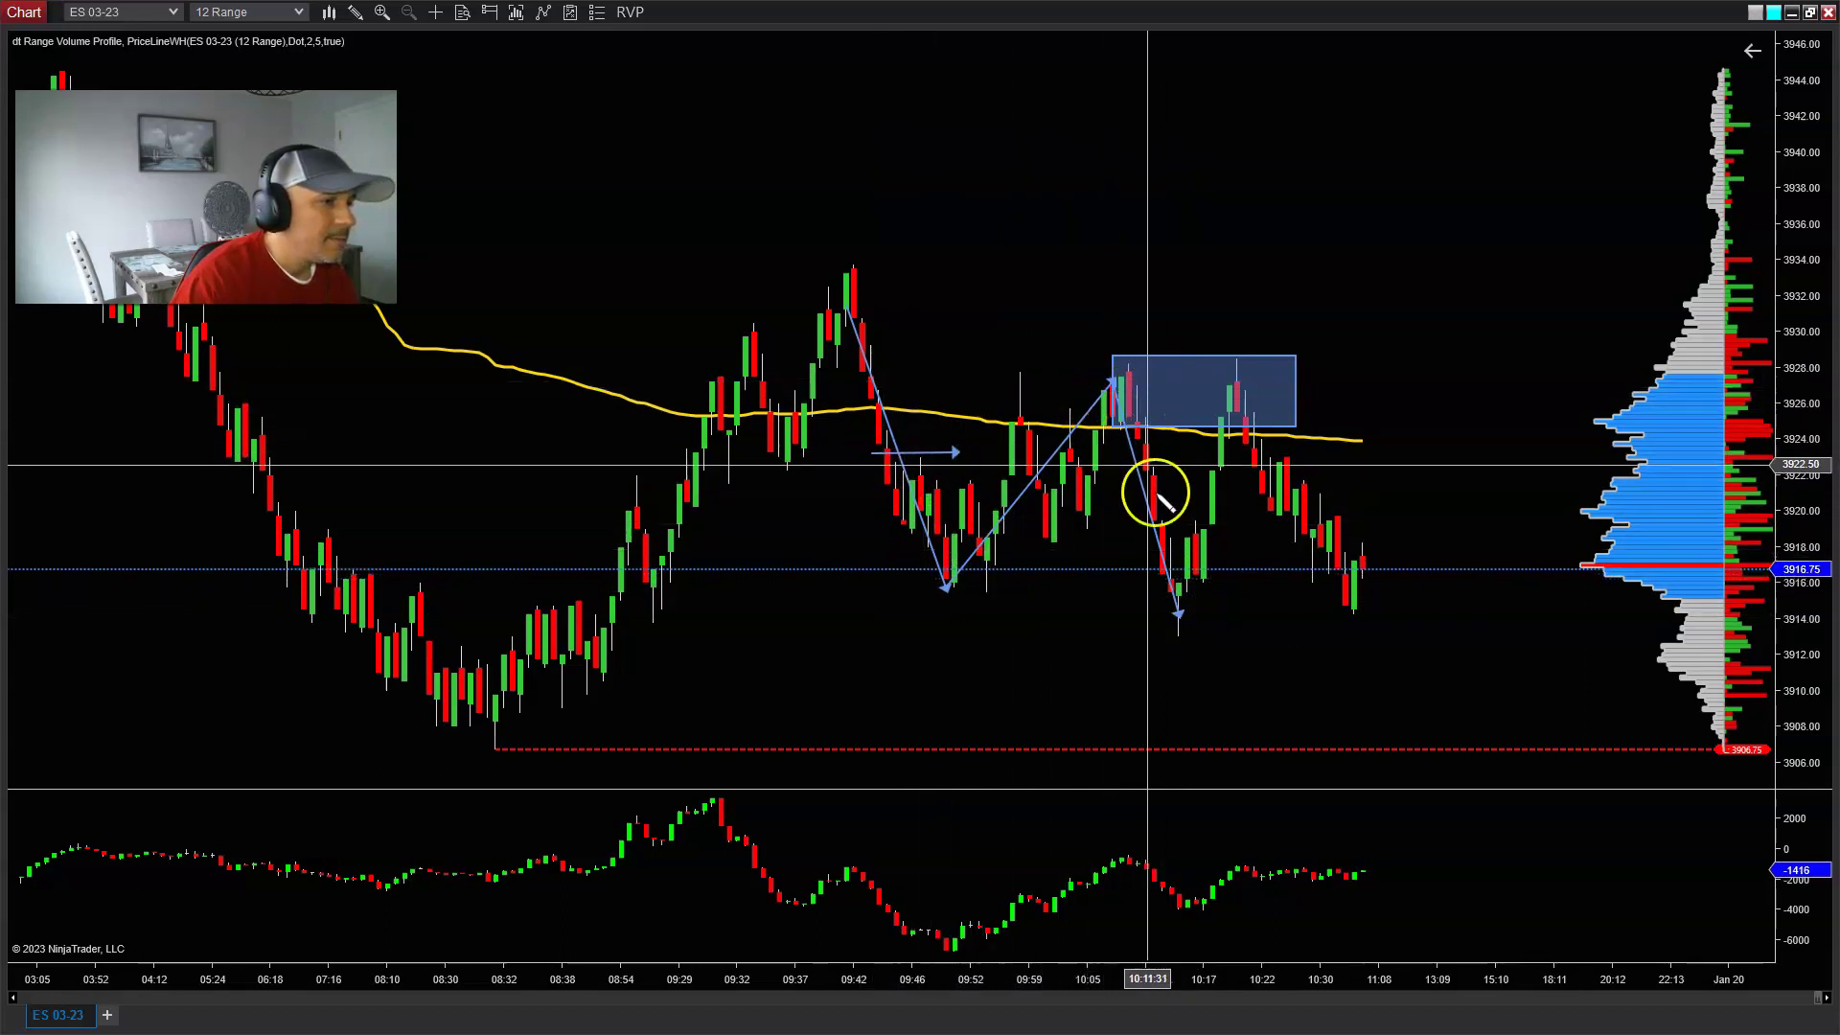
pyautogui.moveTo(1241, 603); pyautogui.dragTo(1290, 458)
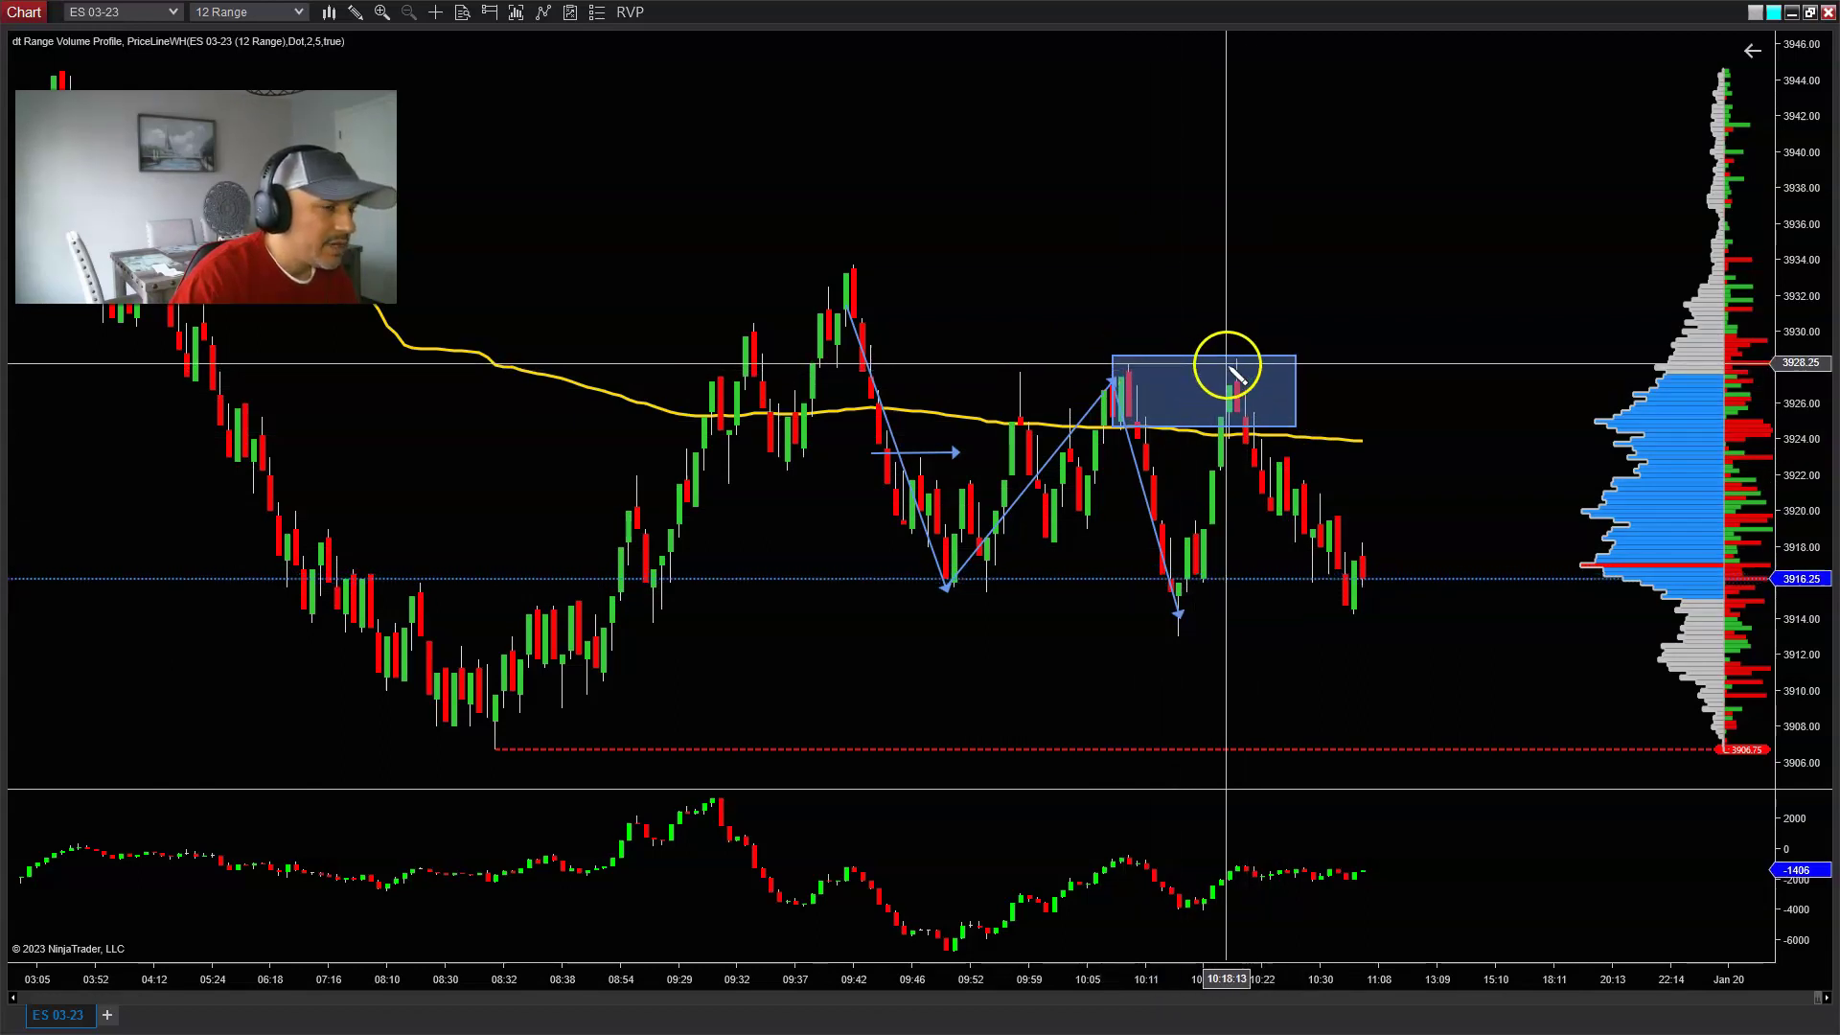
pyautogui.moveTo(1353, 588); pyautogui.dragTo(1413, 286)
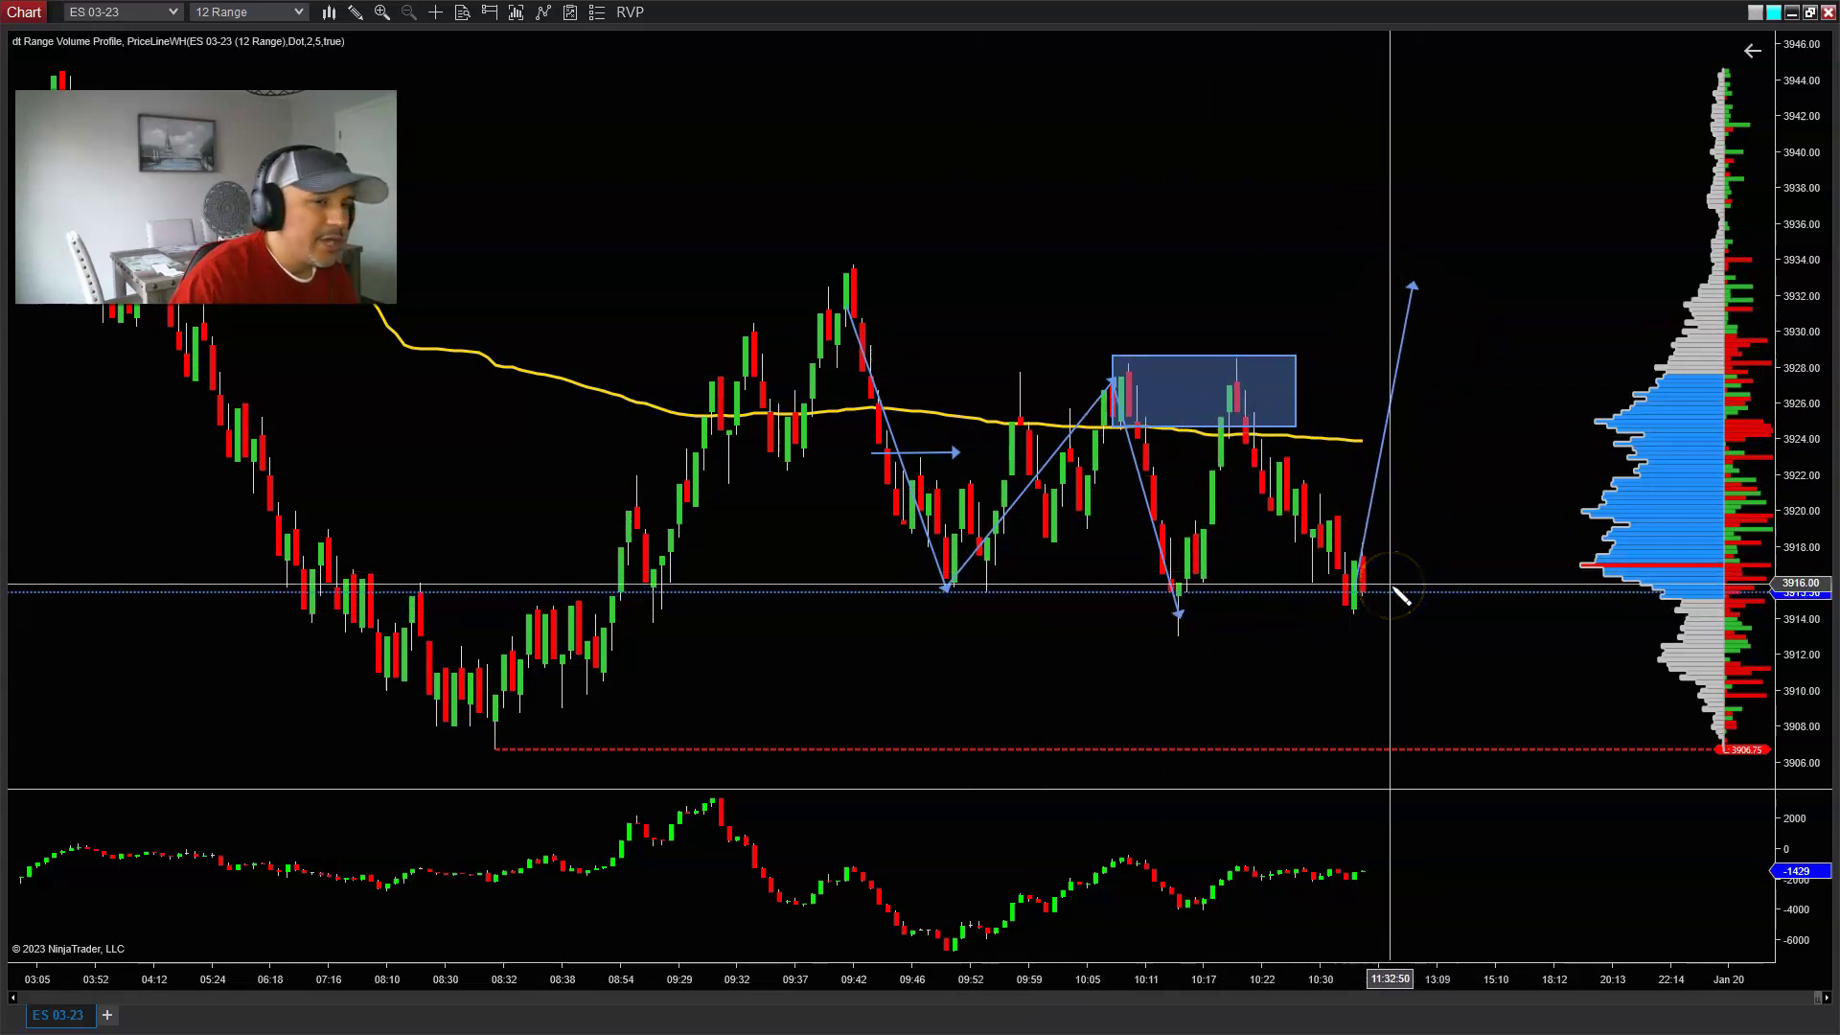
pyautogui.click(1377, 423)
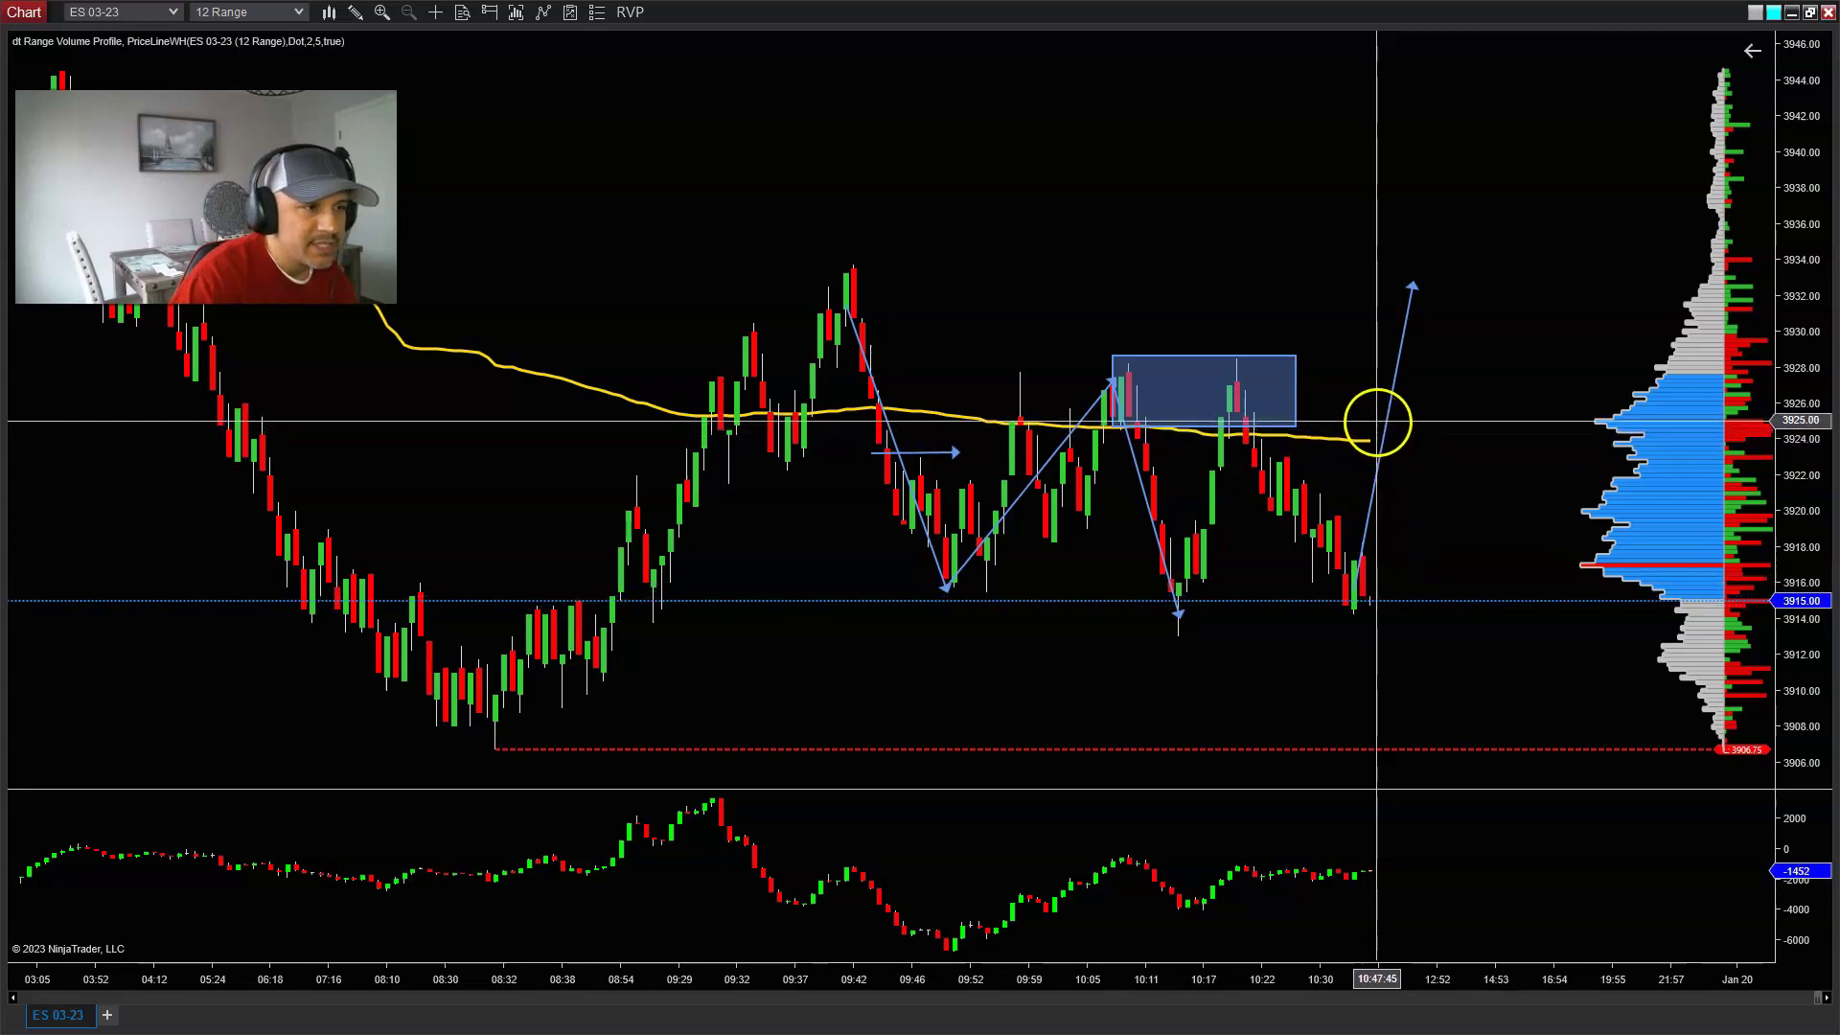
pyautogui.click(973, 419)
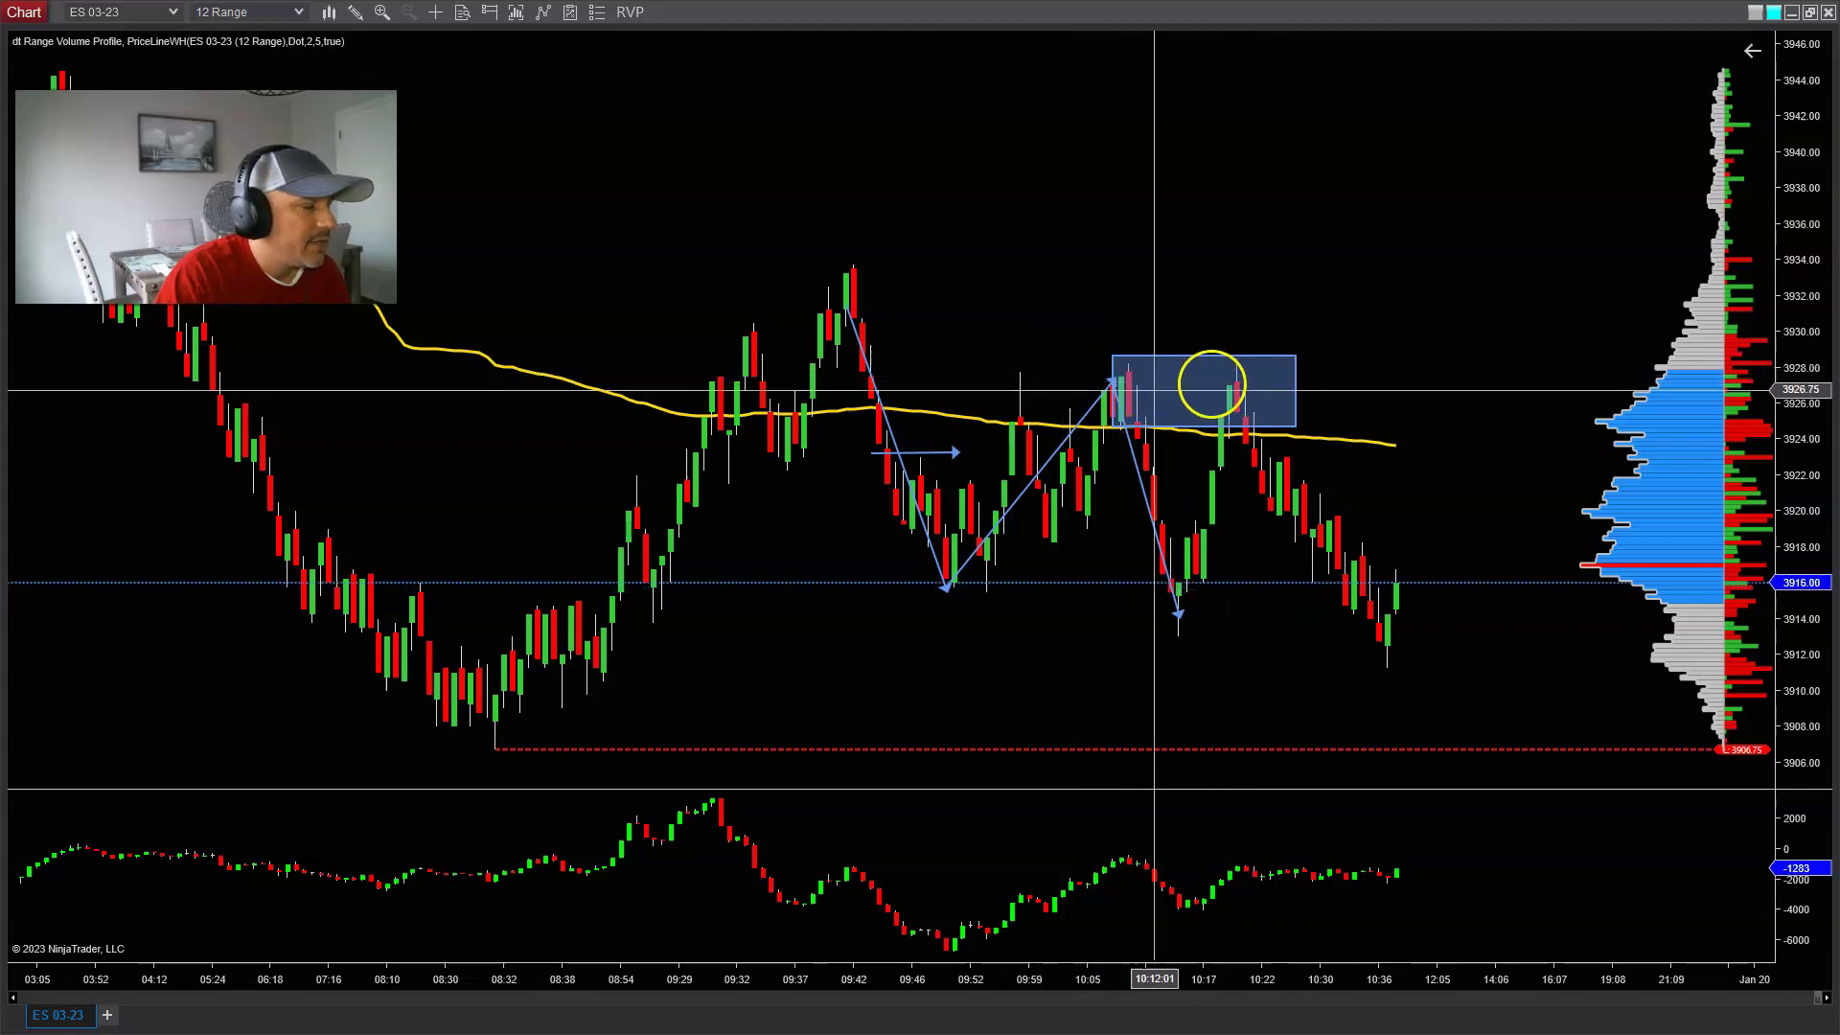
# Step: Draw an arrow from the latest low up to about 3933.75 and another down to about 3919.5, and delete both projections
pyautogui.click(1188, 381)
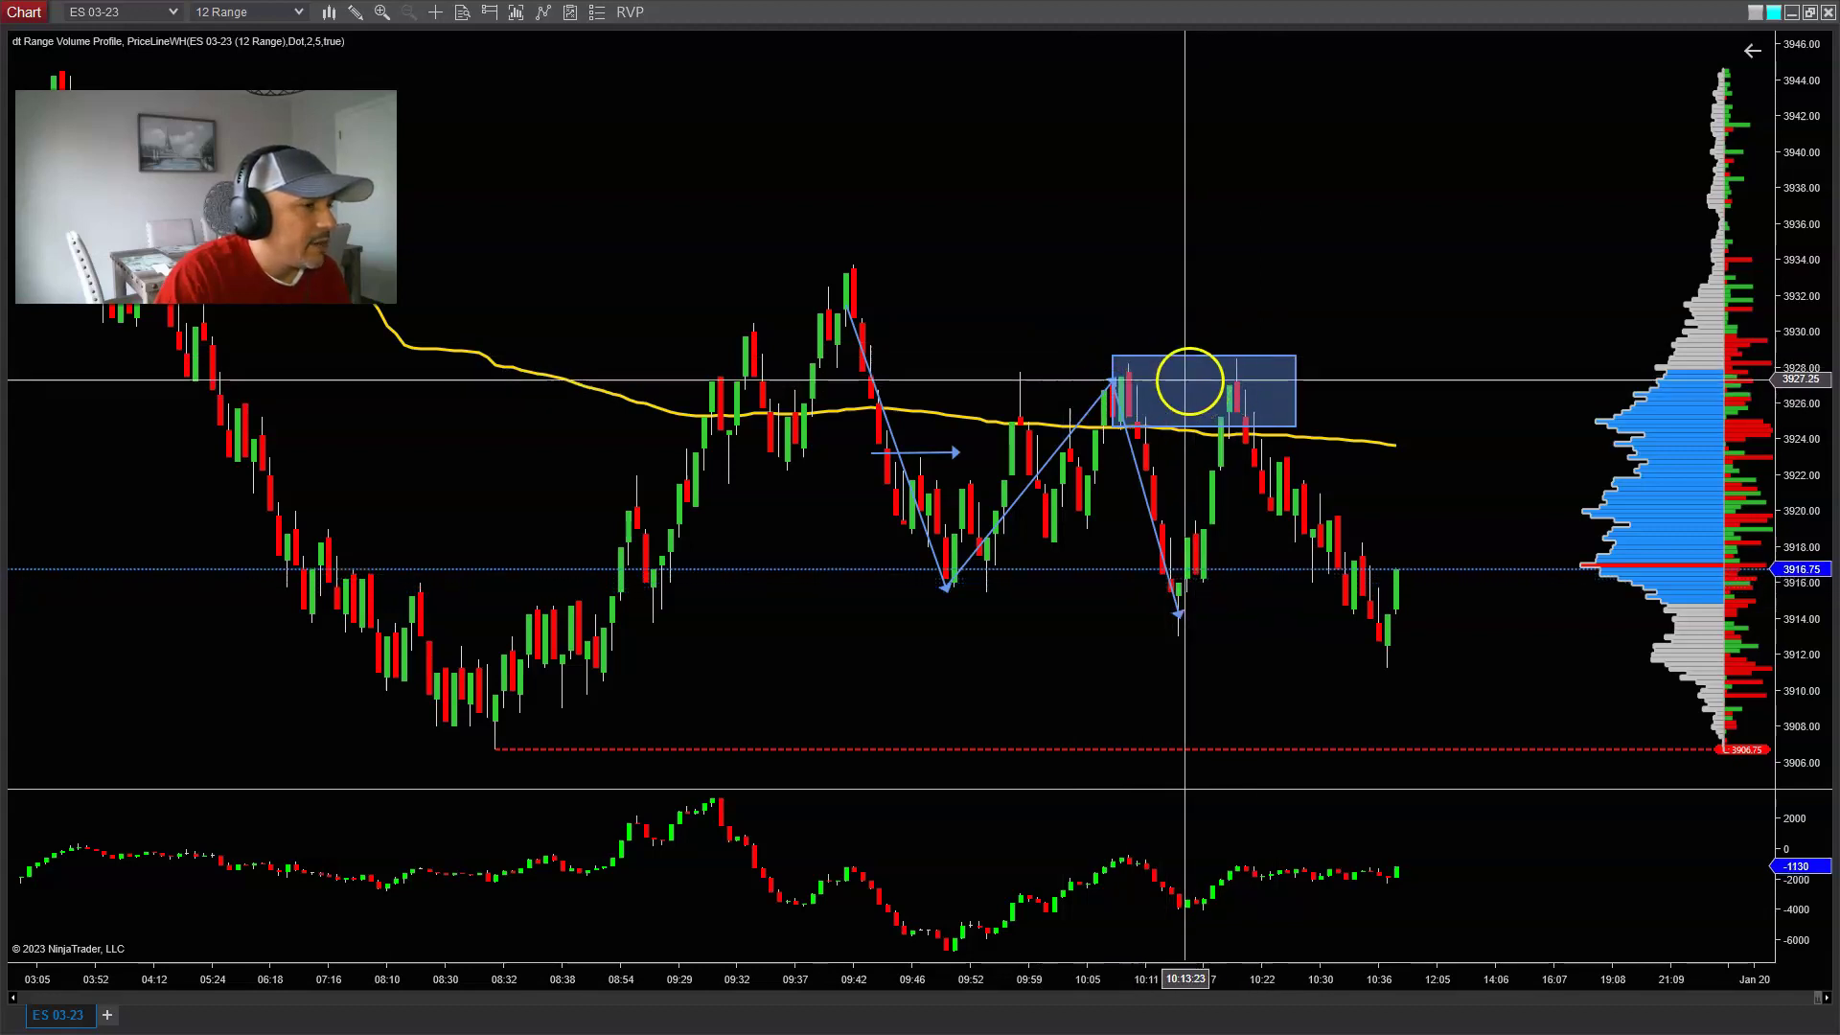
pyautogui.click(355, 13)
pyautogui.click(400, 276)
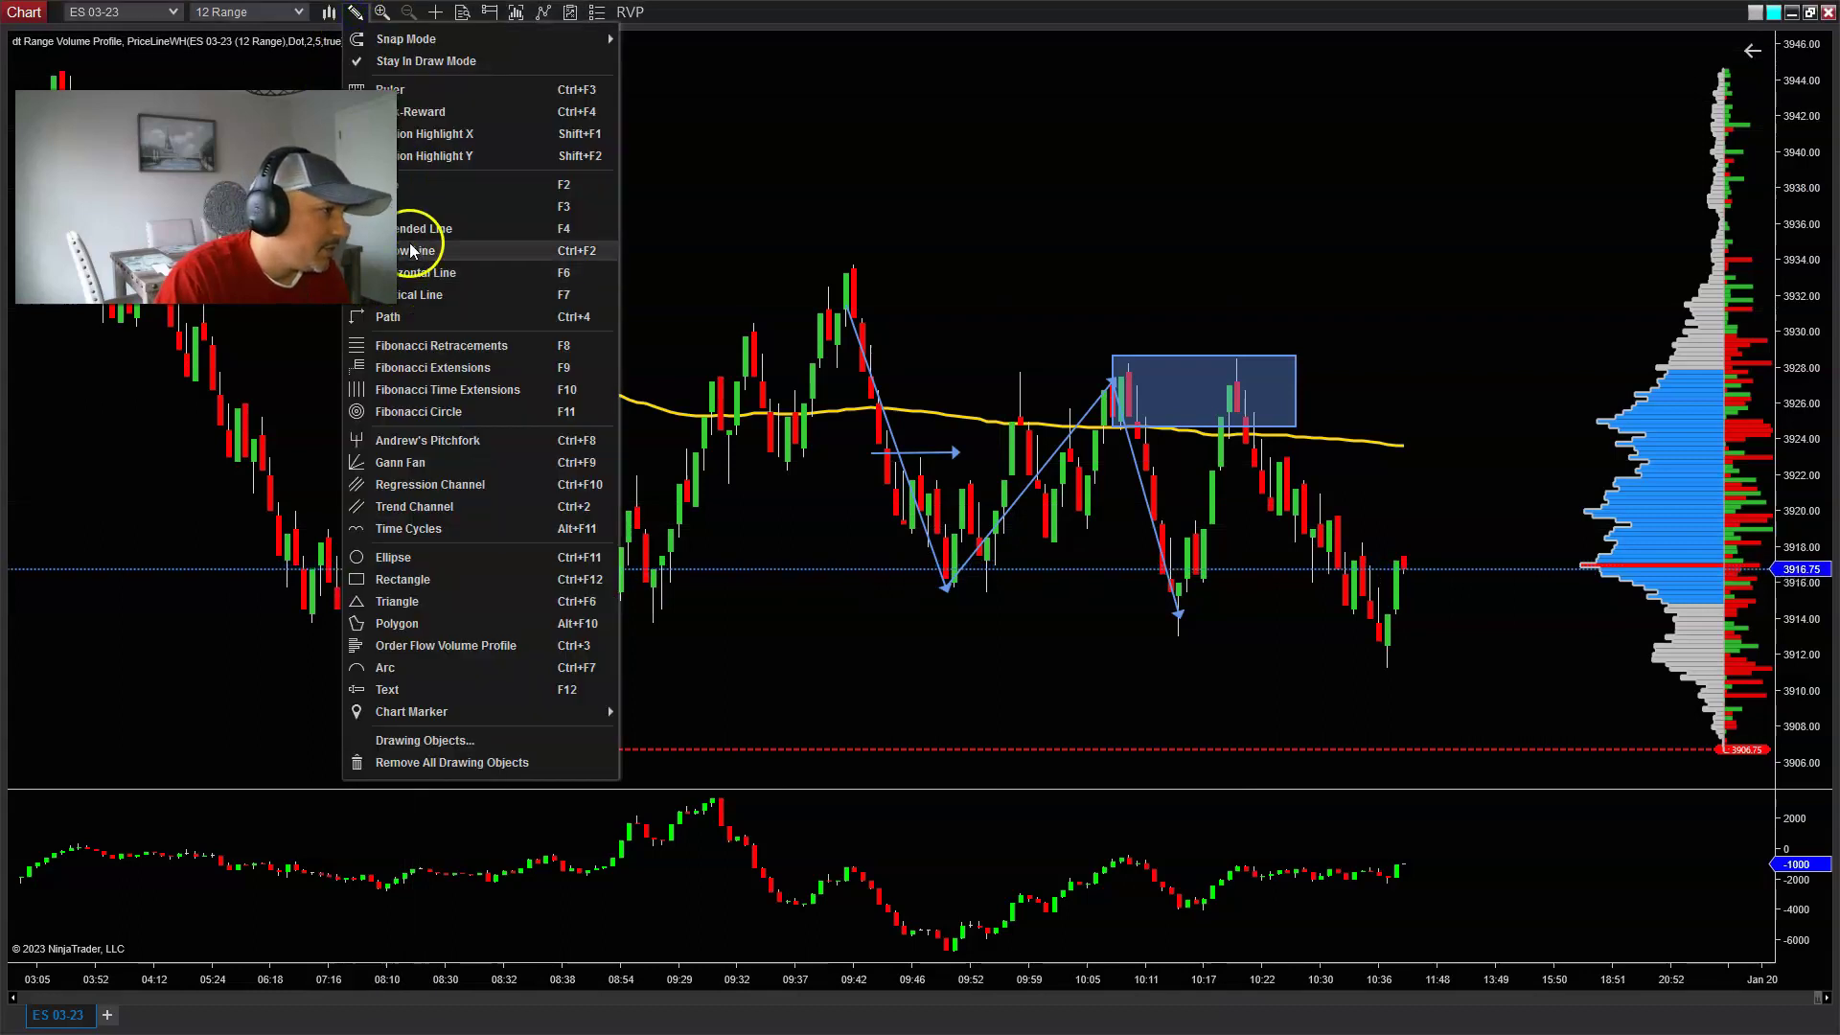
pyautogui.click(1381, 640)
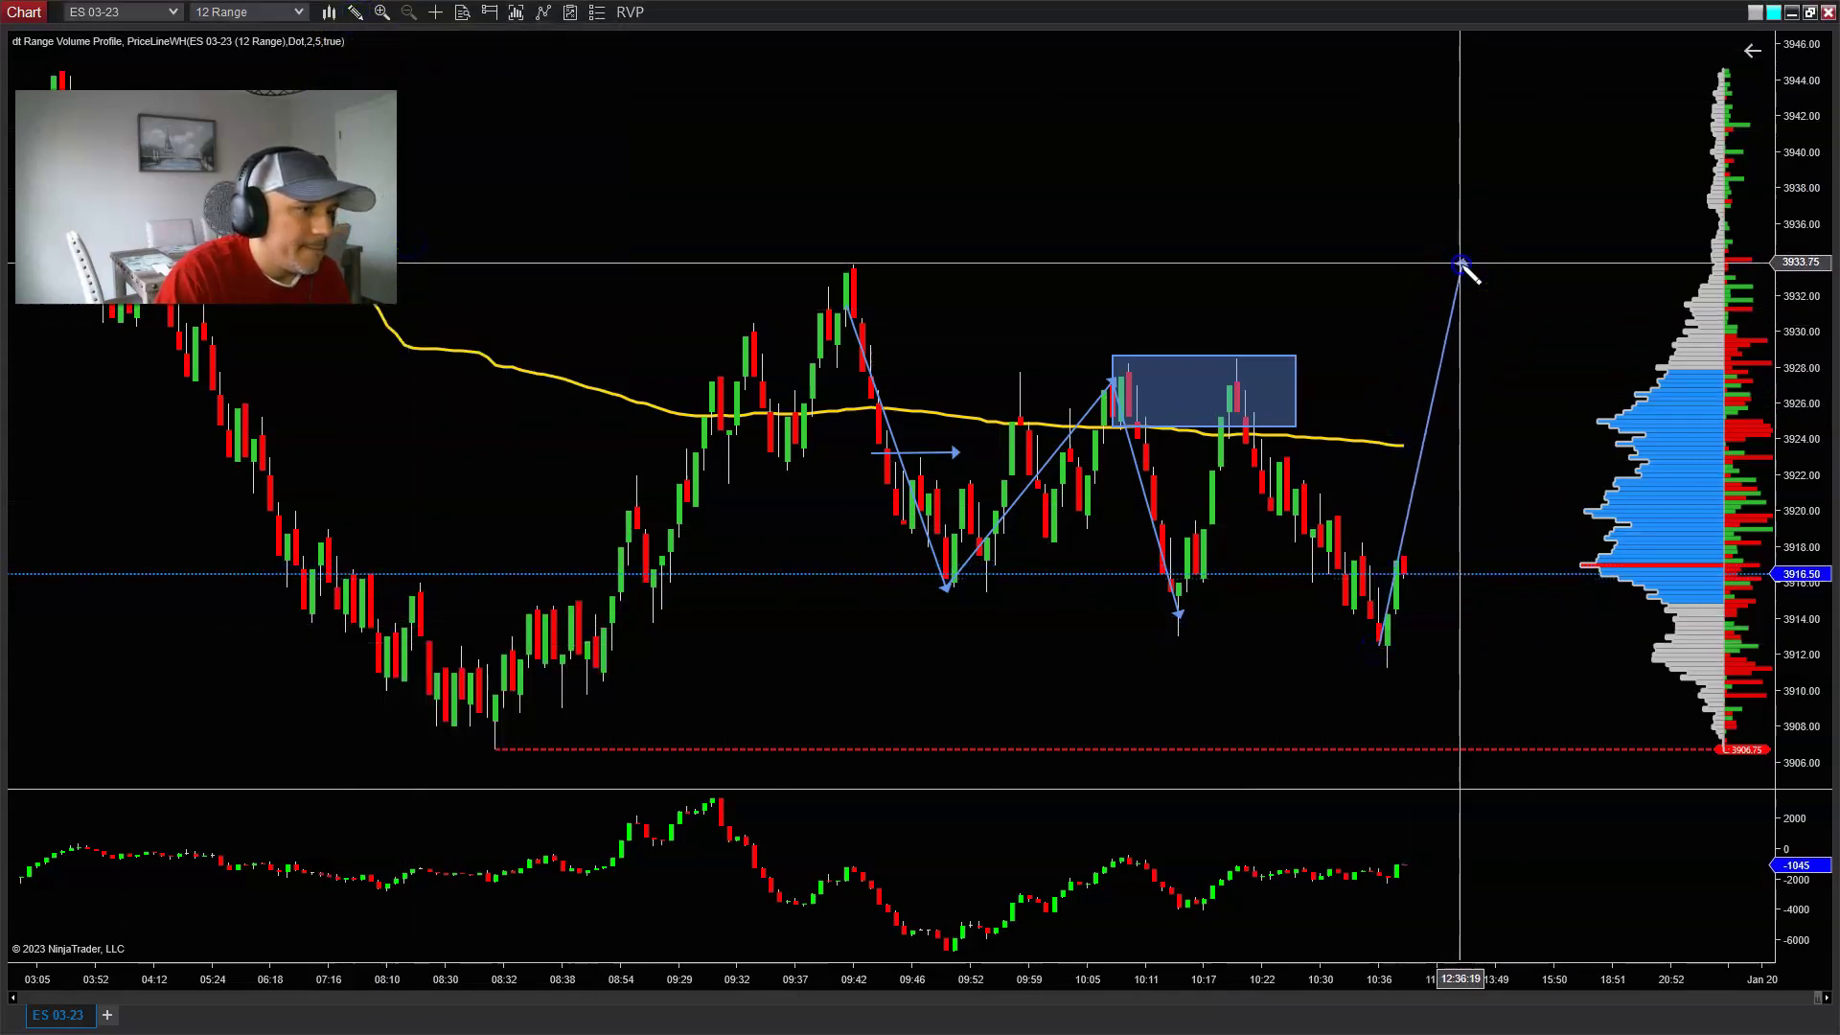
pyautogui.click(1459, 264)
pyautogui.click(1528, 522)
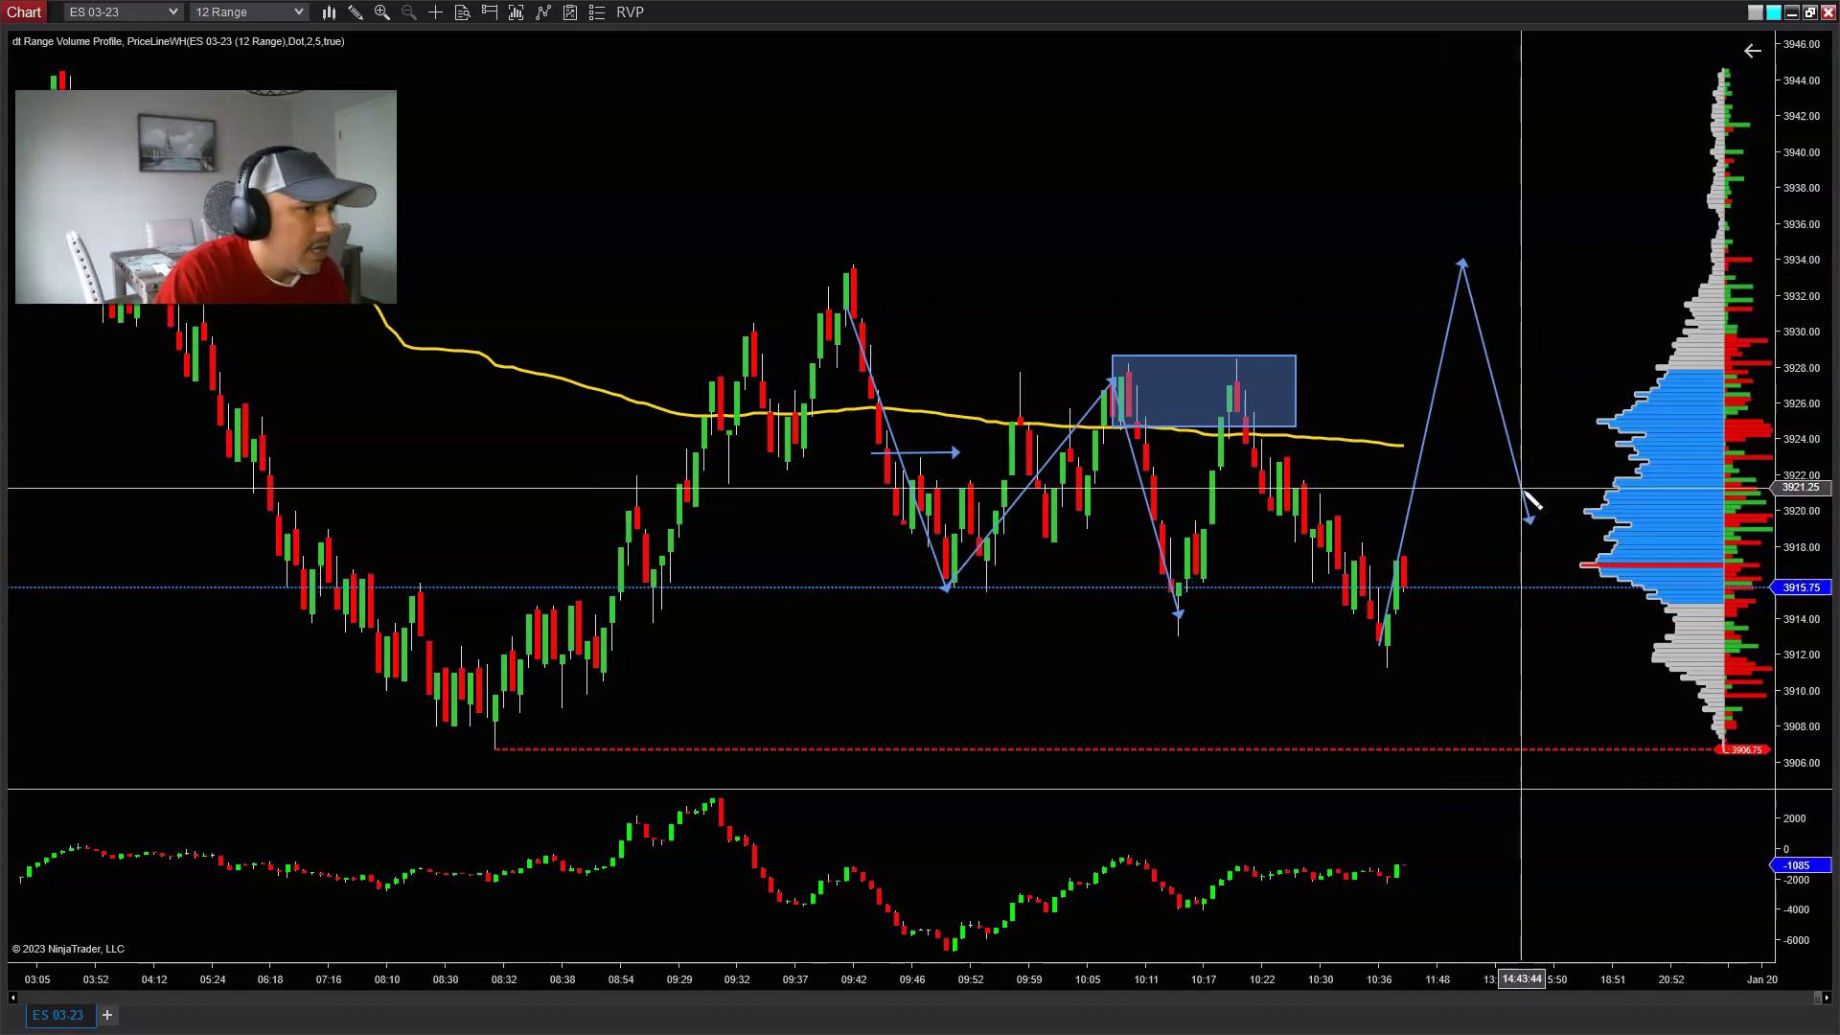
pyautogui.click(1519, 230)
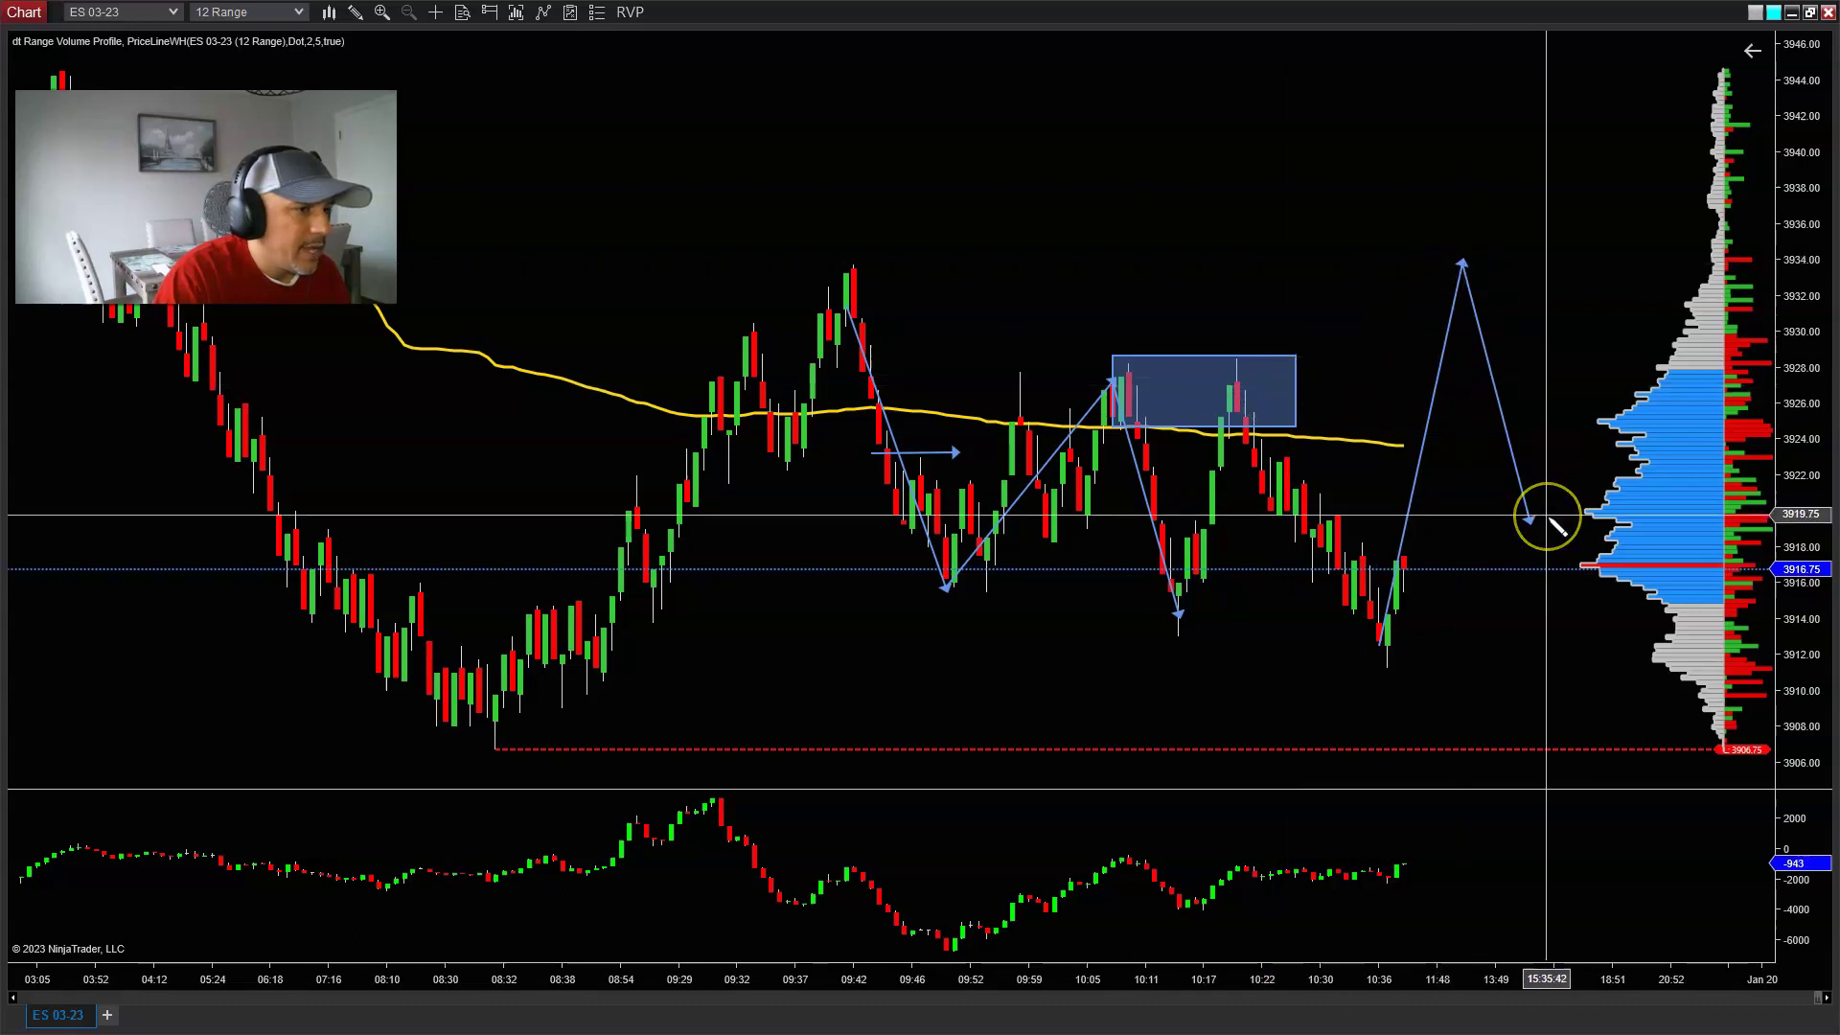
pyautogui.click(1524, 501)
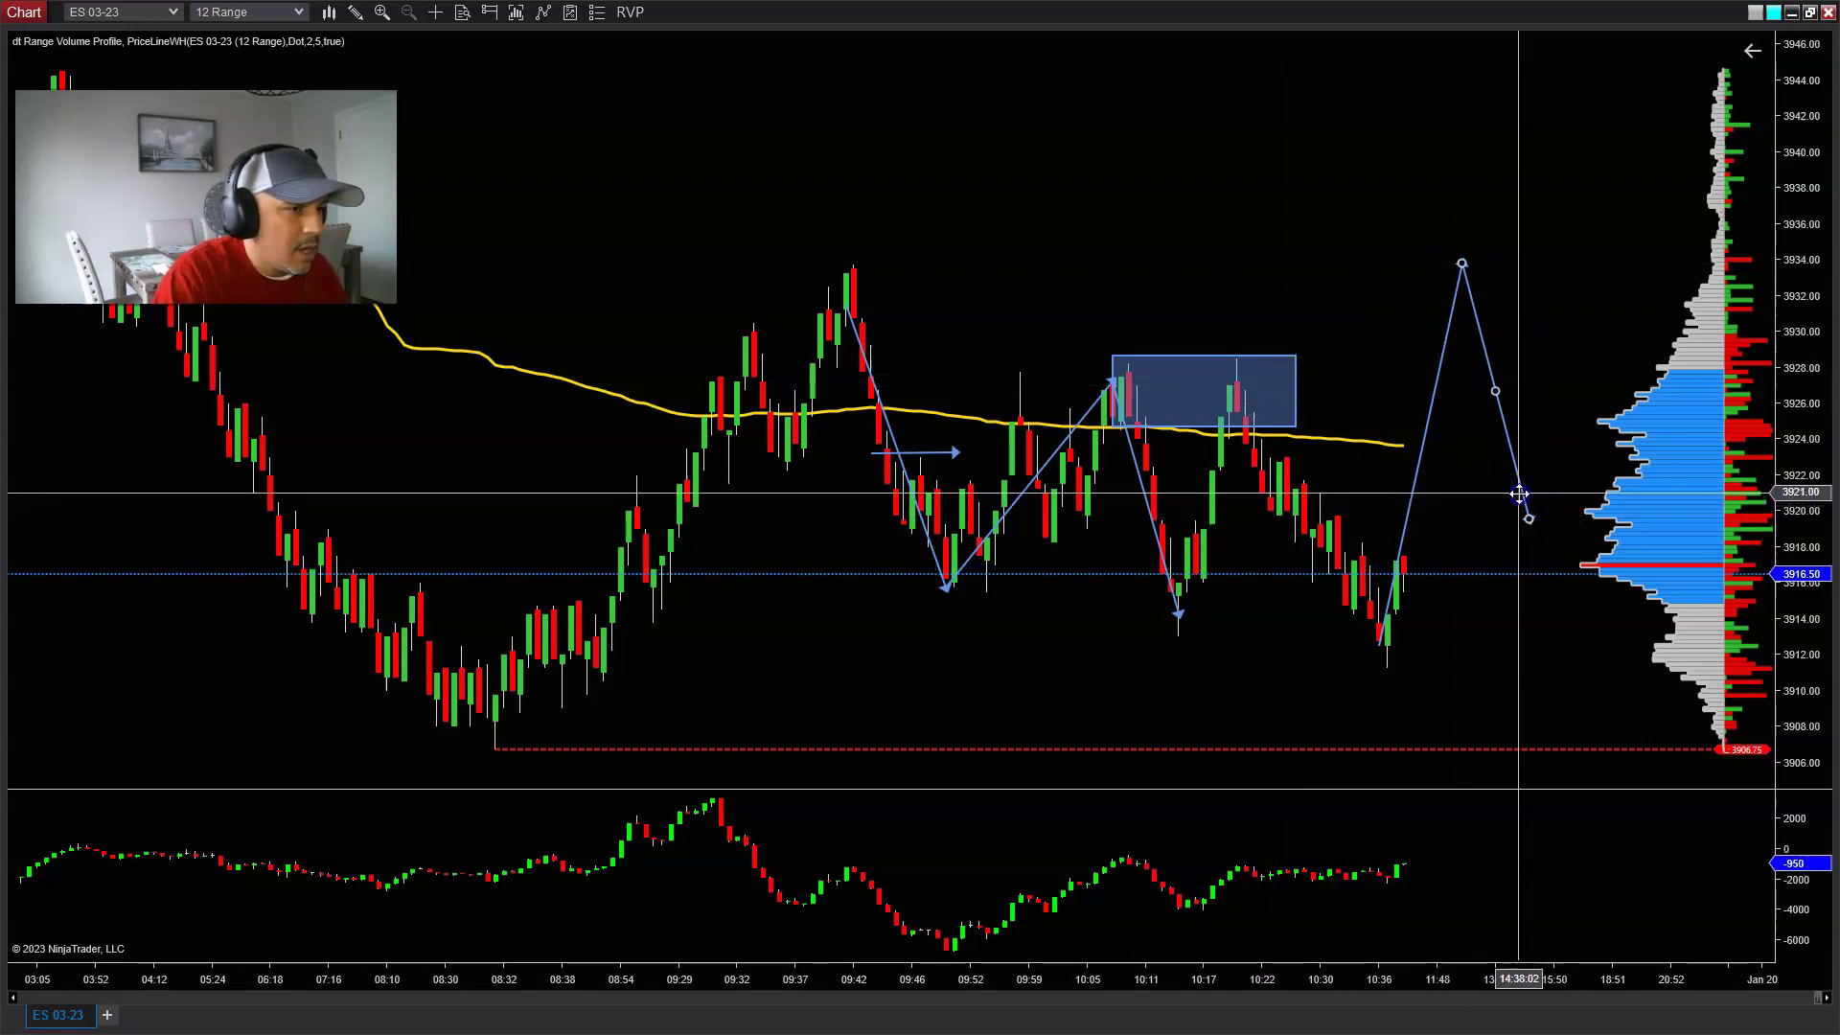
pyautogui.moveTo(1519, 493); pyautogui.dragTo(1423, 434)
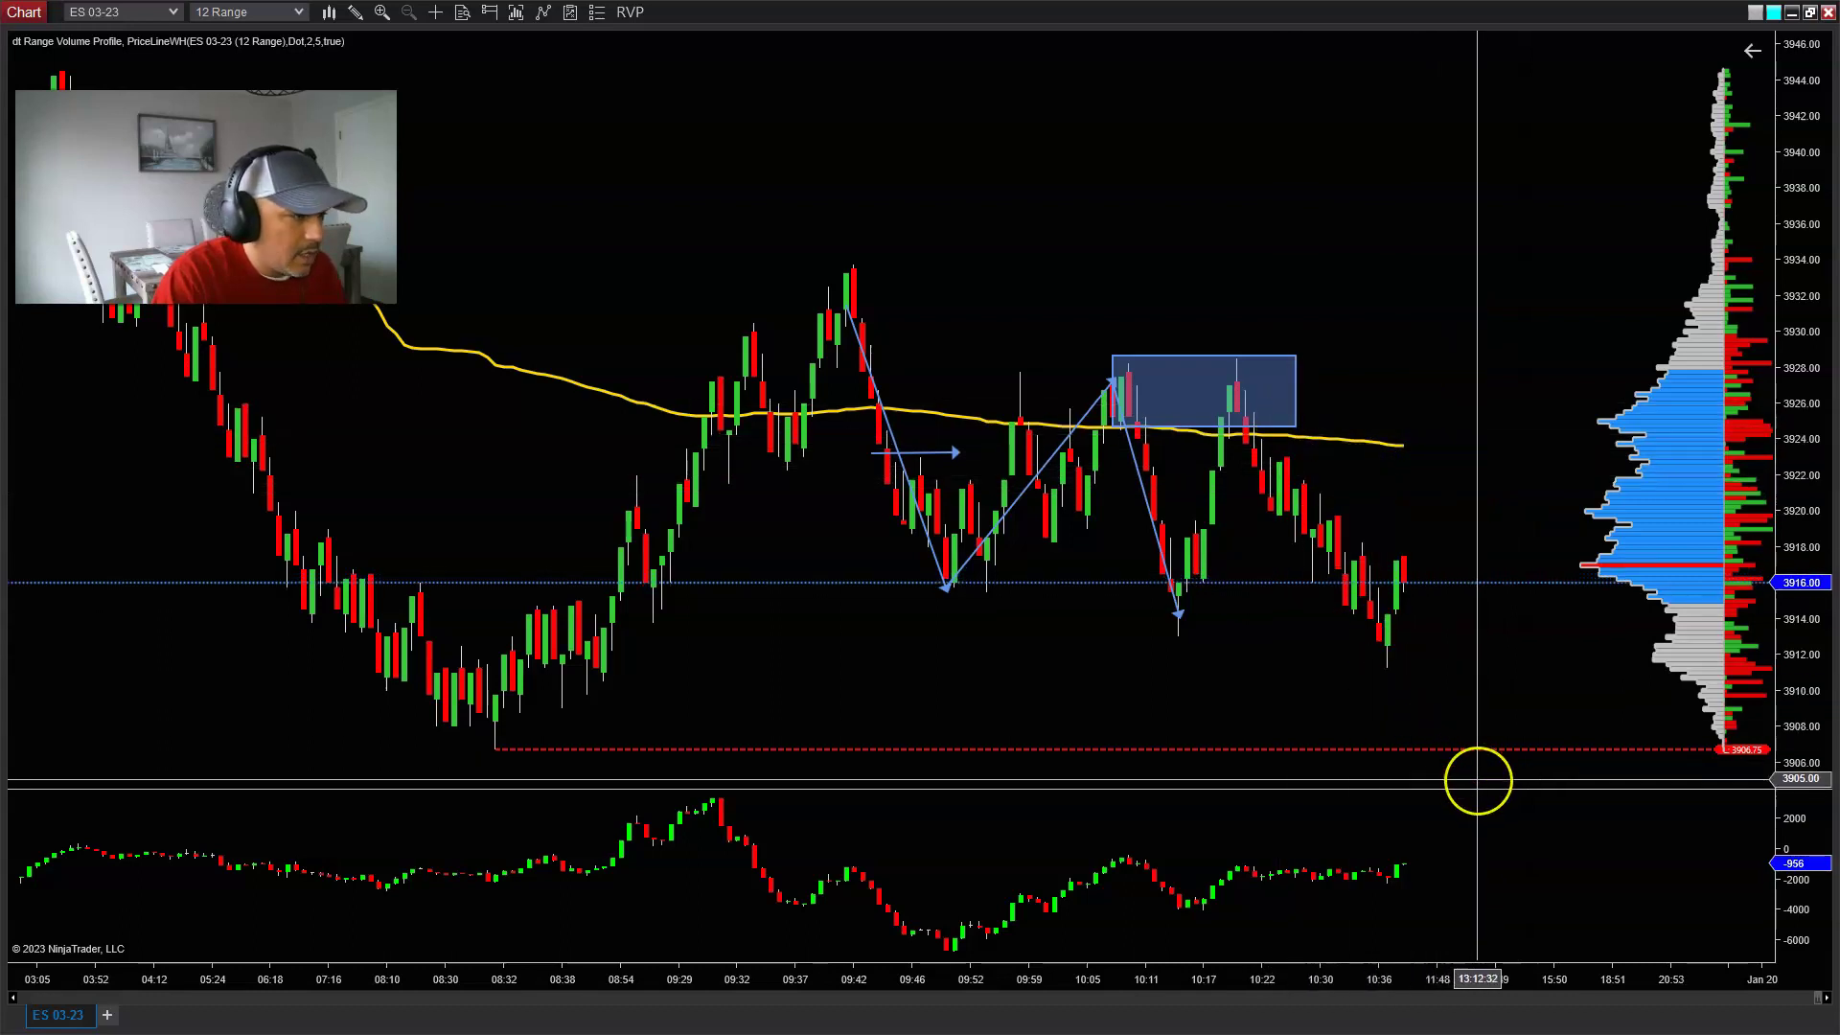
# Step: Draw an arrow line from the rectangle's second swing high down through the red dashed low line to about 3903
pyautogui.moveTo(1778, 718); pyautogui.dragTo(1787, 584)
pyautogui.click(318, 45)
pyautogui.click(350, 13)
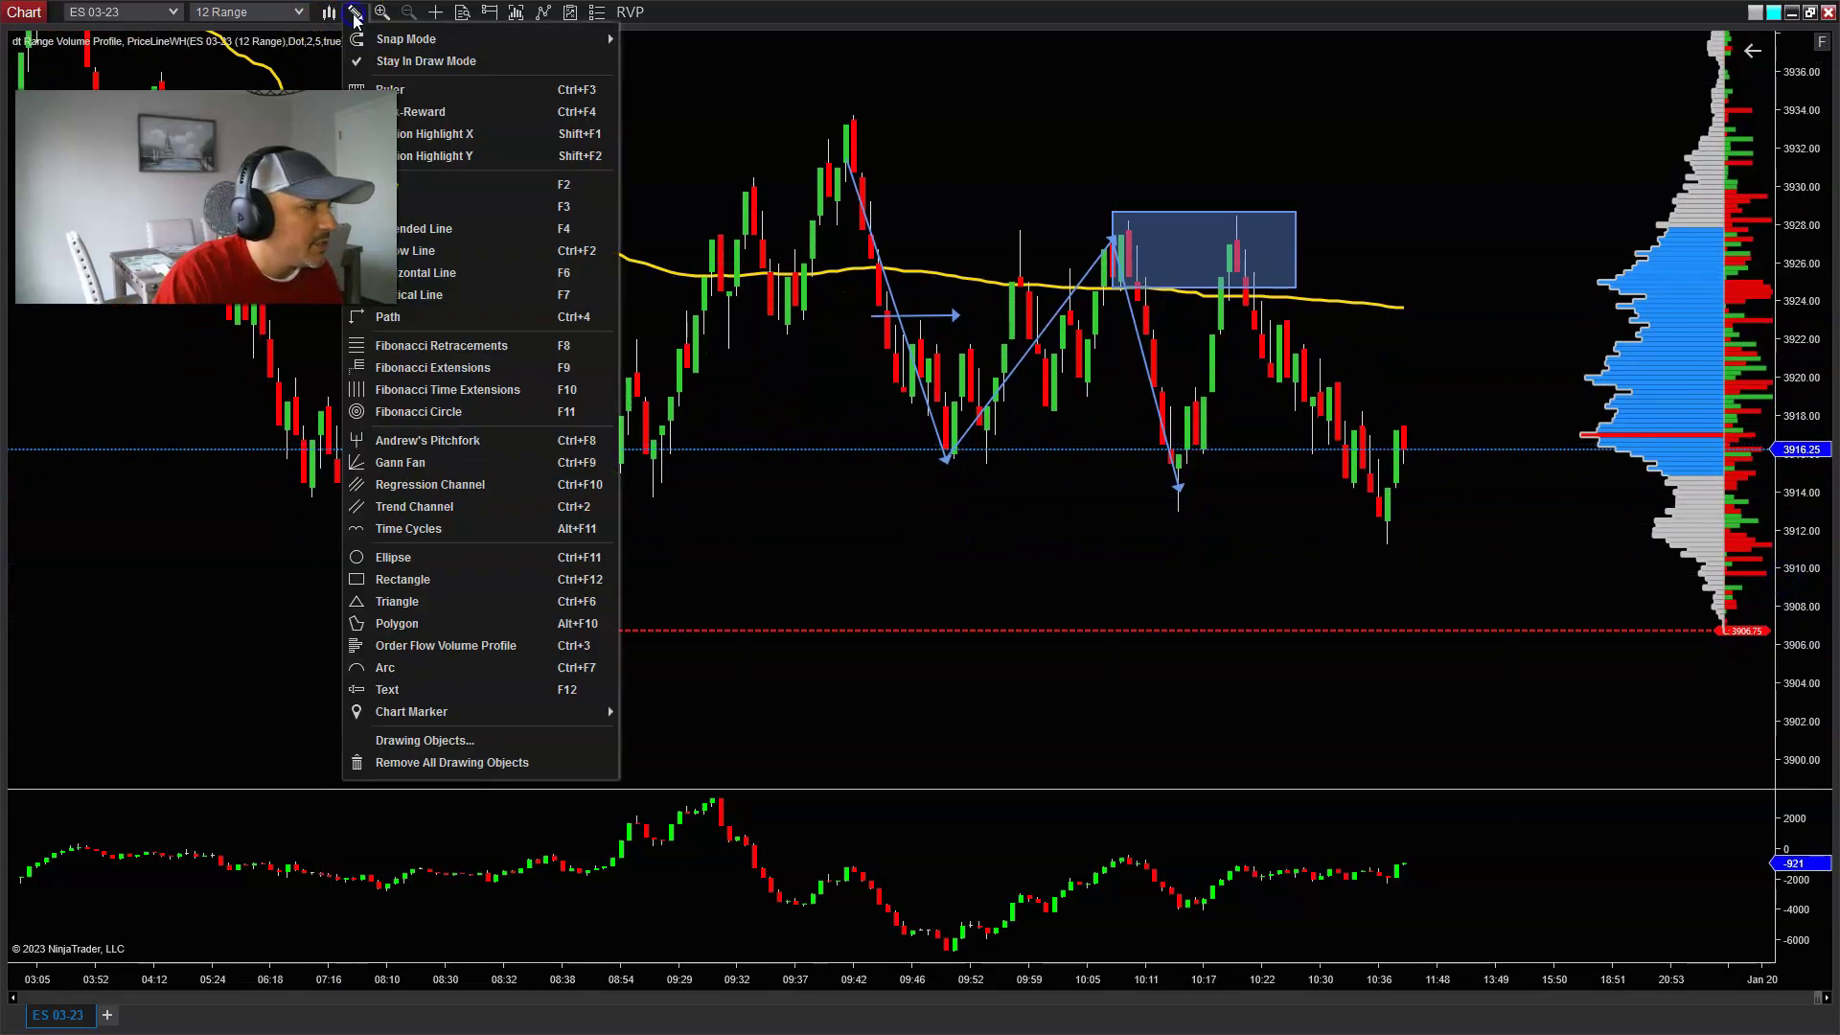
pyautogui.click(428, 257)
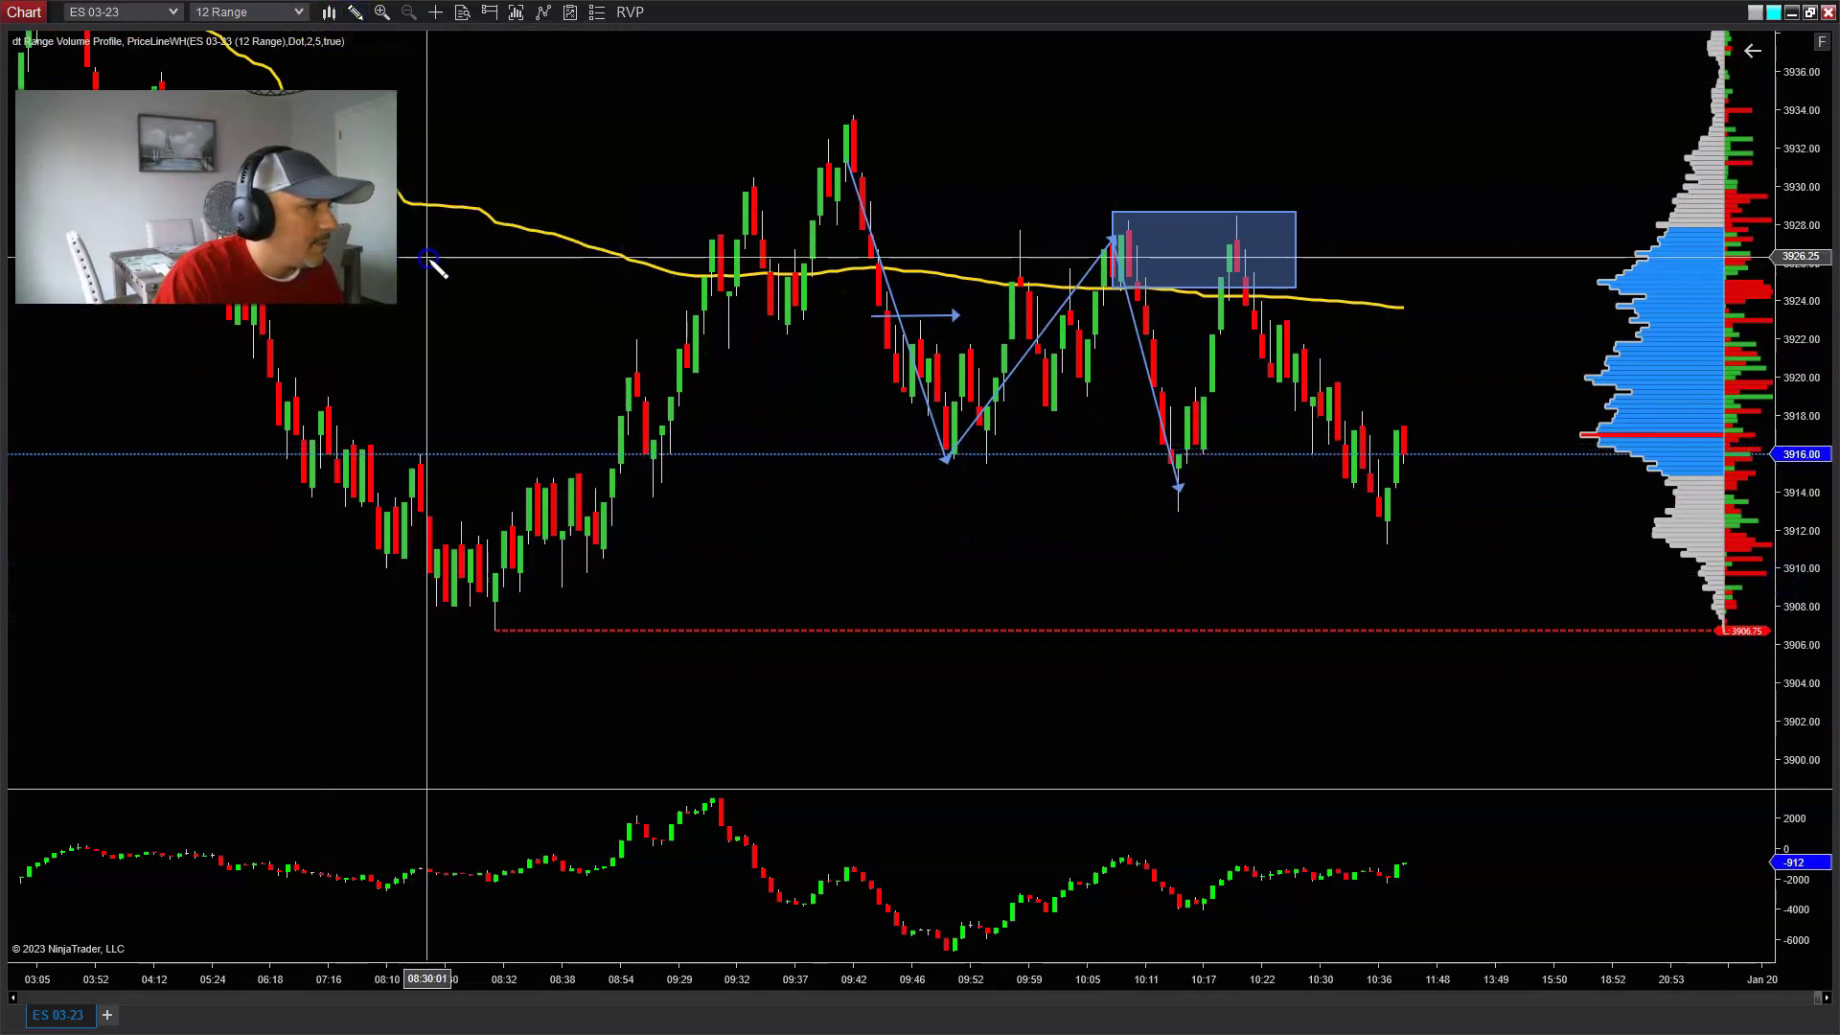
pyautogui.click(1246, 275)
pyautogui.click(1527, 706)
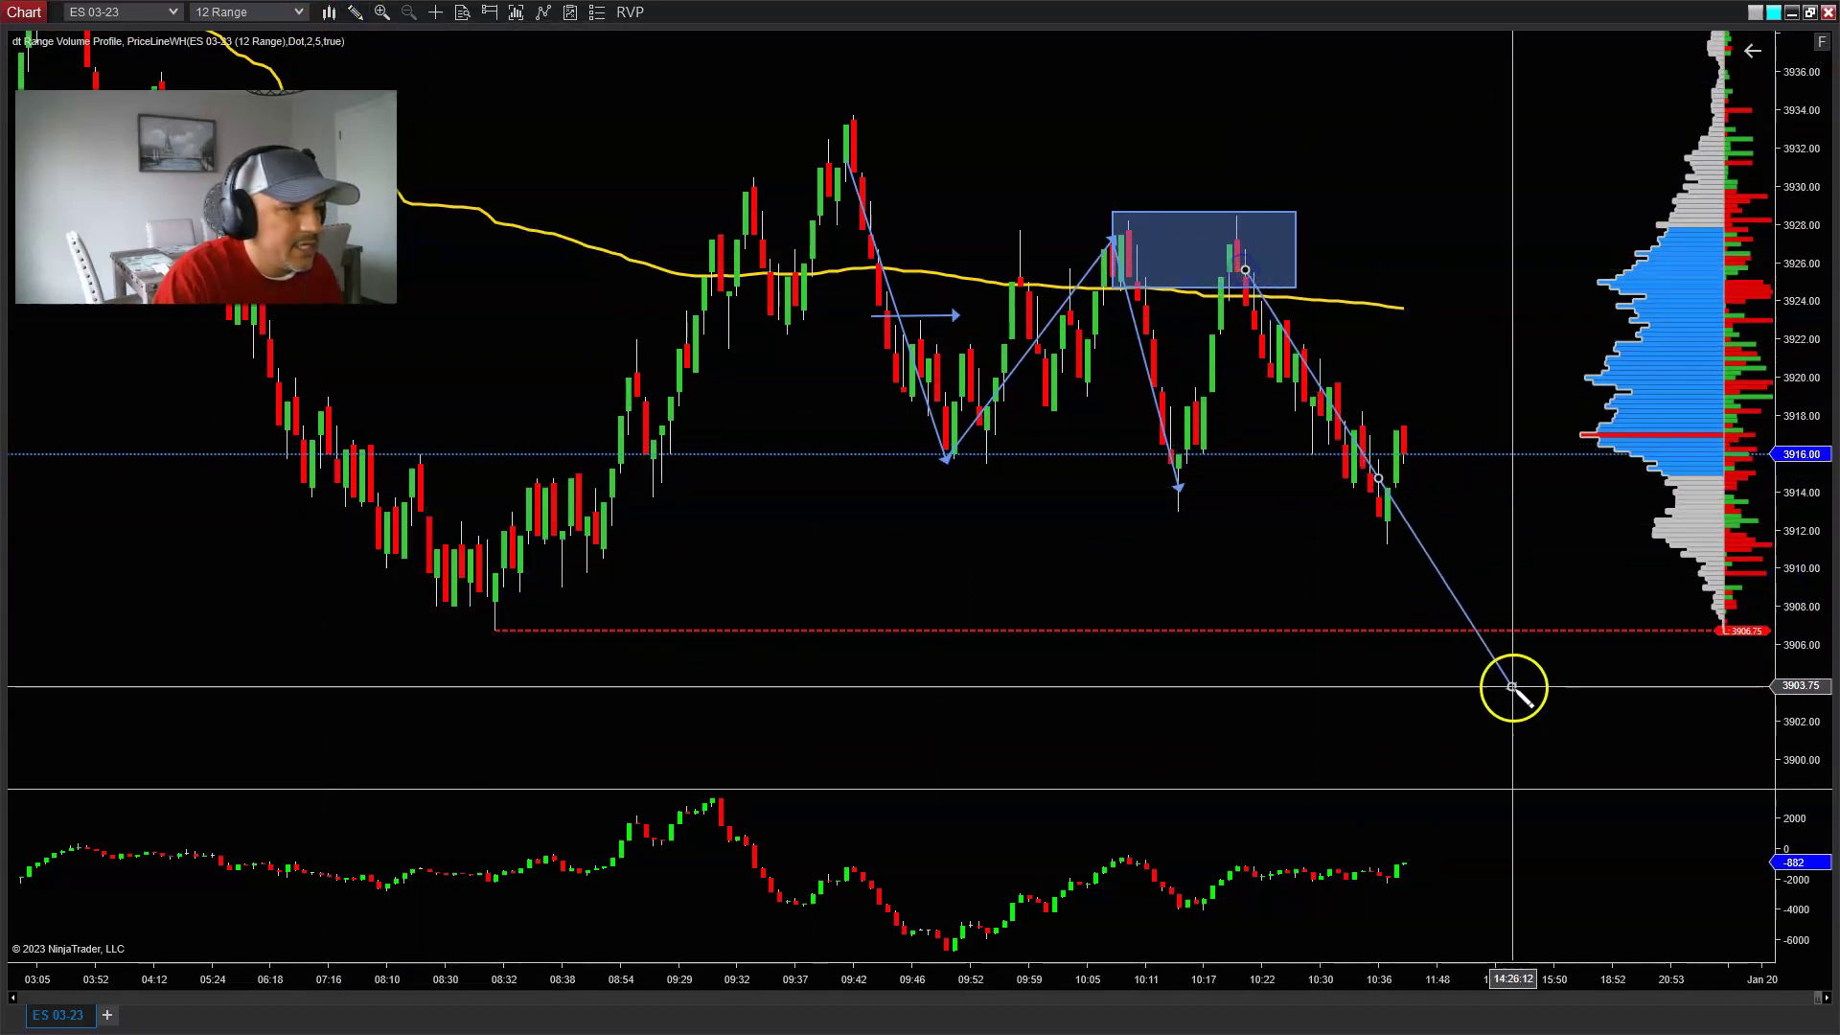
# Step: Add a nearly horizontal arrow beneath the 08:32 low and a vertical arrow rising to about 3915 beside the projected decline
pyautogui.click(353, 642)
pyautogui.click(677, 652)
pyautogui.click(1416, 657)
pyautogui.click(1250, 474)
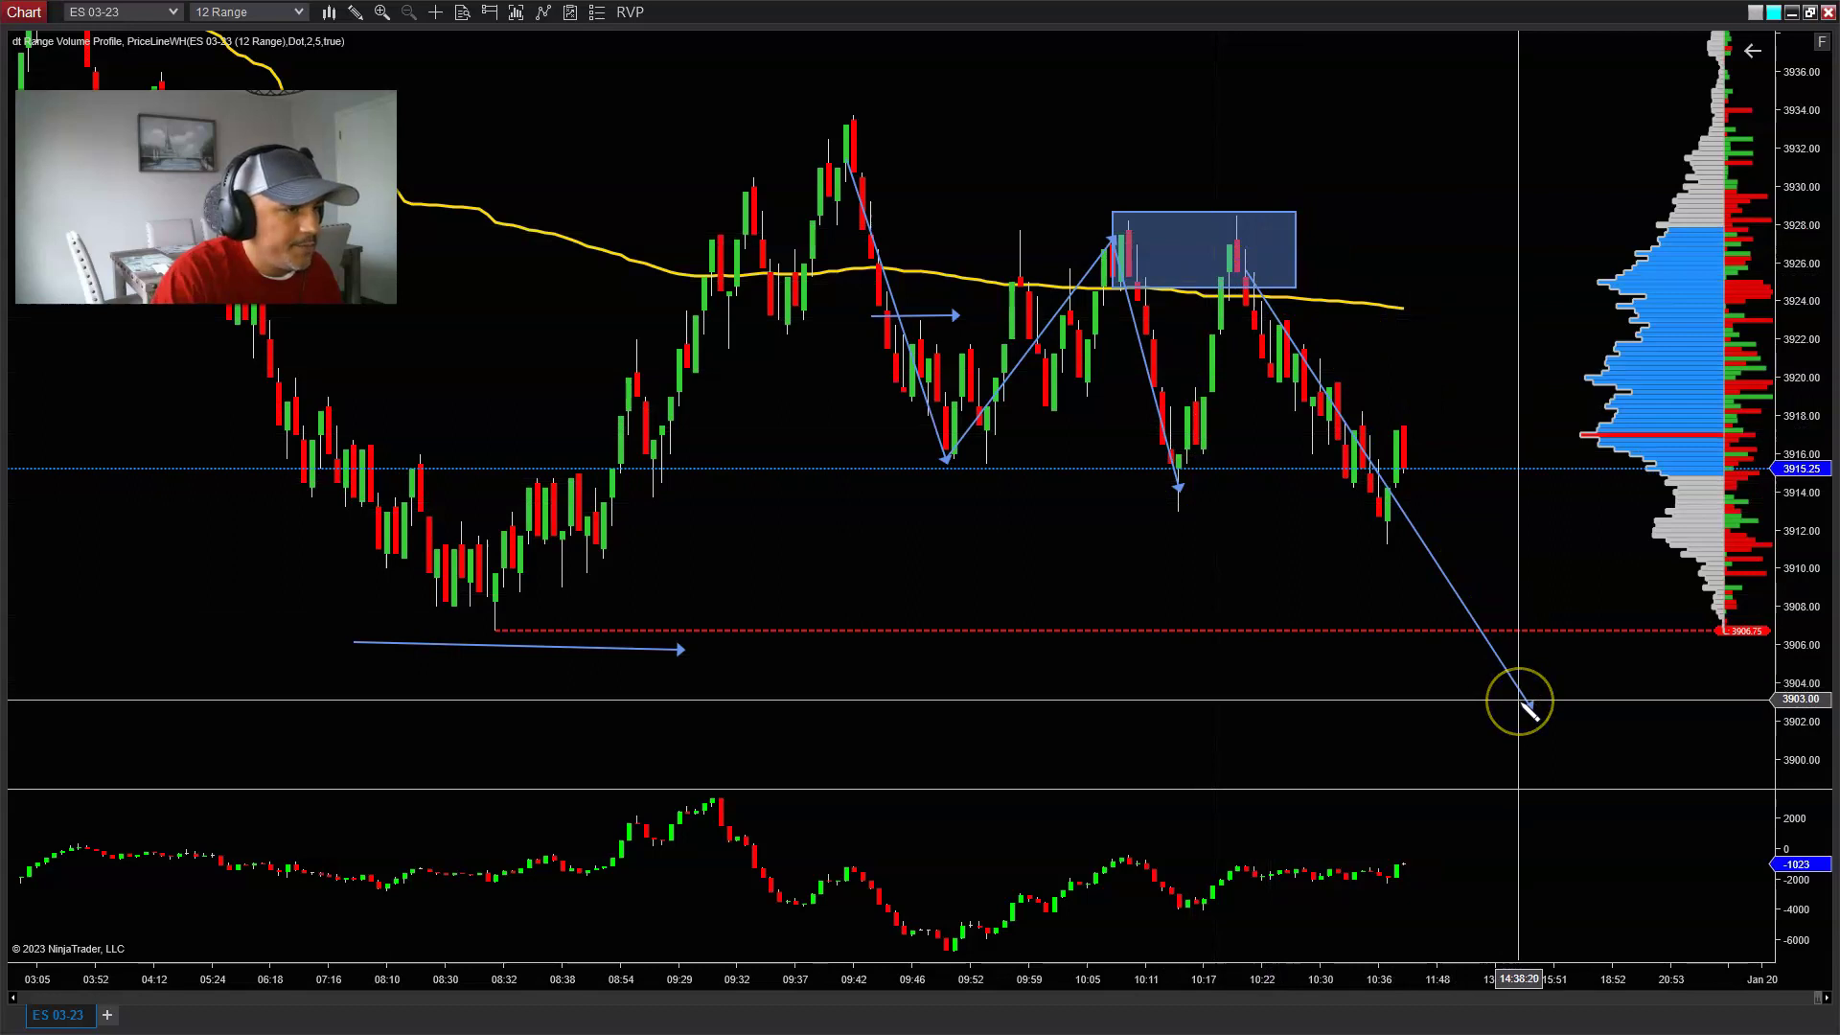
pyautogui.click(1518, 674)
pyautogui.click(1525, 489)
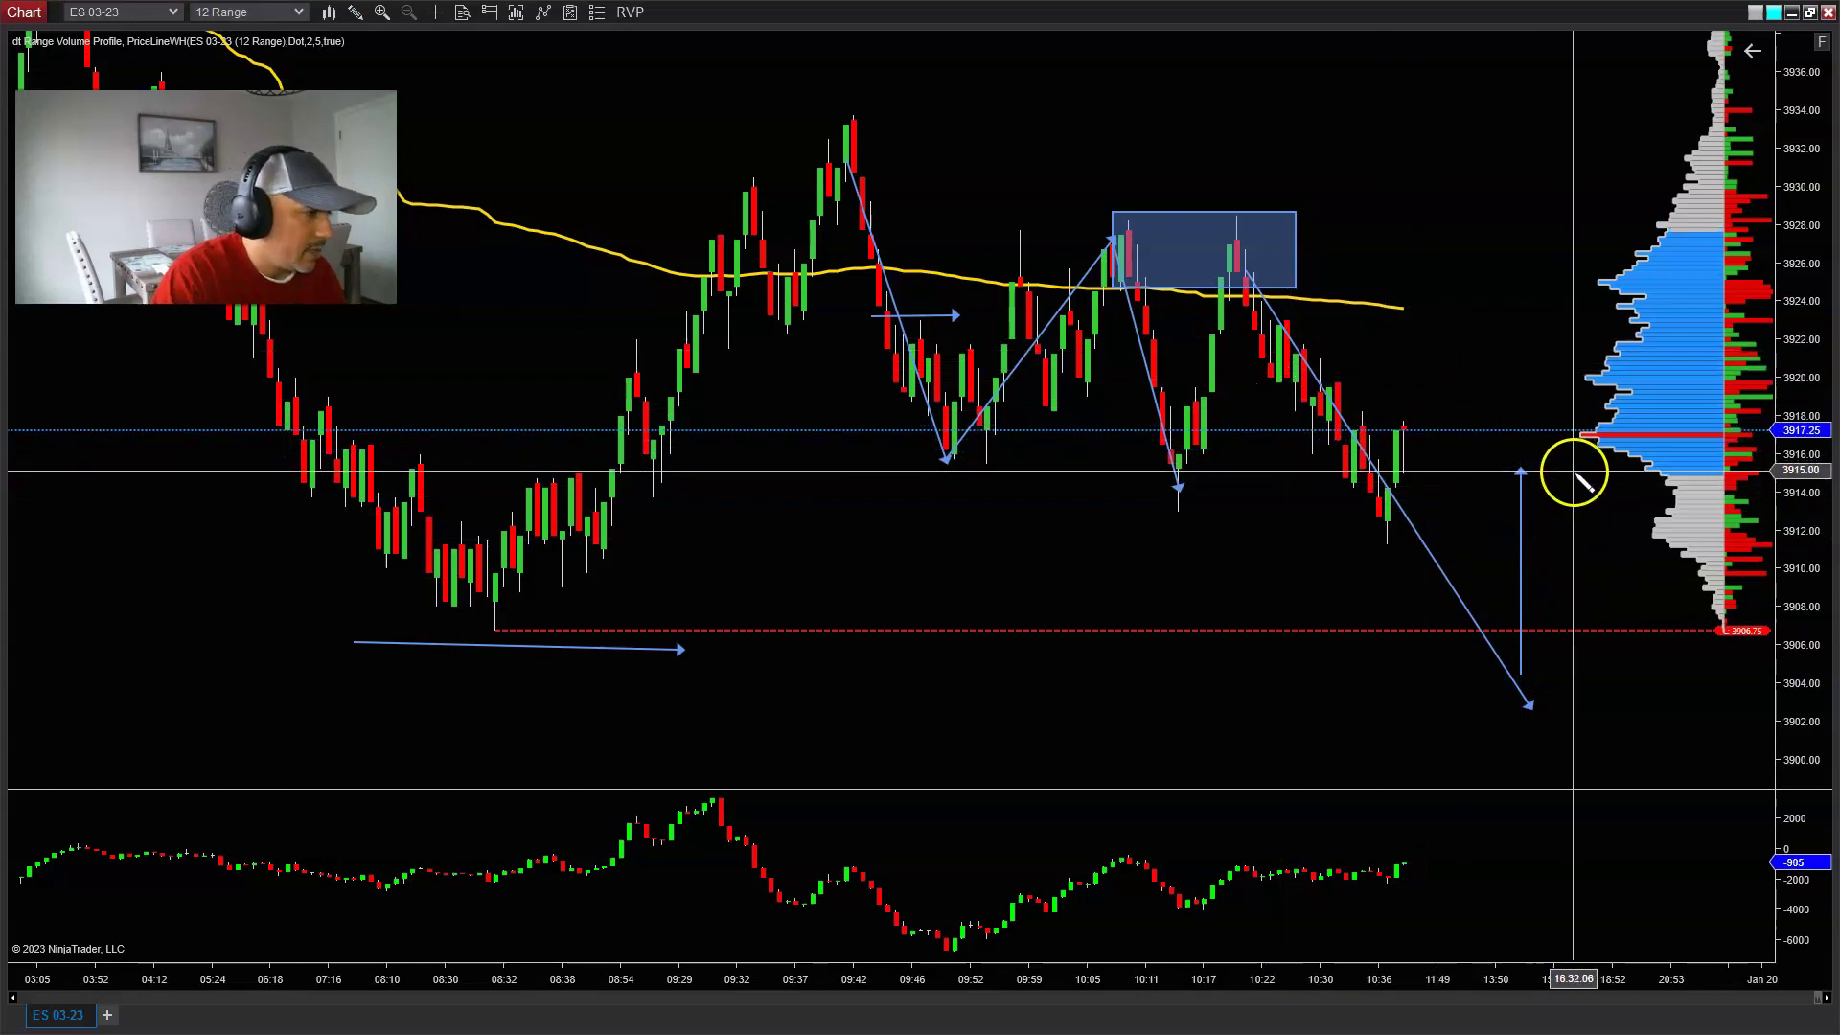
# Step: Delete the vertical arrow, the projected decline arrow and the arrow beneath the 08:32 low
pyautogui.click(1525, 522)
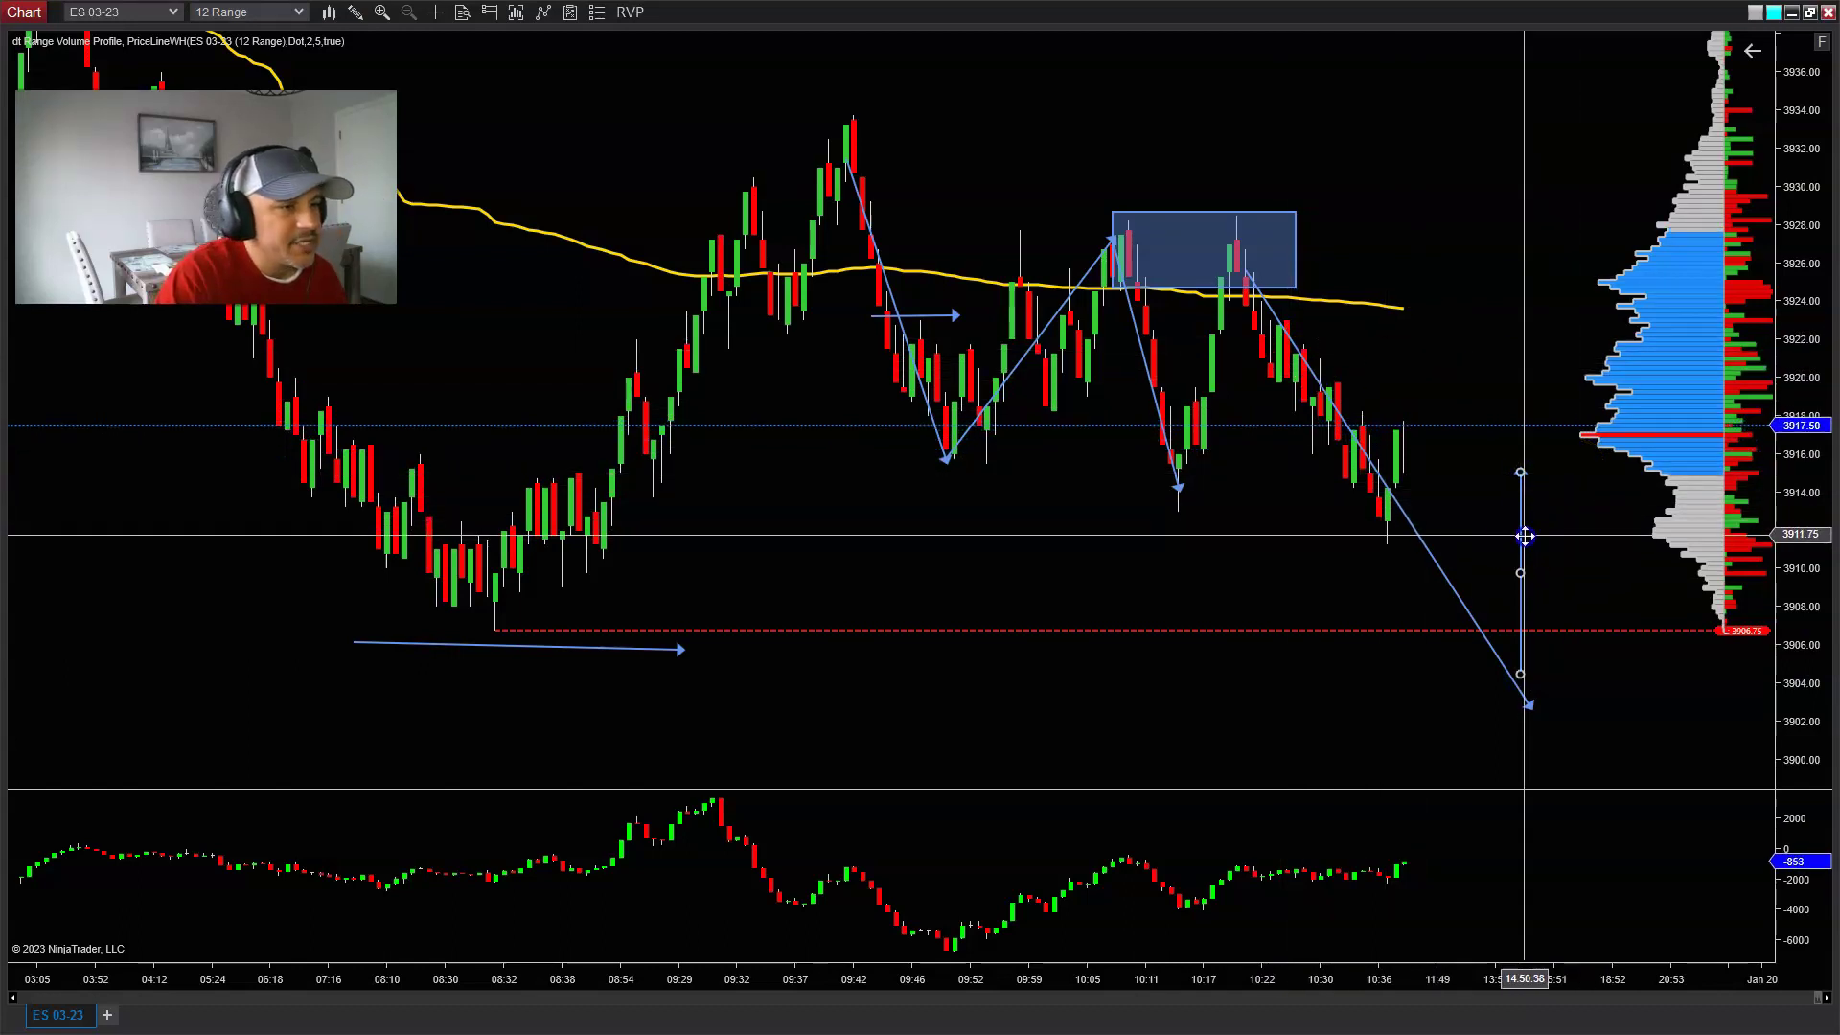
pyautogui.click(1438, 565)
pyautogui.press('Delete')
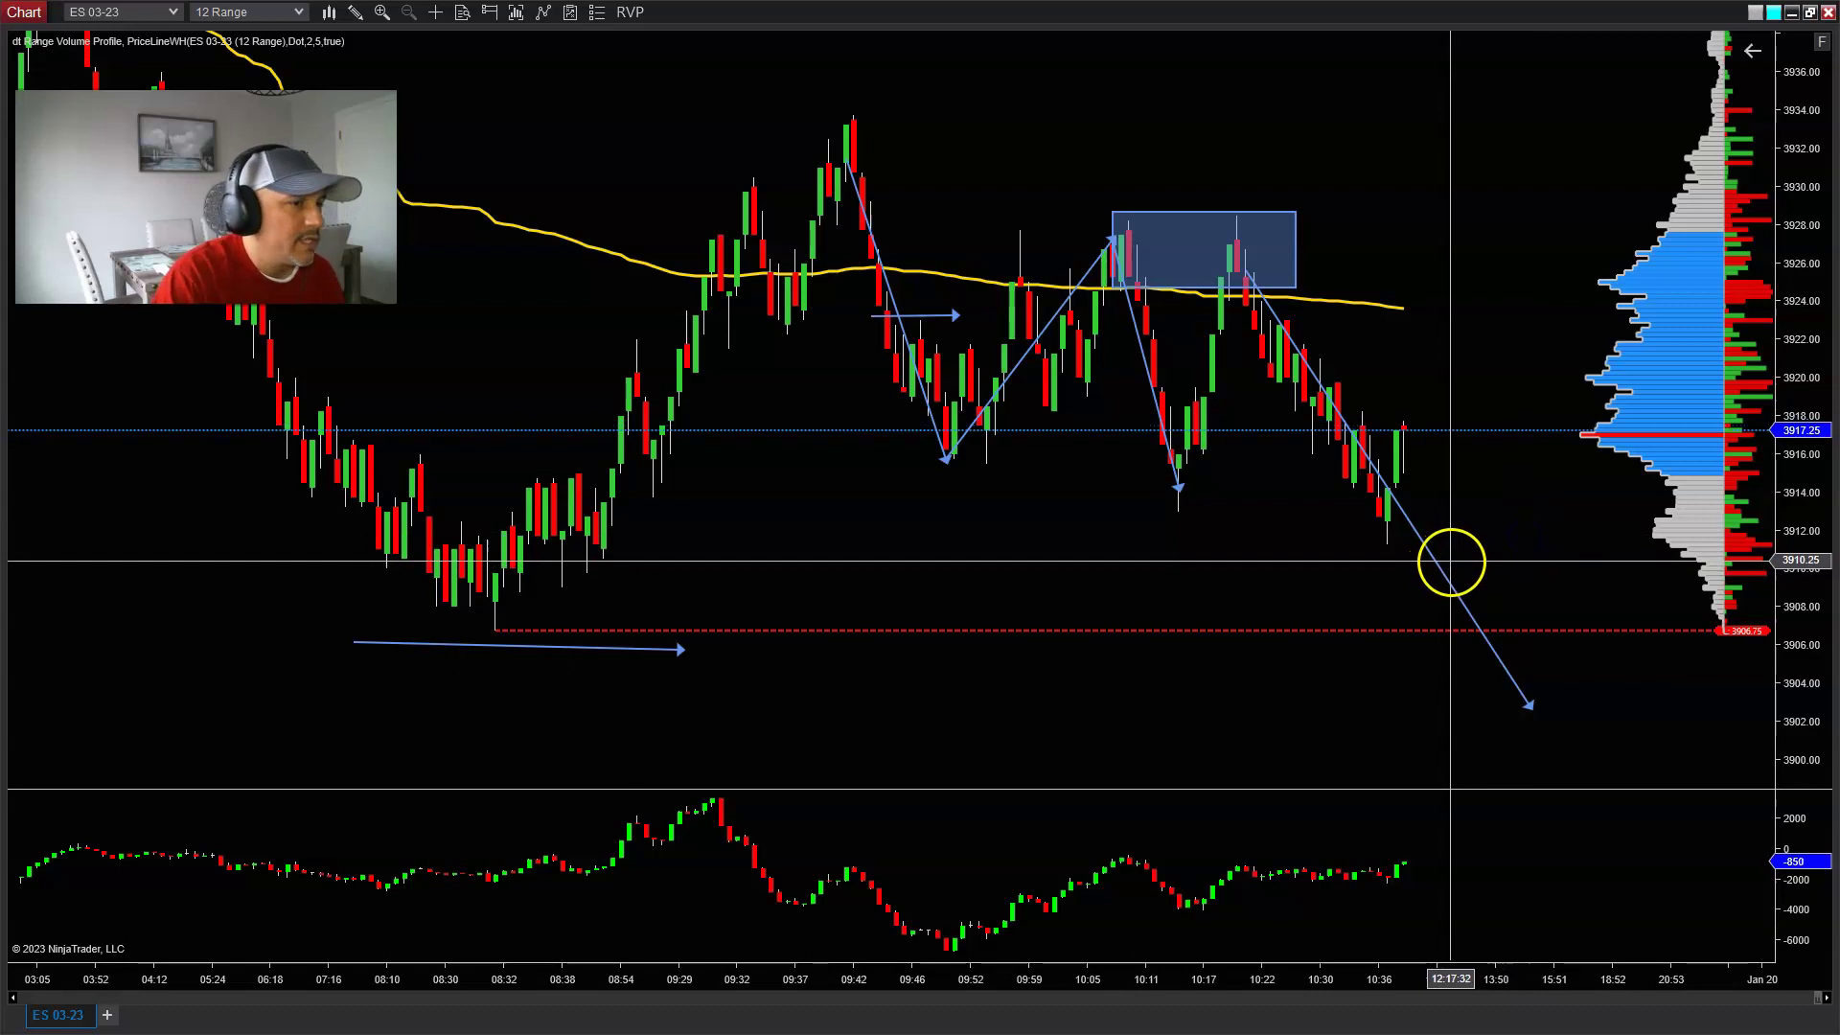
pyautogui.press('Delete')
pyautogui.click(678, 649)
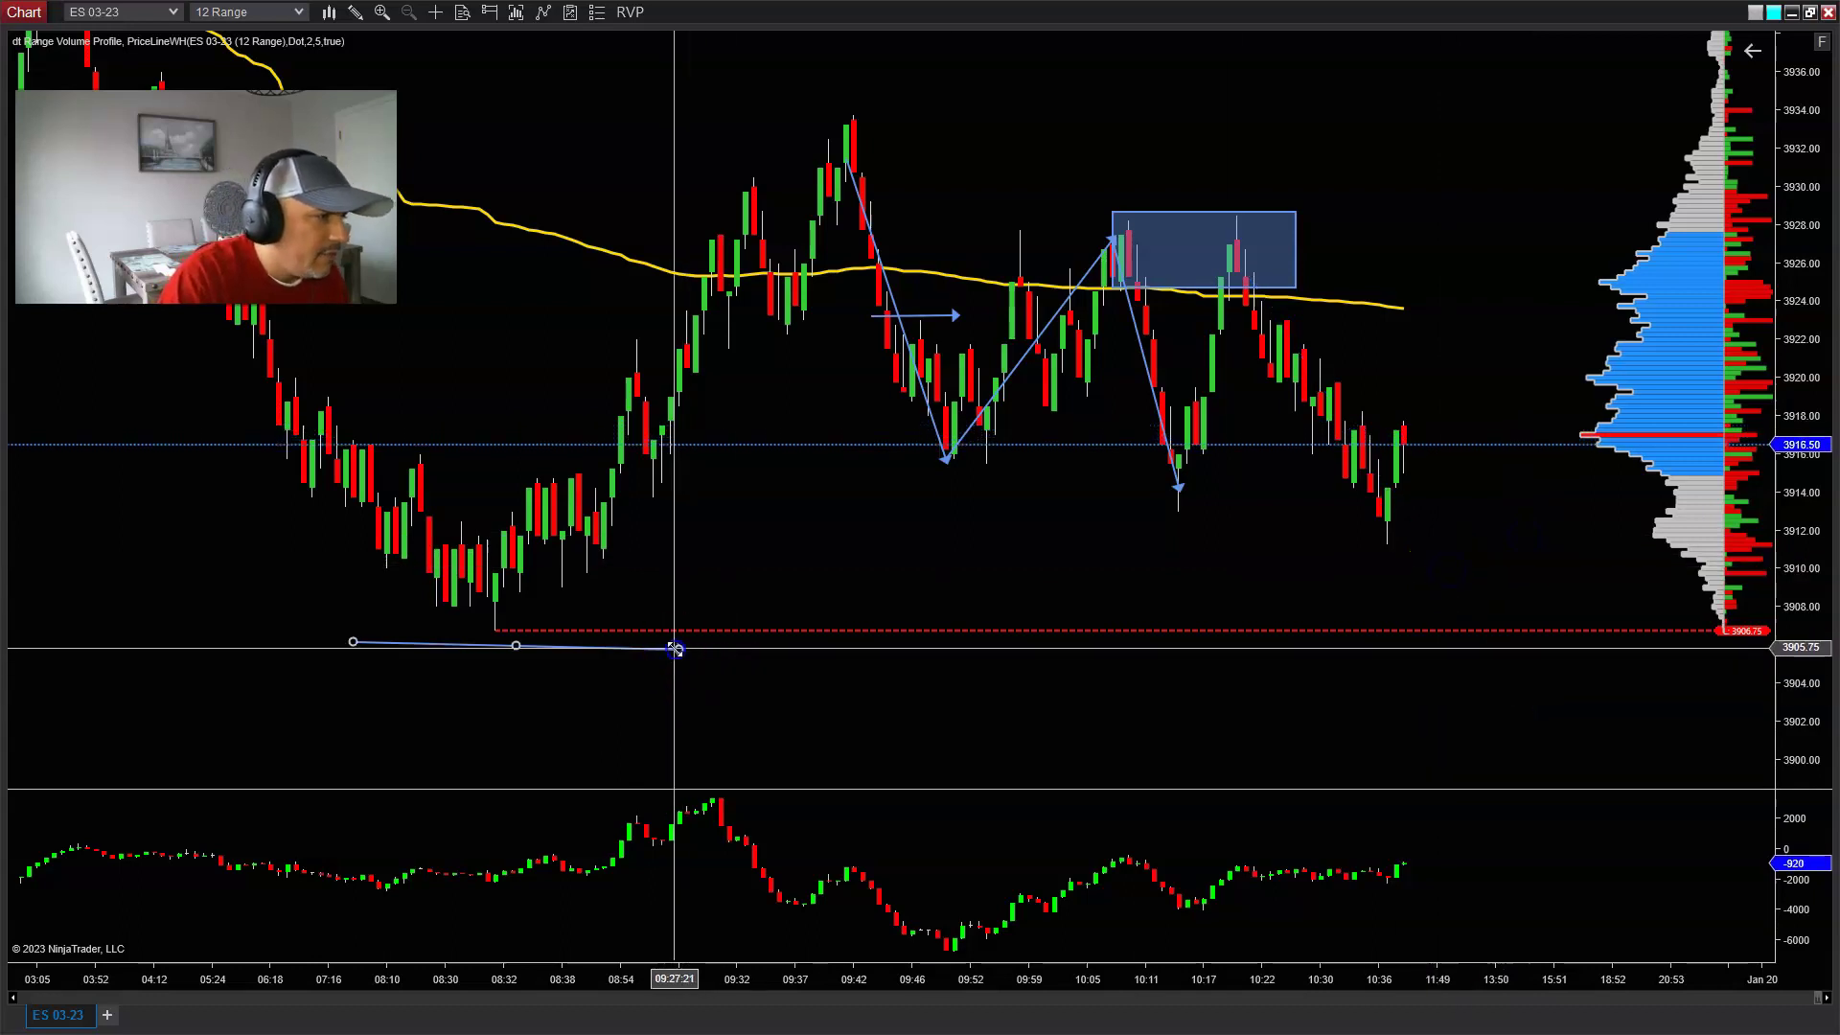
pyautogui.press('Delete')
# Step: Return the price axis of the 12 Range chart to automatic scaling
pyautogui.click(1483, 616)
pyautogui.click(1710, 305)
pyautogui.click(1810, 63)
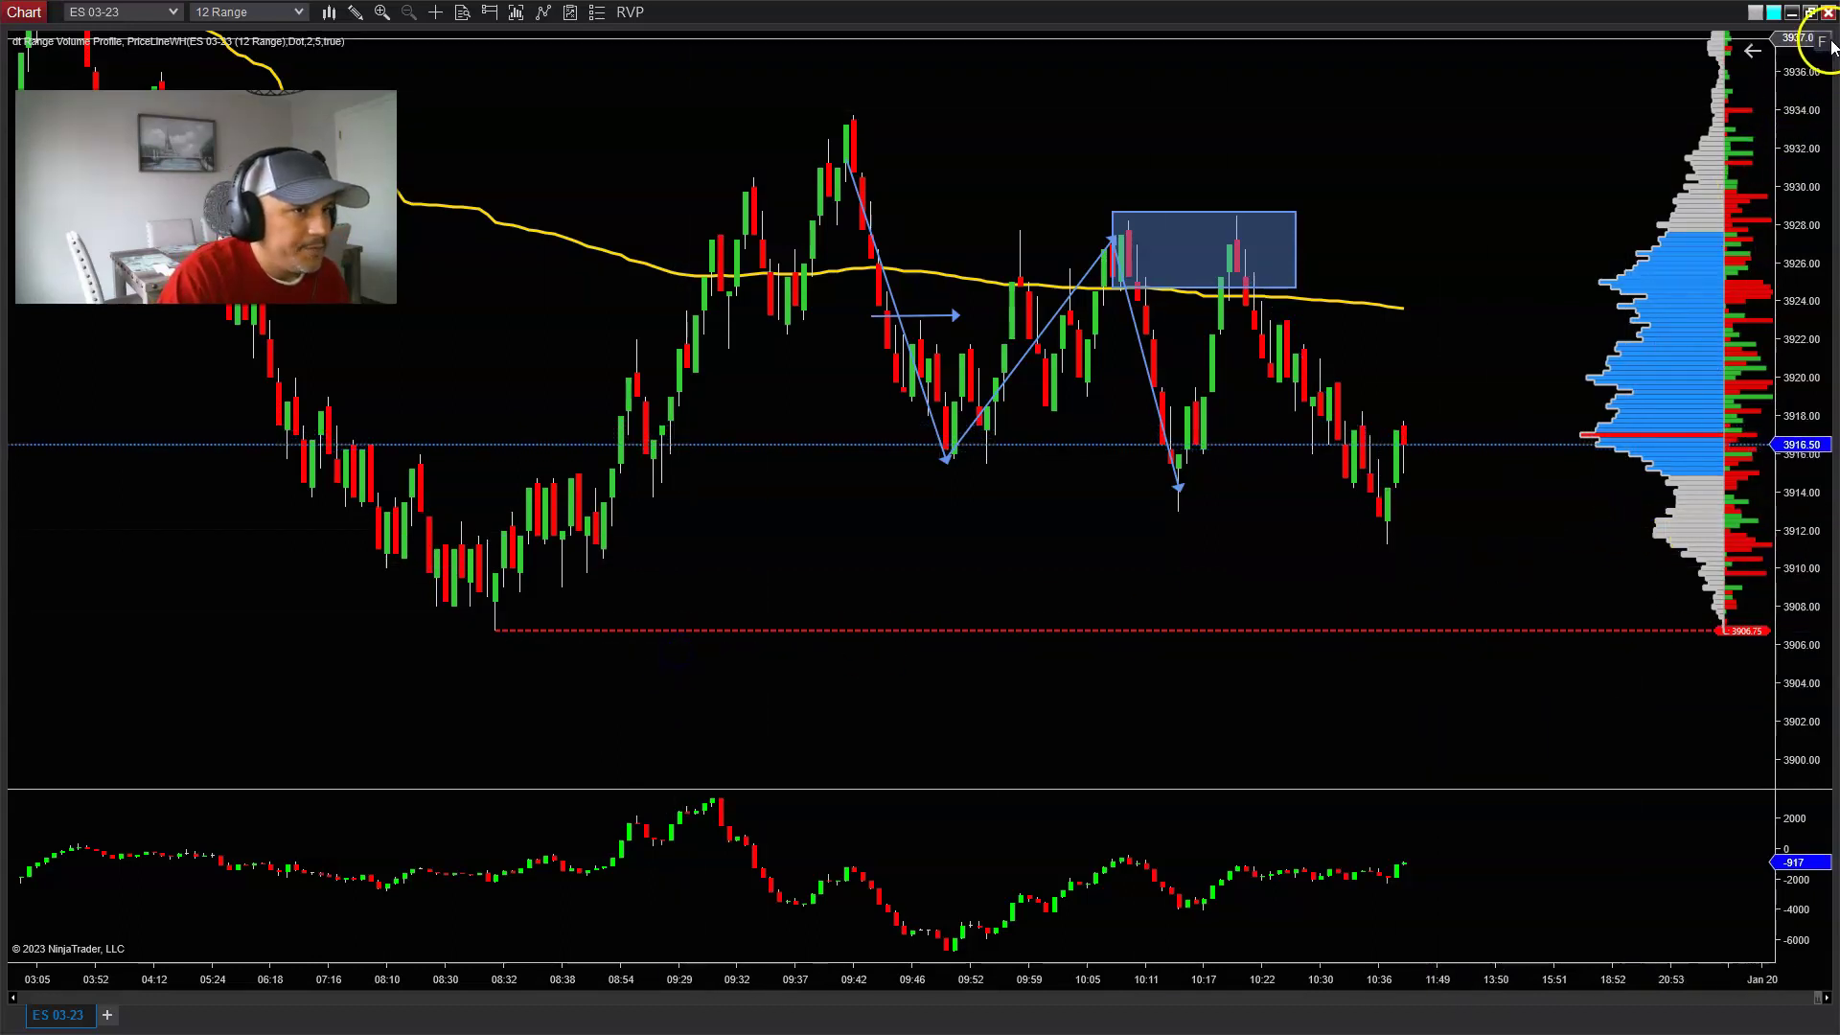
pyautogui.moveTo(1832, 46); pyautogui.dragTo(1811, 115)
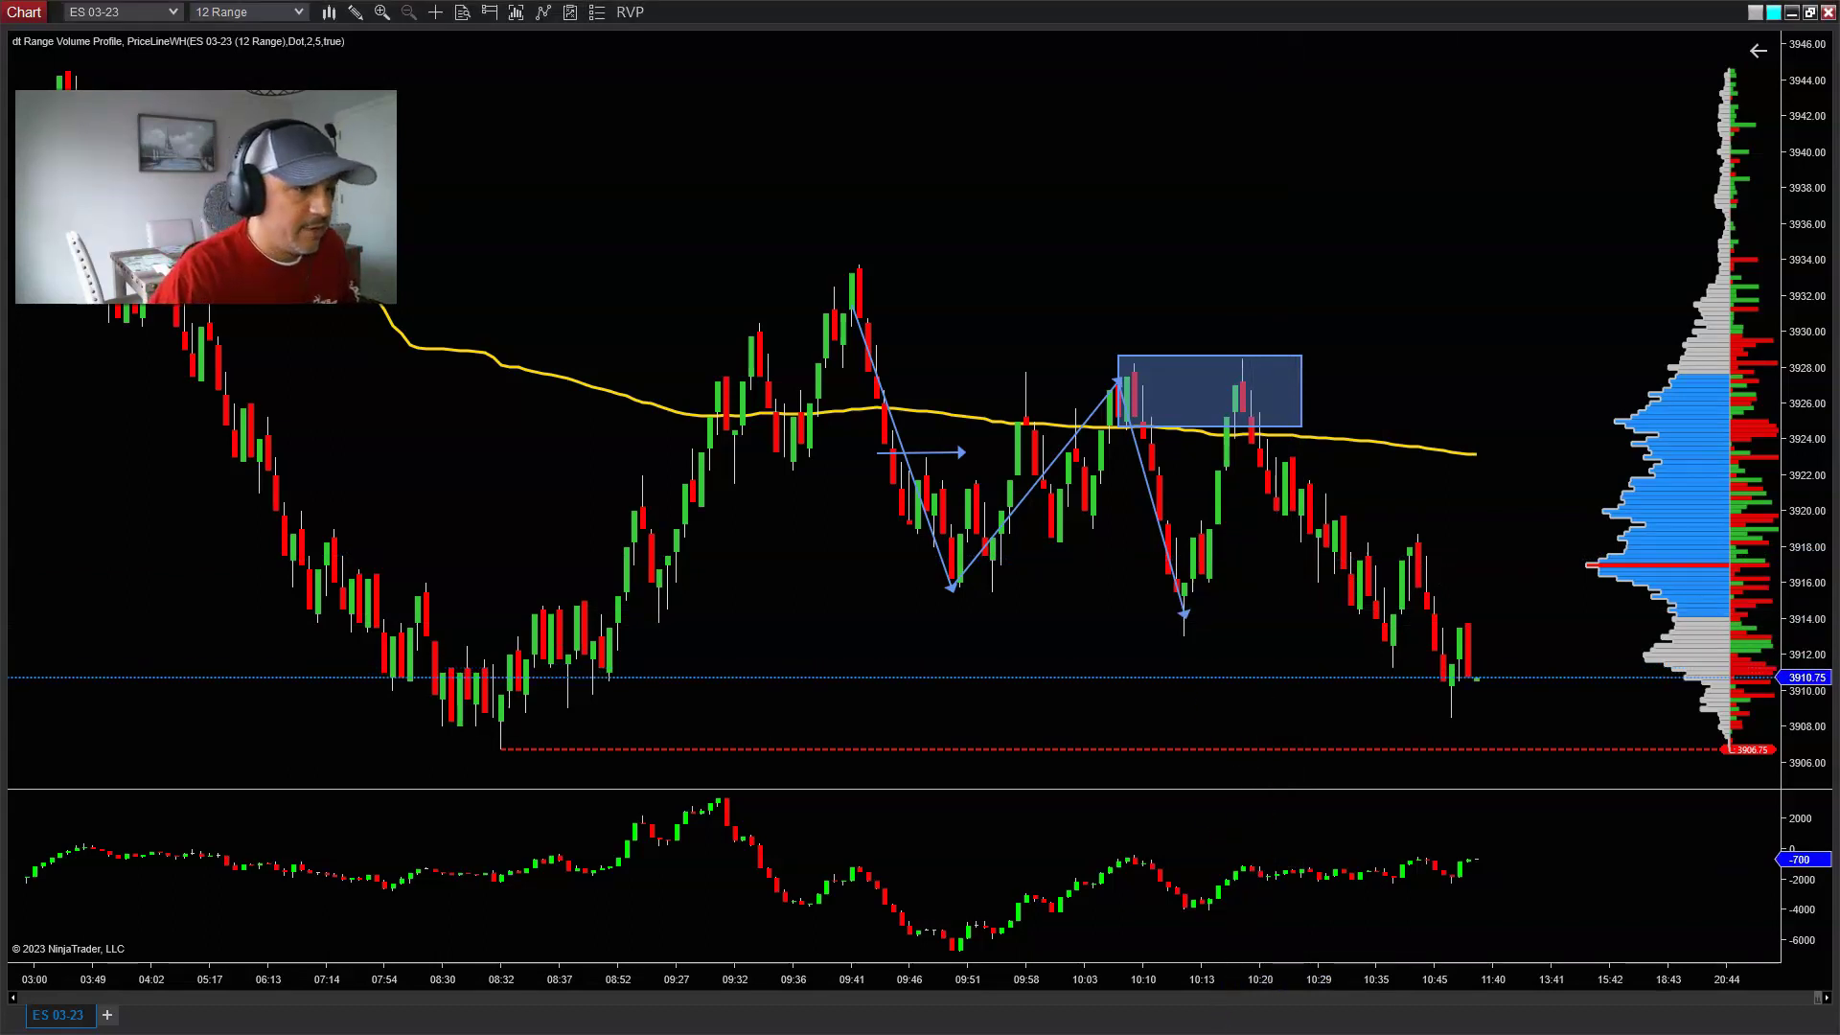
# Step: Examine the latest swing lows and highs against the morning lows and the red dashed low line
pyautogui.click(1395, 746)
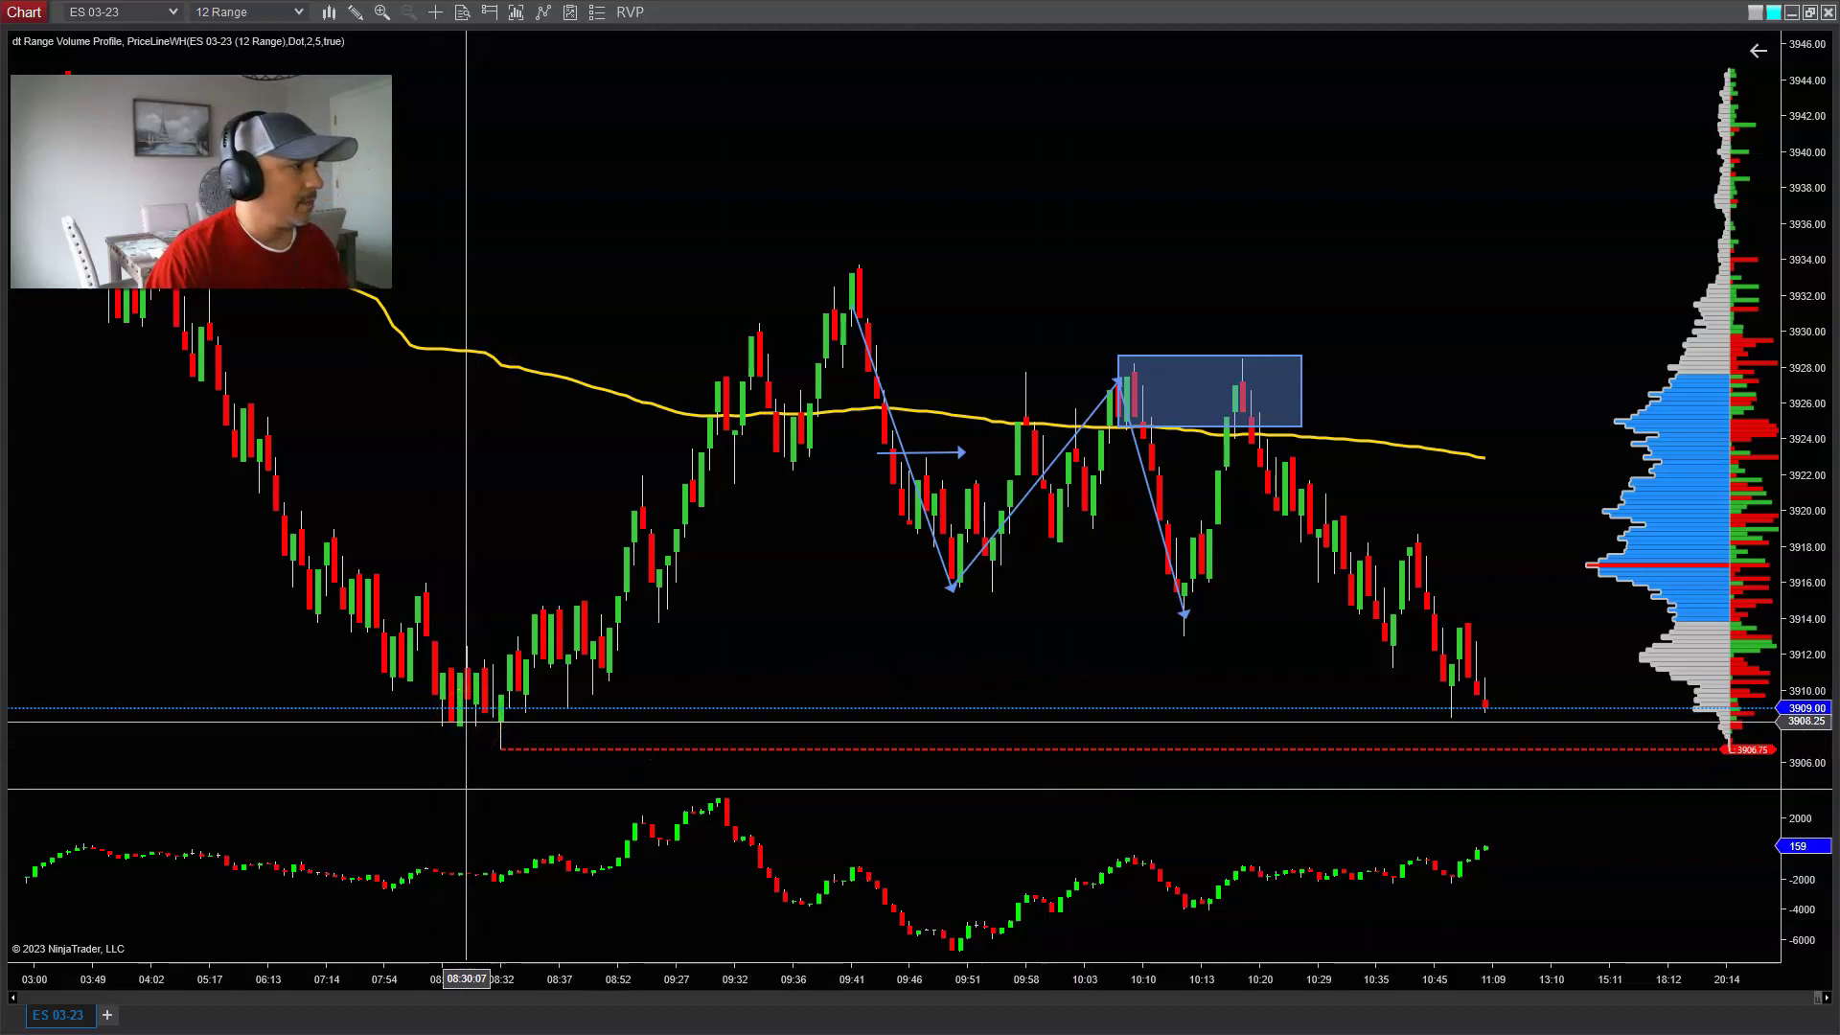
pyautogui.click(1368, 719)
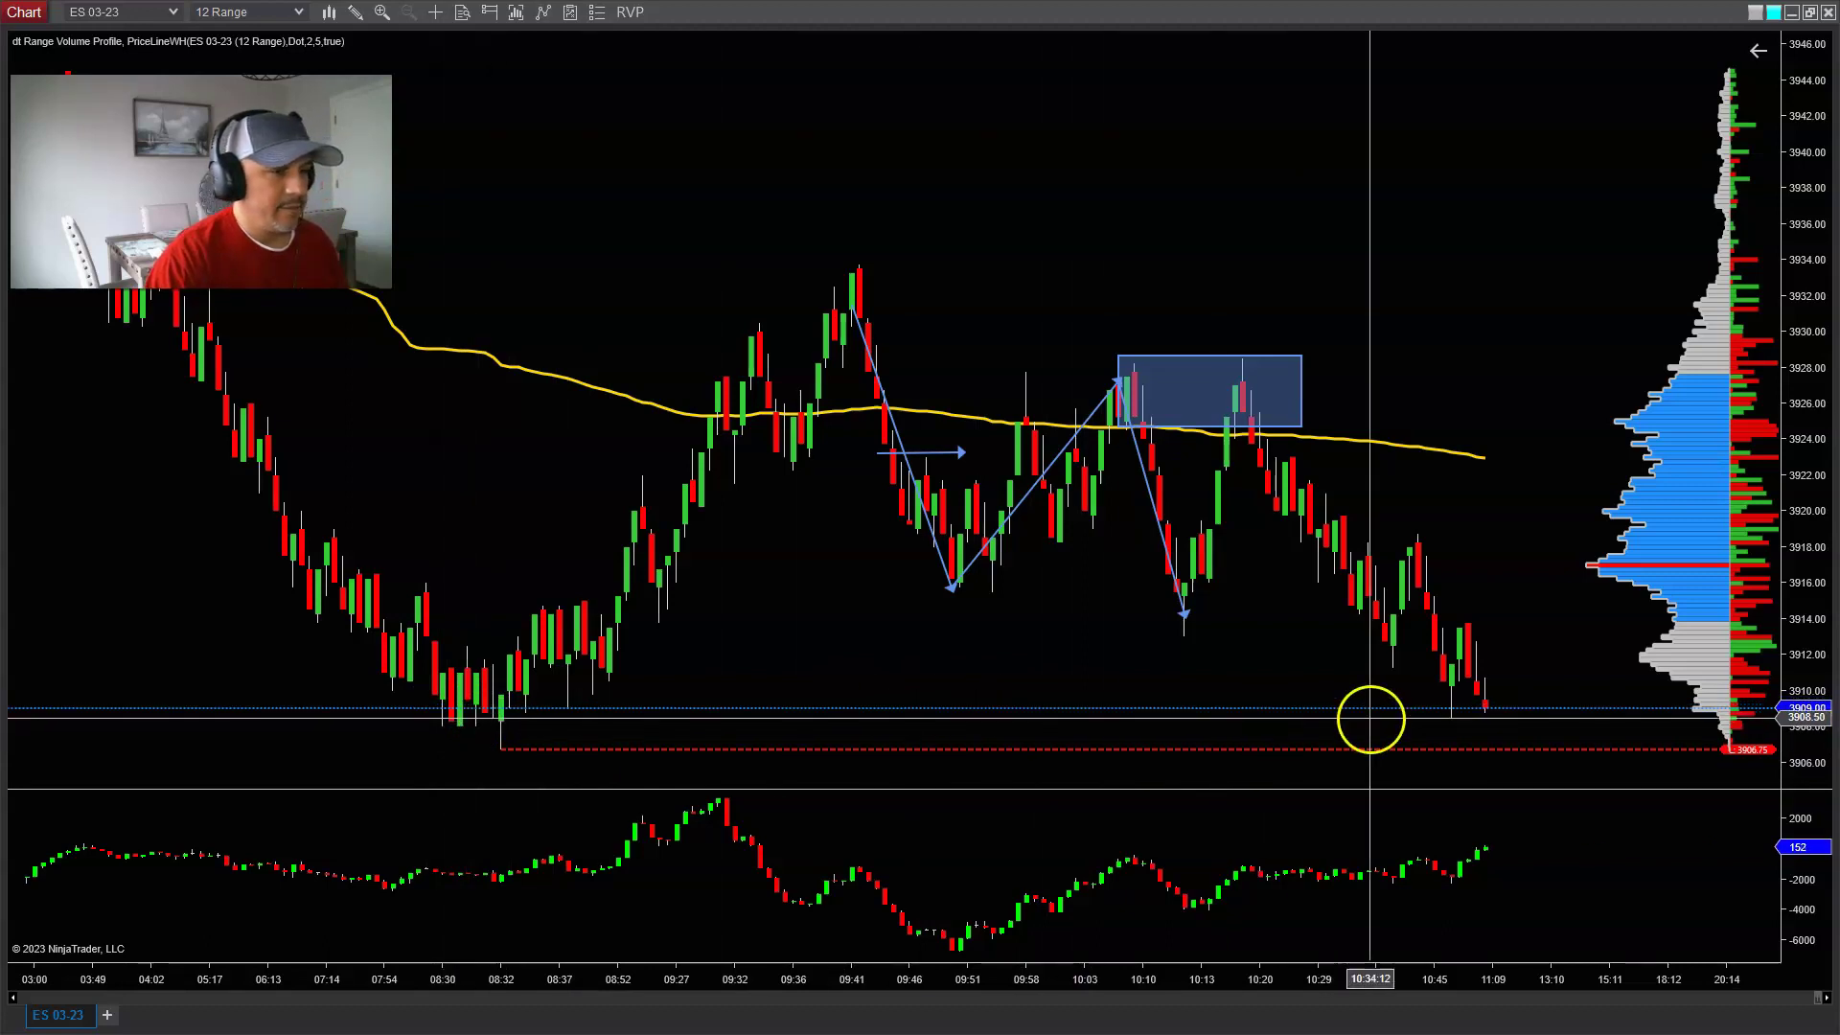
pyautogui.click(1447, 721)
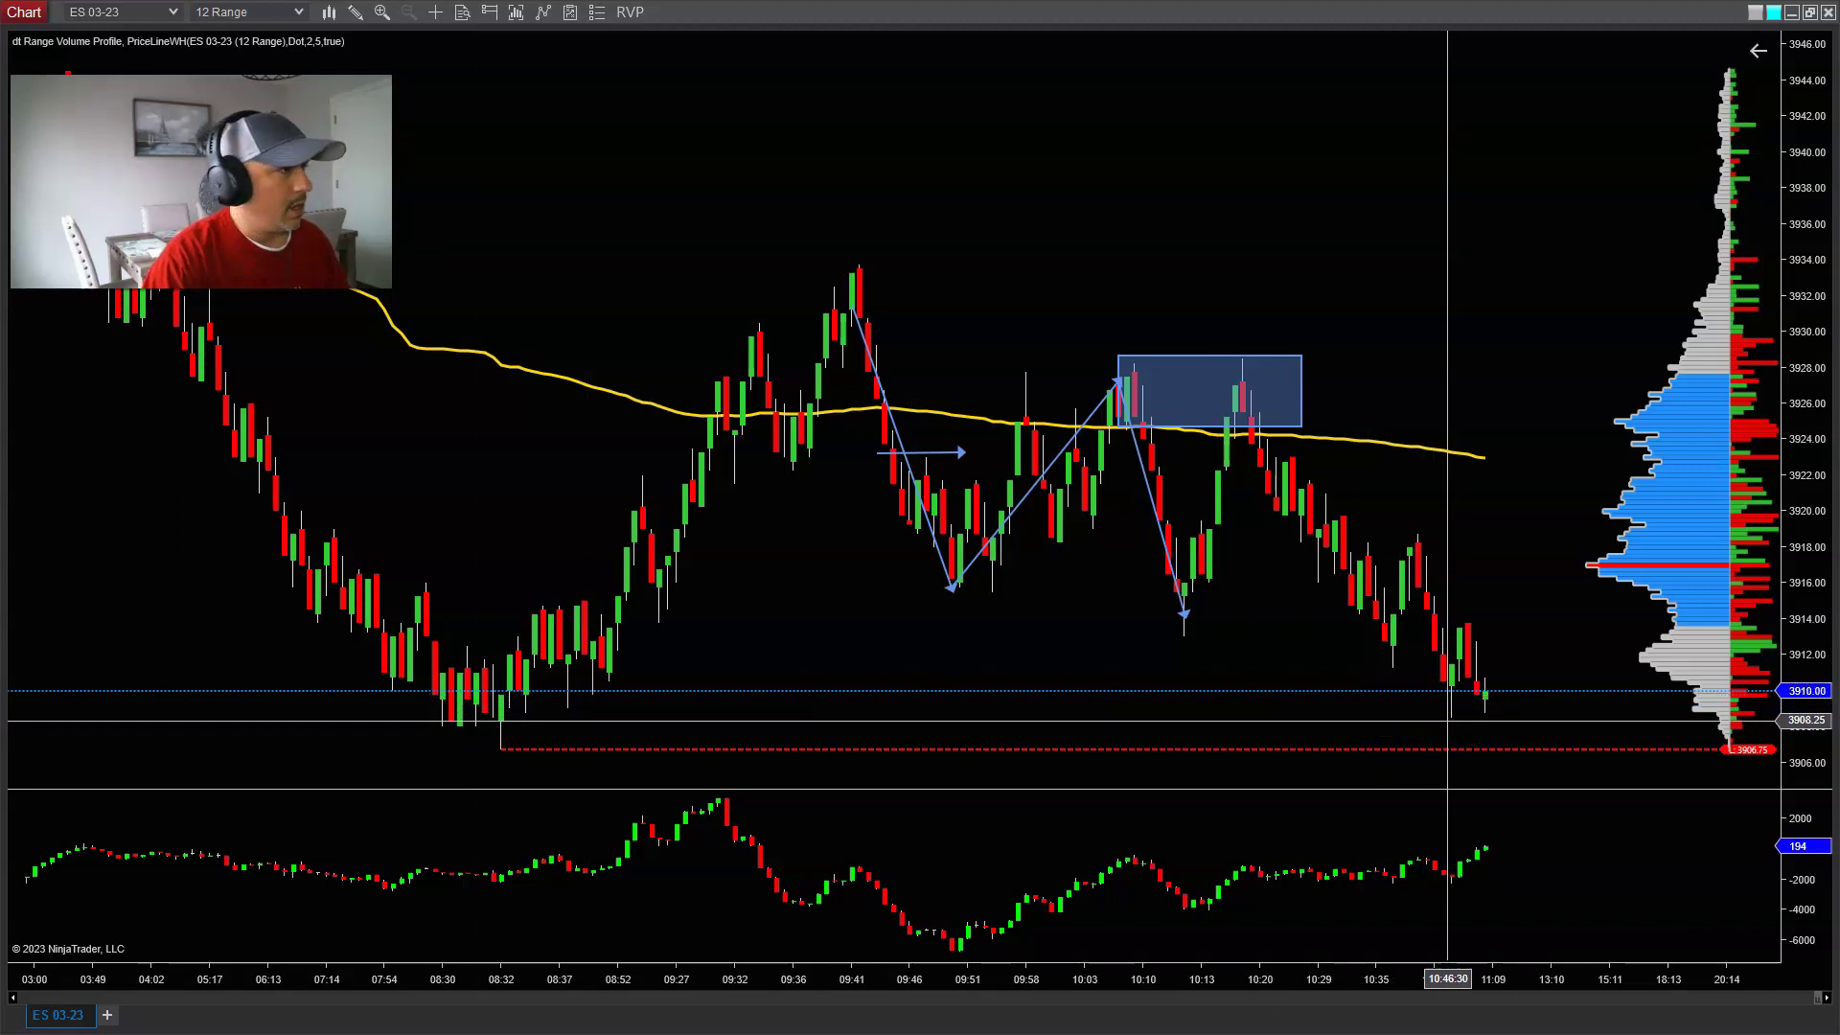
pyautogui.click(1470, 740)
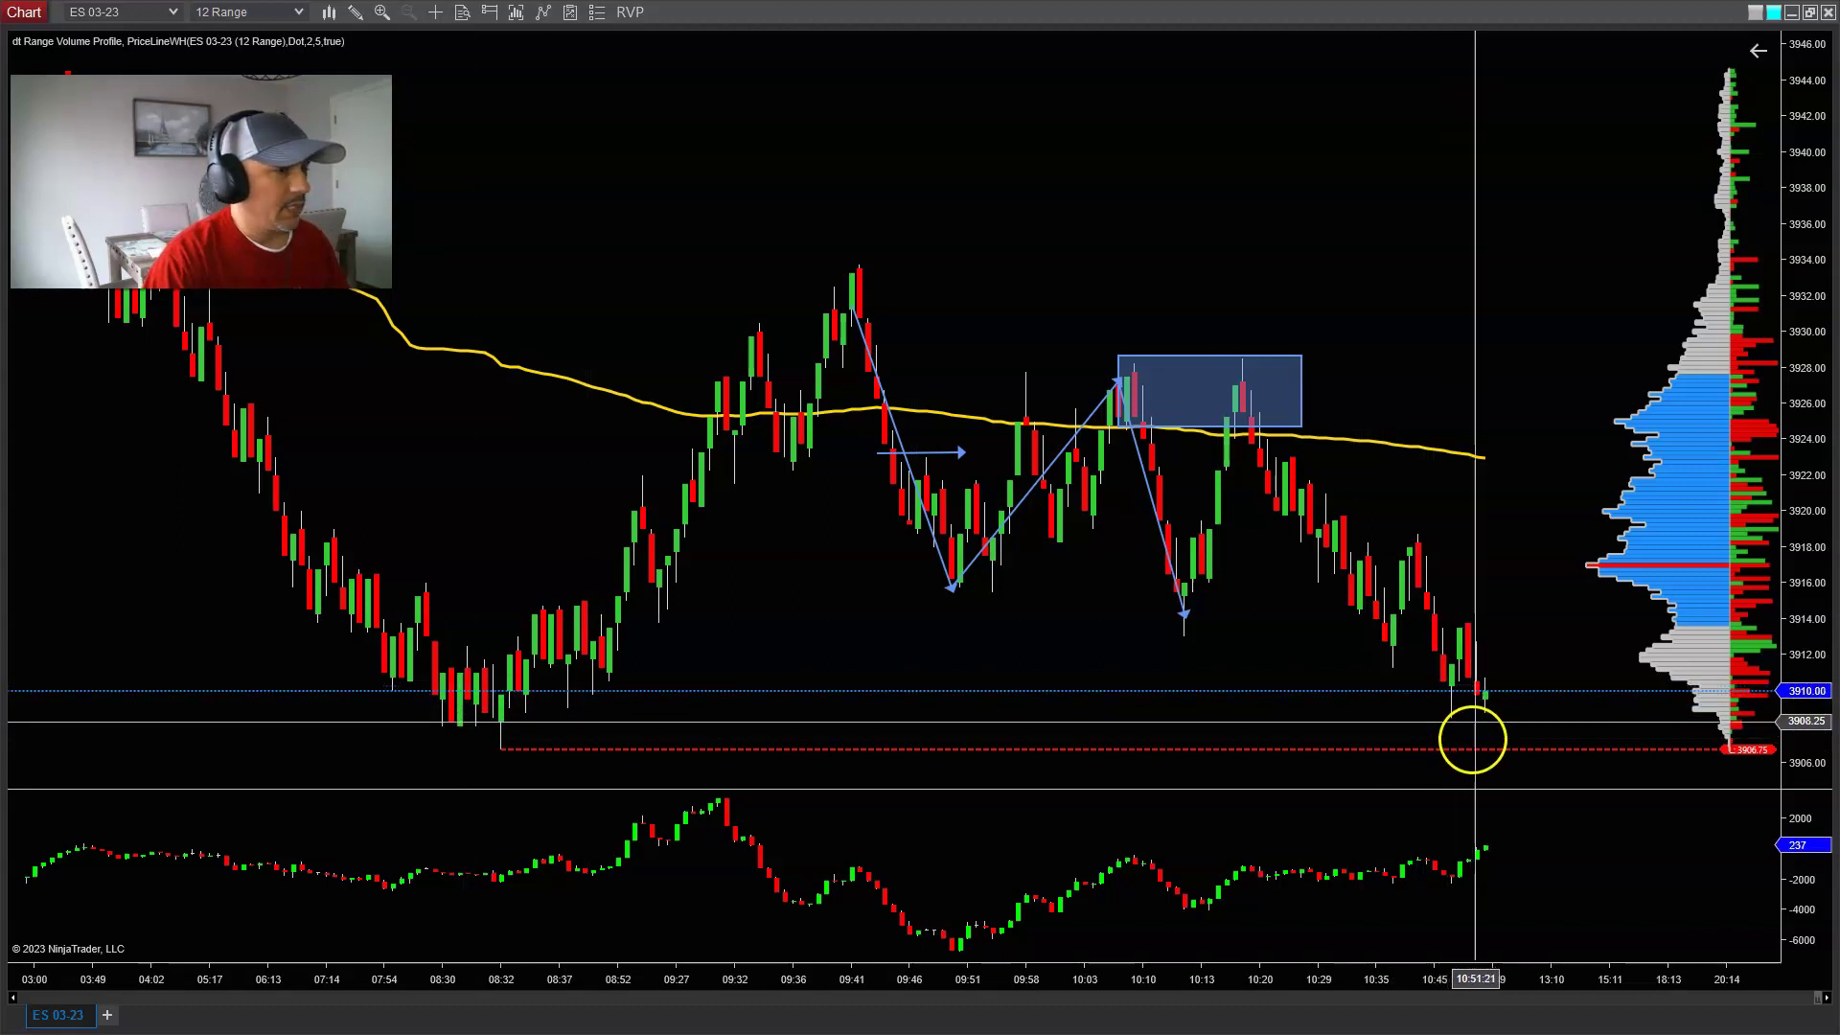
pyautogui.click(1442, 675)
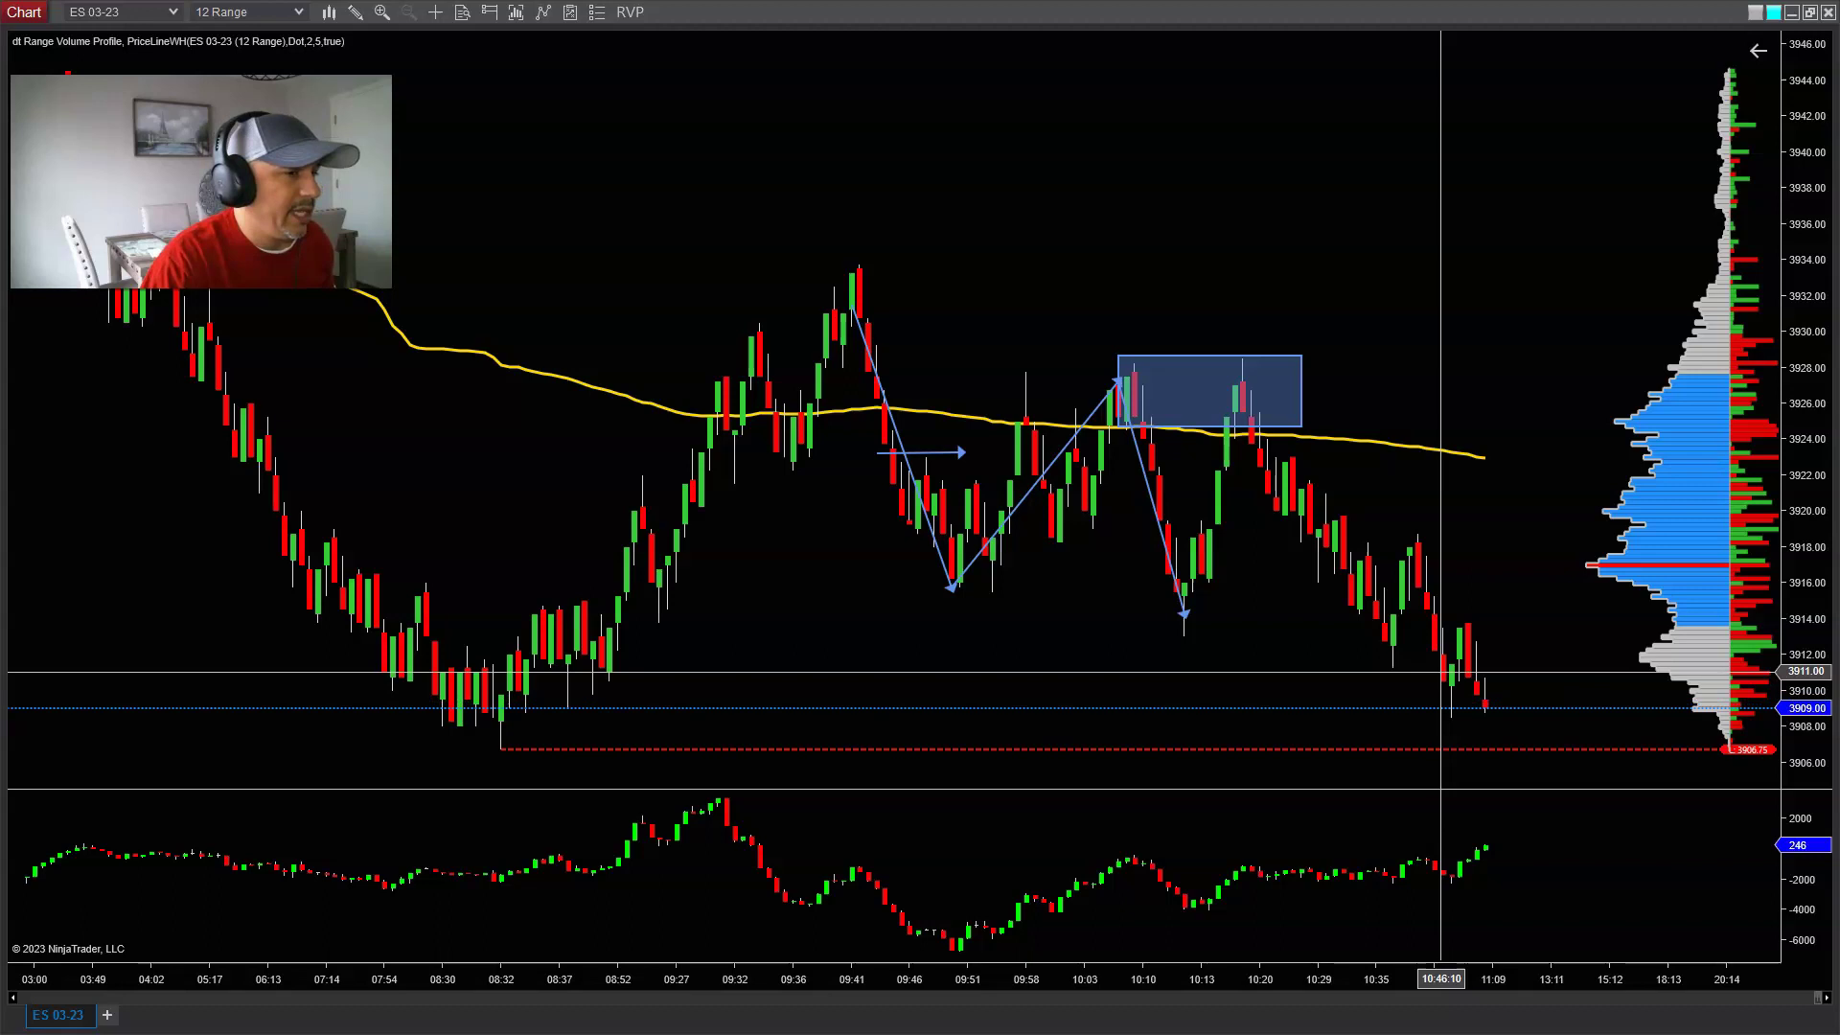
pyautogui.moveTo(1528, 751)
pyautogui.mouseDown()
pyautogui.moveTo(1313, 739)
pyautogui.moveTo(1741, 748)
pyautogui.moveTo(446, 751)
pyautogui.moveTo(1466, 764)
pyautogui.moveTo(1482, 673)
pyautogui.moveTo(1445, 576)
pyautogui.mouseUp()
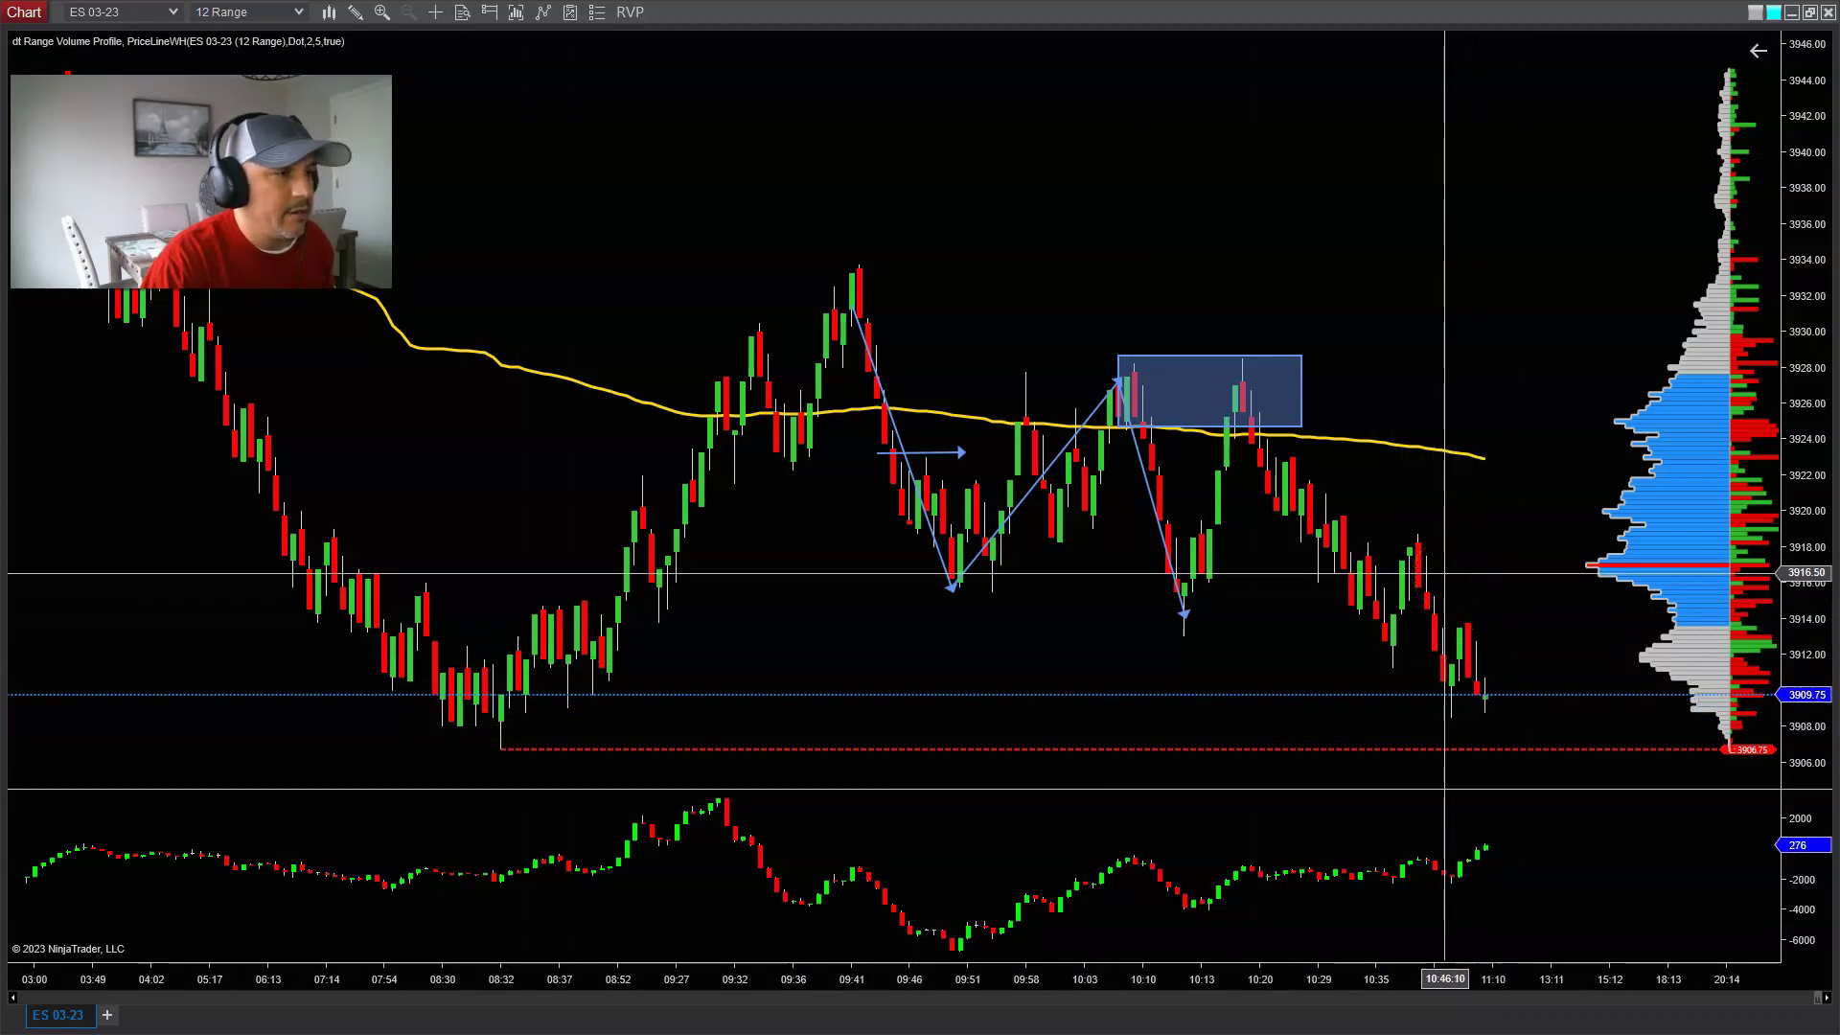
pyautogui.moveTo(1445, 573); pyautogui.dragTo(1174, 677)
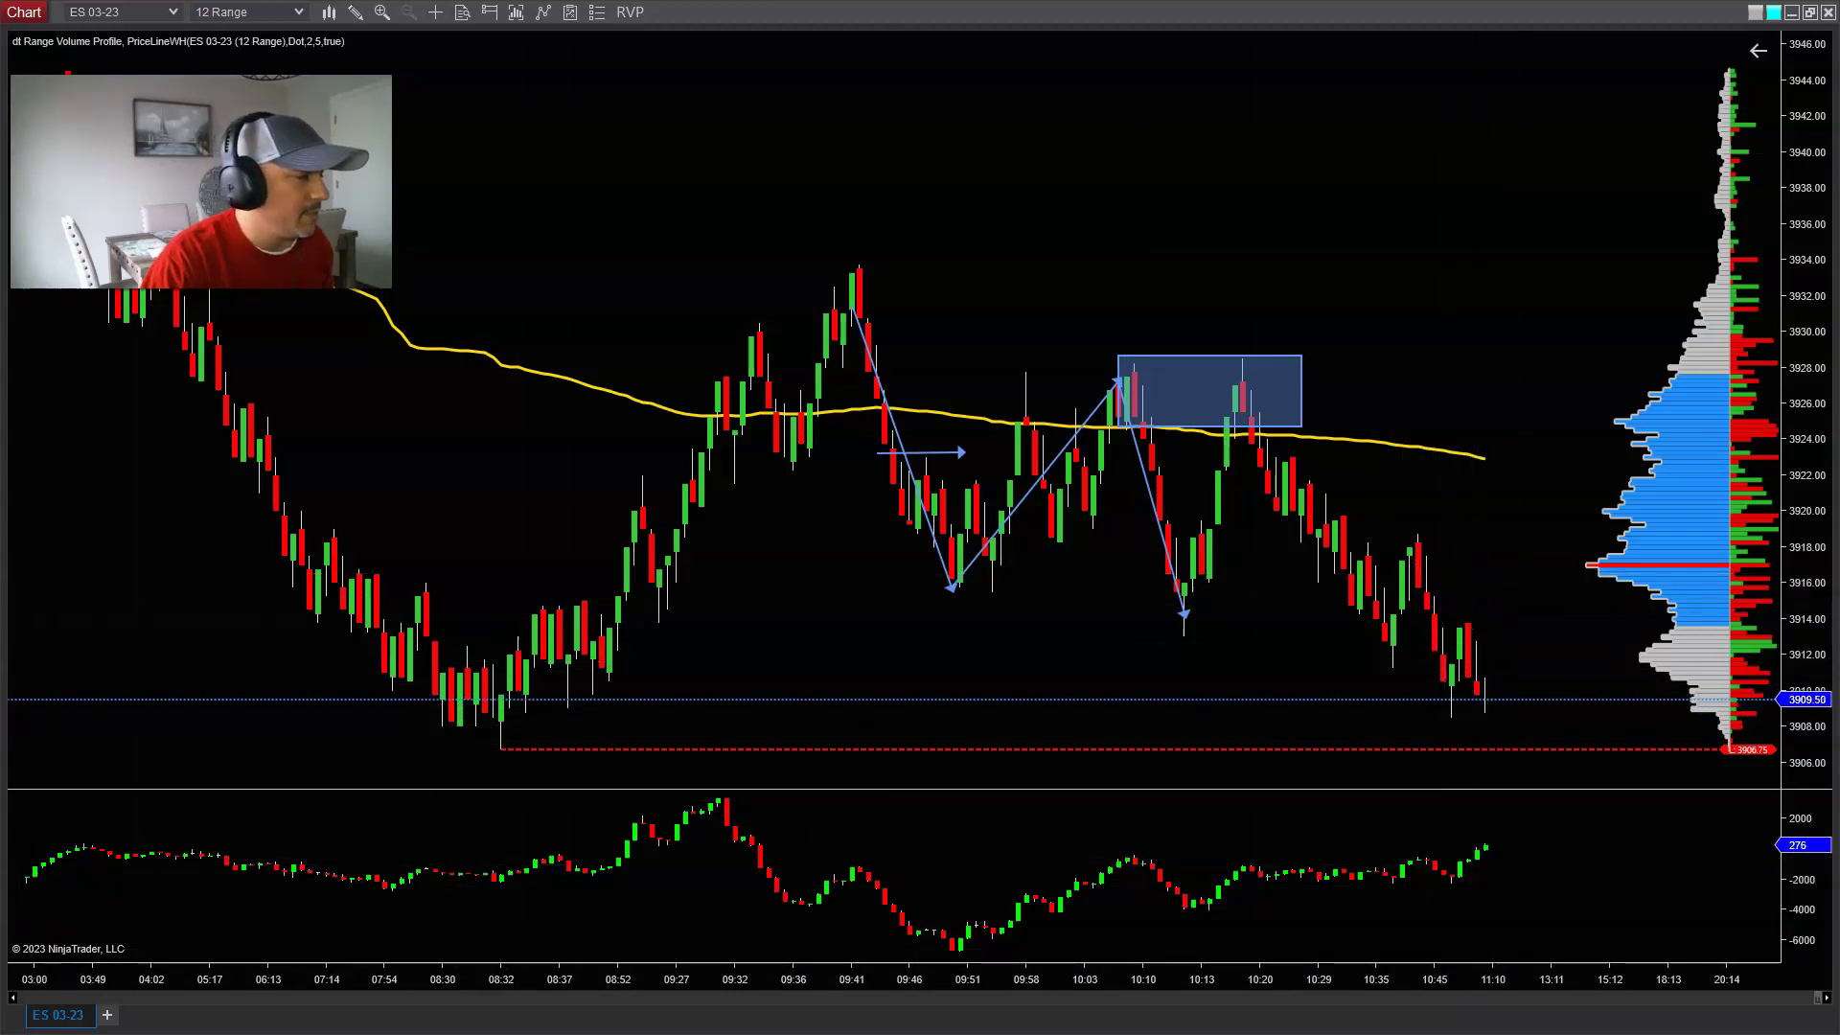
# Step: Check the four-chart layout and the 60 Range chart, and return to the enlarged 12 Range chart
pyautogui.click(1499, 561)
pyautogui.moveTo(1500, 561)
pyautogui.mouseDown()
pyautogui.moveTo(1515, 591)
pyautogui.moveTo(580, 610)
pyautogui.moveTo(448, 588)
pyautogui.moveTo(1505, 618)
pyautogui.moveTo(1471, 554)
pyautogui.moveTo(1475, 595)
pyautogui.moveTo(1482, 521)
pyautogui.moveTo(1640, 498)
pyautogui.moveTo(1665, 581)
pyautogui.moveTo(1507, 607)
pyautogui.moveTo(1658, 452)
pyautogui.moveTo(1556, 405)
pyautogui.mouseUp()
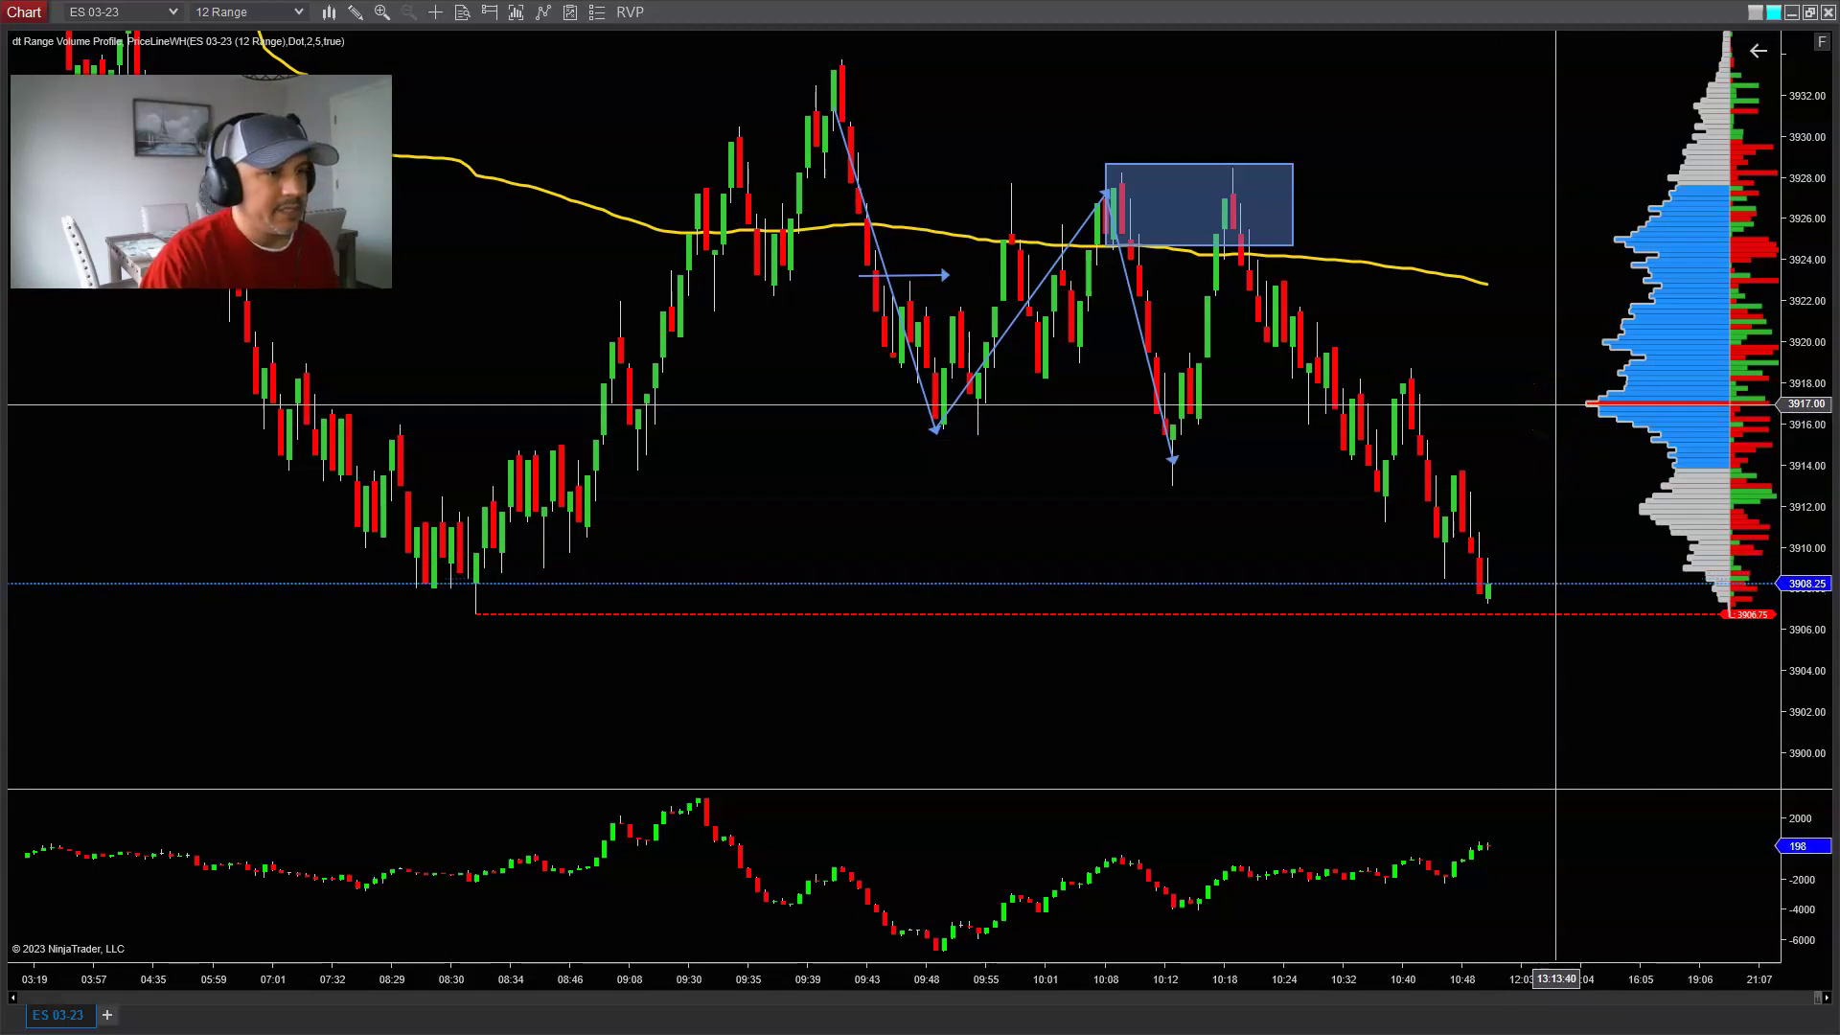
pyautogui.click(1810, 13)
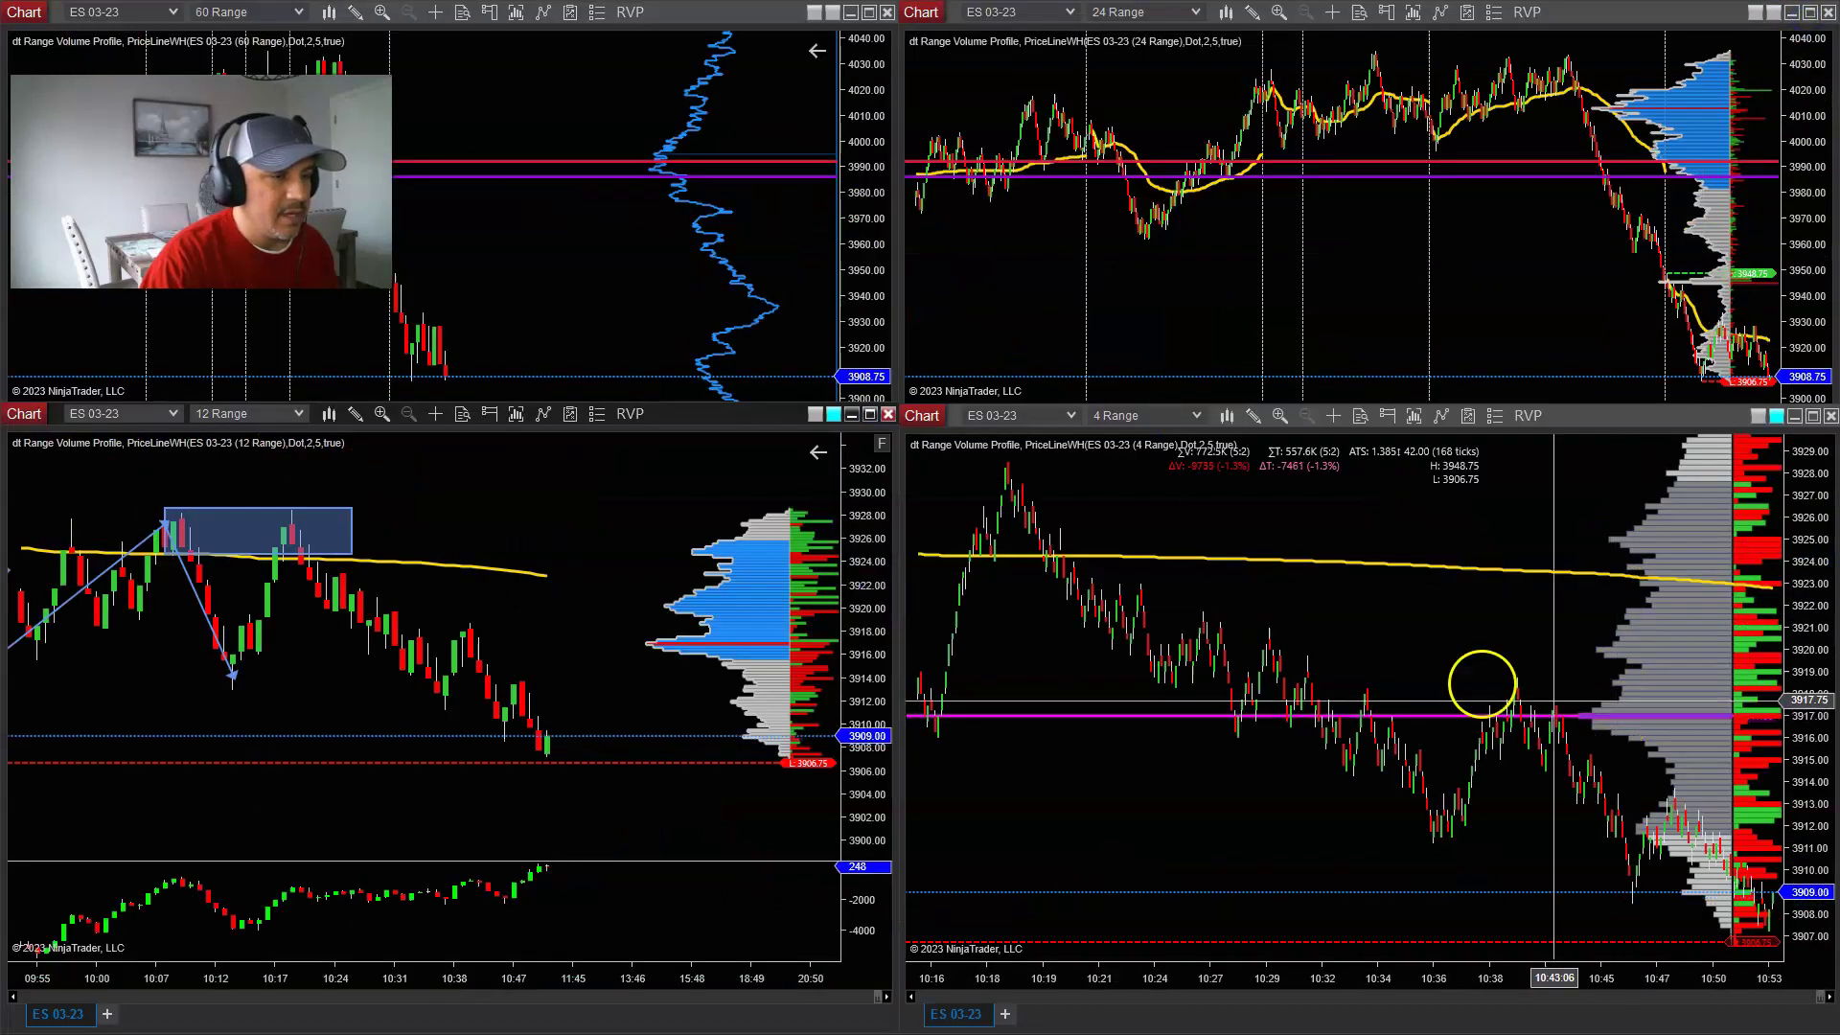
pyautogui.click(870, 413)
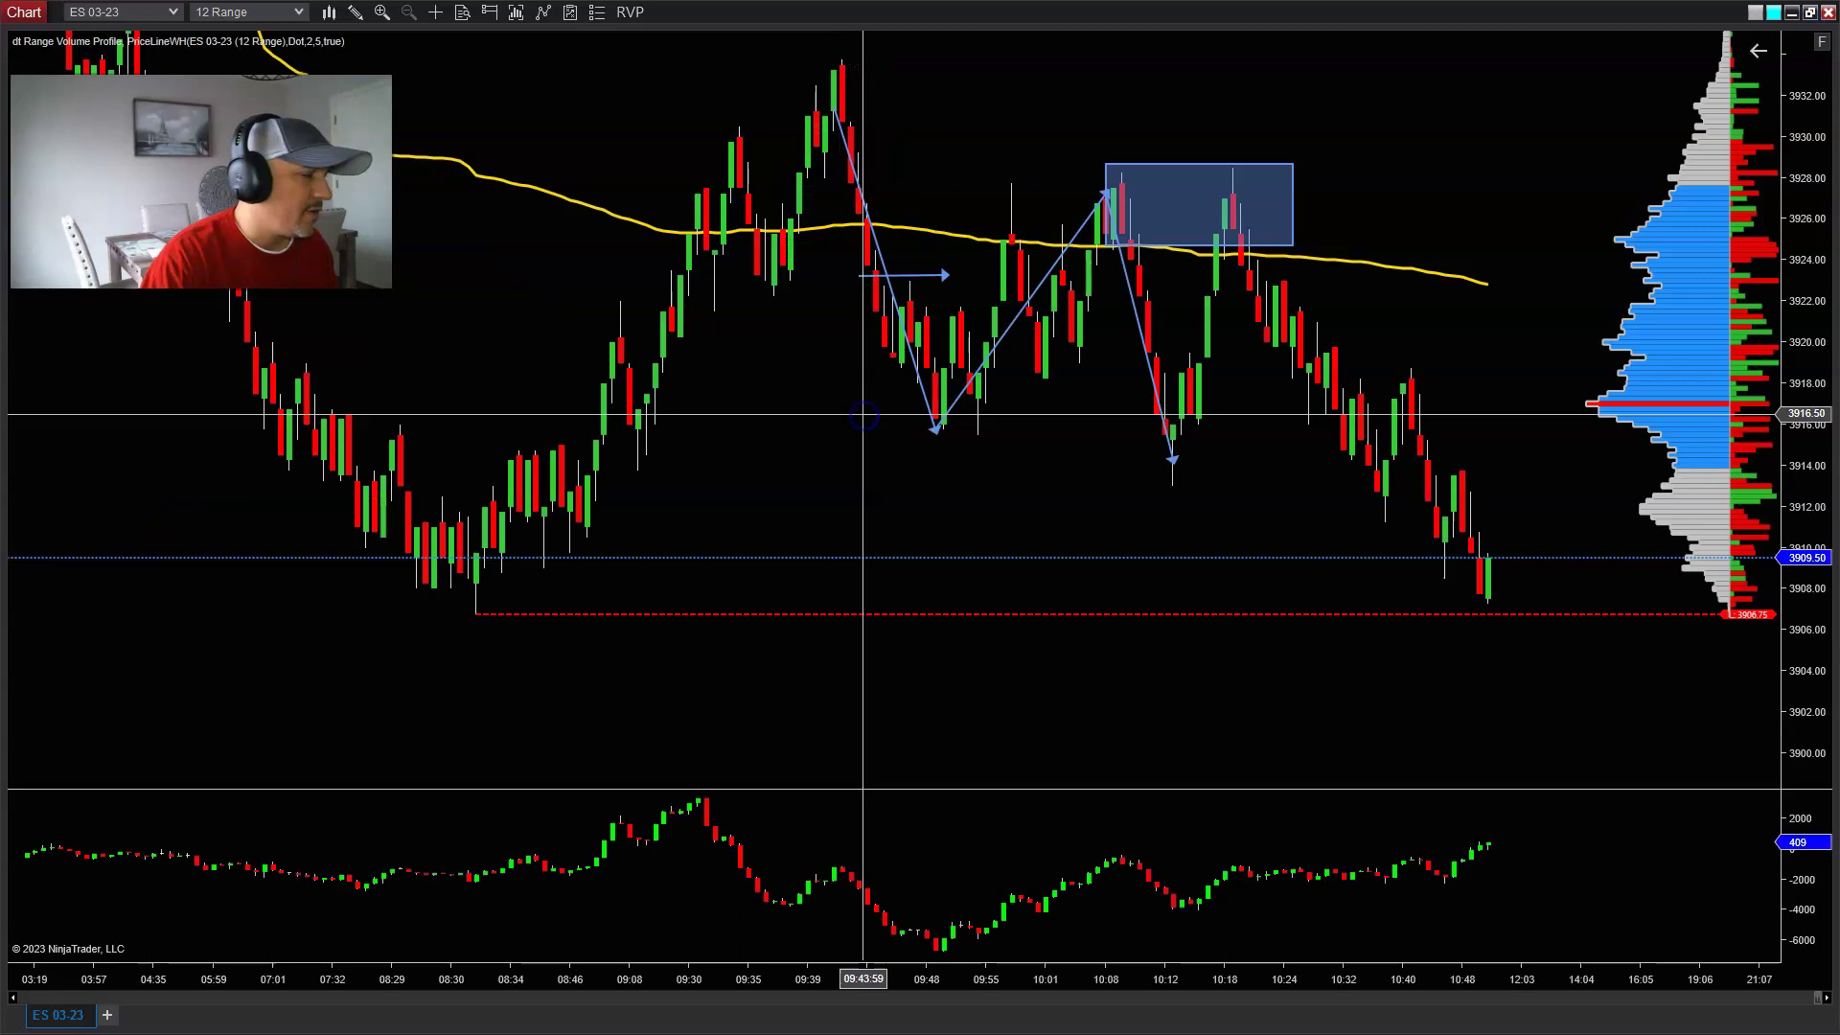
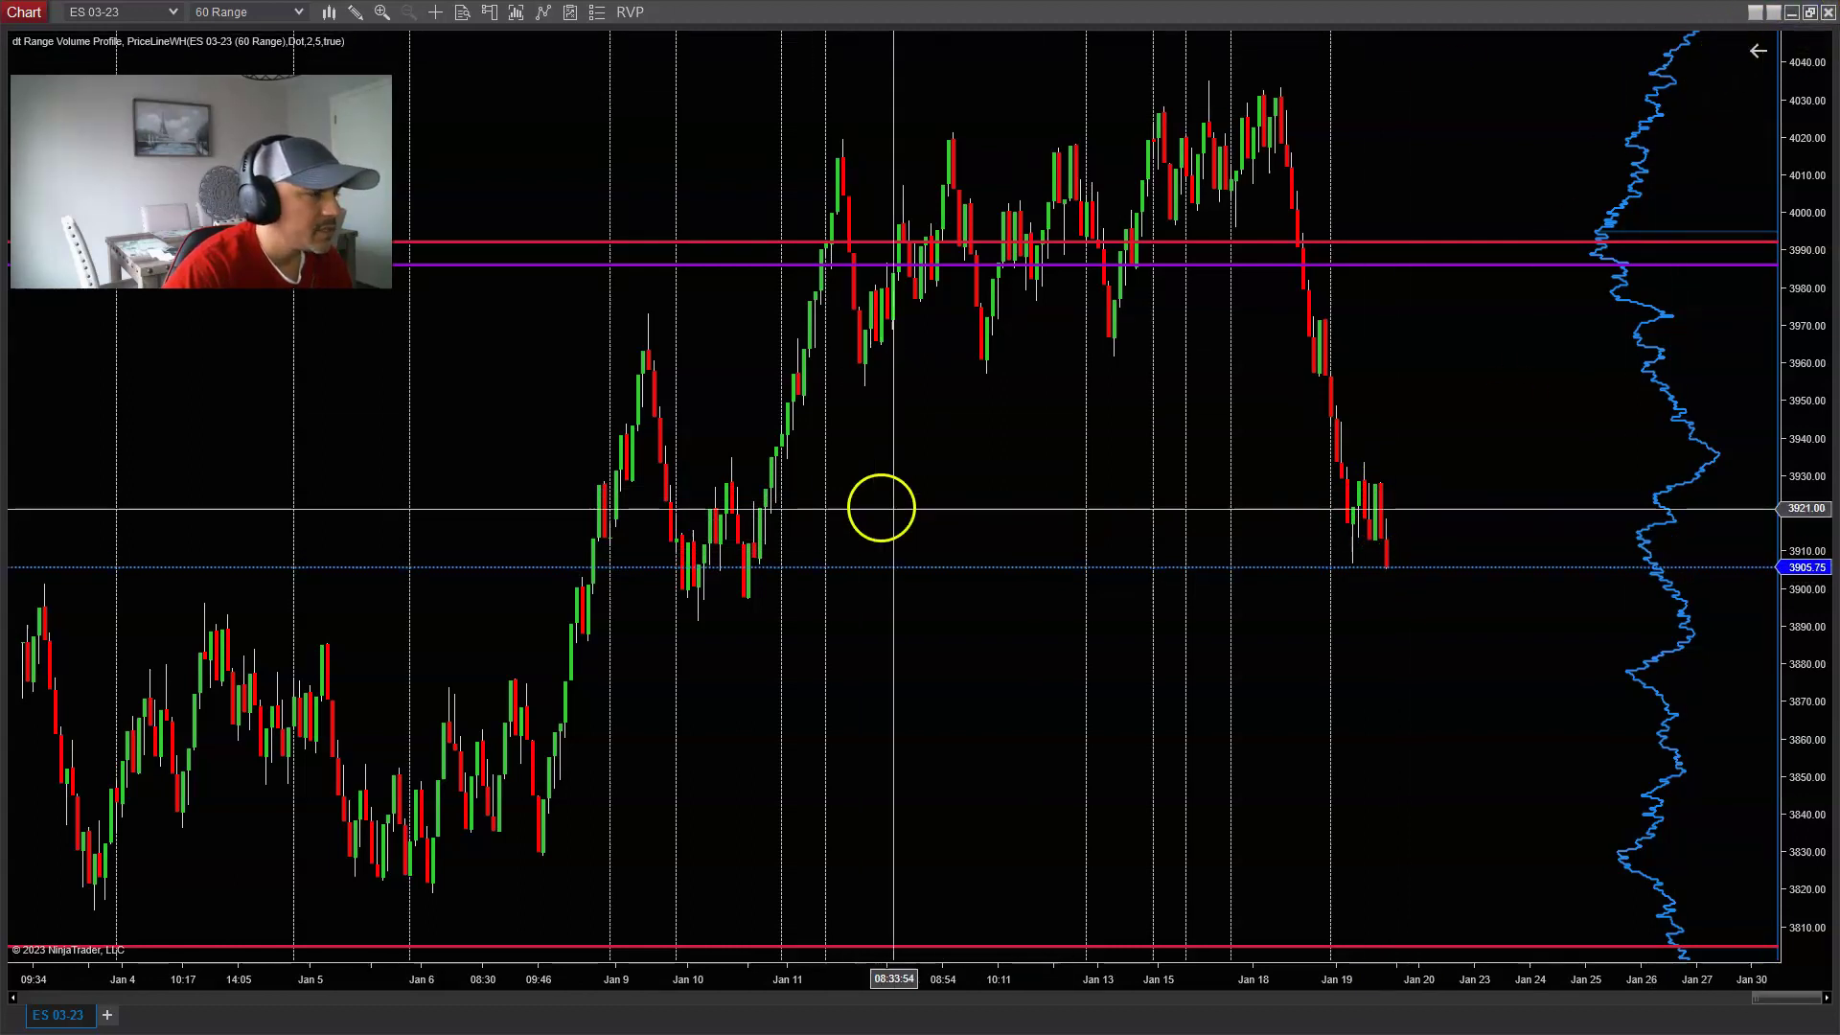
pyautogui.click(1812, 13)
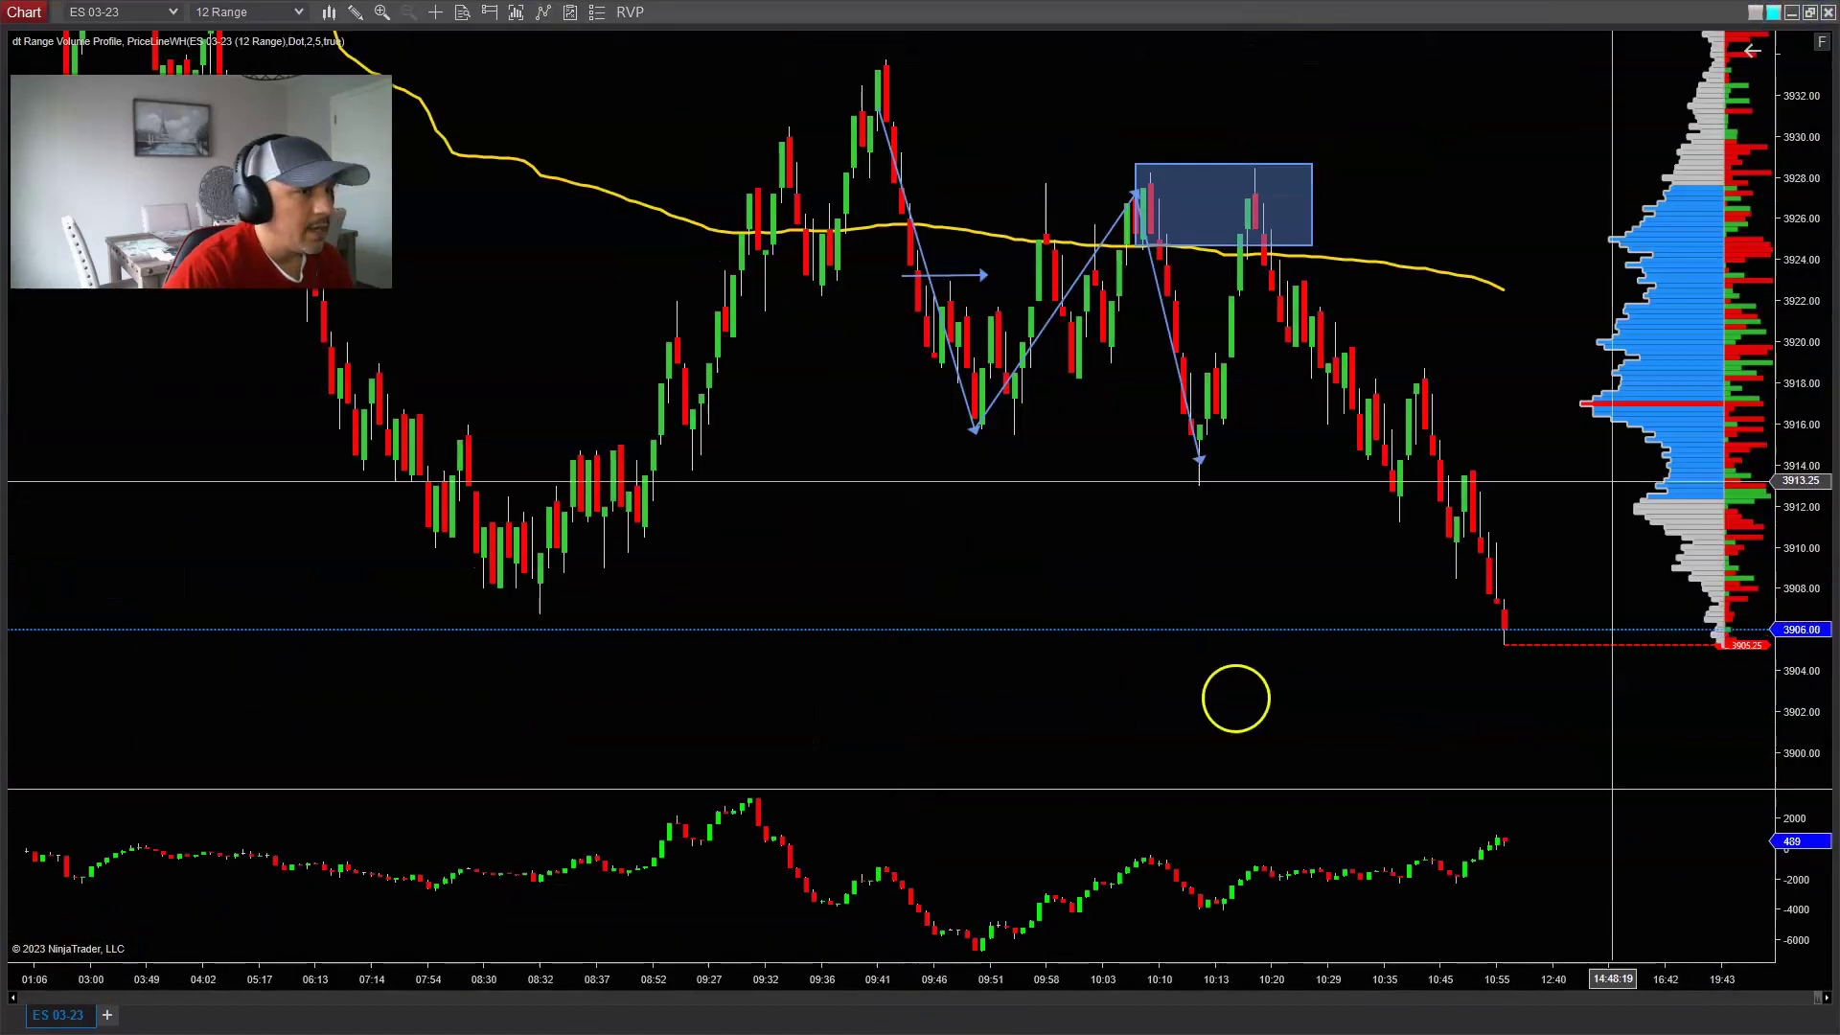
# Step: Draw rectangles at the two latest swing highs, one from about 3913.75 to 3910.5 and one from about 3919 to 3915.25
pyautogui.click(368, 17)
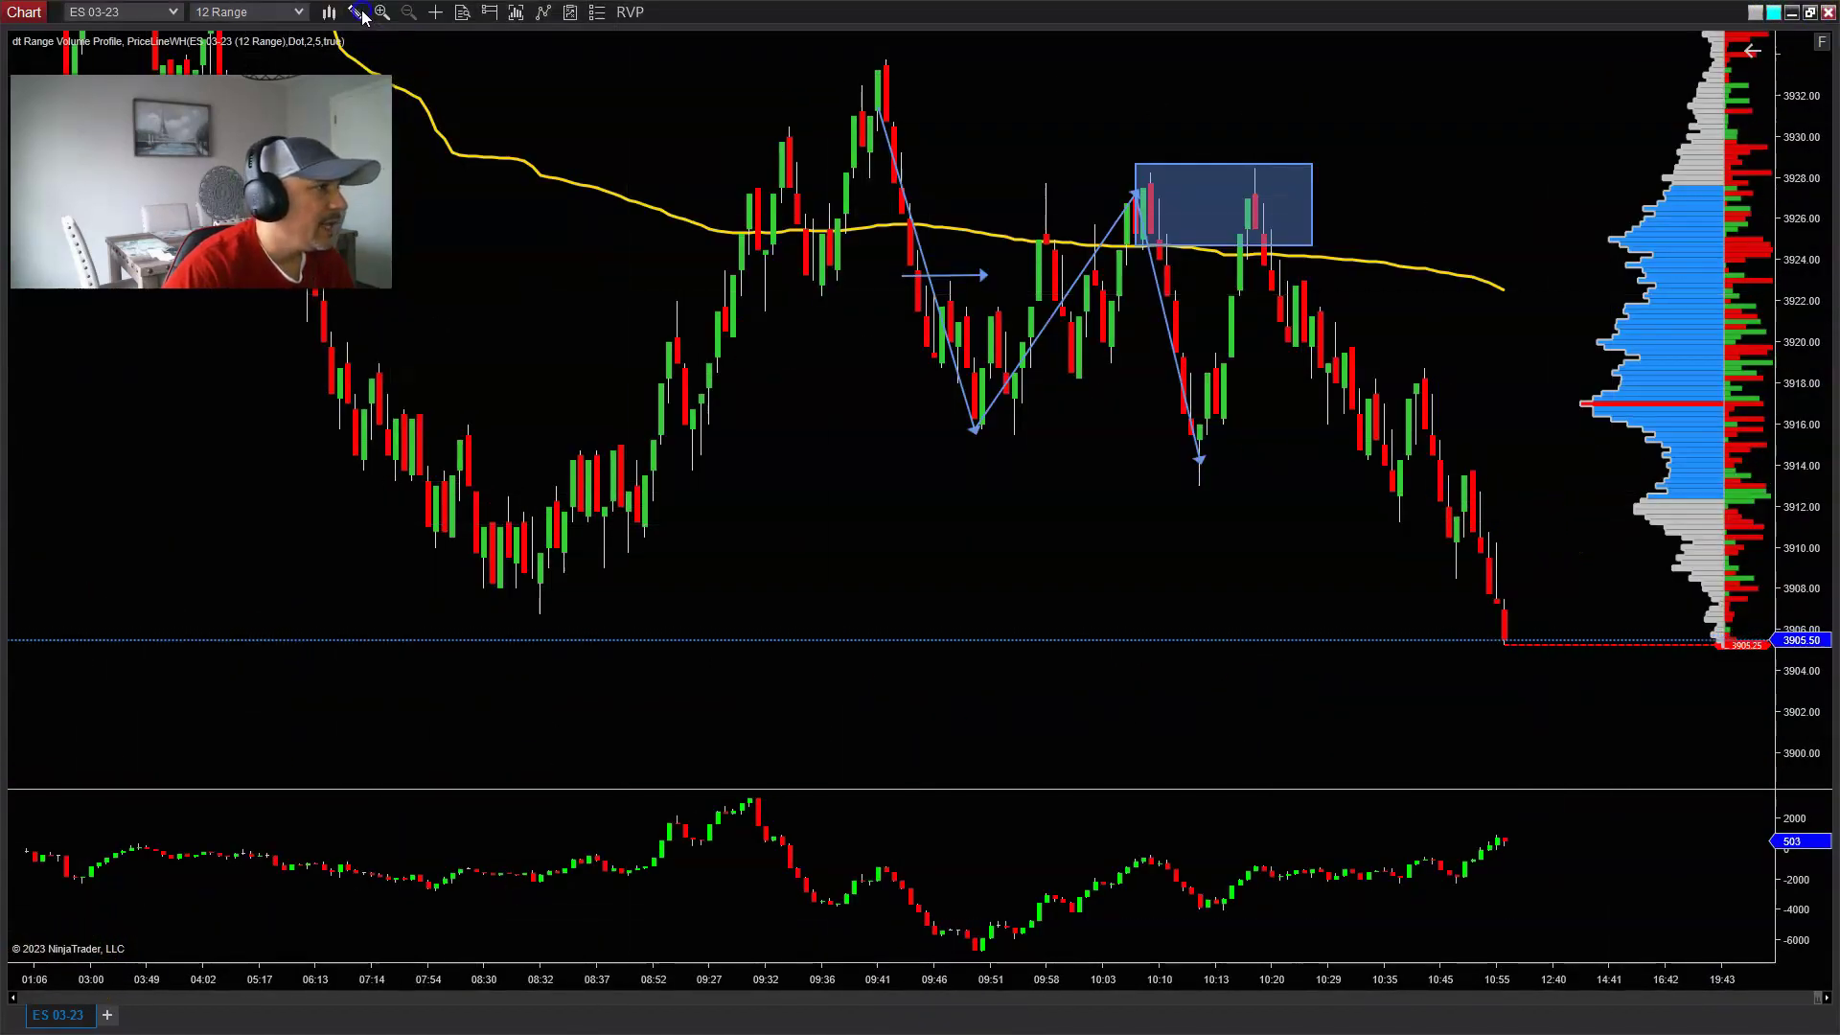
pyautogui.click(442, 596)
pyautogui.click(1472, 470)
pyautogui.click(1473, 534)
pyautogui.moveTo(1481, 544); pyautogui.dragTo(1641, 537)
pyautogui.moveTo(1416, 376)
pyautogui.mouseDown()
pyautogui.moveTo(1412, 444)
pyautogui.moveTo(1592, 441)
pyautogui.mouseUp()
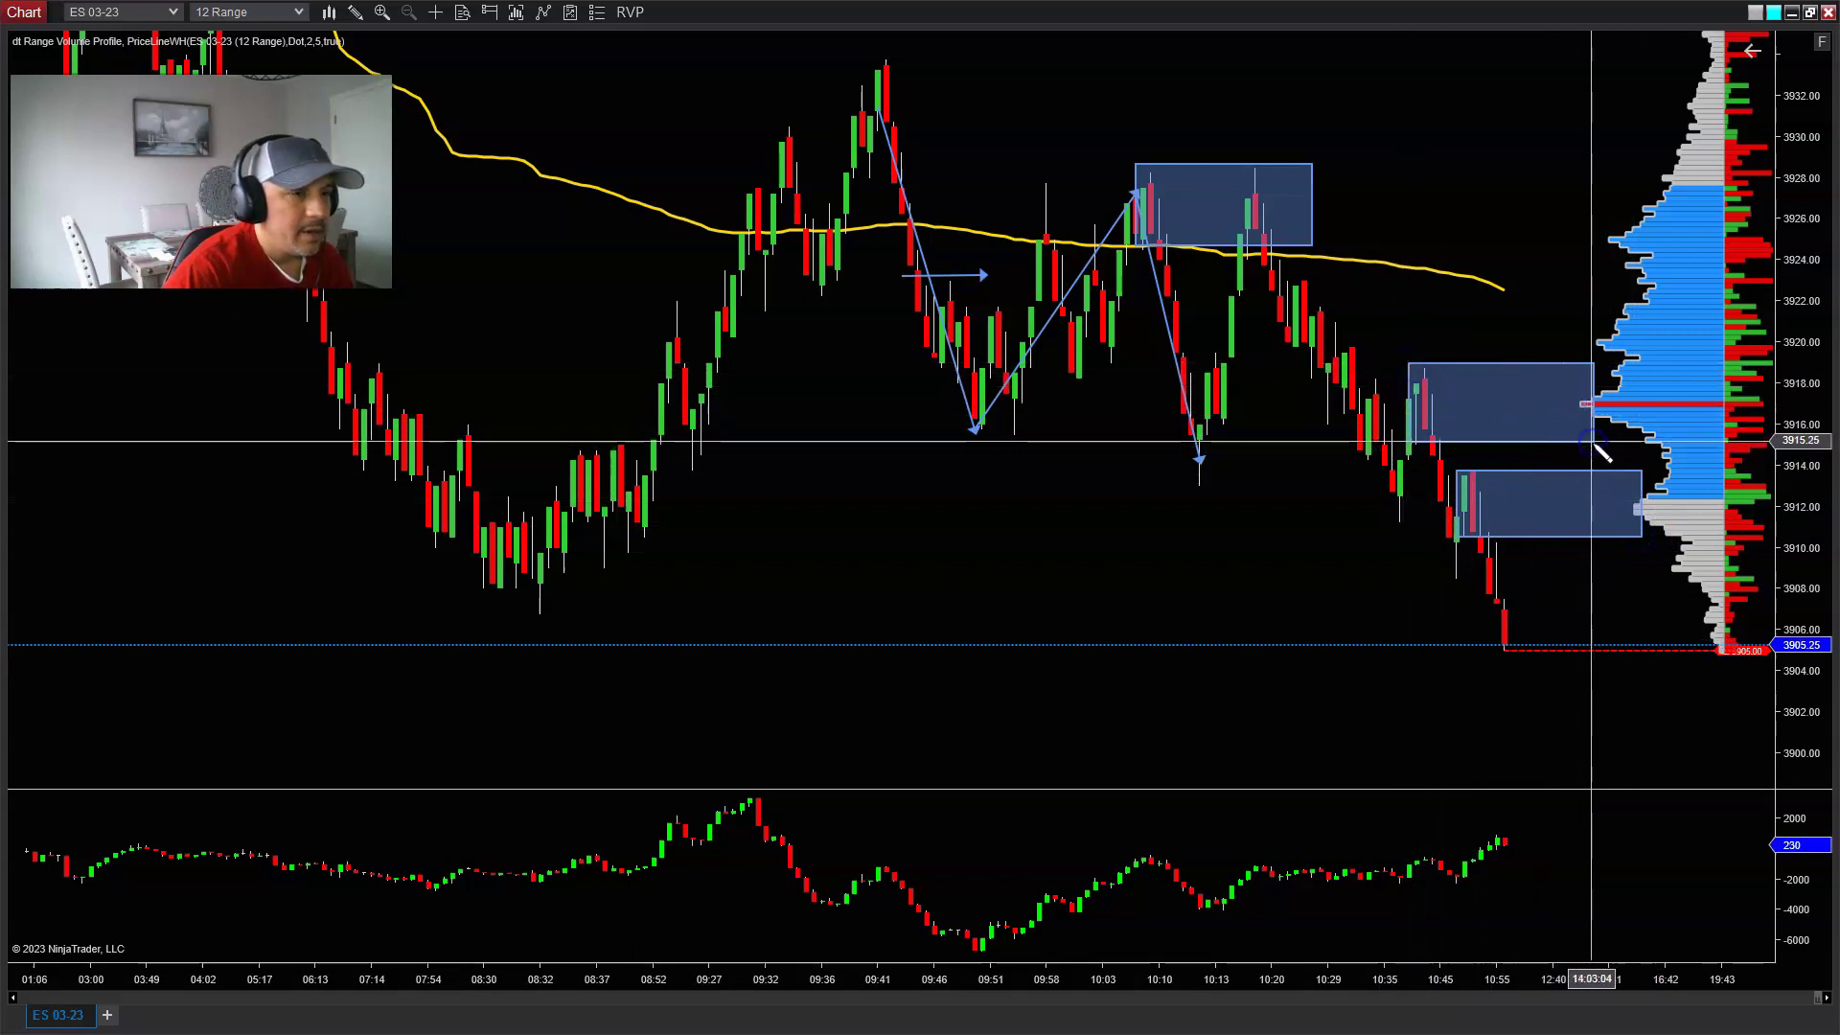
# Step: Examine the volume profile and its red and green bars at the price levels of the two new rectangles
pyautogui.click(1663, 476)
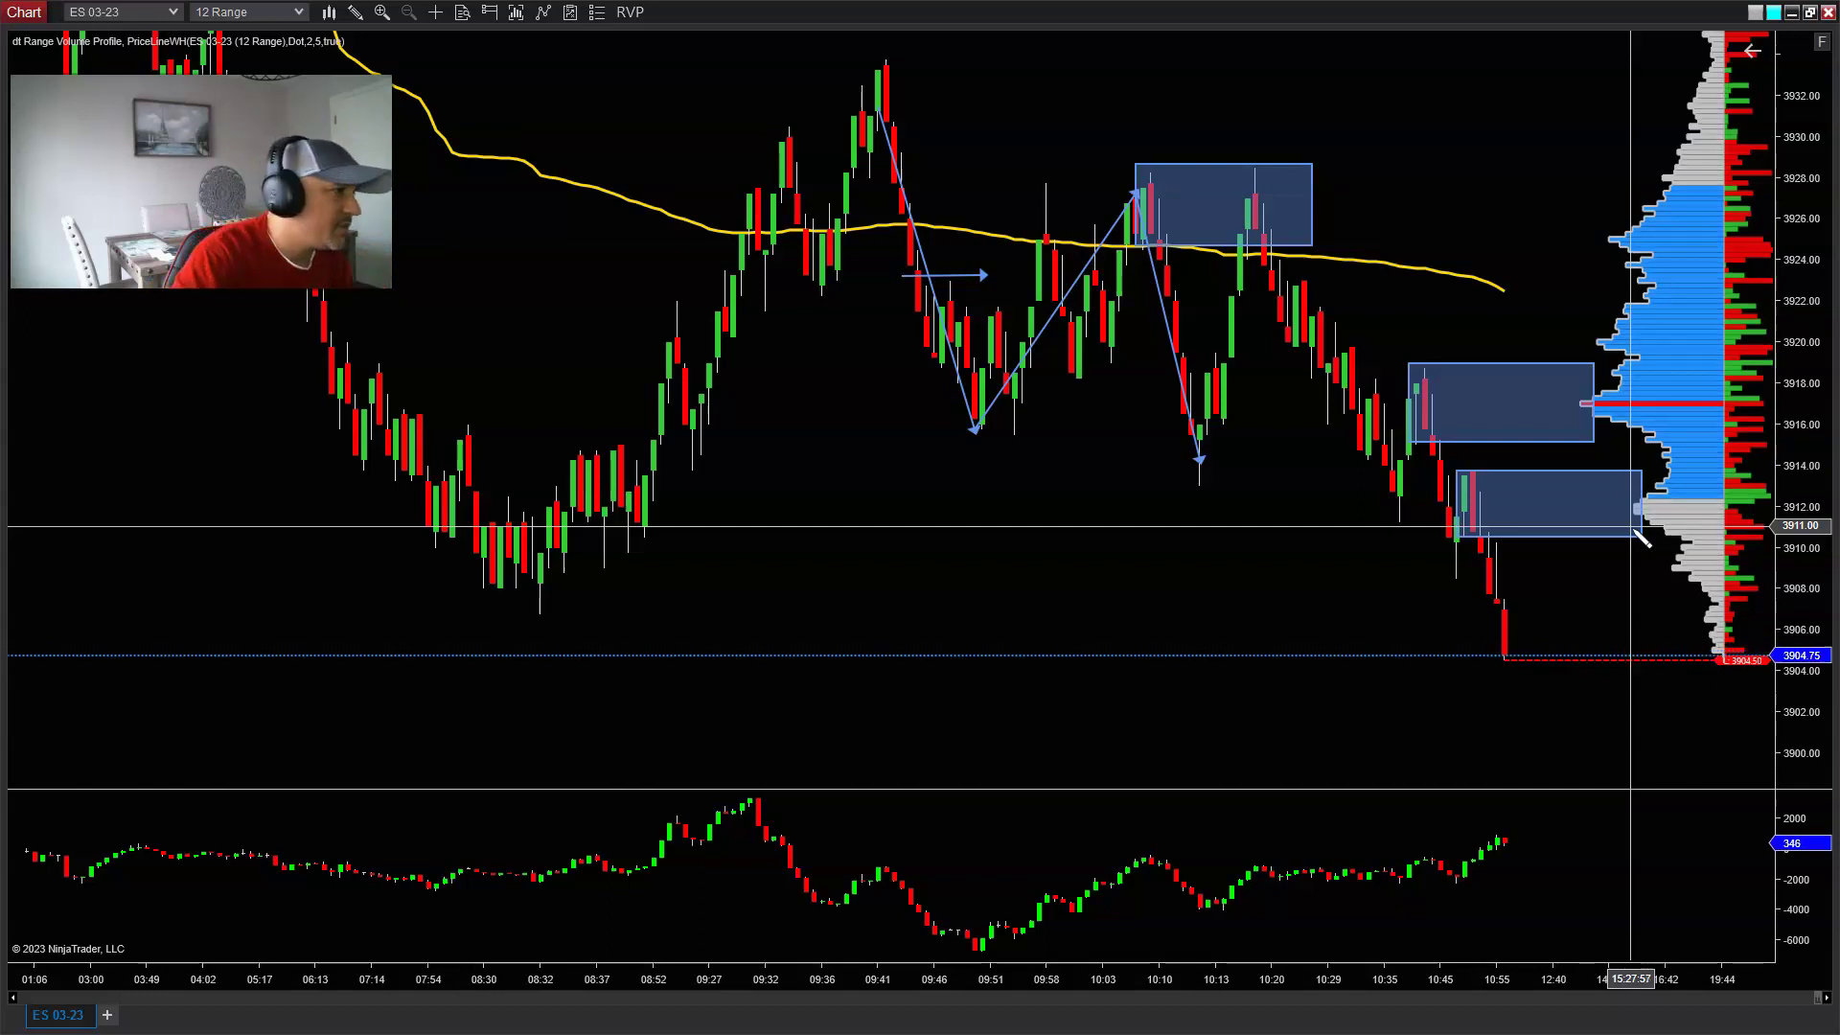
pyautogui.click(1610, 527)
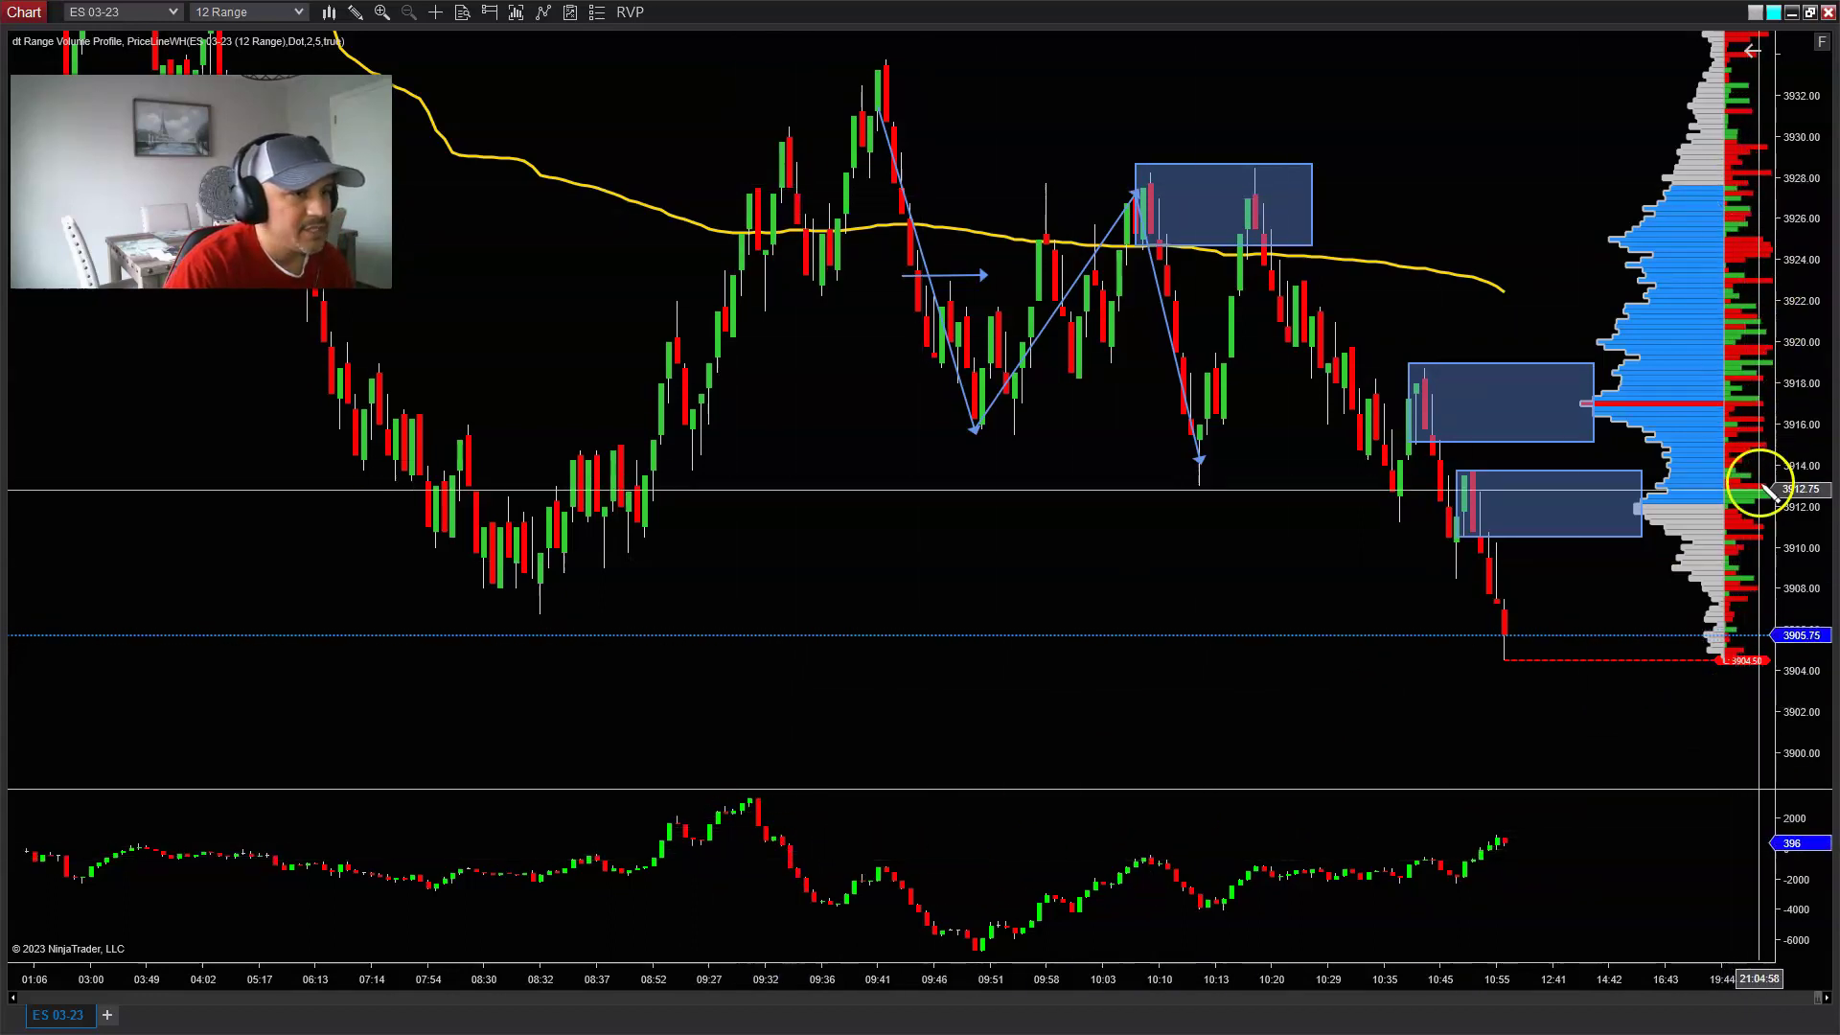
pyautogui.click(1761, 558)
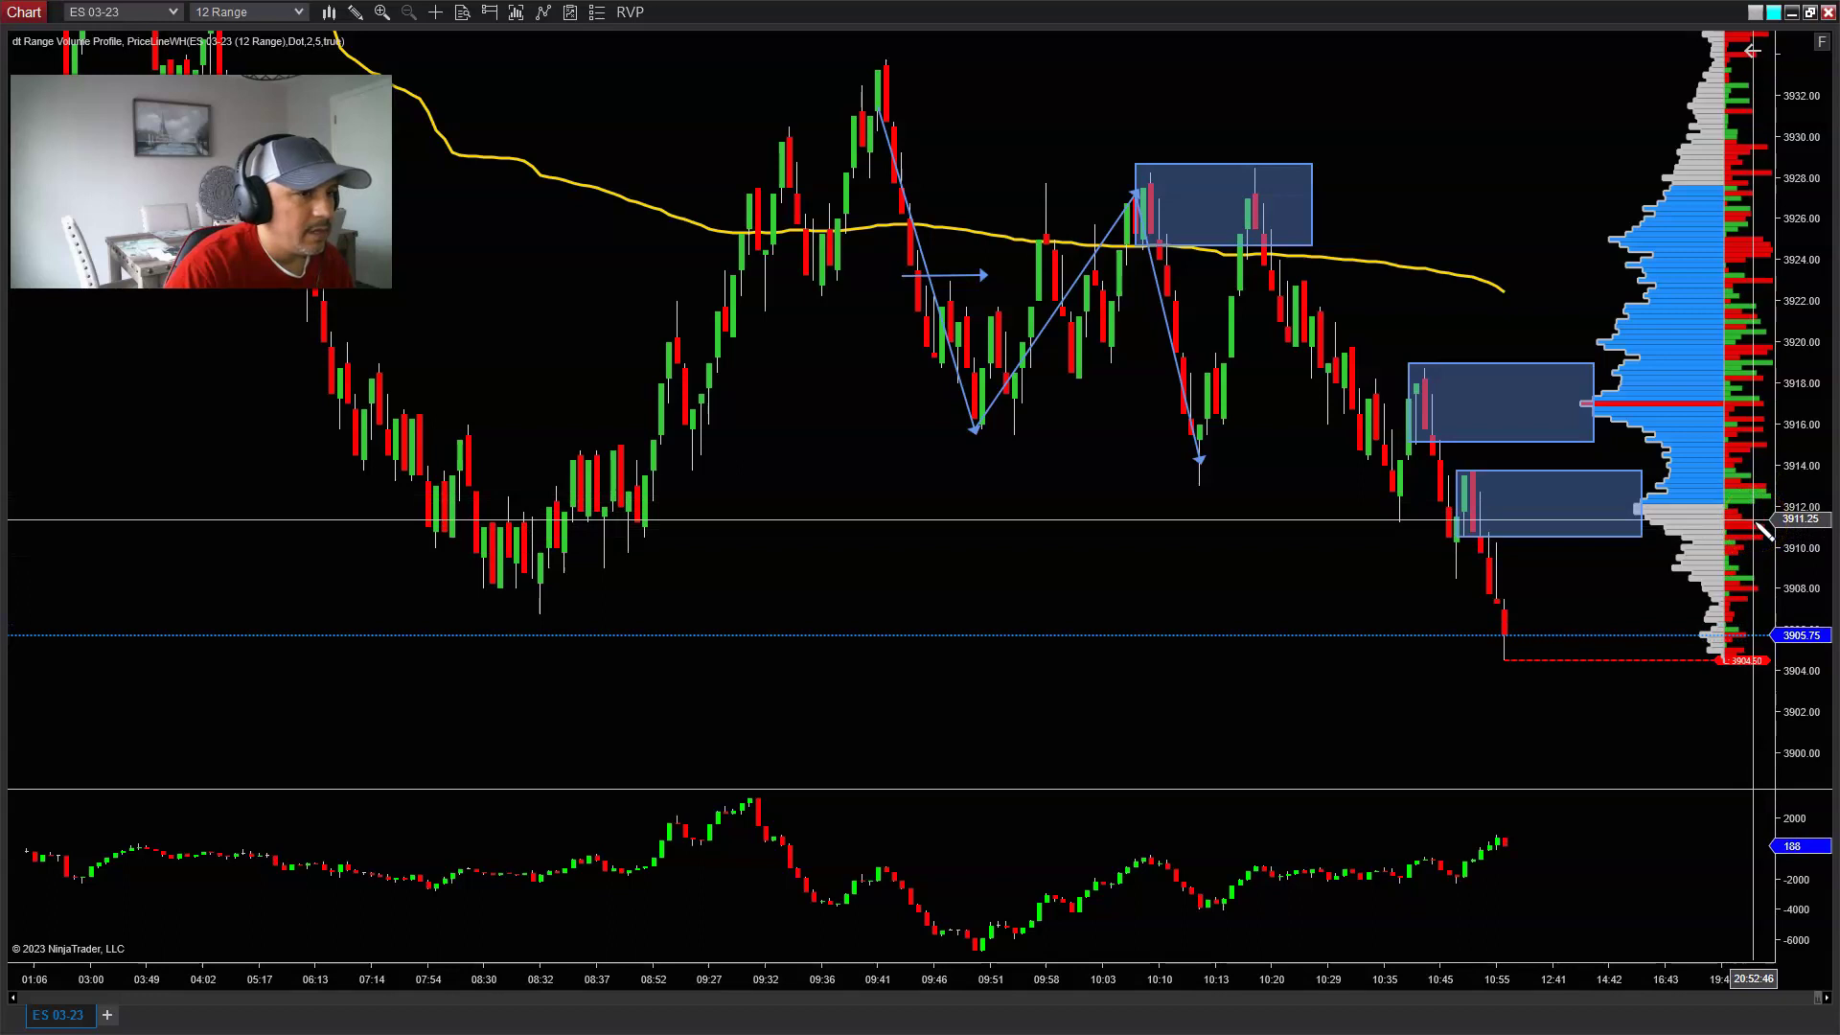
pyautogui.click(1765, 485)
pyautogui.moveTo(1621, 412)
pyautogui.mouseDown()
pyautogui.moveTo(1663, 238)
pyautogui.moveTo(1672, 288)
pyautogui.mouseUp()
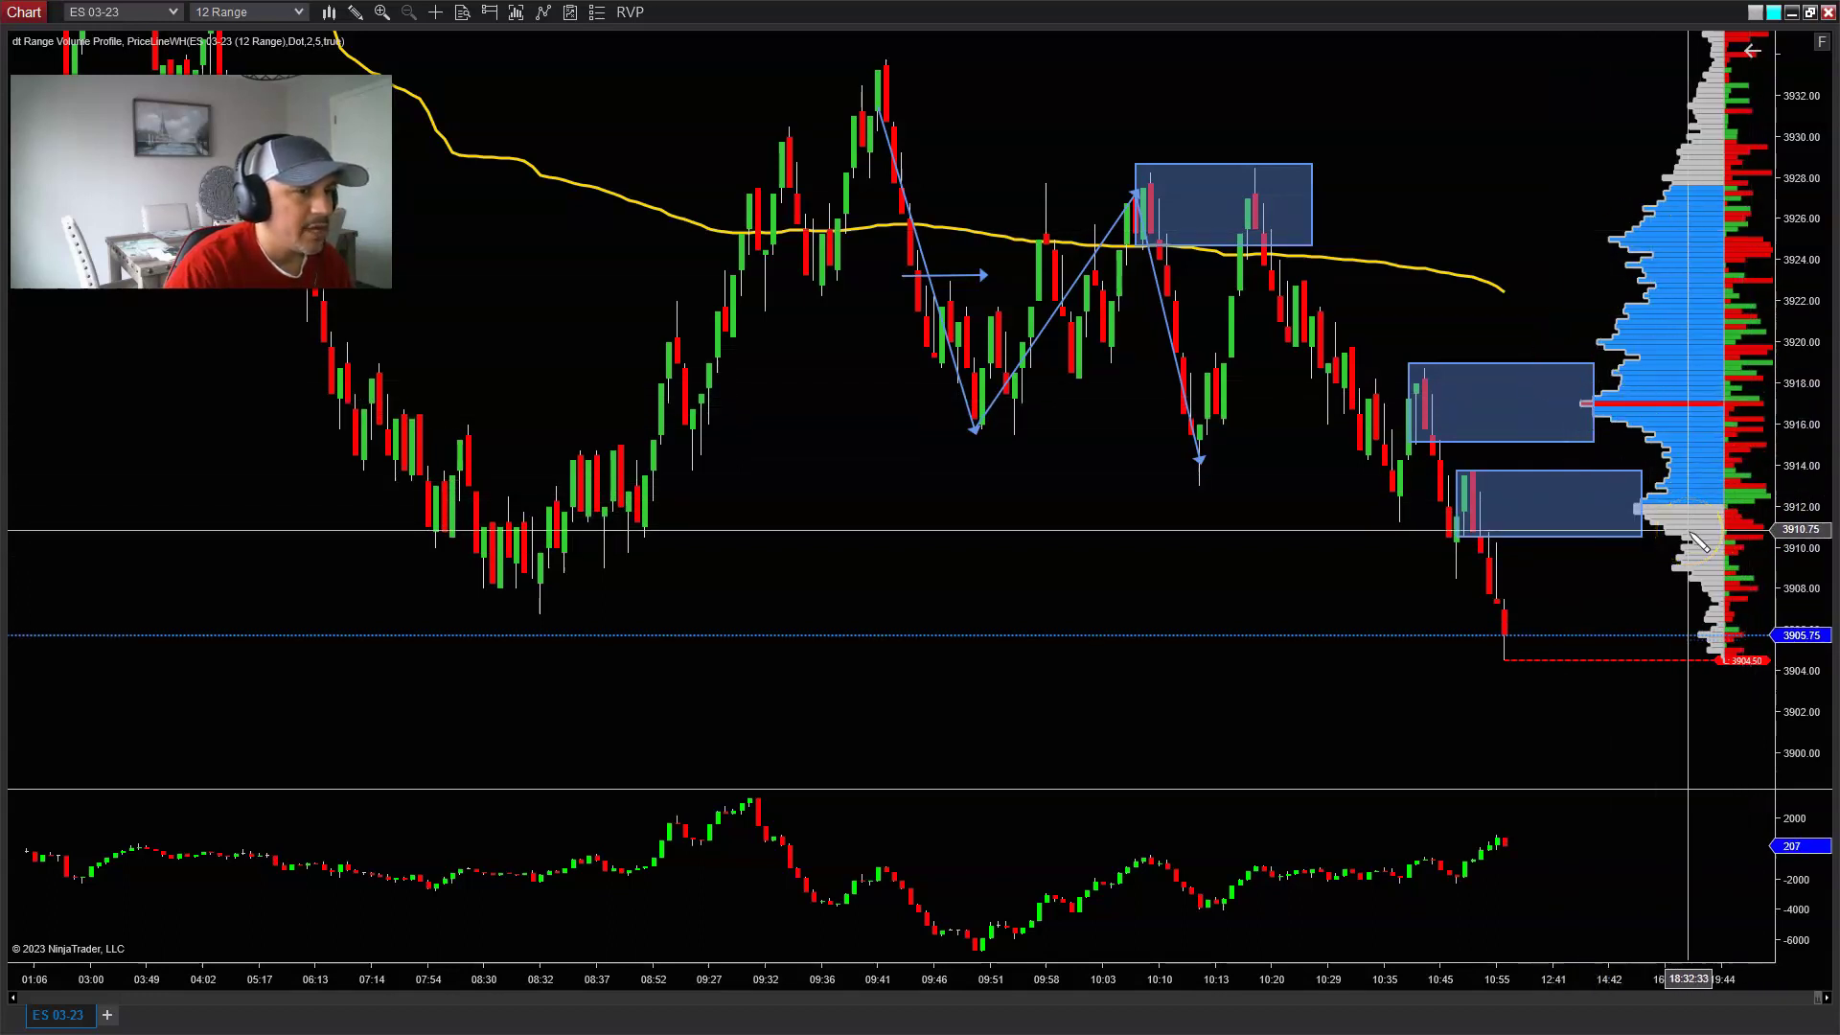
# Step: Examine the price pullback into the lower rectangle against the edge of the volume profile's value area
pyautogui.click(1694, 537)
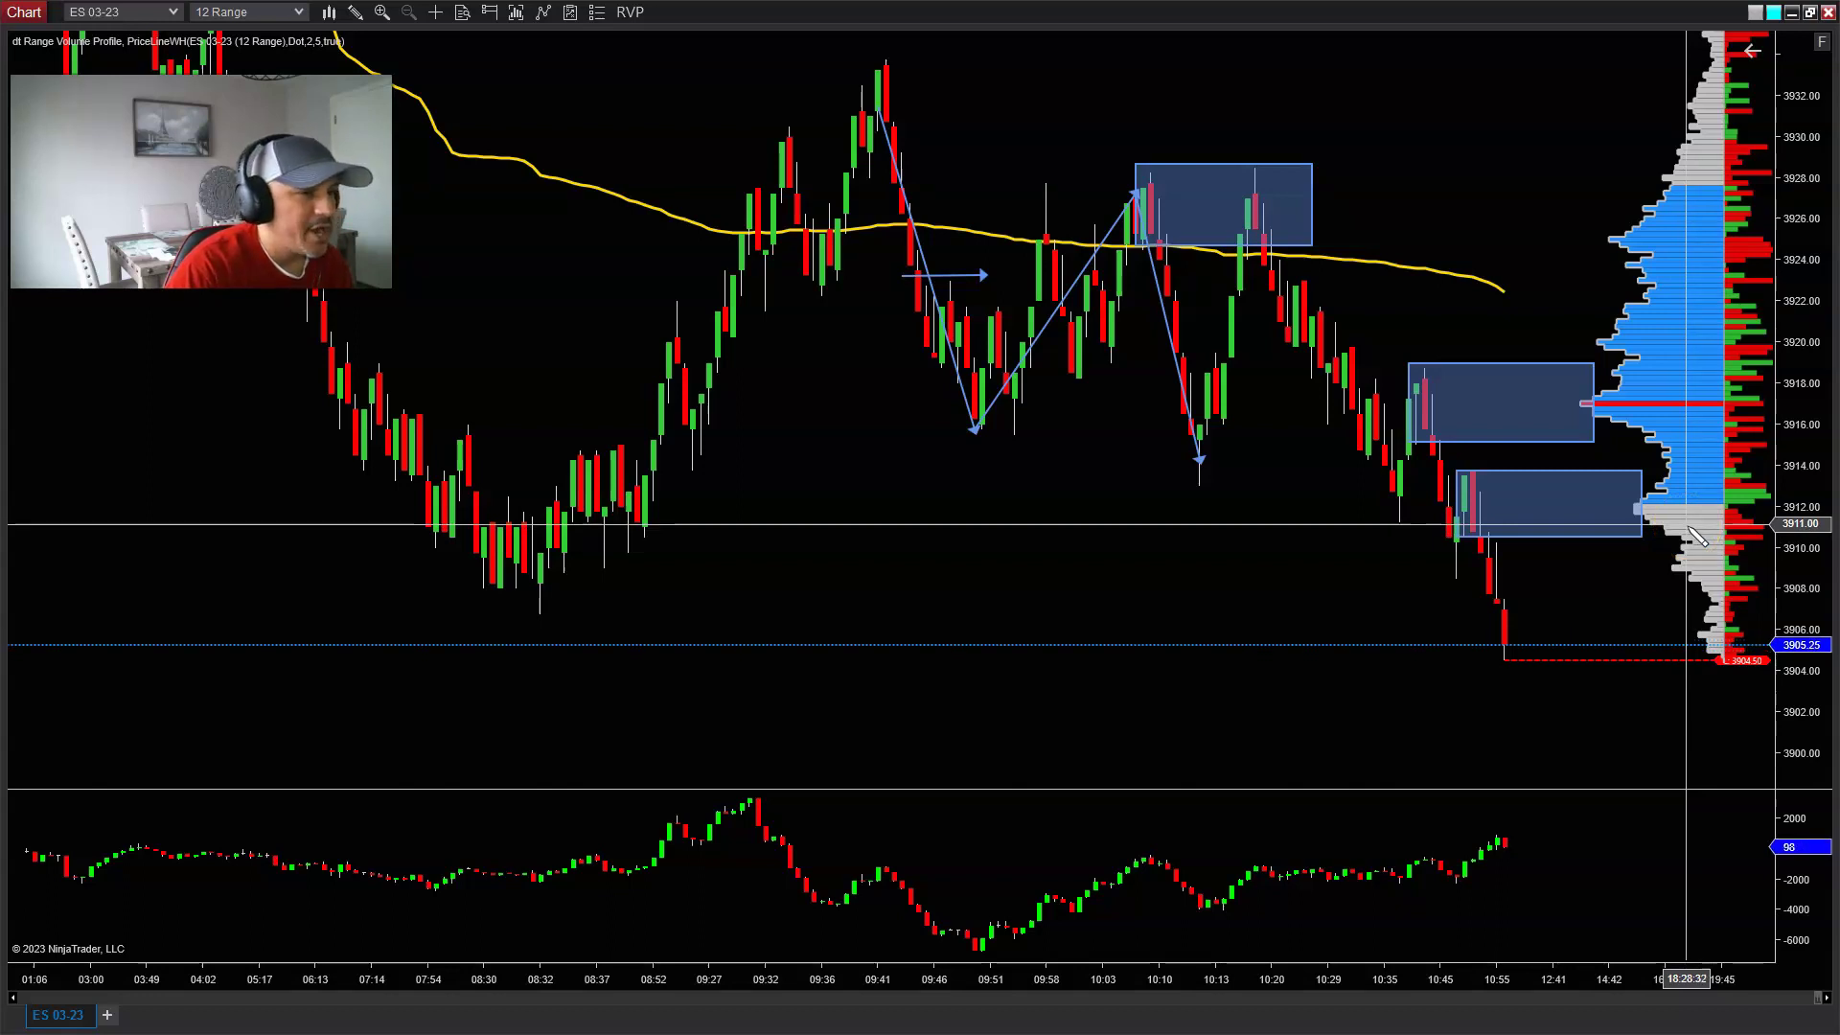
pyautogui.click(1535, 513)
pyautogui.click(1694, 476)
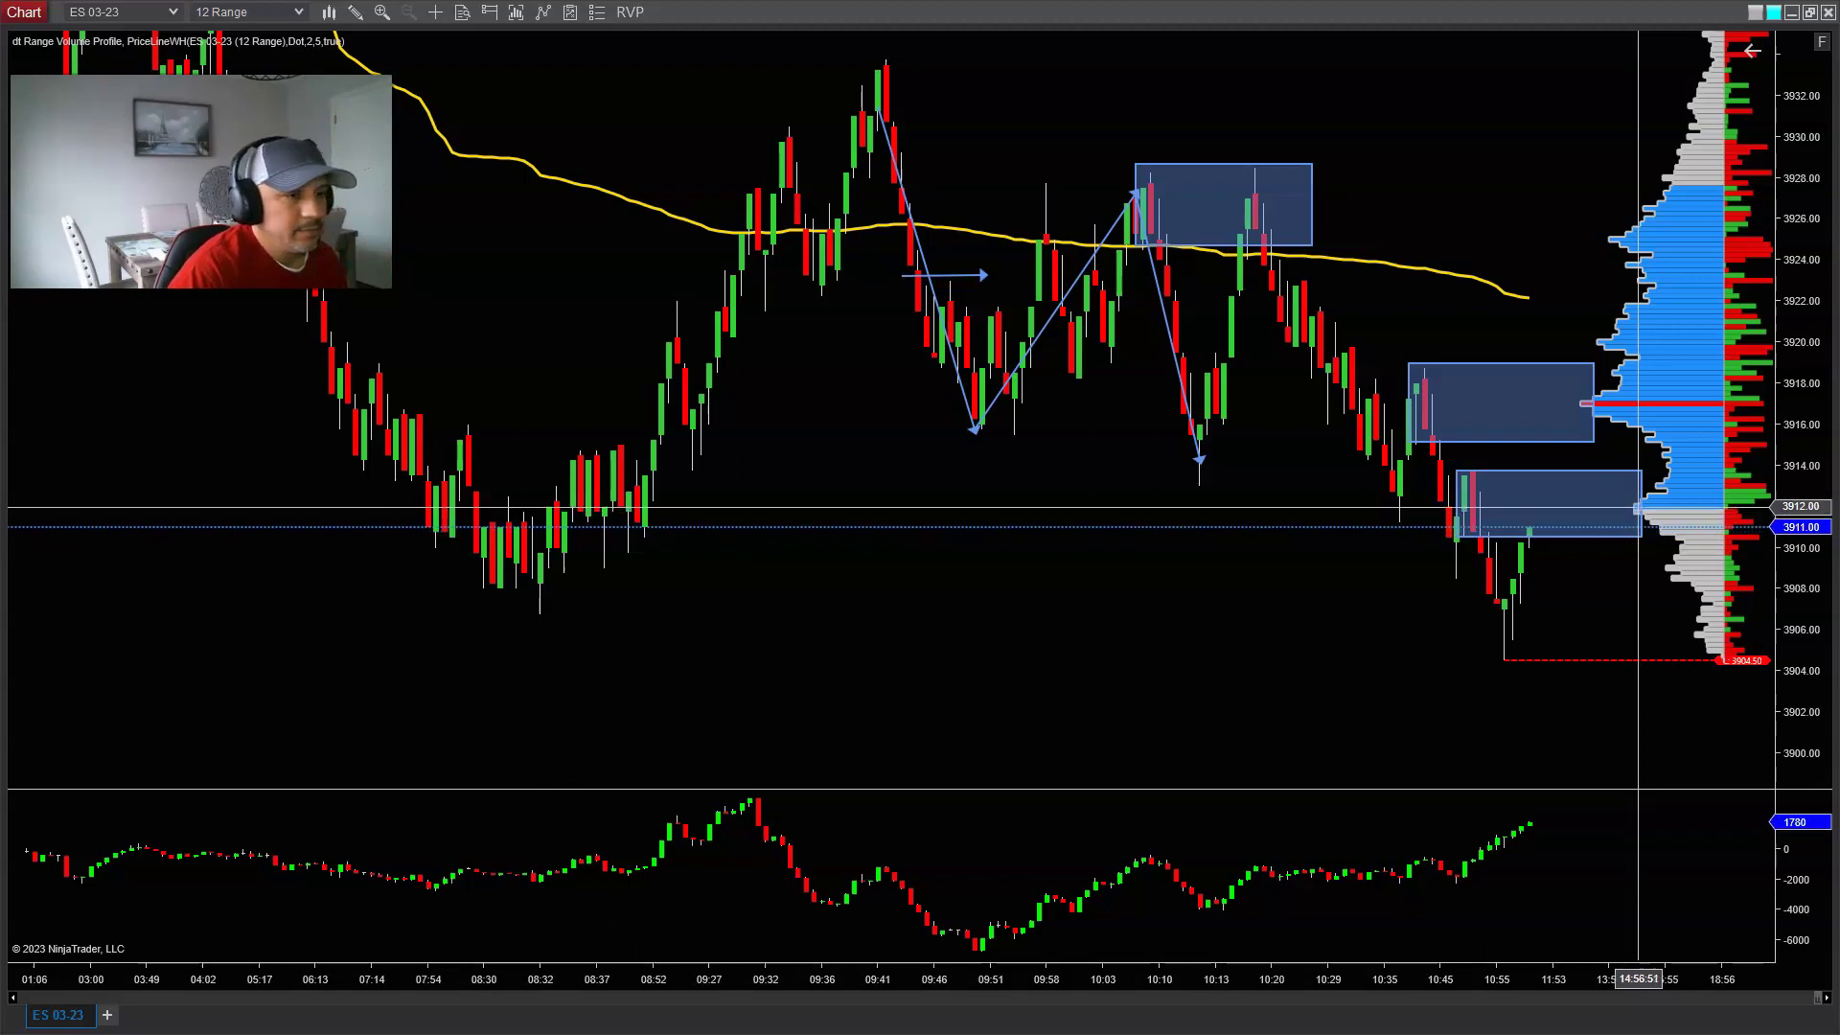
pyautogui.click(1642, 492)
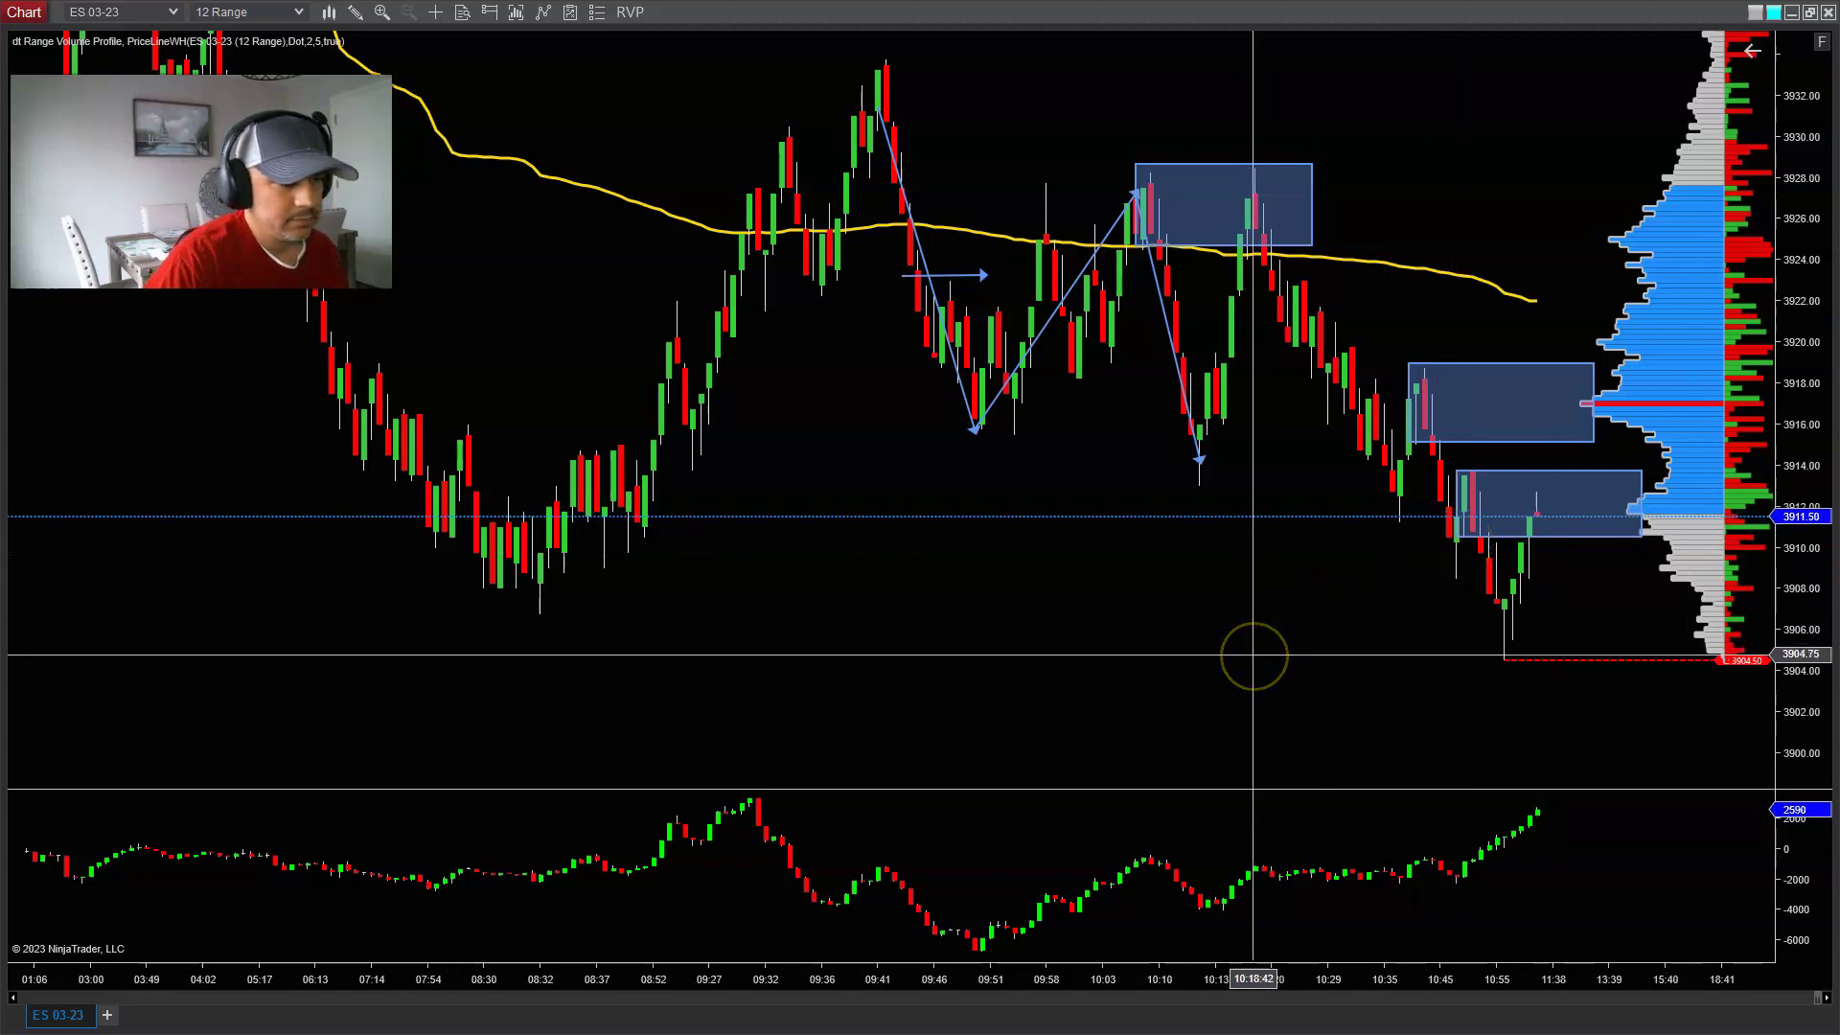
pyautogui.click(1644, 525)
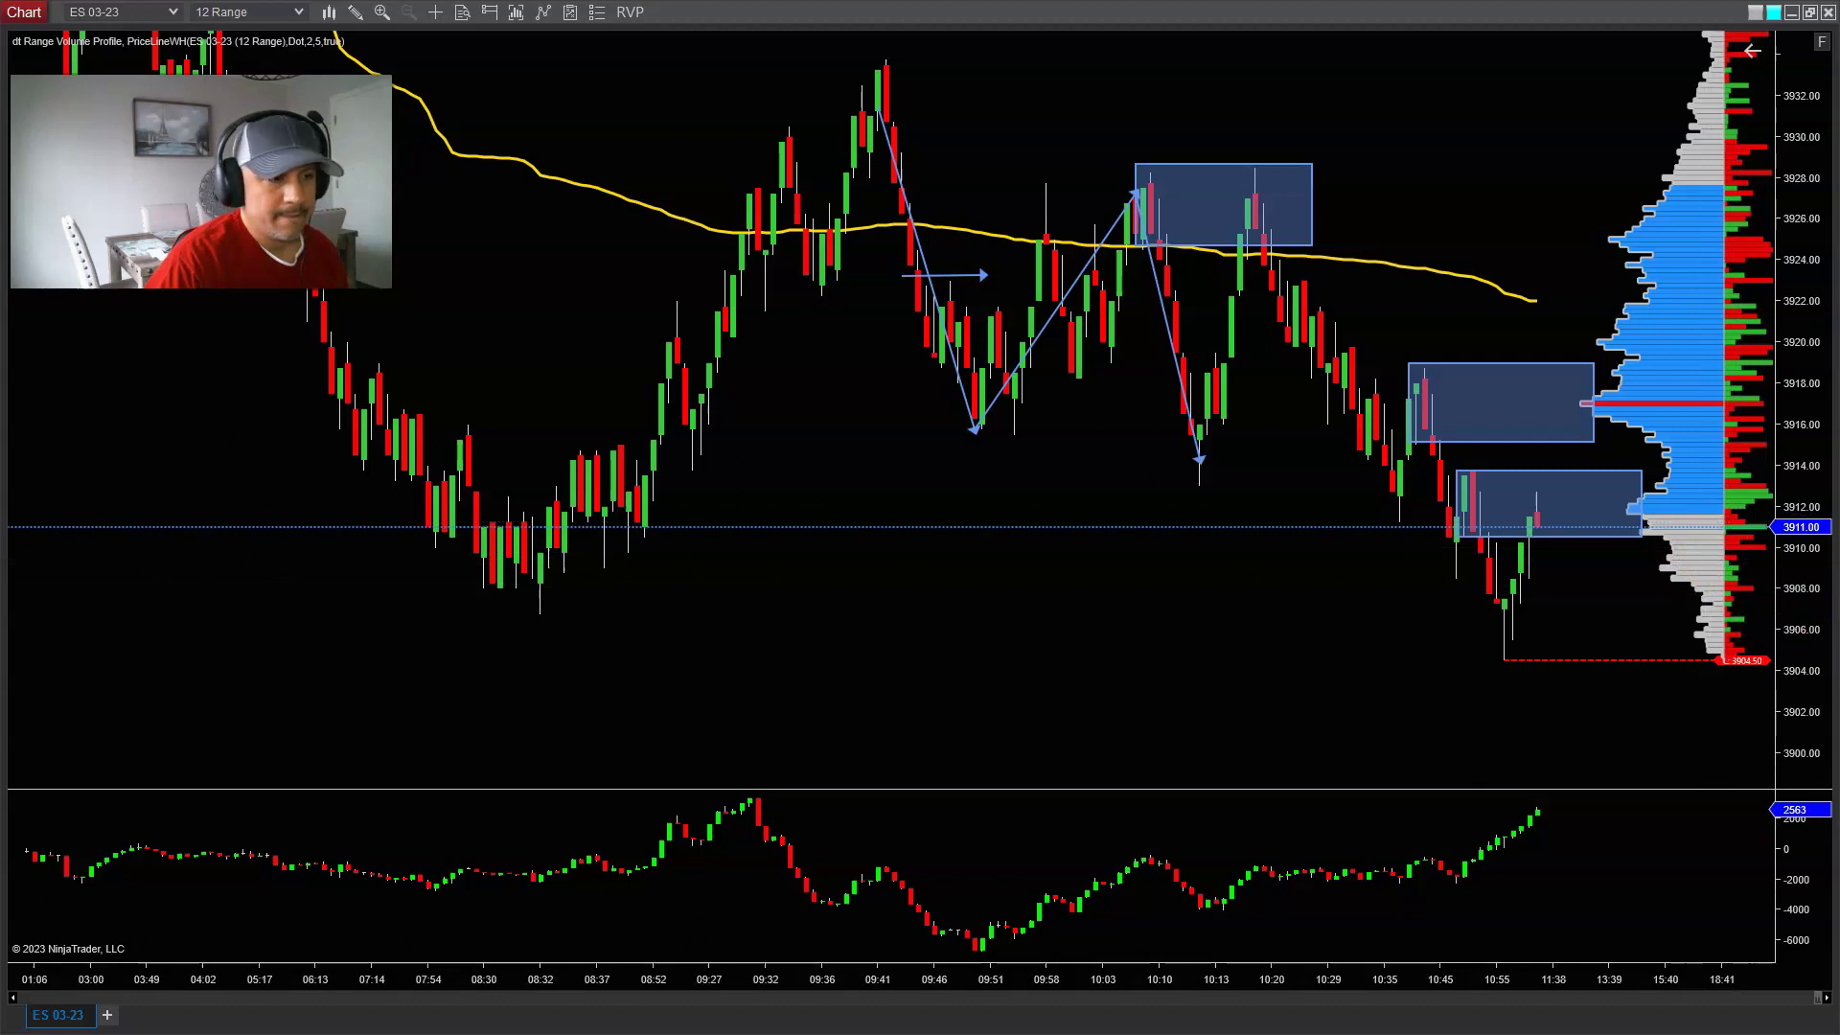
pyautogui.click(1529, 484)
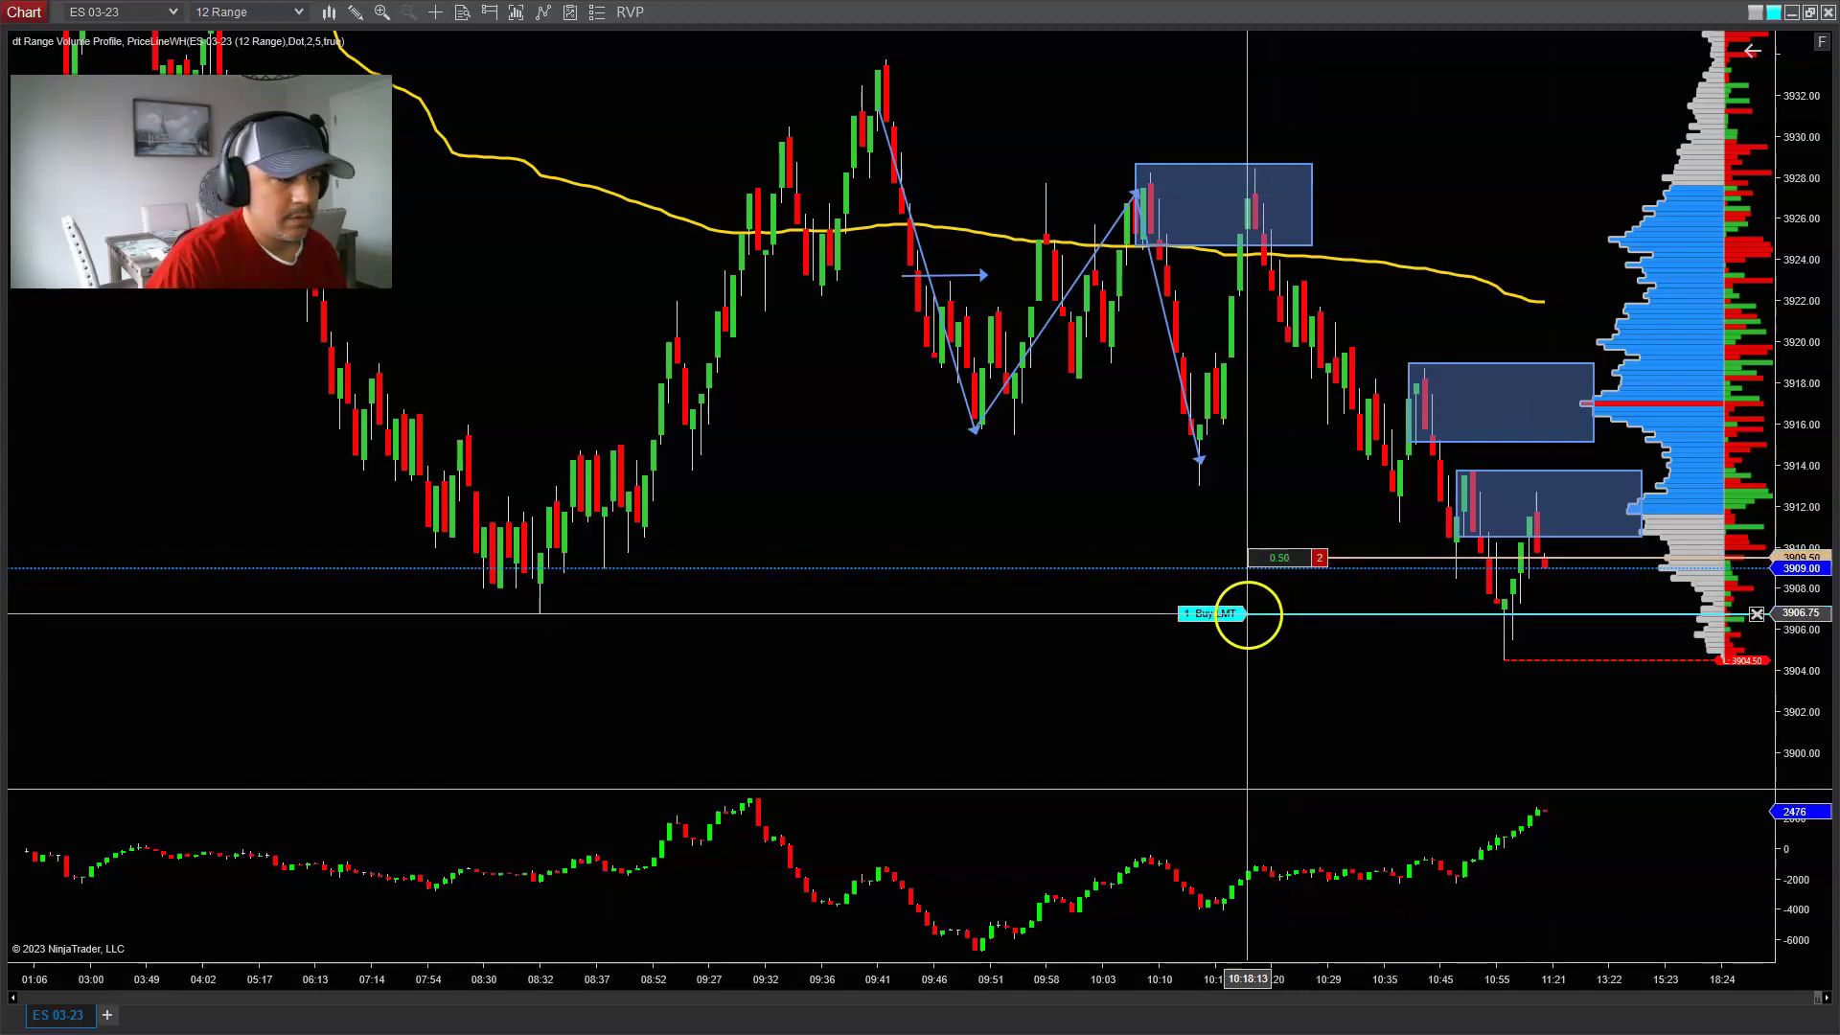
# Step: Set the two one-contract buy limit targets of the open short to 3907.50 and 3906.25
pyautogui.moveTo(1252, 614); pyautogui.dragTo(1253, 598)
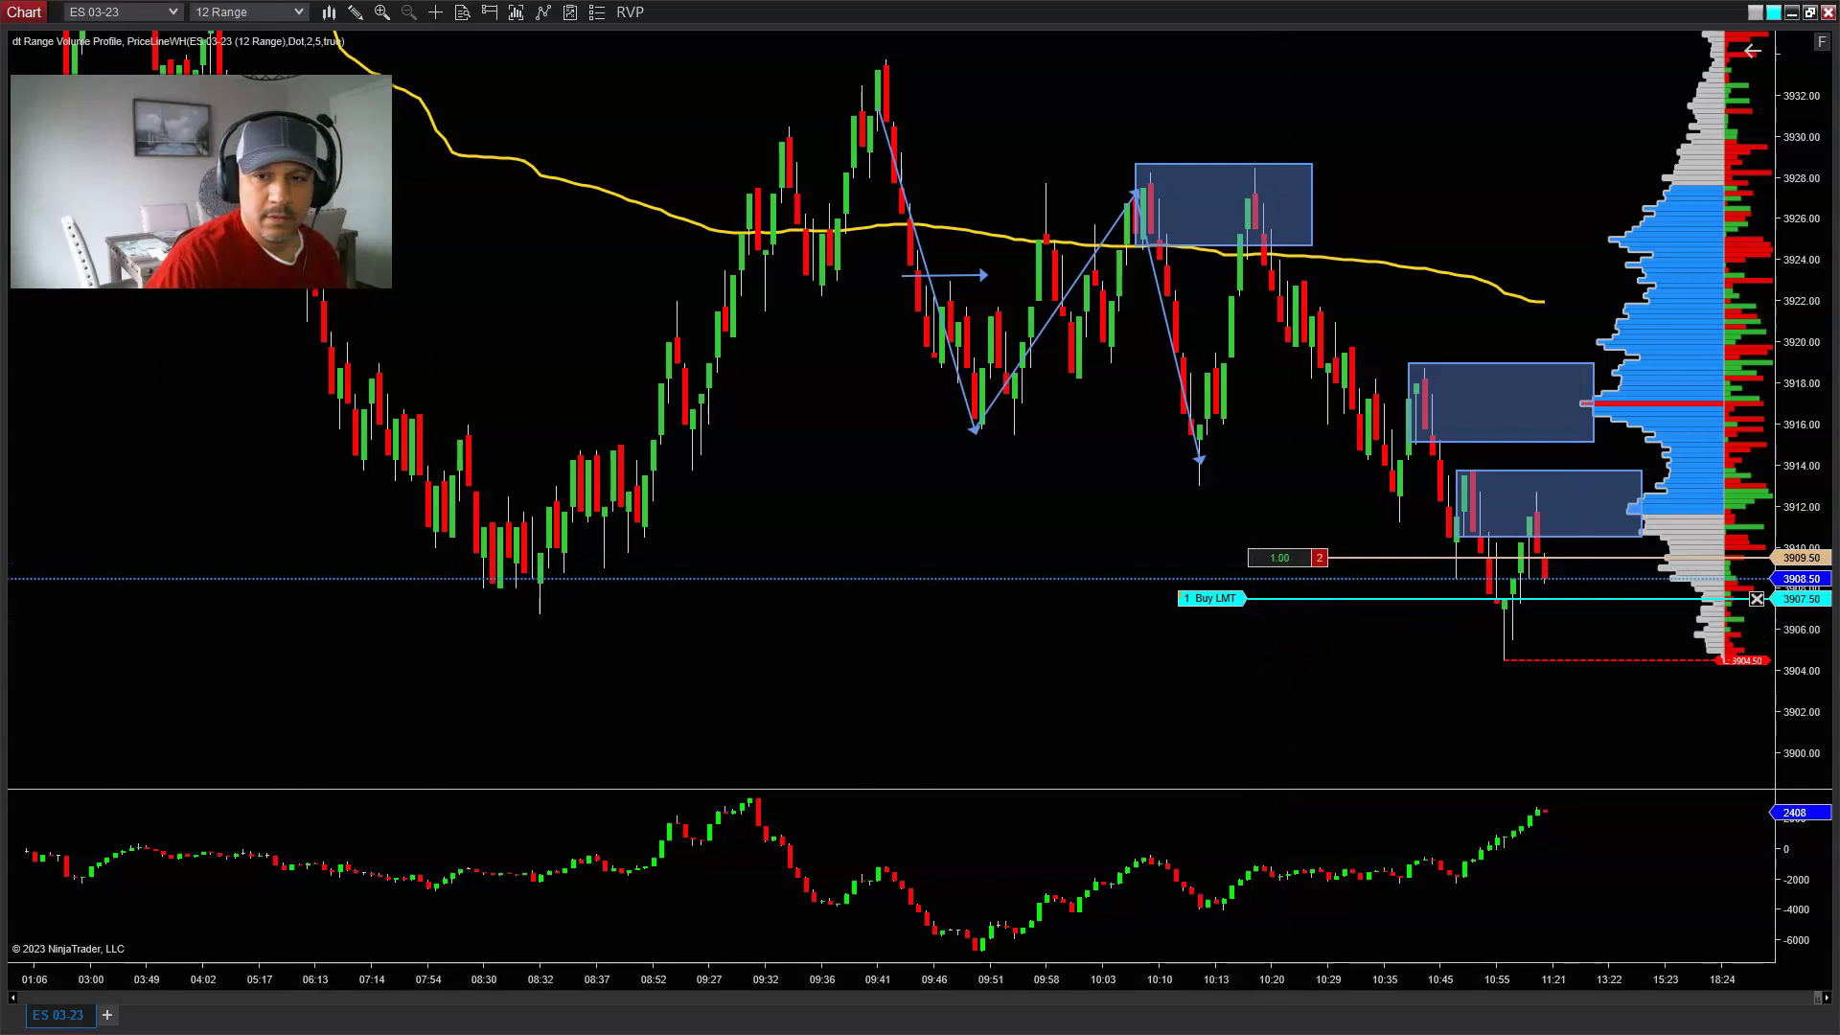
pyautogui.click(1258, 580)
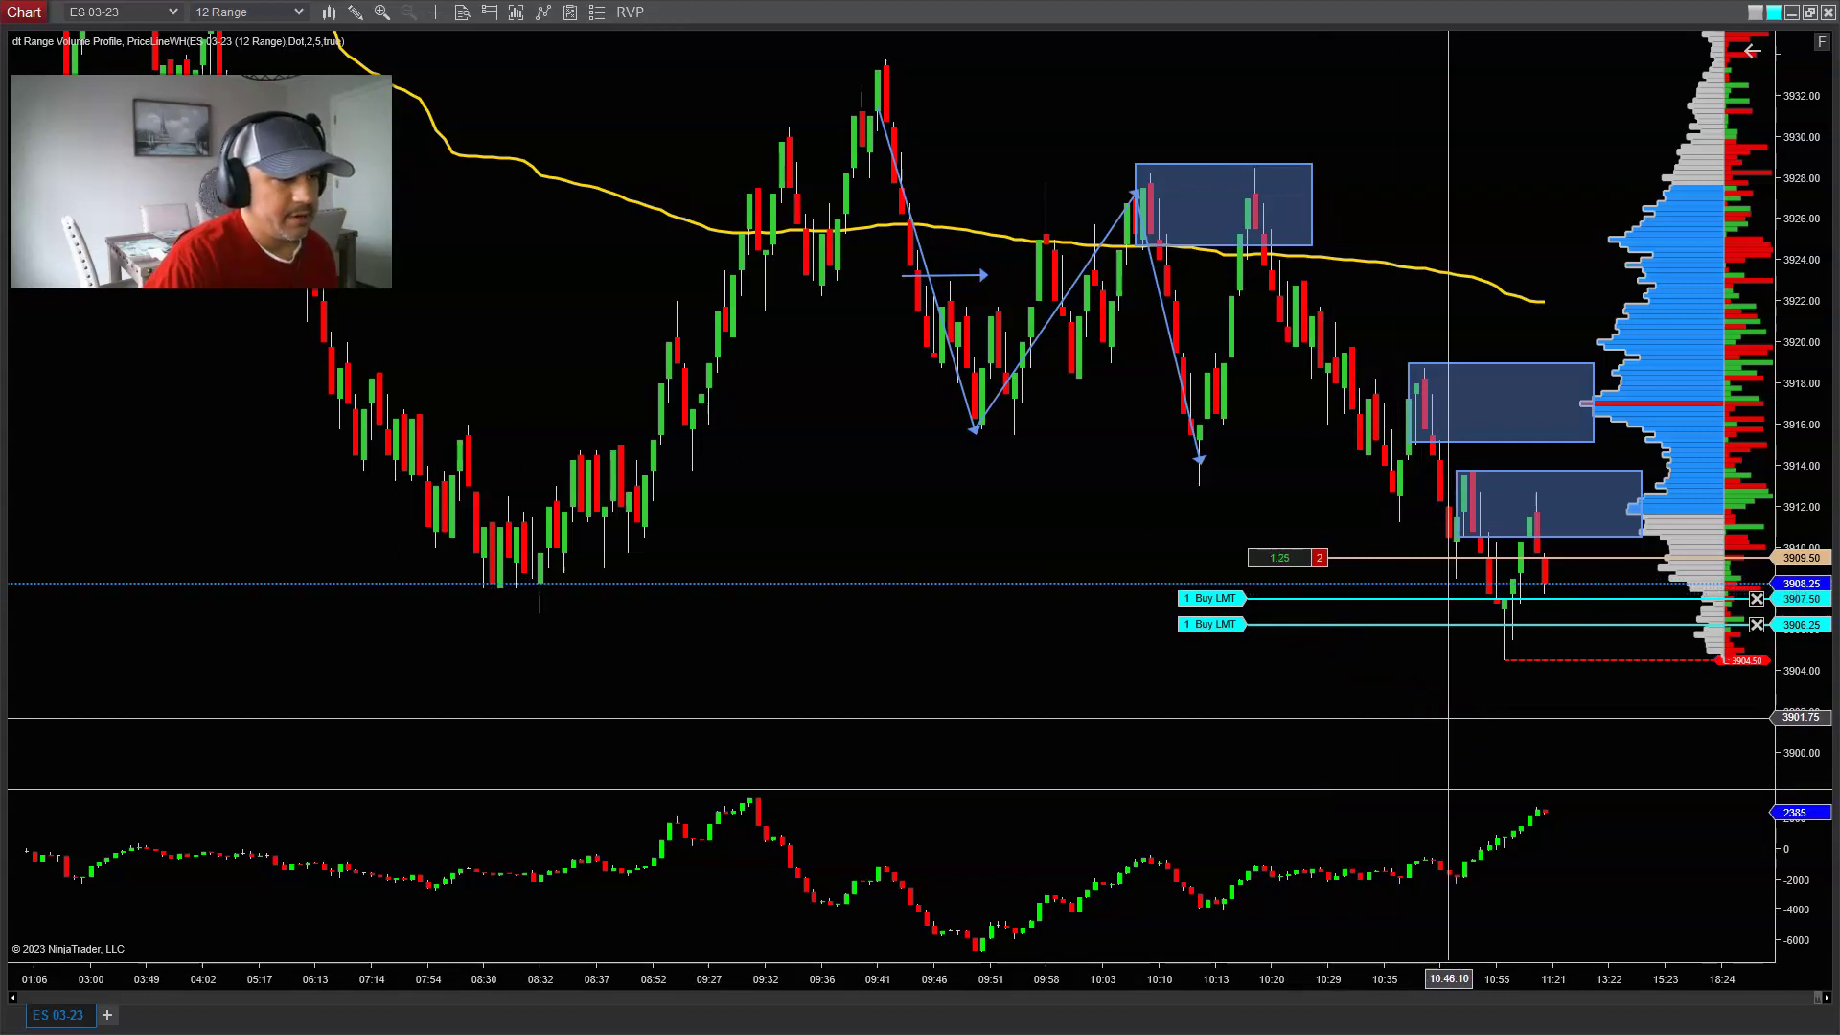
# Step: Capture a Screencast-O-Matic screenshot of the chart region with the open short and its buy limit orders
pyautogui.press('super')
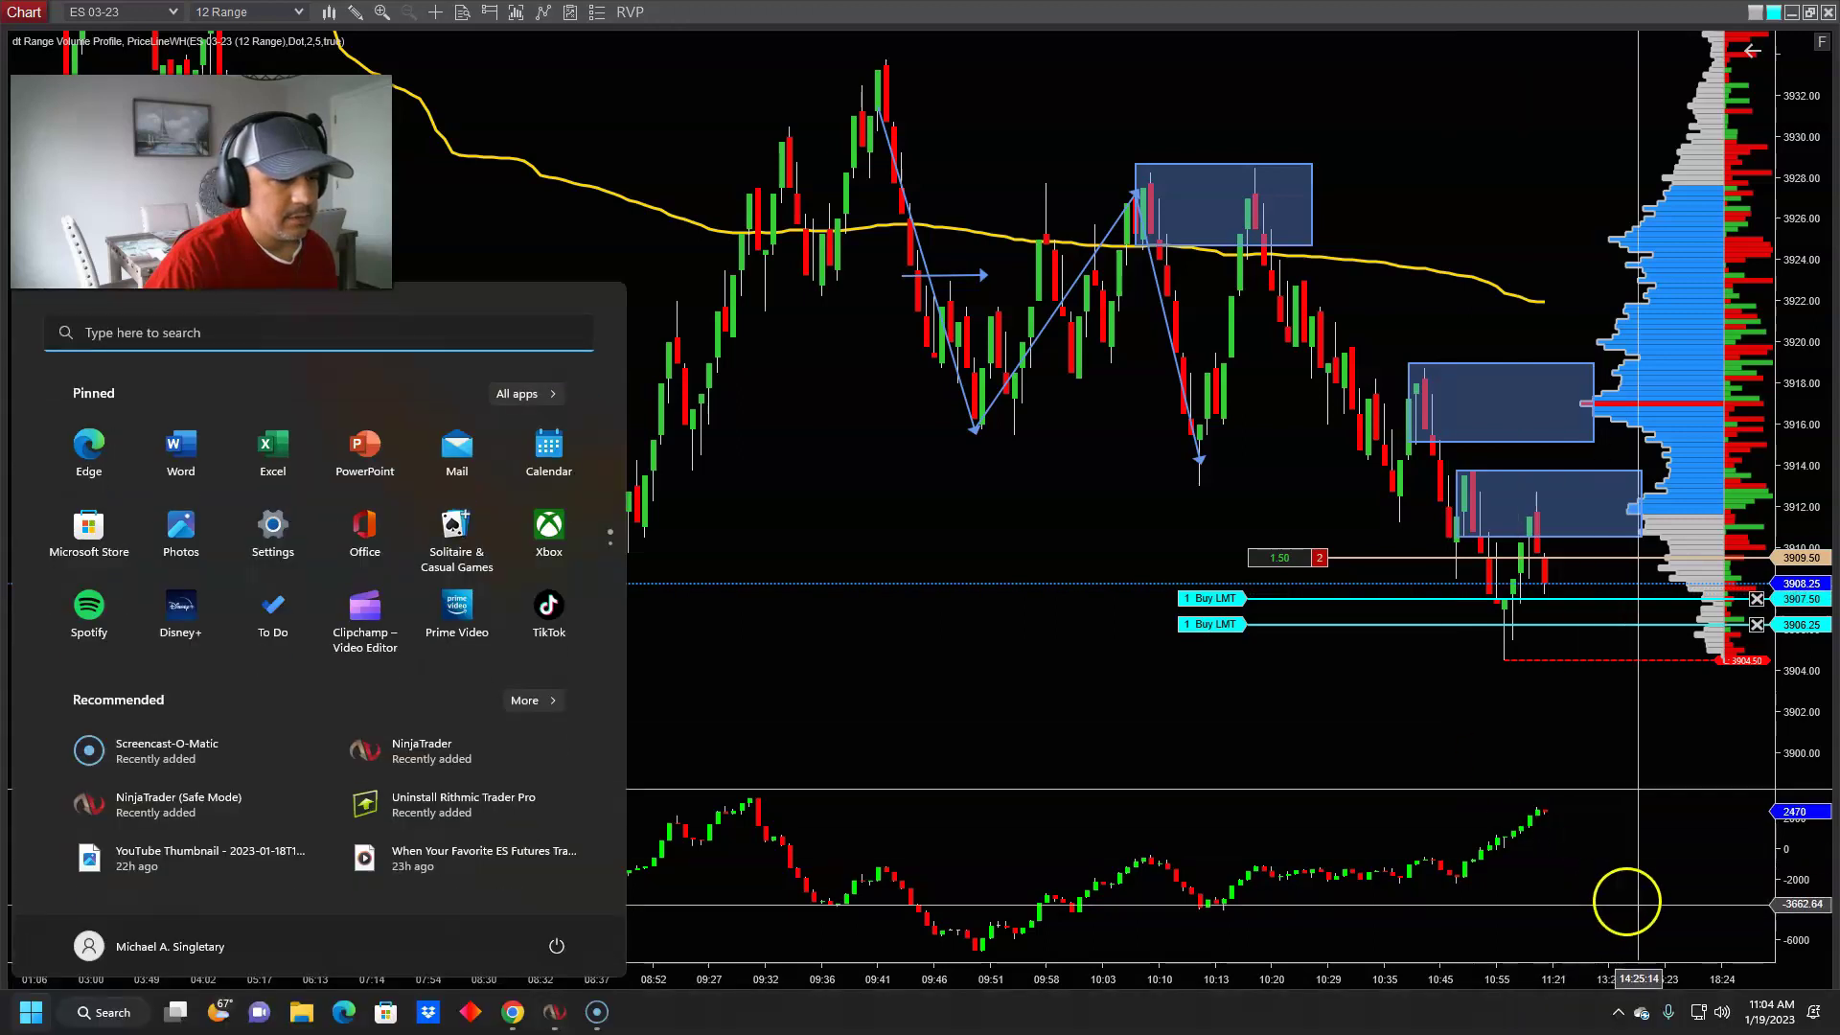
pyautogui.click(1618, 1011)
pyautogui.click(1636, 957)
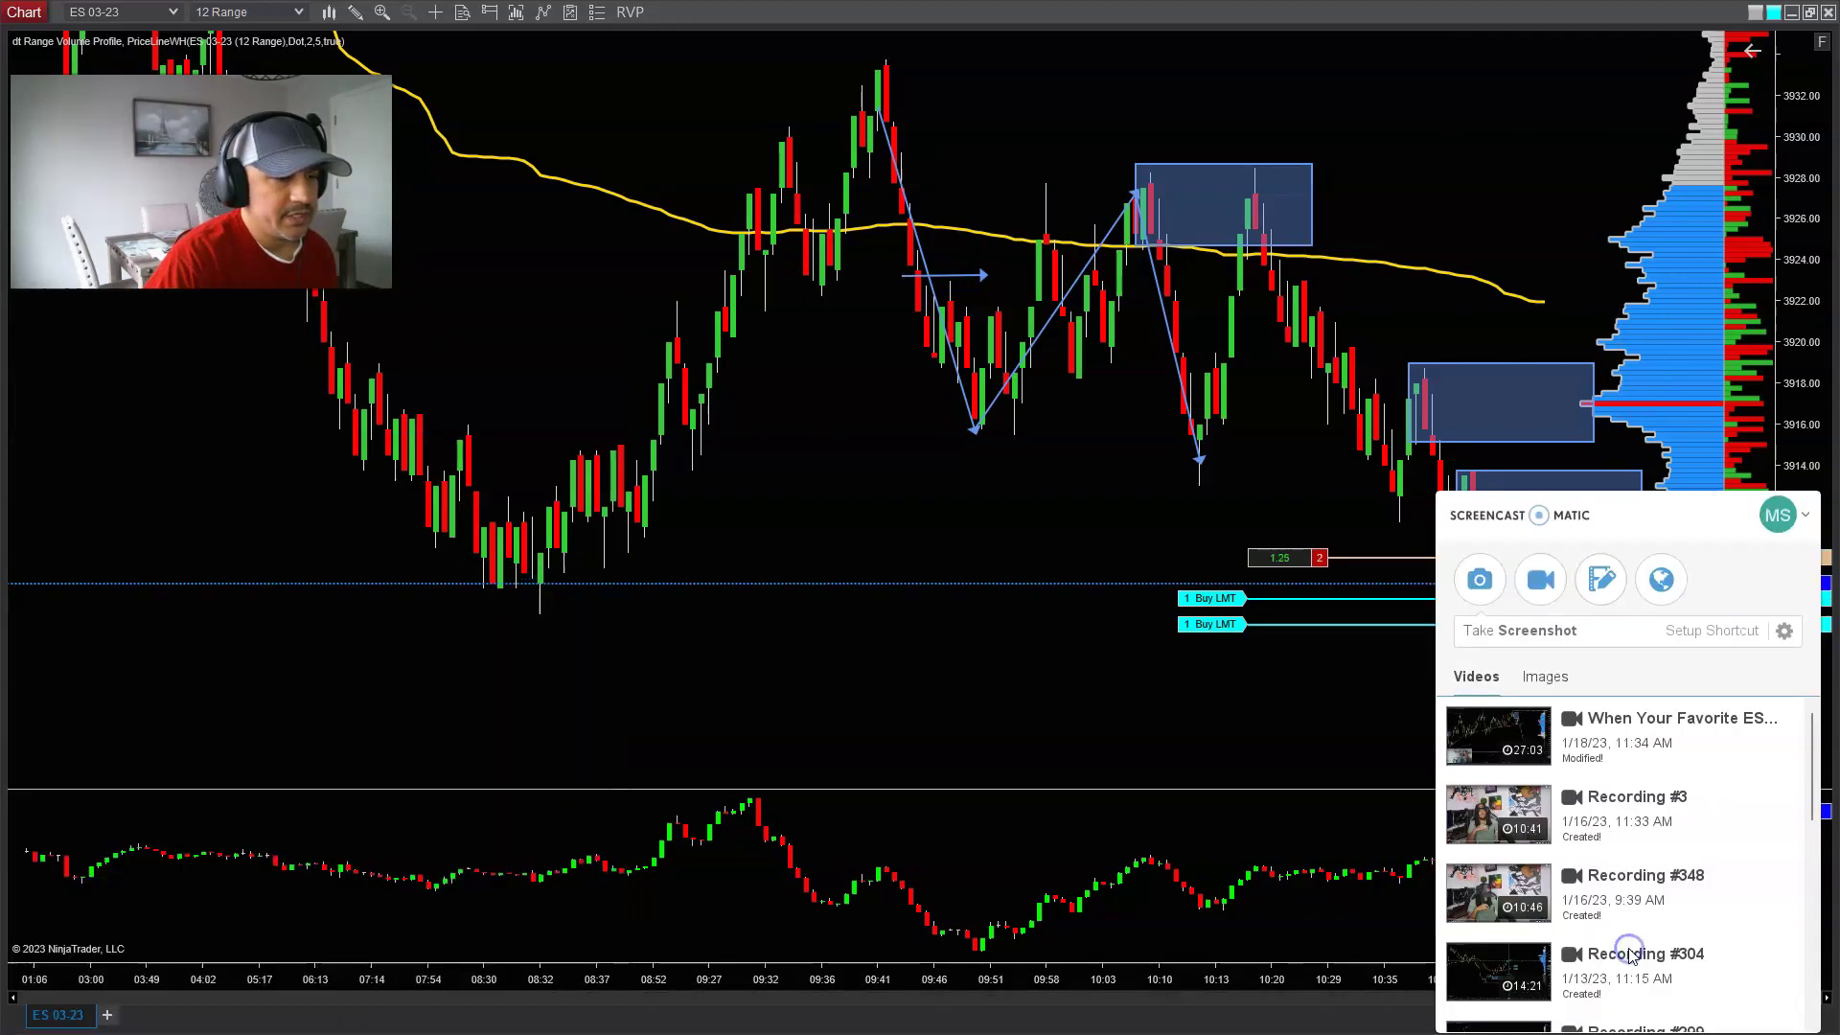
pyautogui.click(1491, 599)
pyautogui.moveTo(627, 78); pyautogui.dragTo(1833, 786)
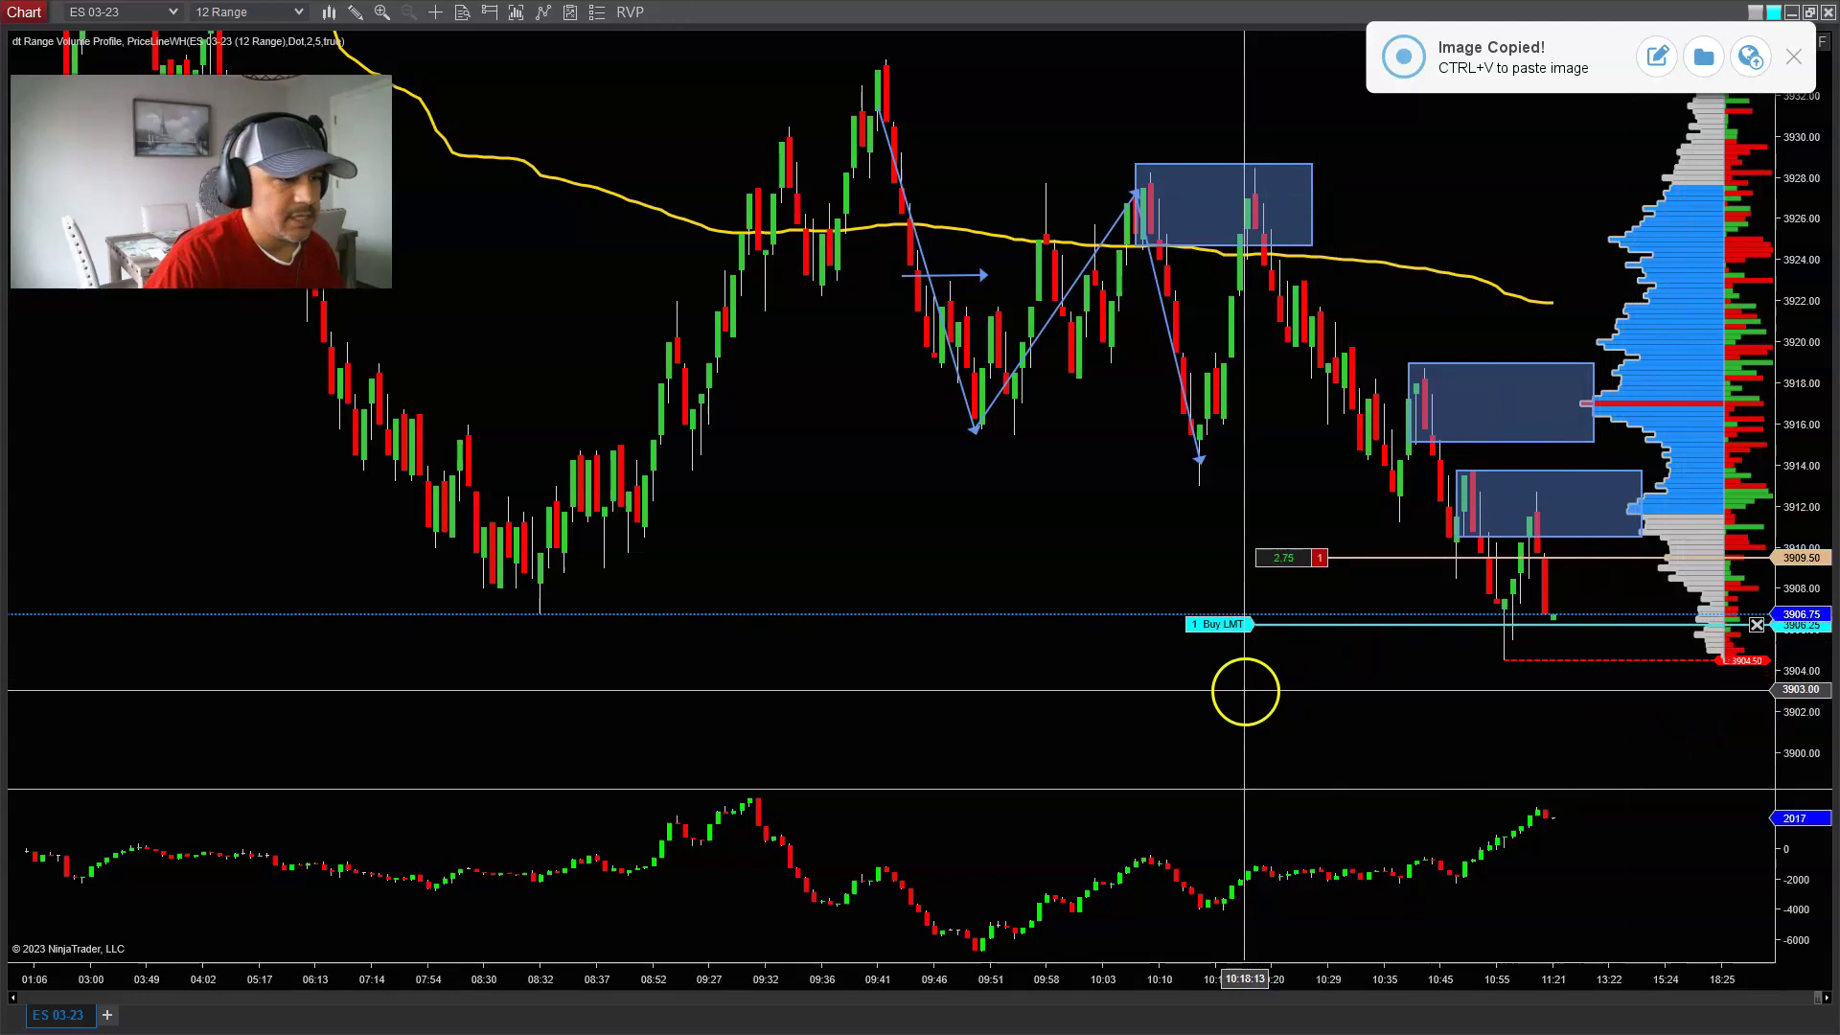
# Step: Move the remaining buy limit order up to 3906.75, and raise it again towards the market to close the last contract
pyautogui.click(1237, 628)
pyautogui.click(1238, 625)
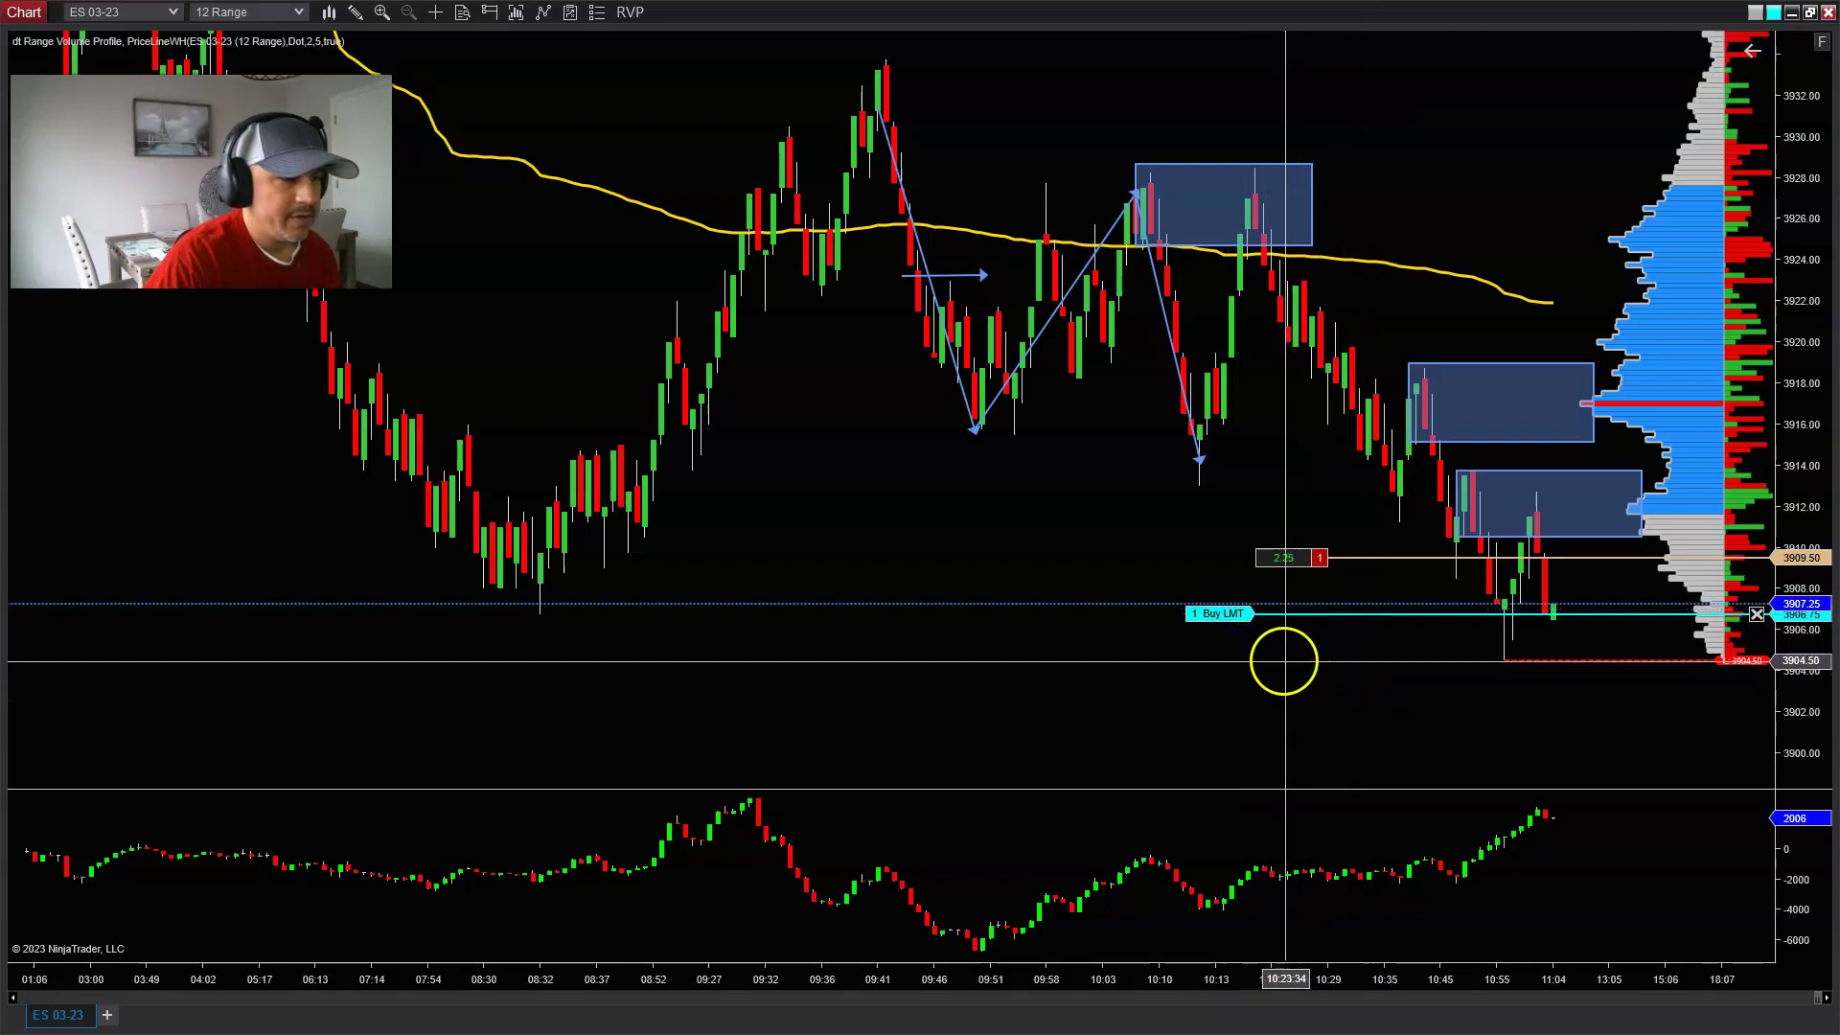
pyautogui.click(1236, 614)
pyautogui.click(1233, 603)
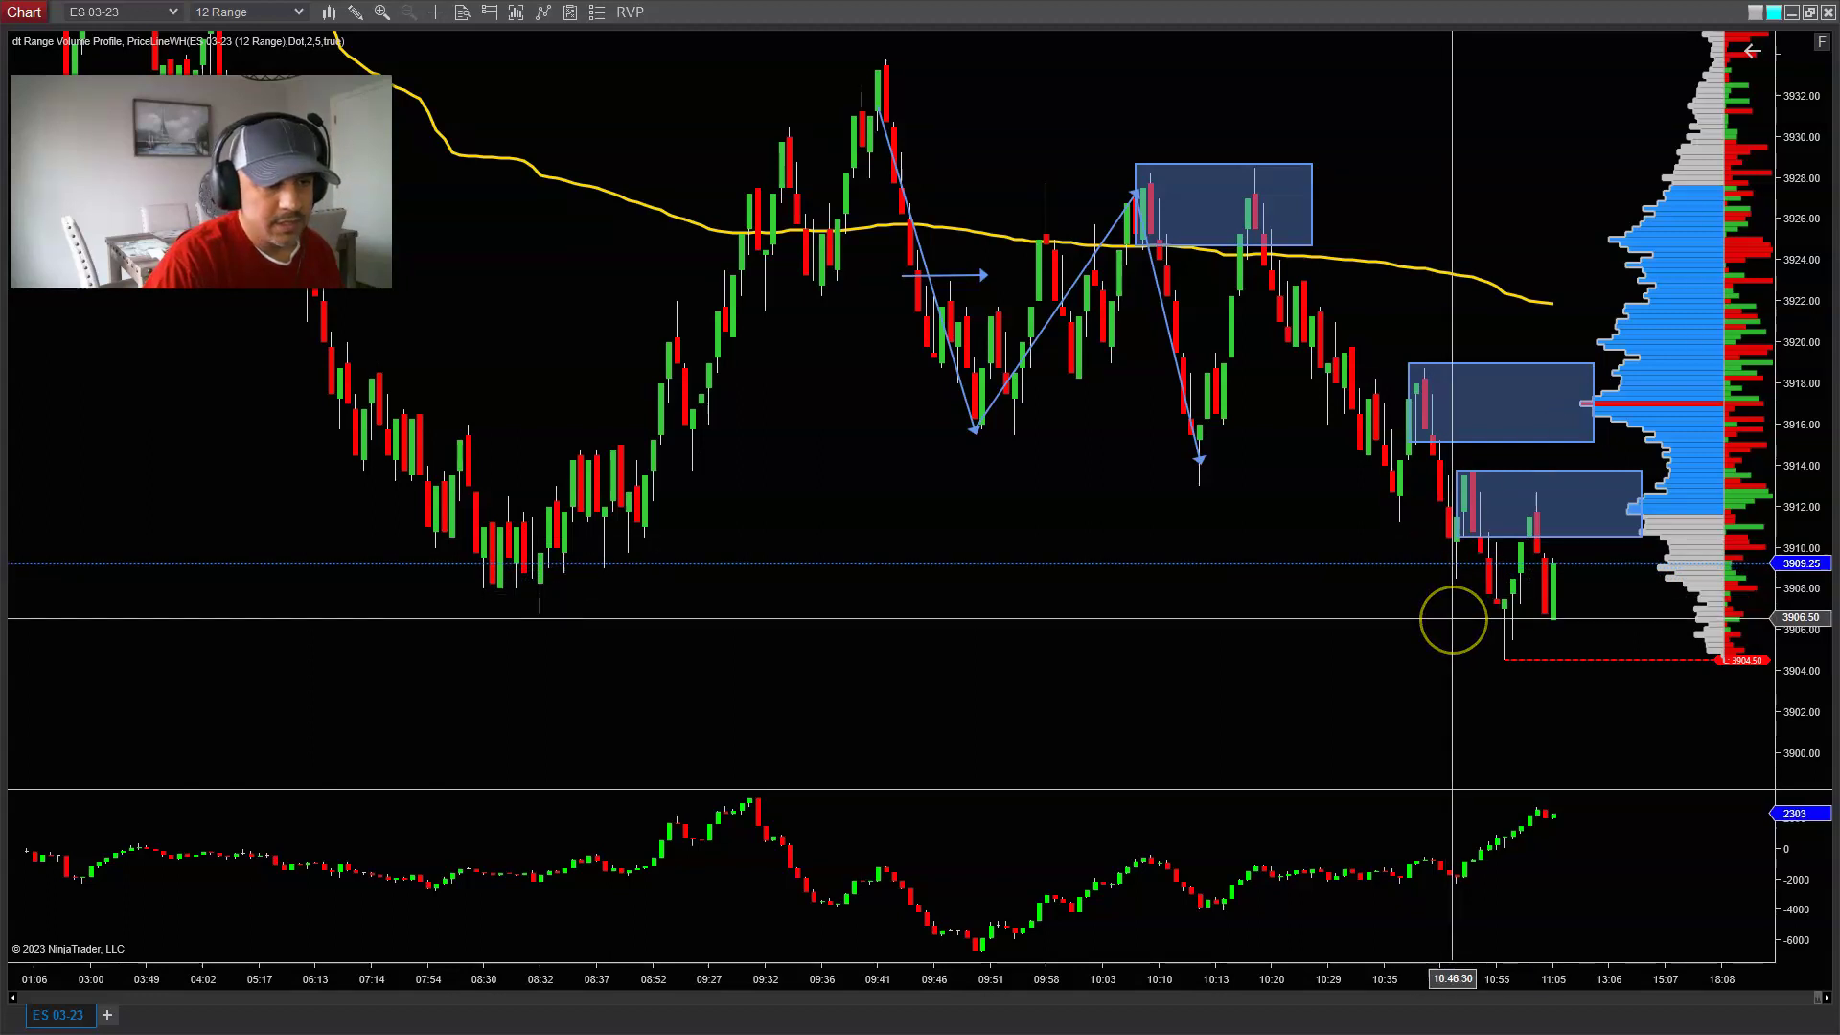
# Step: Examine the latest swing lows above the red dashed low line and the price move back through the lower rectangle
pyautogui.click(1365, 616)
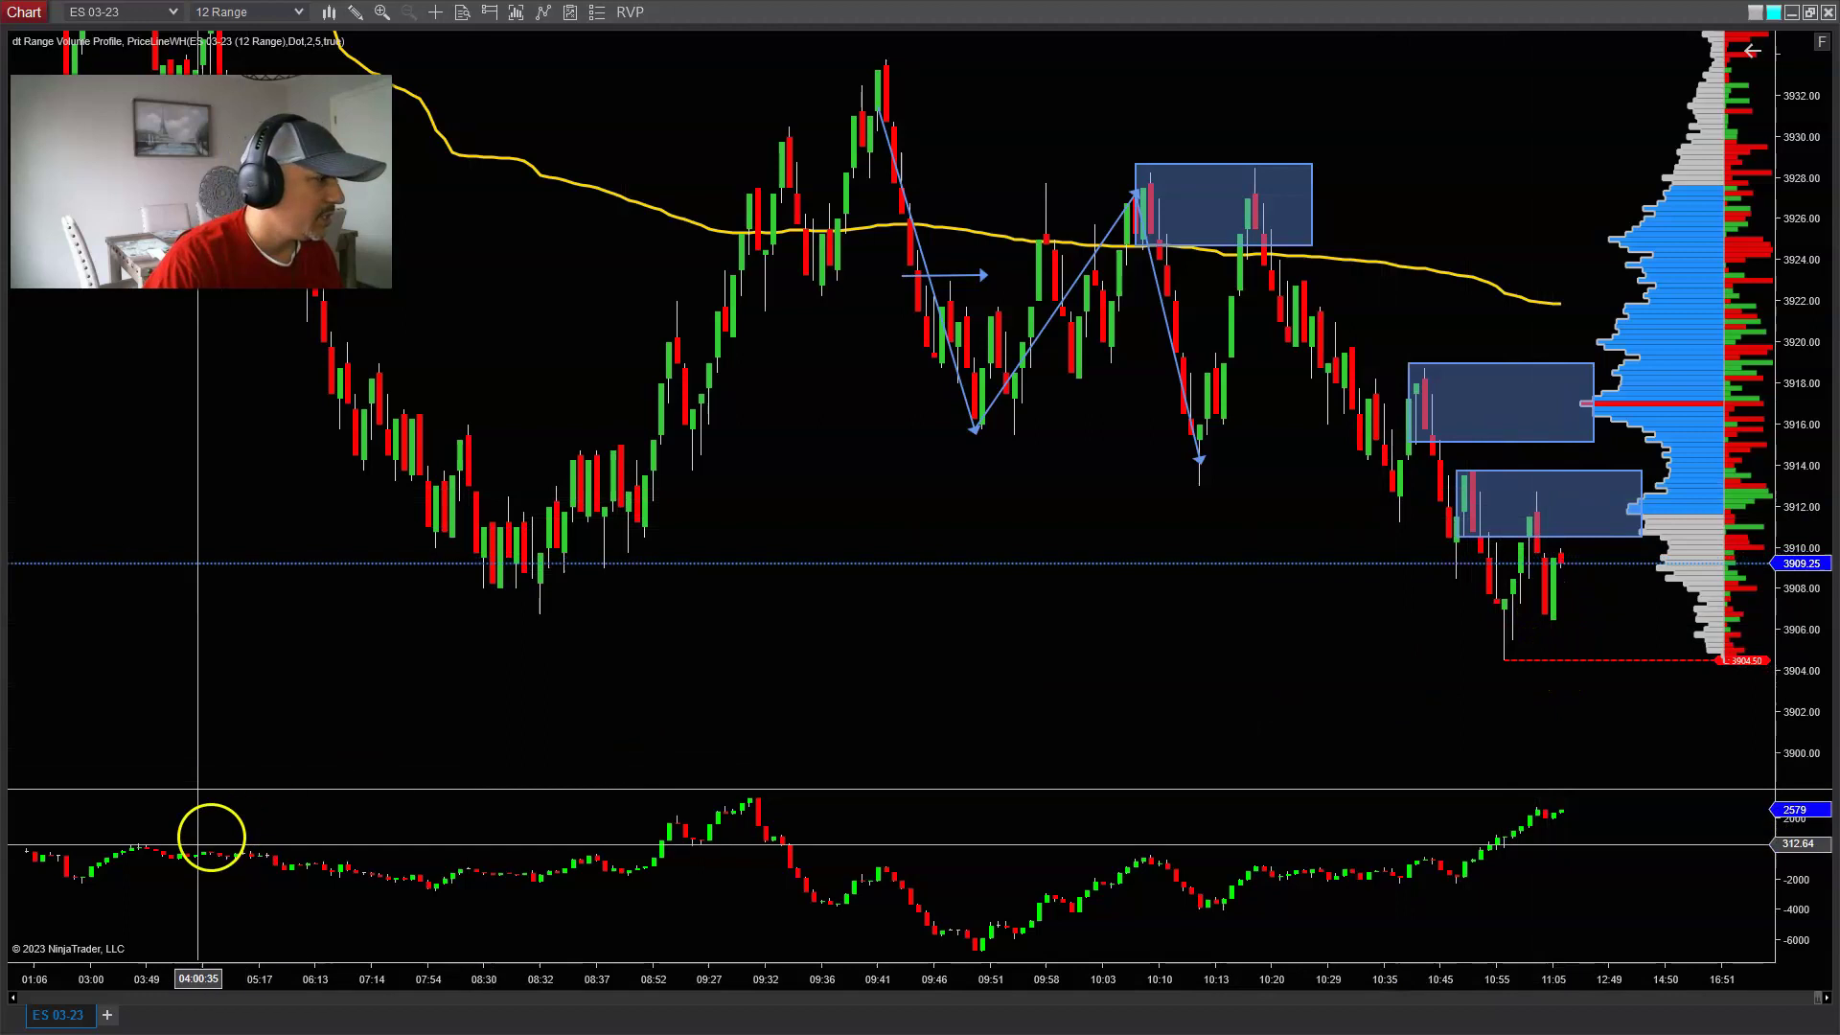
pyautogui.scroll(2, 891, 798)
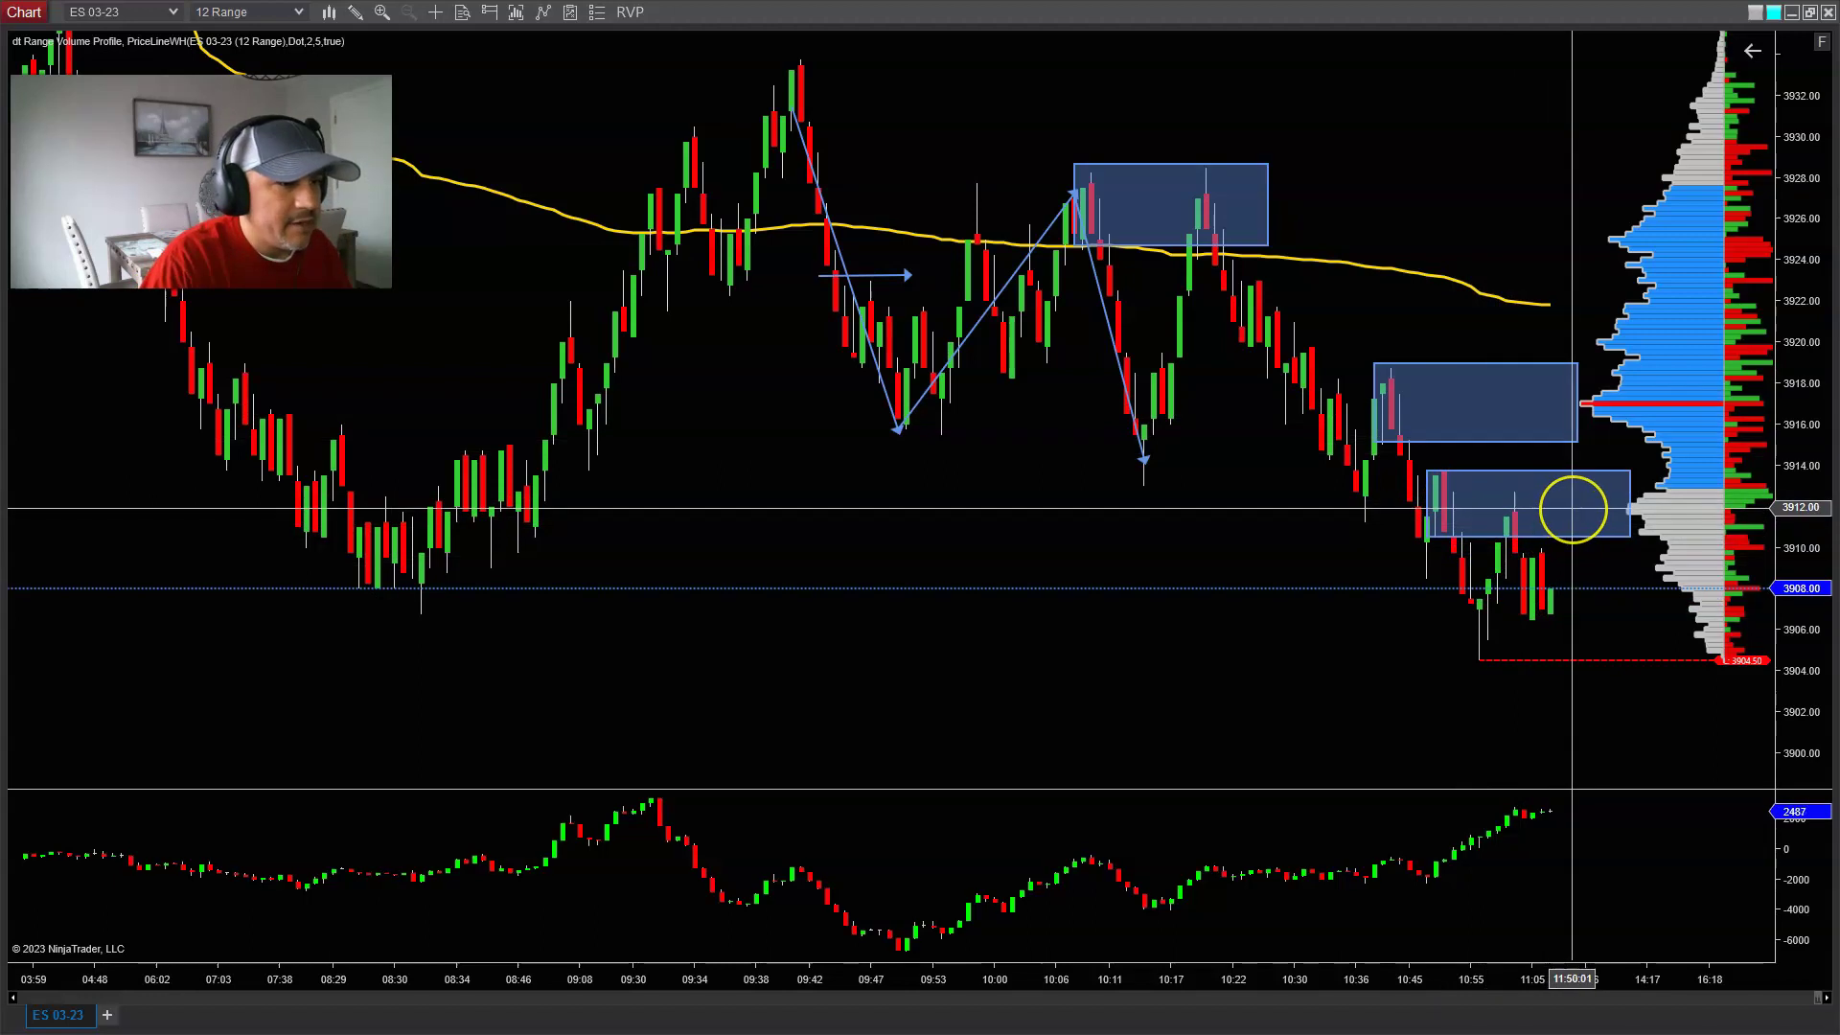
pyautogui.moveTo(1571, 508)
pyautogui.mouseDown()
pyautogui.moveTo(1551, 603)
pyautogui.moveTo(1511, 621)
pyautogui.mouseUp()
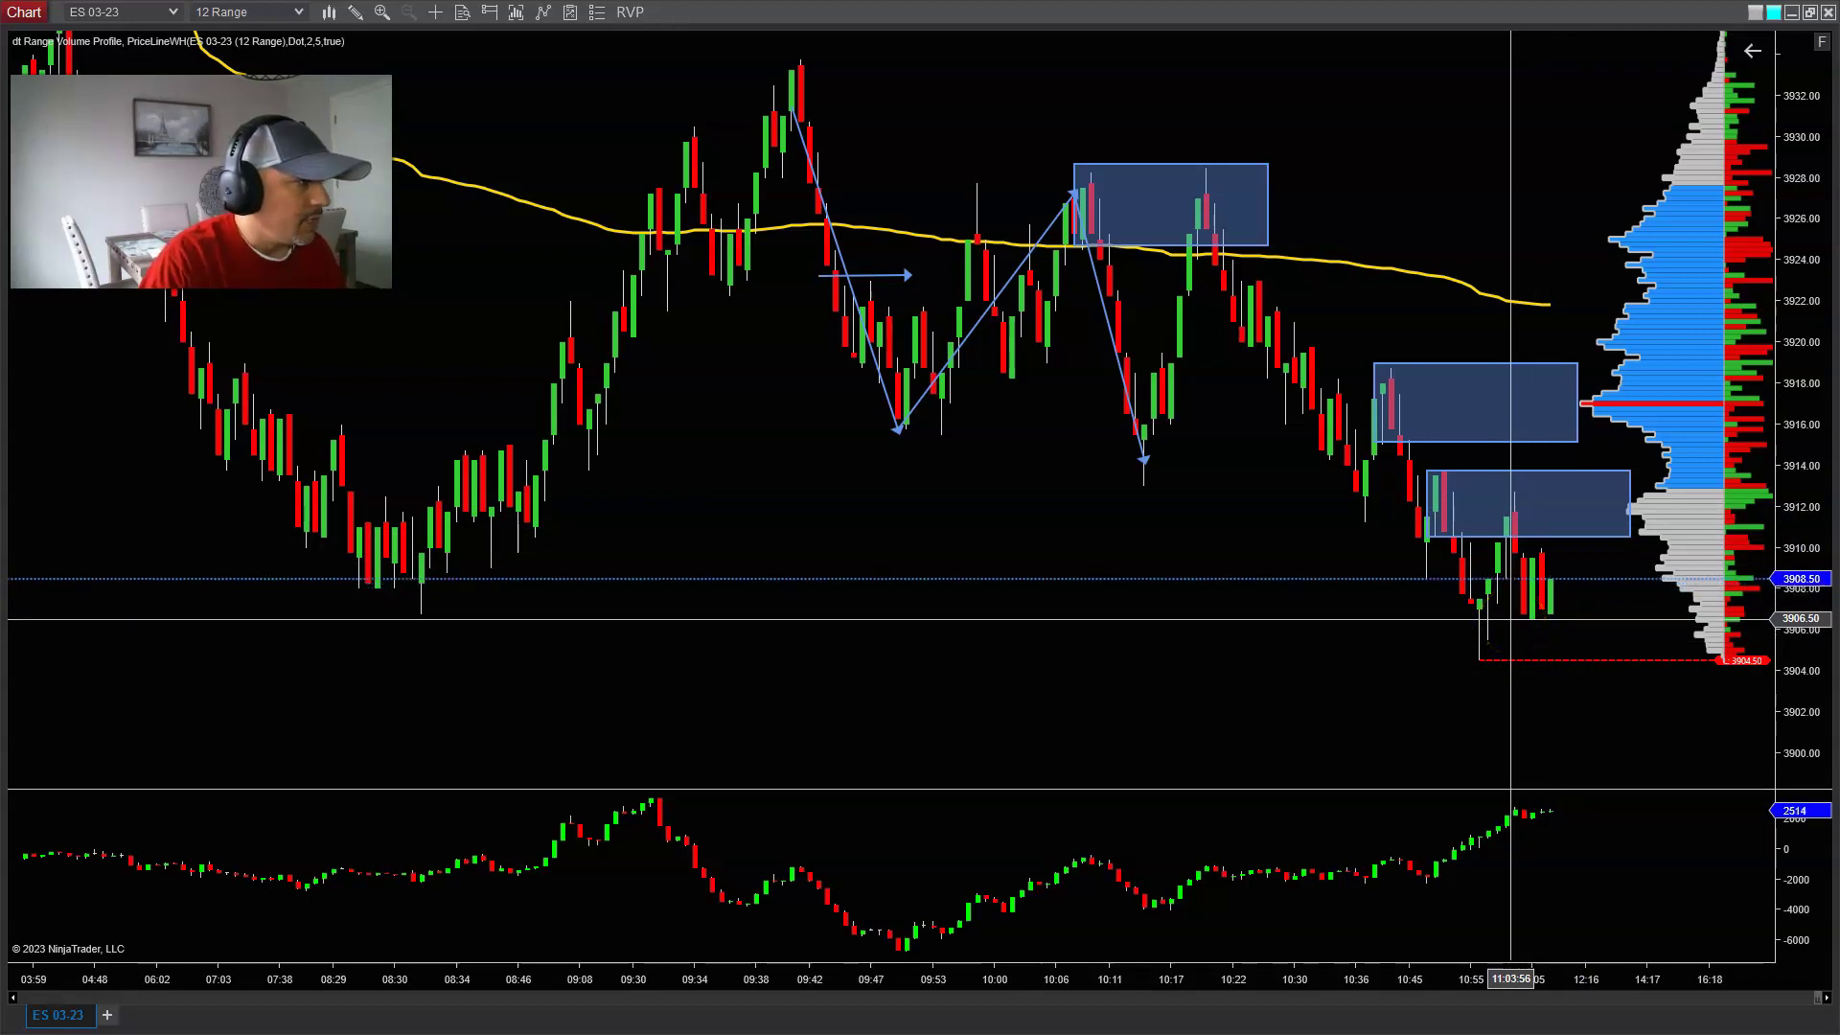
pyautogui.moveTo(1492, 651)
pyautogui.mouseDown()
pyautogui.moveTo(1486, 635)
pyautogui.moveTo(1551, 585)
pyautogui.moveTo(1524, 607)
pyautogui.moveTo(1529, 564)
pyautogui.moveTo(1541, 584)
pyautogui.moveTo(1524, 540)
pyautogui.moveTo(1545, 644)
pyautogui.mouseUp()
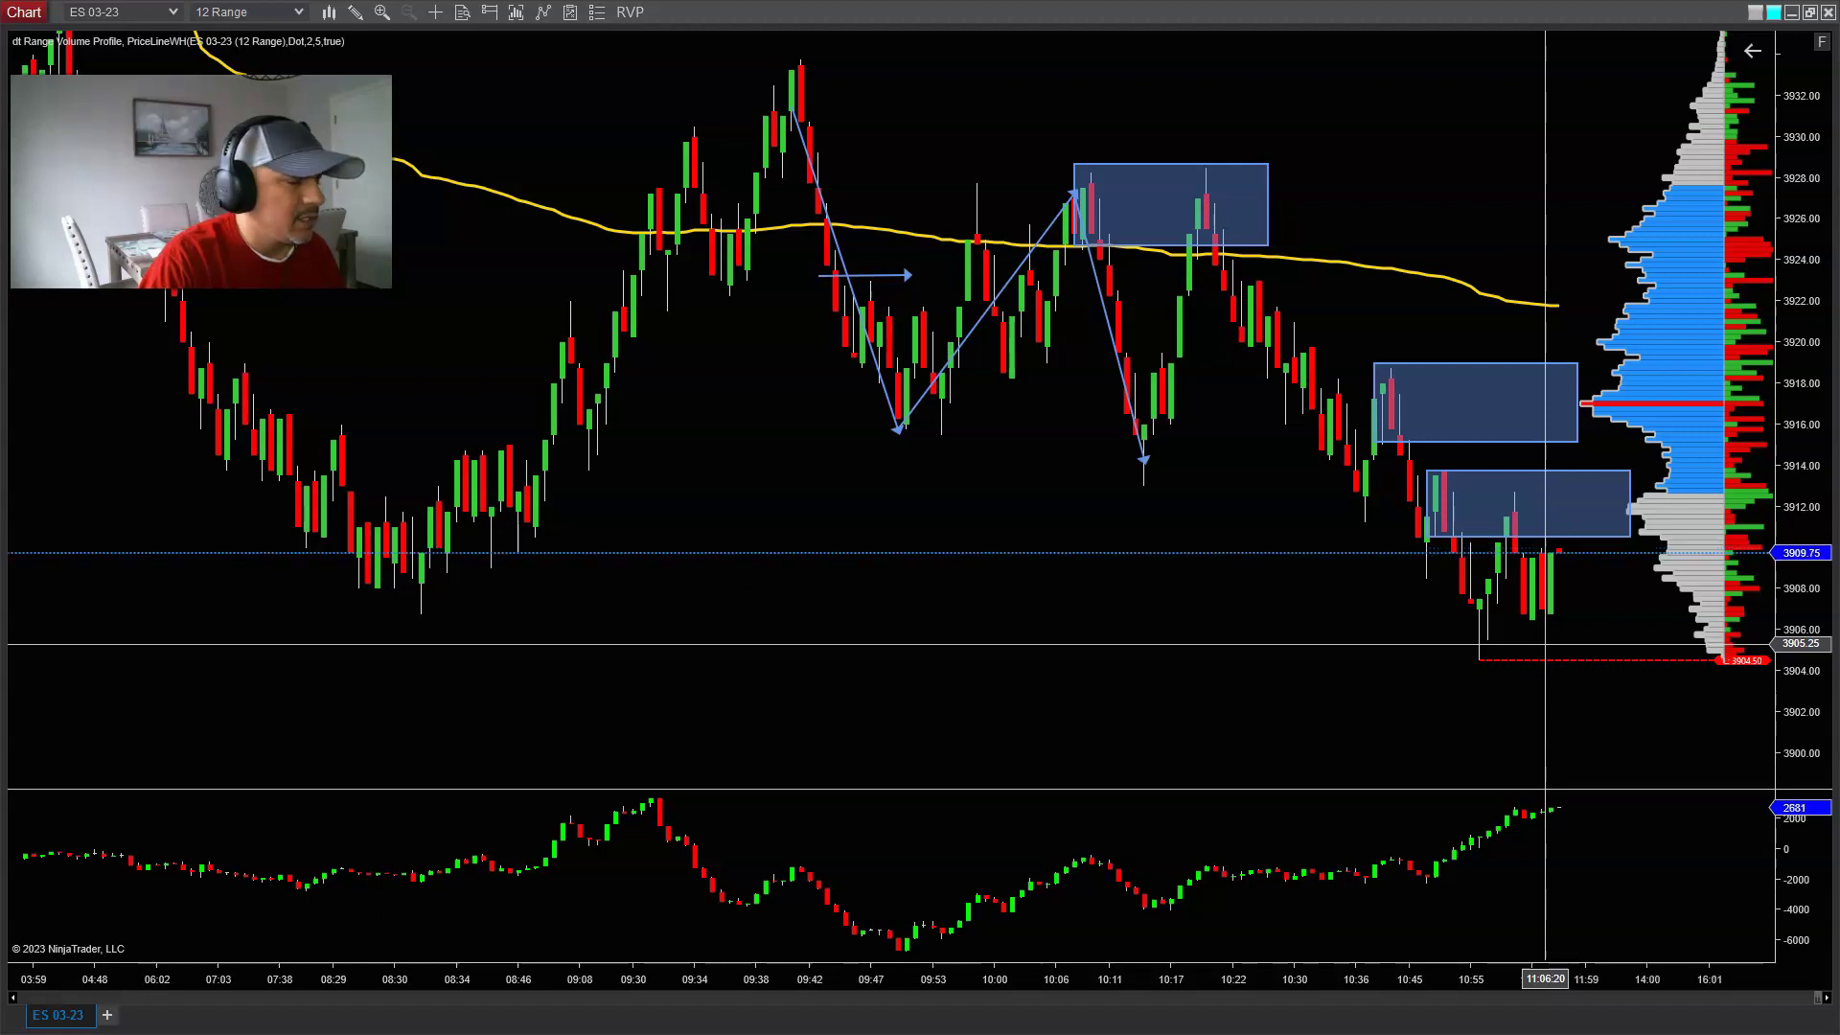
pyautogui.click(1522, 602)
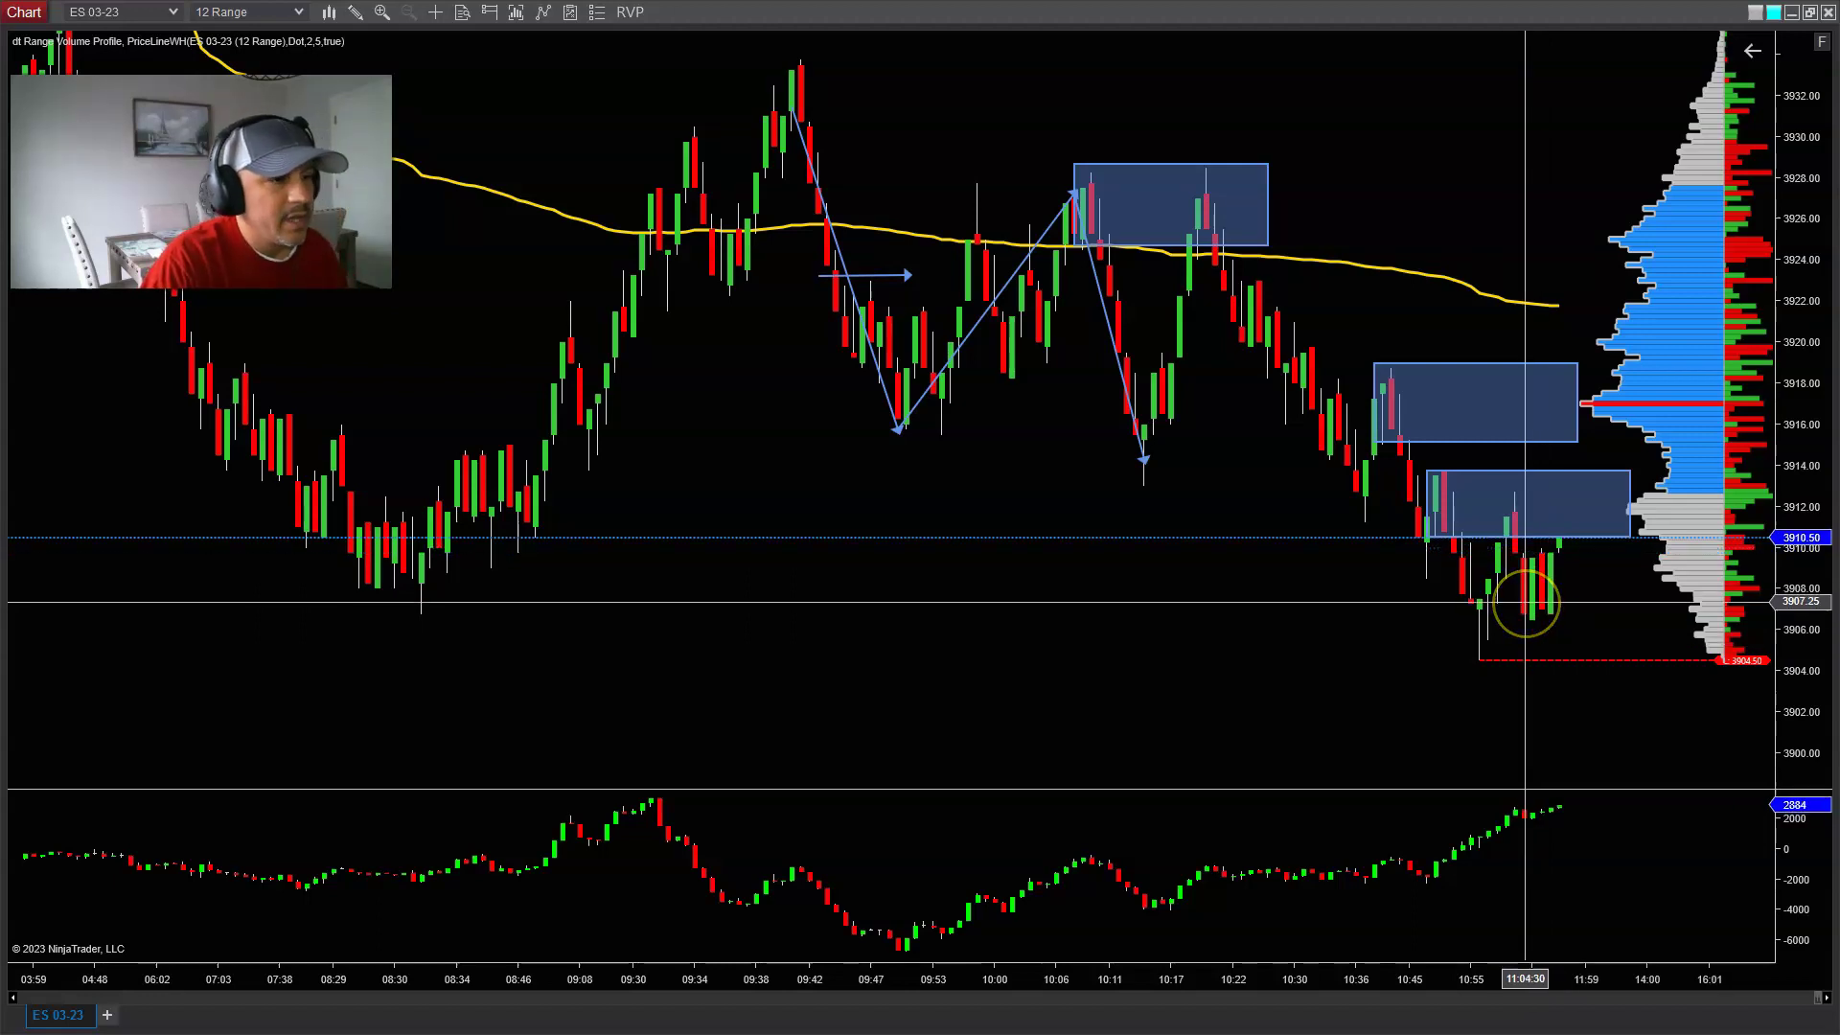
pyautogui.moveTo(1525, 602)
pyautogui.mouseDown()
pyautogui.moveTo(1512, 413)
pyautogui.moveTo(1558, 396)
pyautogui.moveTo(974, 530)
pyautogui.moveTo(1462, 440)
pyautogui.moveTo(1552, 399)
pyautogui.moveTo(334, 685)
pyautogui.moveTo(213, 786)
pyautogui.moveTo(77, 944)
pyautogui.mouseUp()
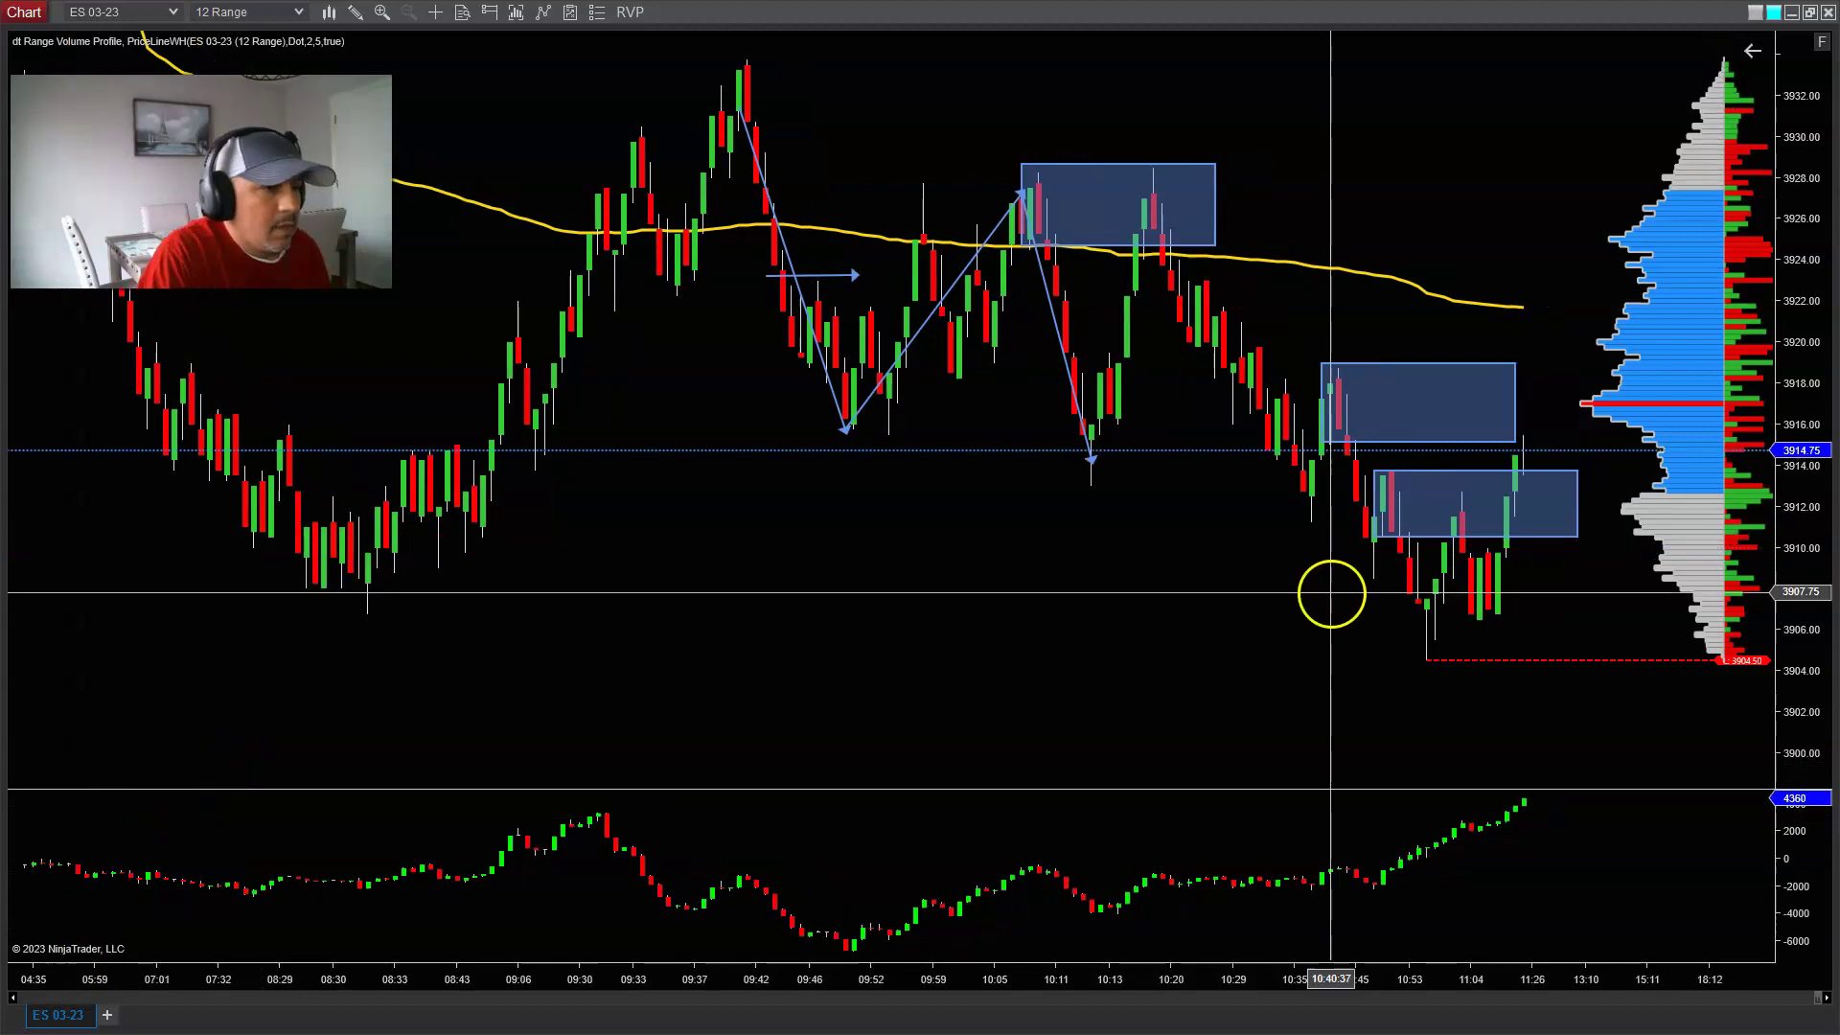
pyautogui.moveTo(1327, 596)
pyautogui.mouseDown()
pyautogui.moveTo(1380, 564)
pyautogui.moveTo(1306, 526)
pyautogui.moveTo(1453, 542)
pyautogui.moveTo(1499, 427)
pyautogui.moveTo(1348, 428)
pyautogui.moveTo(1524, 444)
pyautogui.moveTo(1559, 426)
pyautogui.mouseUp()
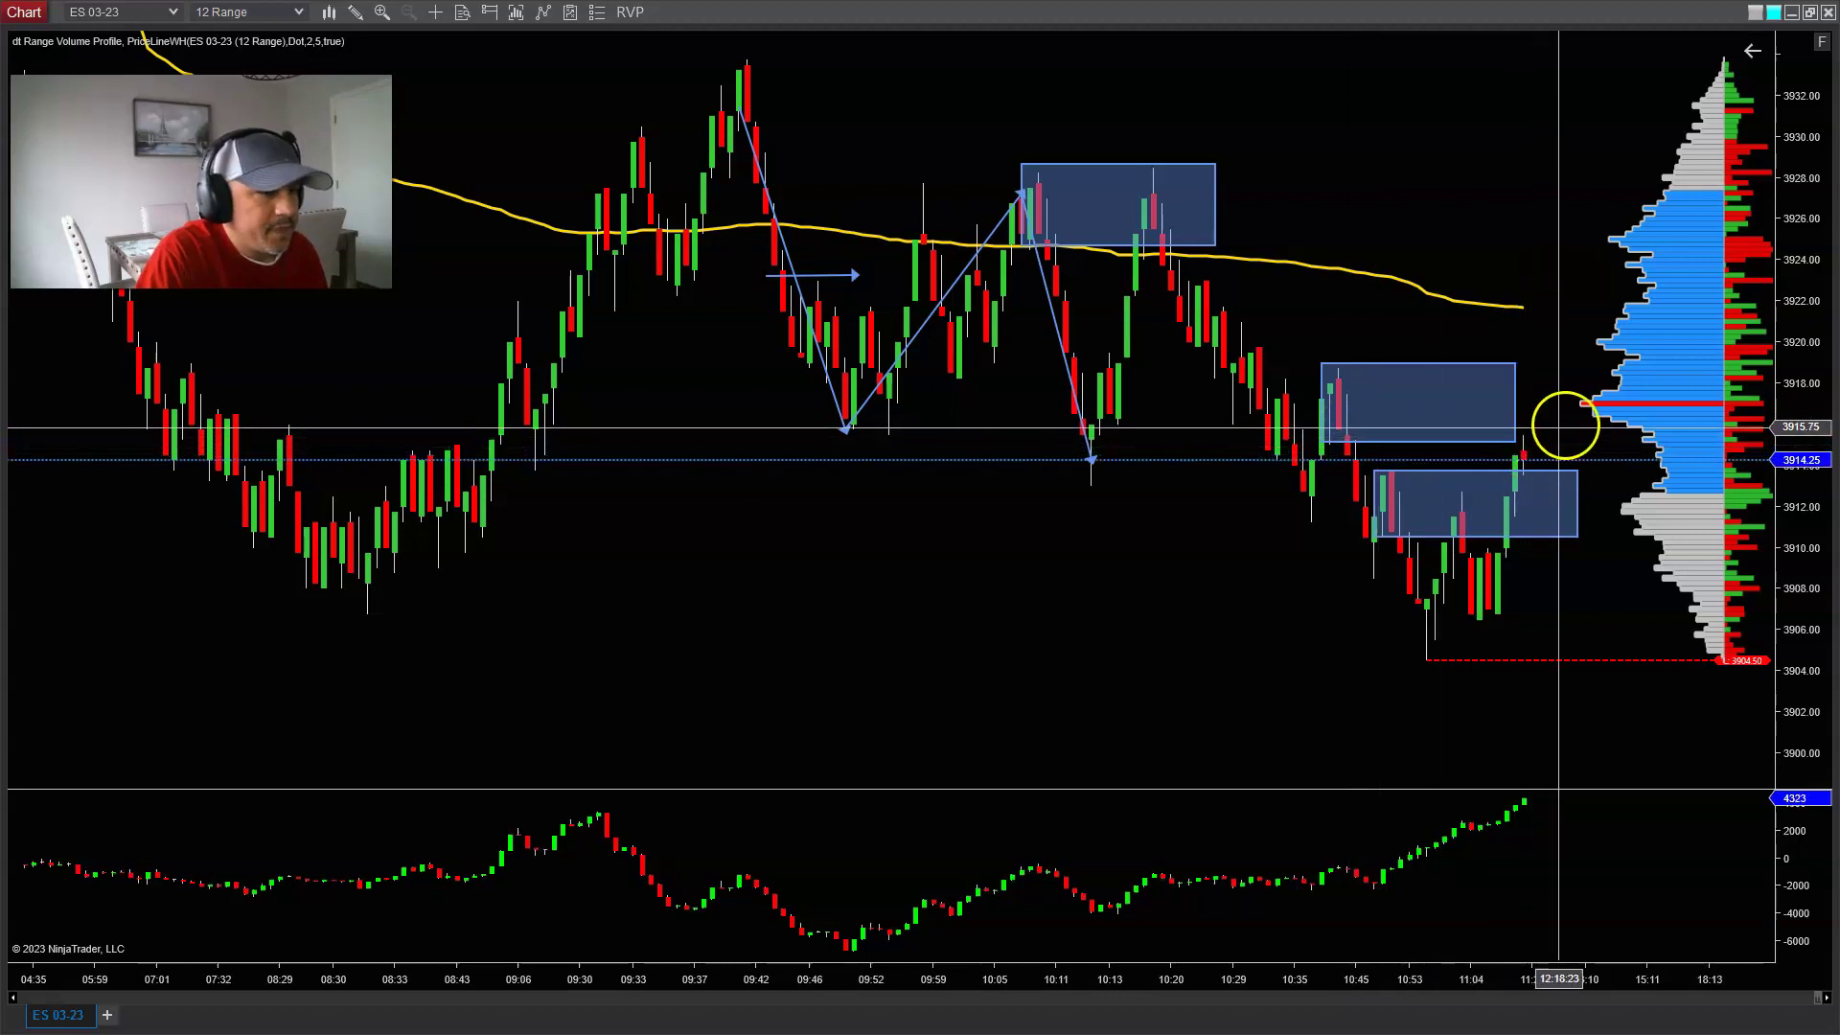
# Step: Check the recent swing on the 4 Range chart in the four-chart layout, and return to the enlarged 12 Range chart
pyautogui.click(1812, 12)
pyautogui.click(1581, 595)
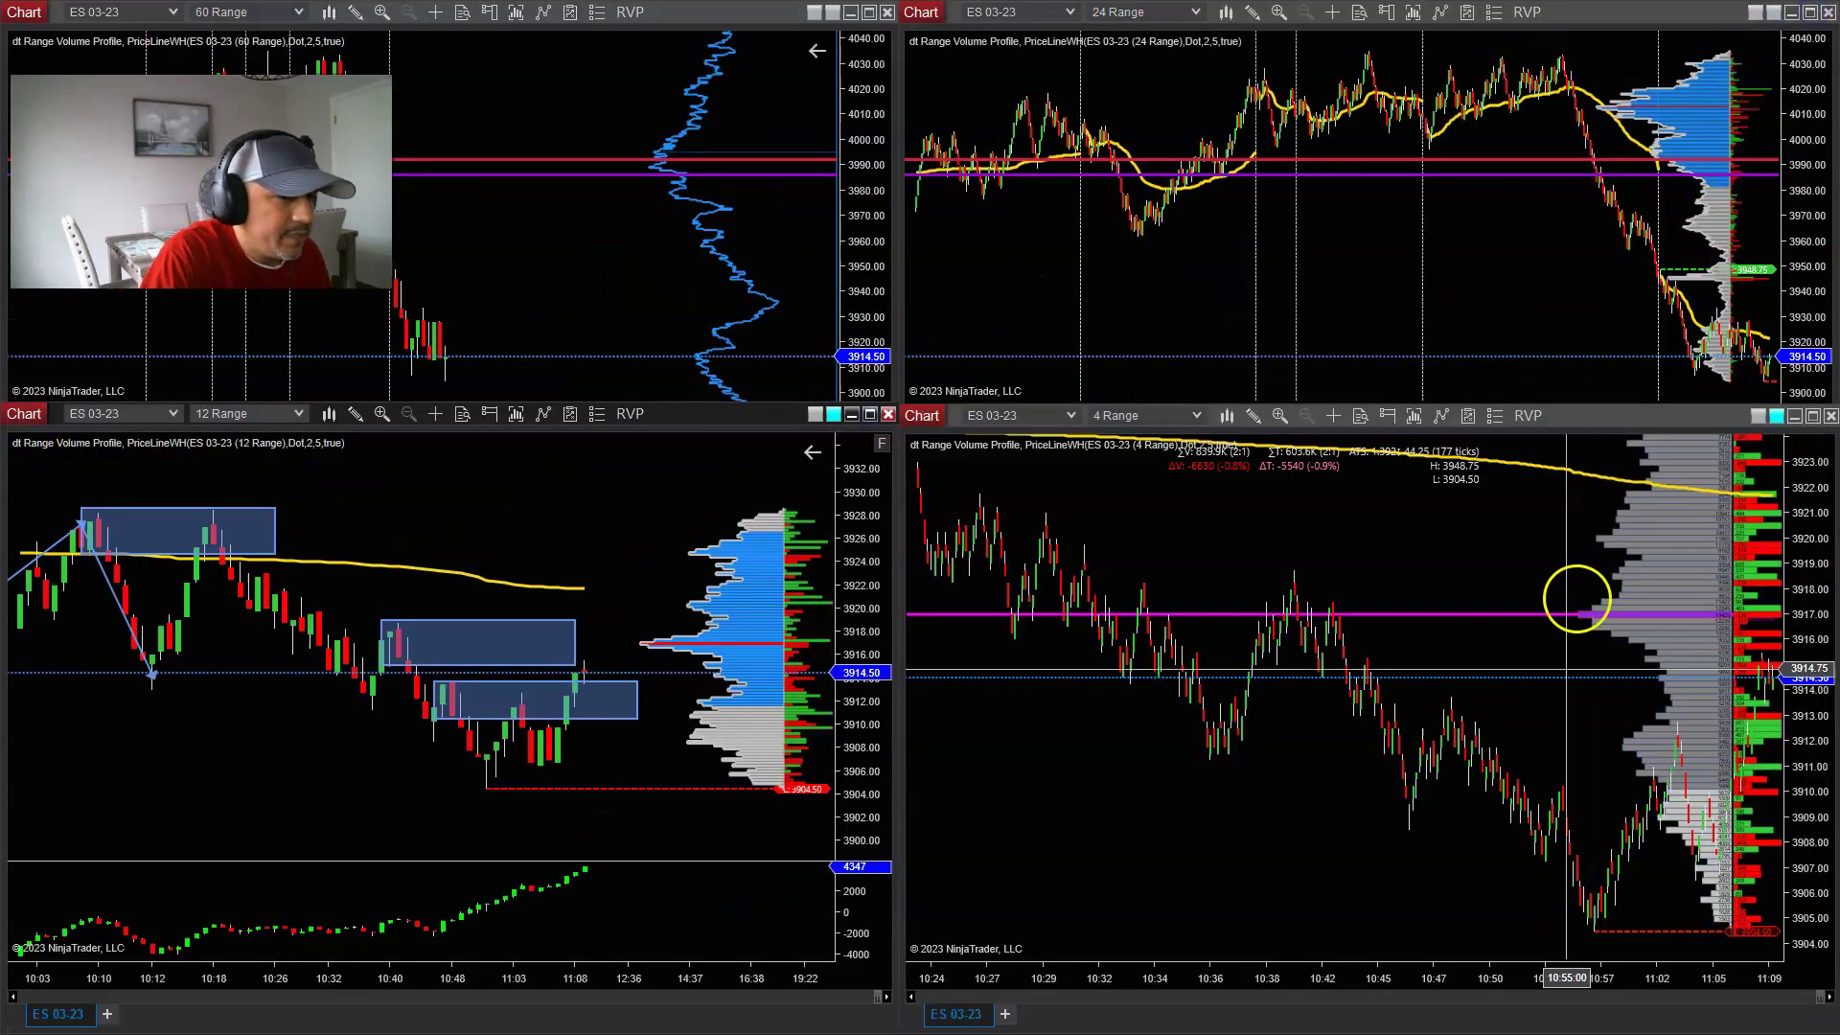
pyautogui.moveTo(1188, 755); pyautogui.dragTo(1444, 525)
pyautogui.click(842, 445)
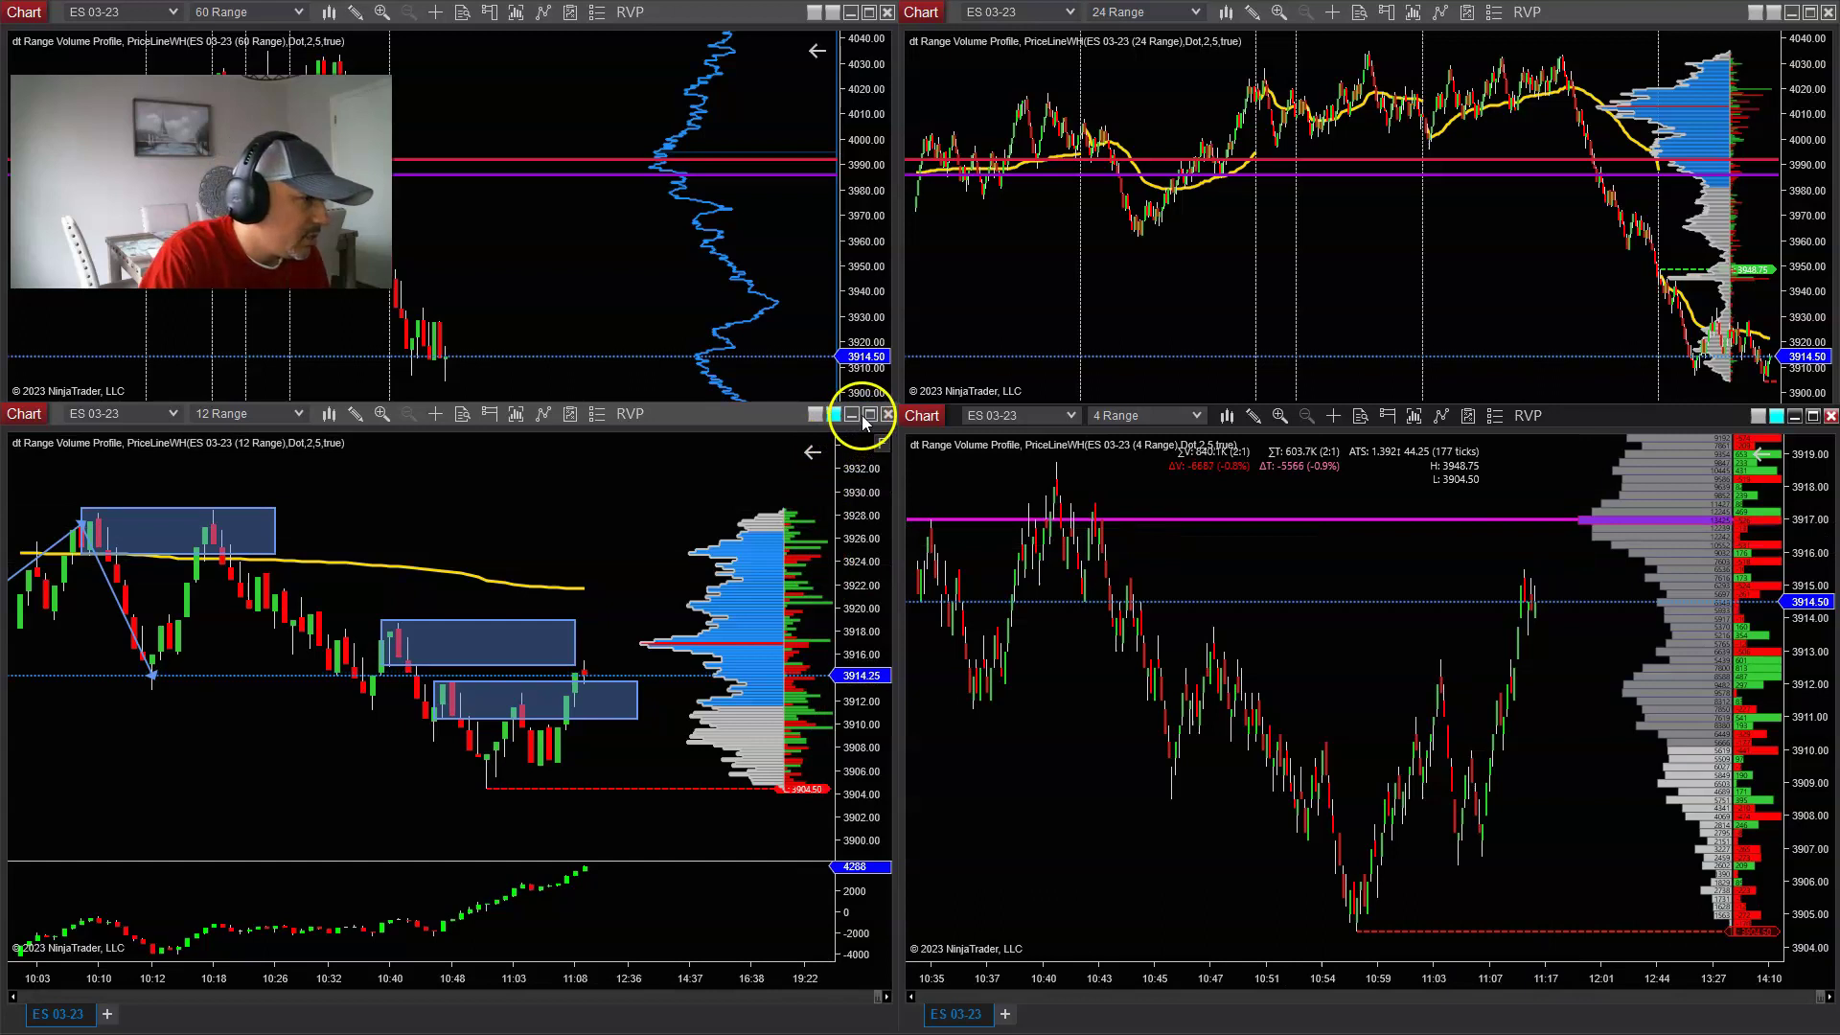
pyautogui.click(866, 416)
pyautogui.click(1285, 456)
pyautogui.moveTo(1266, 436); pyautogui.dragTo(1327, 471)
pyautogui.moveTo(1503, 476)
pyautogui.mouseDown()
pyautogui.moveTo(1524, 439)
pyautogui.moveTo(1548, 498)
pyautogui.moveTo(1363, 493)
pyautogui.moveTo(1380, 484)
pyautogui.moveTo(1457, 566)
pyautogui.moveTo(1504, 484)
pyautogui.moveTo(1469, 440)
pyautogui.moveTo(1365, 480)
pyautogui.moveTo(1520, 495)
pyautogui.moveTo(1530, 442)
pyautogui.moveTo(1471, 450)
pyautogui.moveTo(1512, 560)
pyautogui.mouseUp()
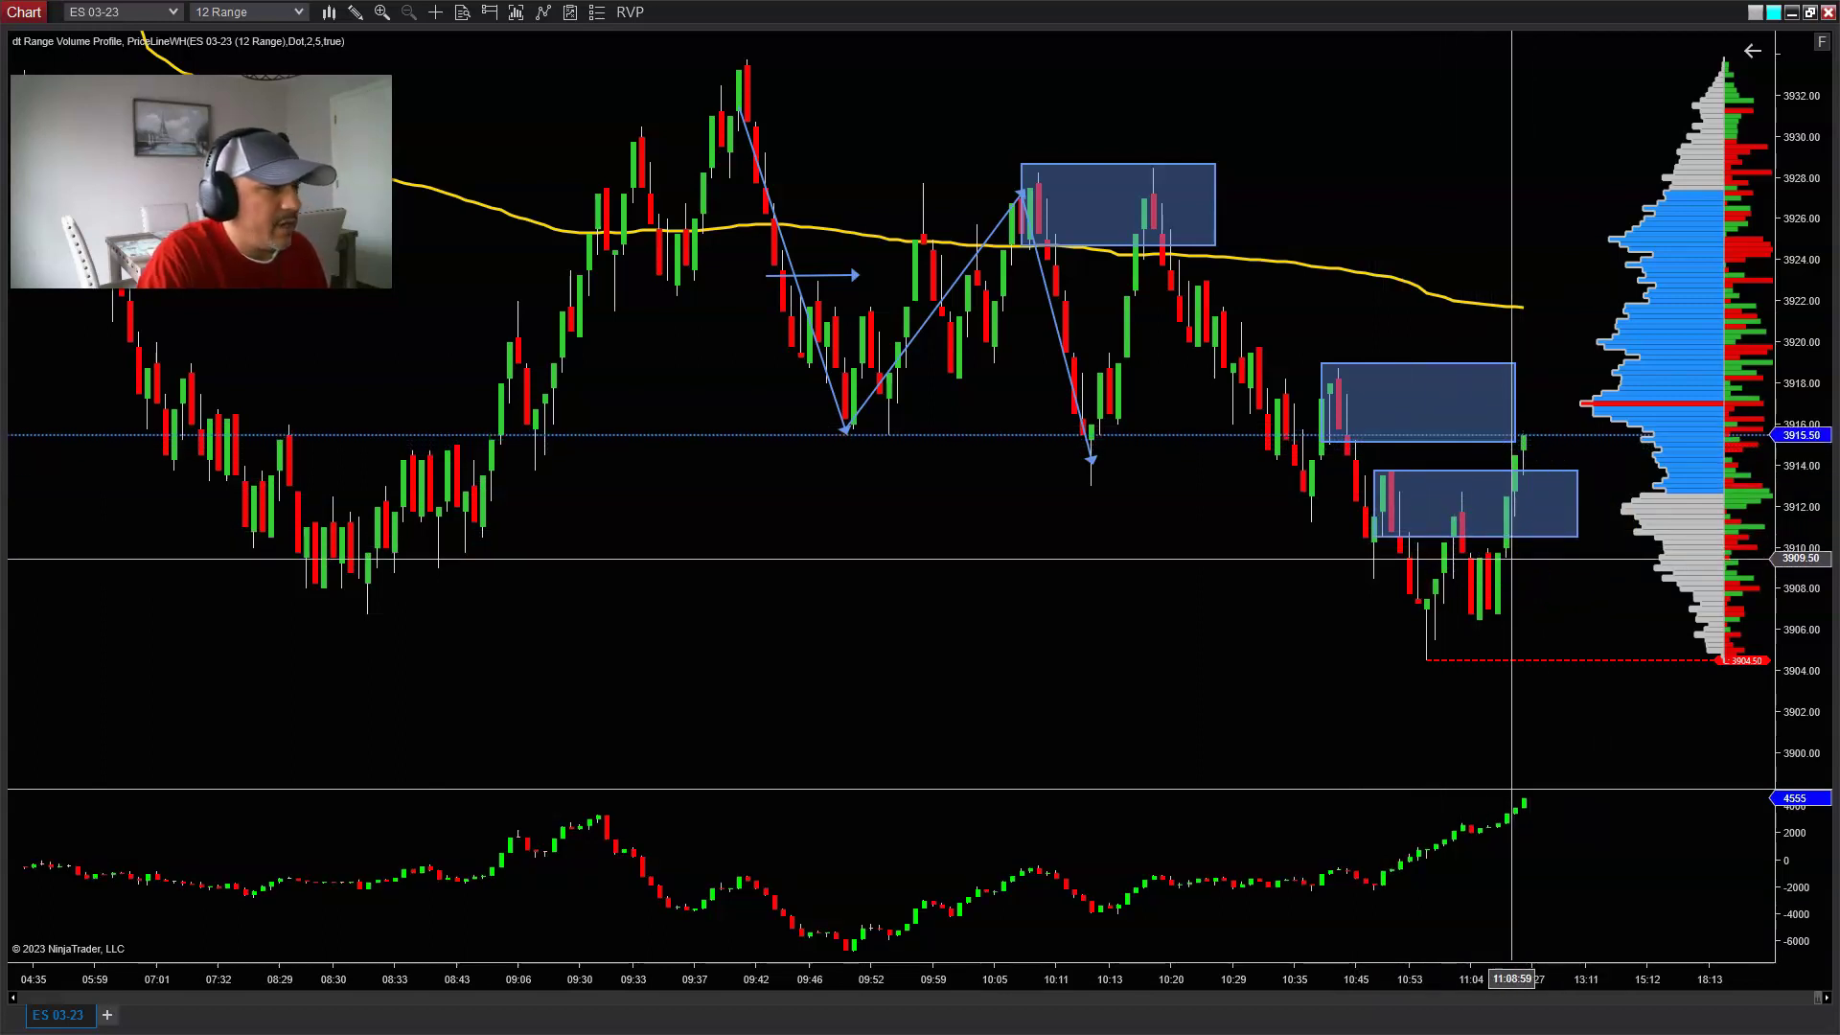
# Step: Delete the rectangle between about 3919 and 3915.25, and narrow the one below it to end just past the pullback high
pyautogui.moveTo(1512, 559); pyautogui.dragTo(83, 968)
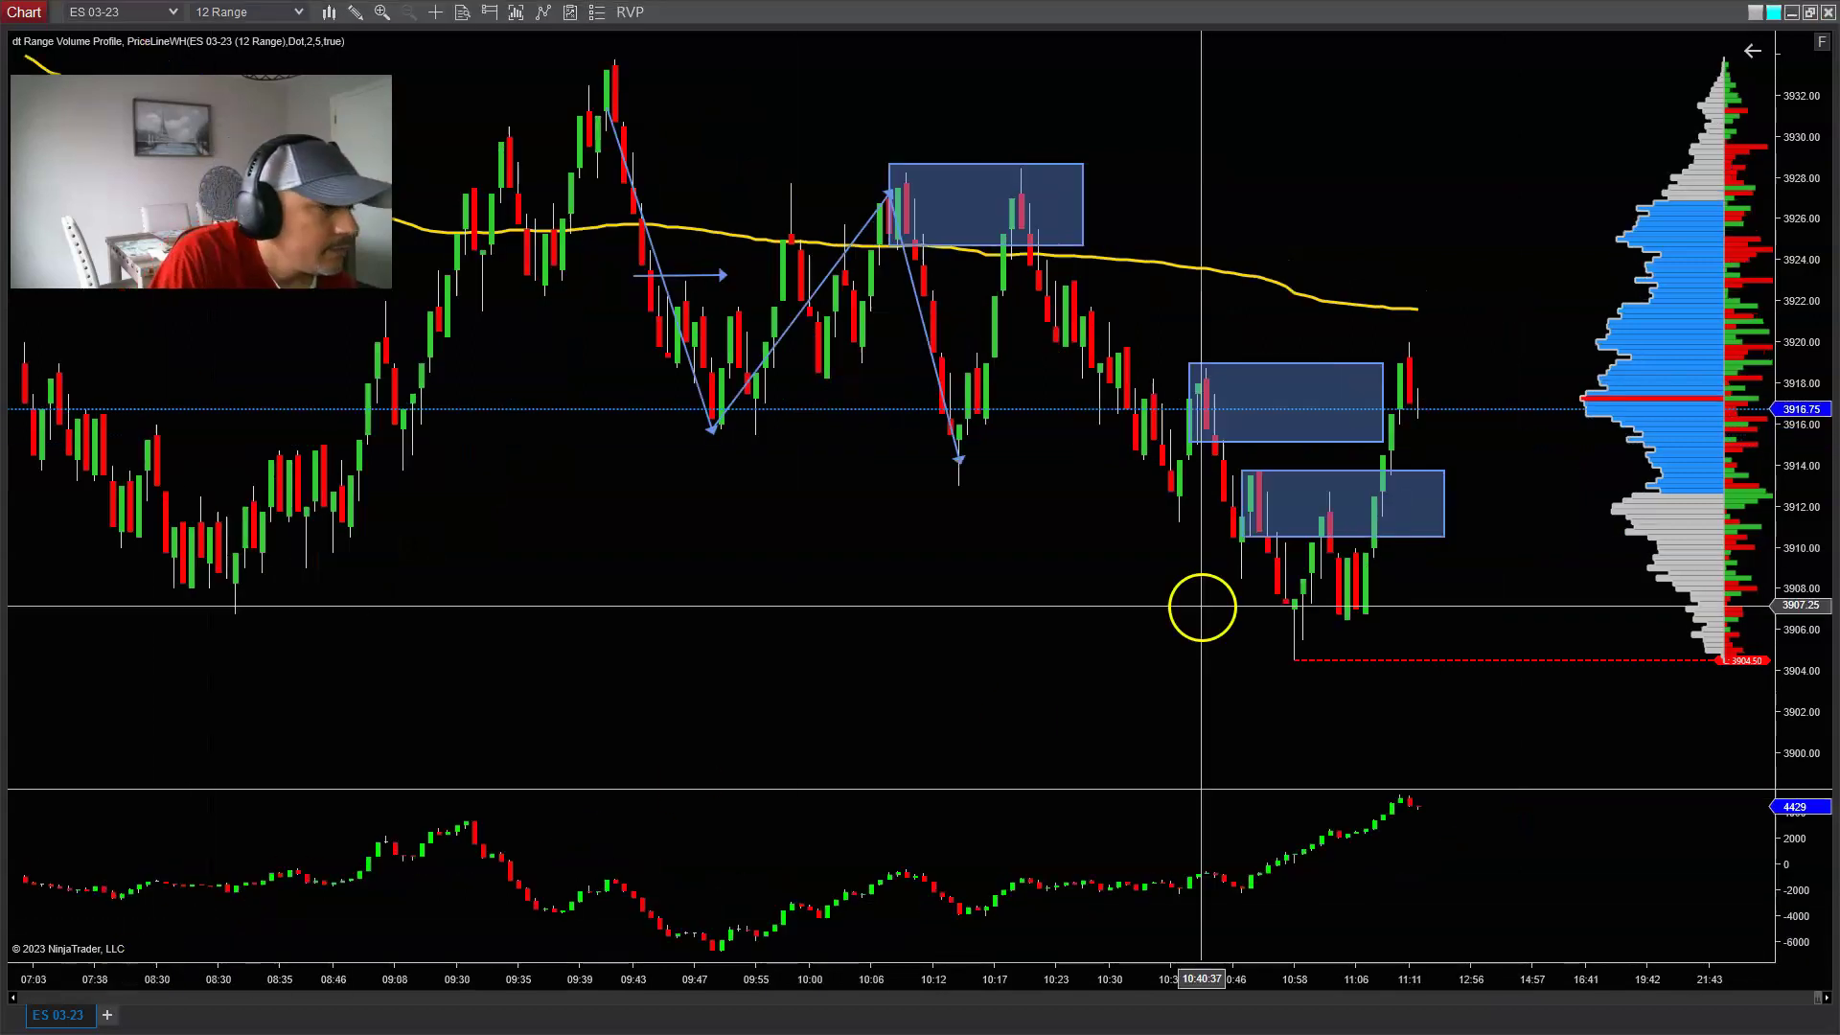
pyautogui.moveTo(1202, 607); pyautogui.dragTo(1255, 381)
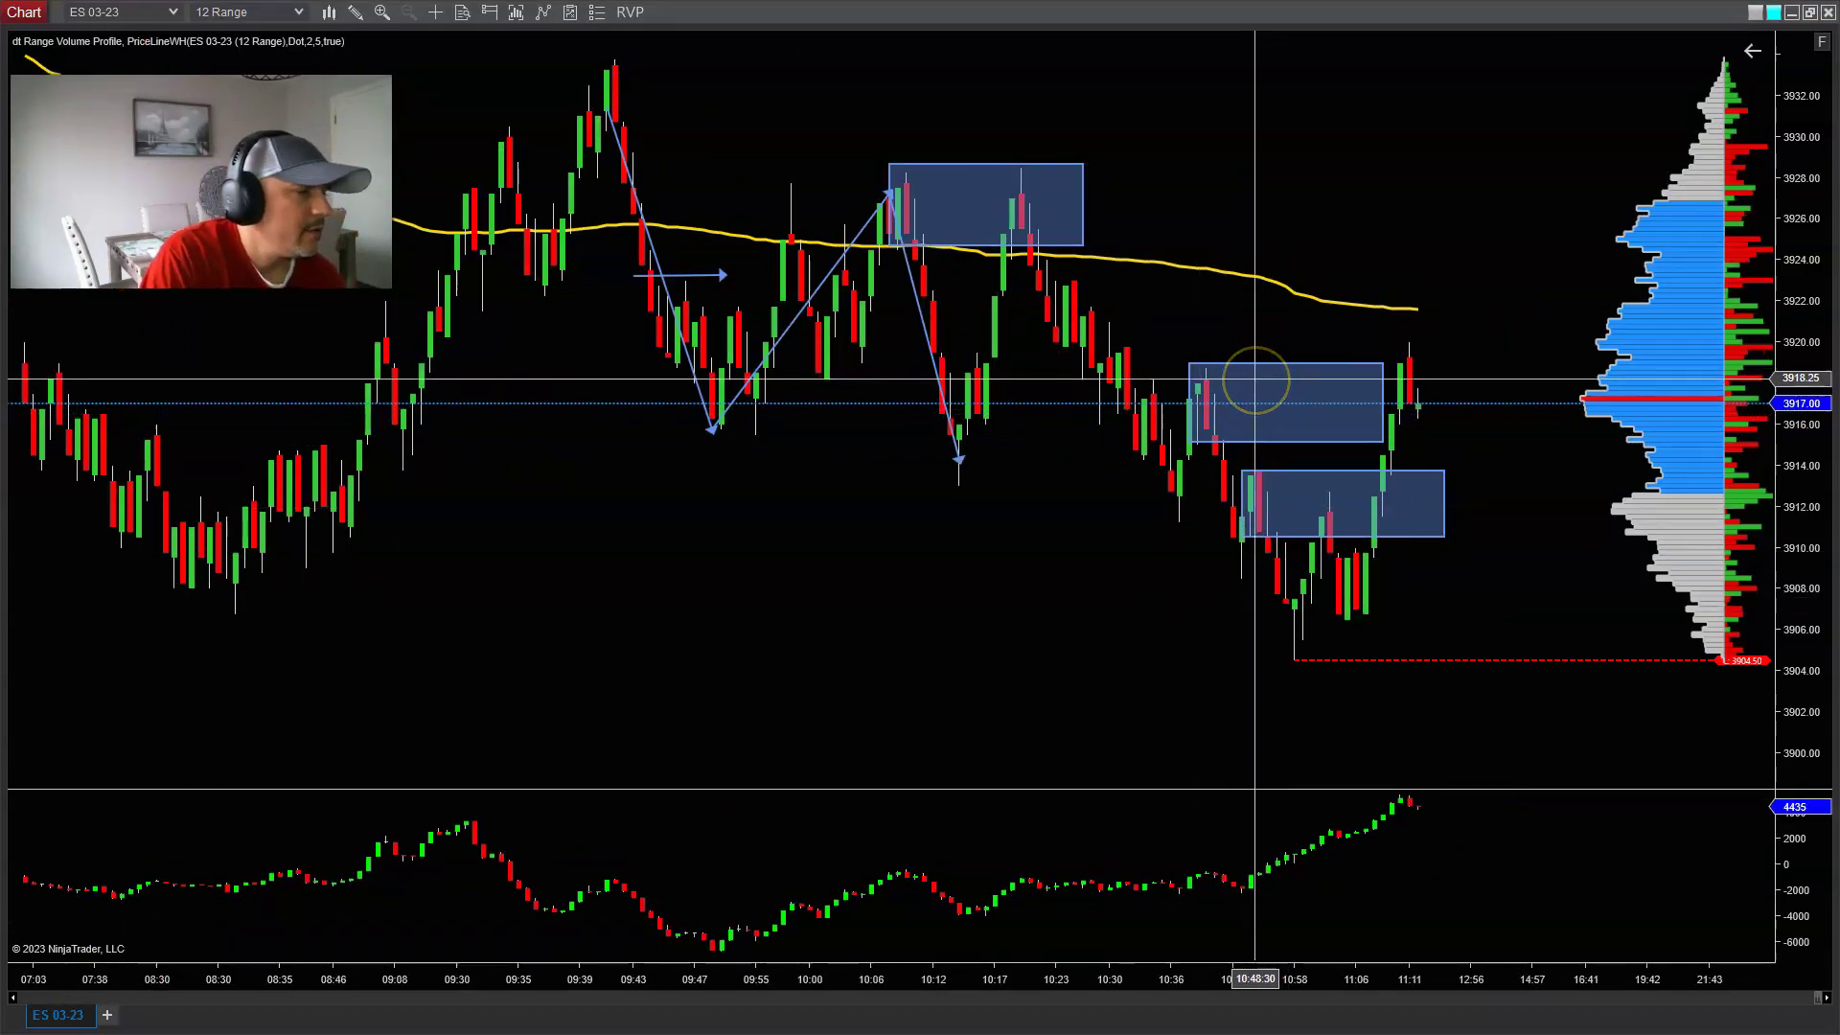
pyautogui.click(1255, 381)
pyautogui.moveTo(1305, 381)
pyautogui.mouseDown()
pyautogui.moveTo(801, 773)
pyautogui.moveTo(1278, 470)
pyautogui.moveTo(1239, 384)
pyautogui.moveTo(1306, 399)
pyautogui.moveTo(1347, 382)
pyautogui.moveTo(1317, 463)
pyautogui.moveTo(1444, 507)
pyautogui.moveTo(1391, 541)
pyautogui.mouseUp()
pyautogui.click(1286, 401)
pyautogui.press('Delete')
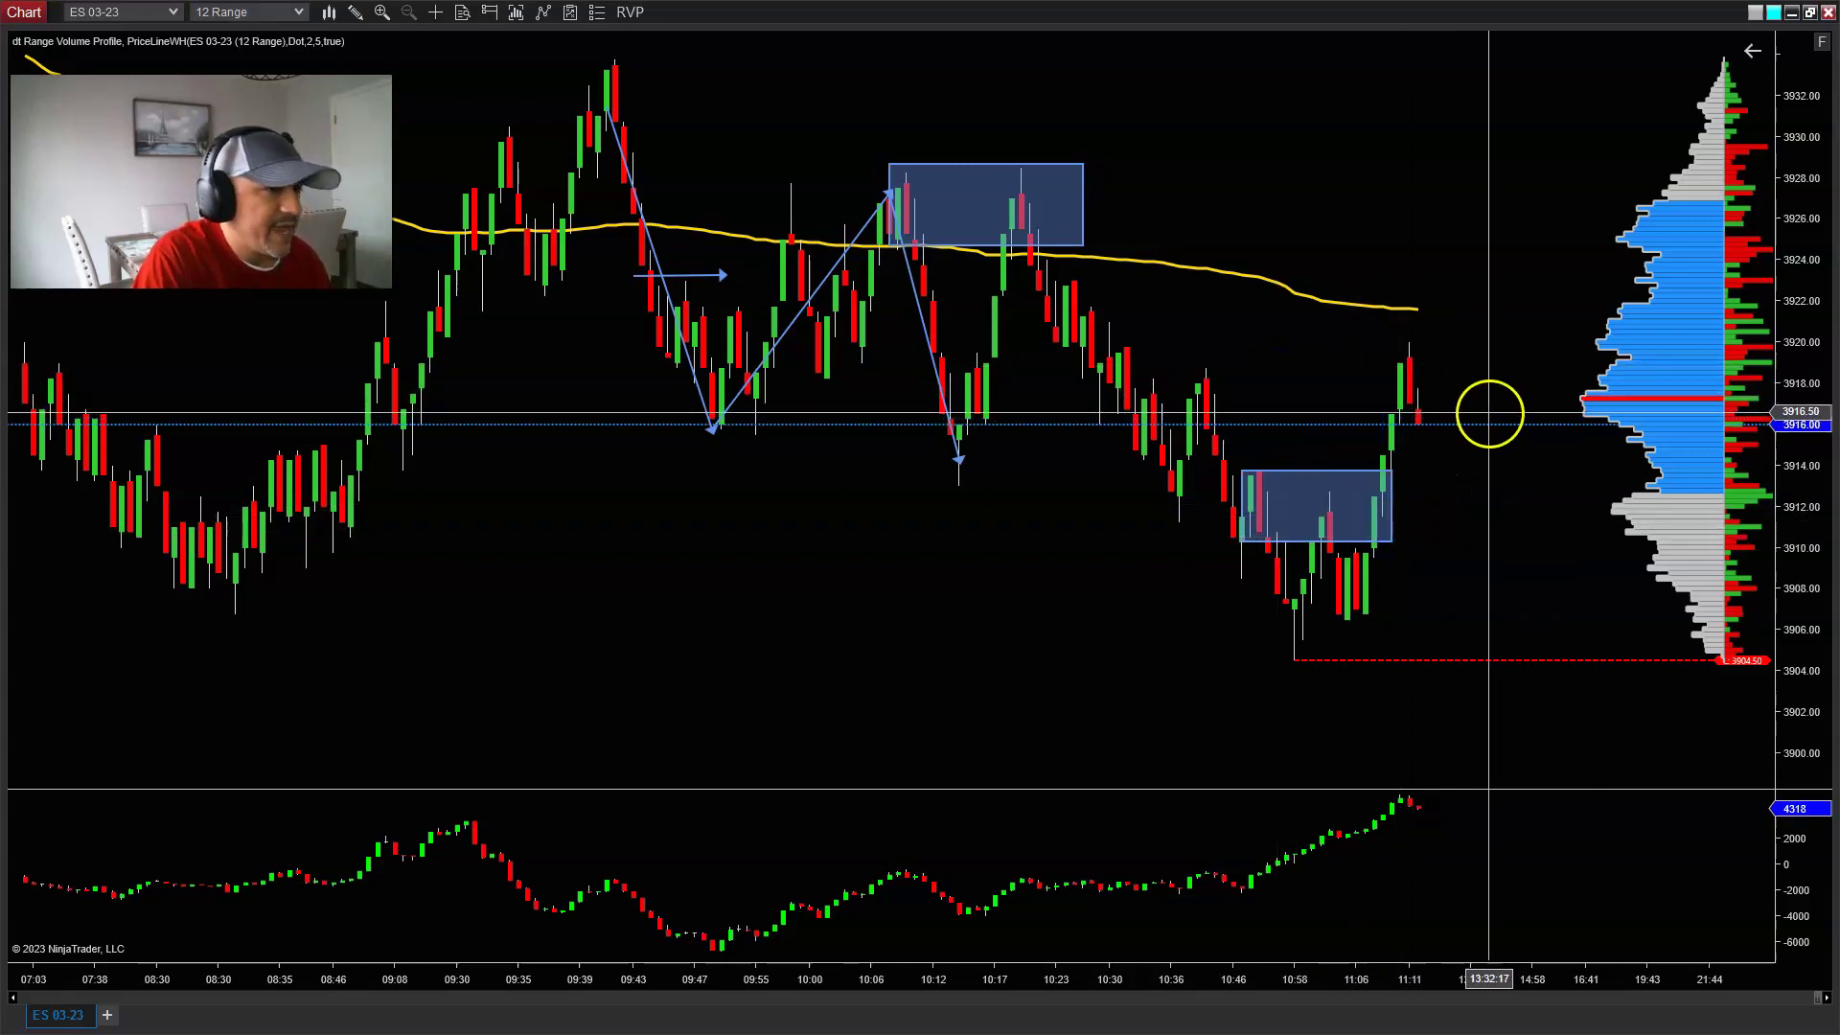
pyautogui.moveTo(1390, 541); pyautogui.dragTo(1337, 539)
pyautogui.click(1297, 636)
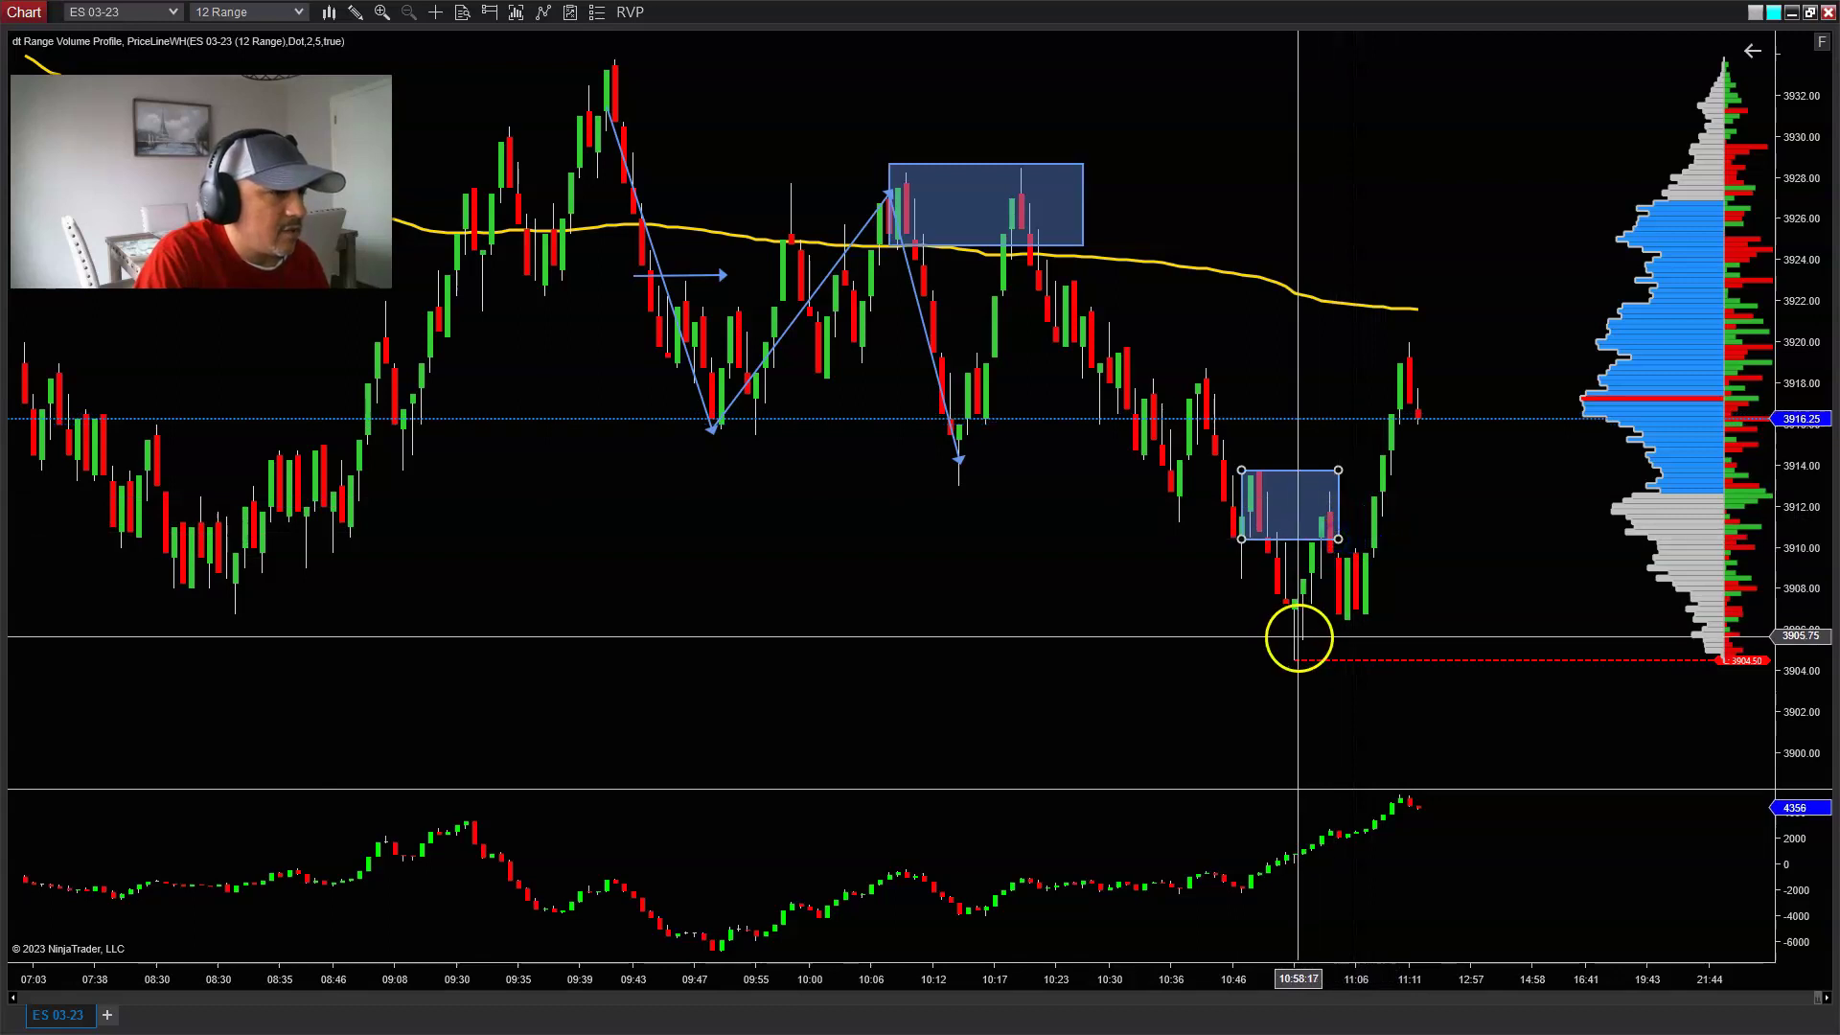
pyautogui.click(1224, 613)
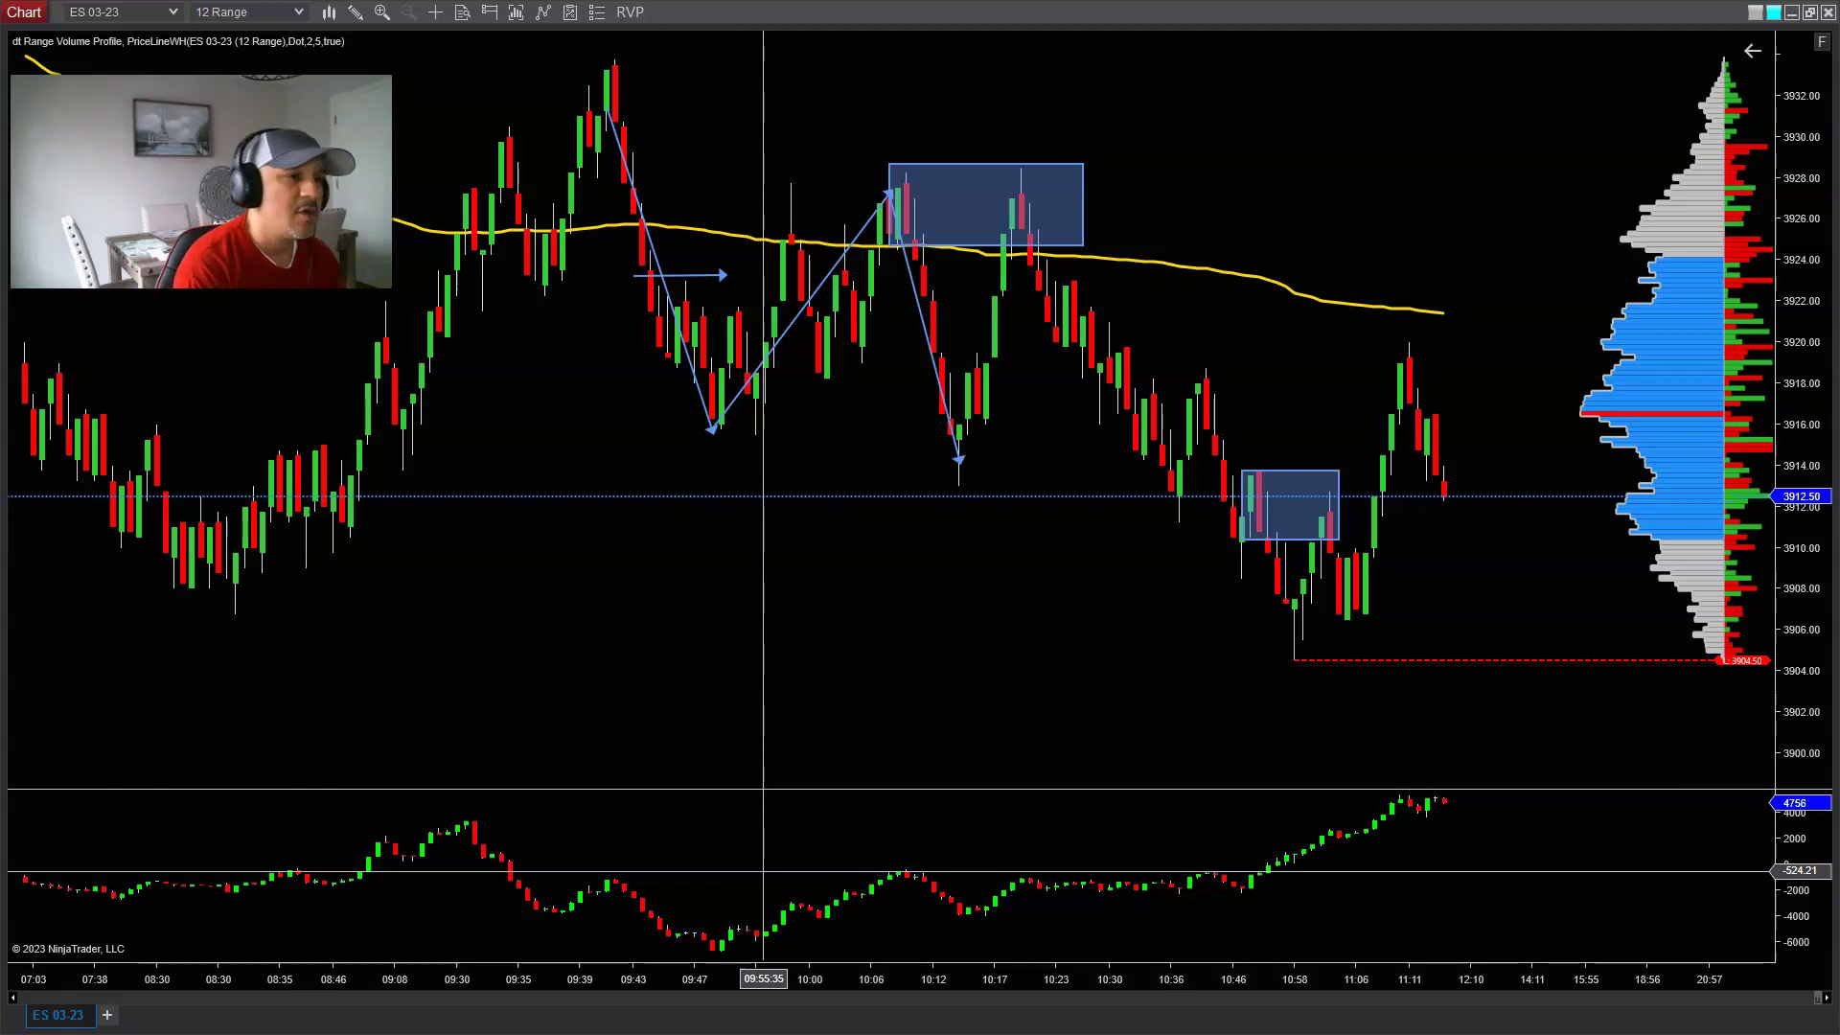
# Step: Switch to Discord to review the recent messages in the trading_floor channel, and return to the 12 Range chart
pyautogui.click(763, 871)
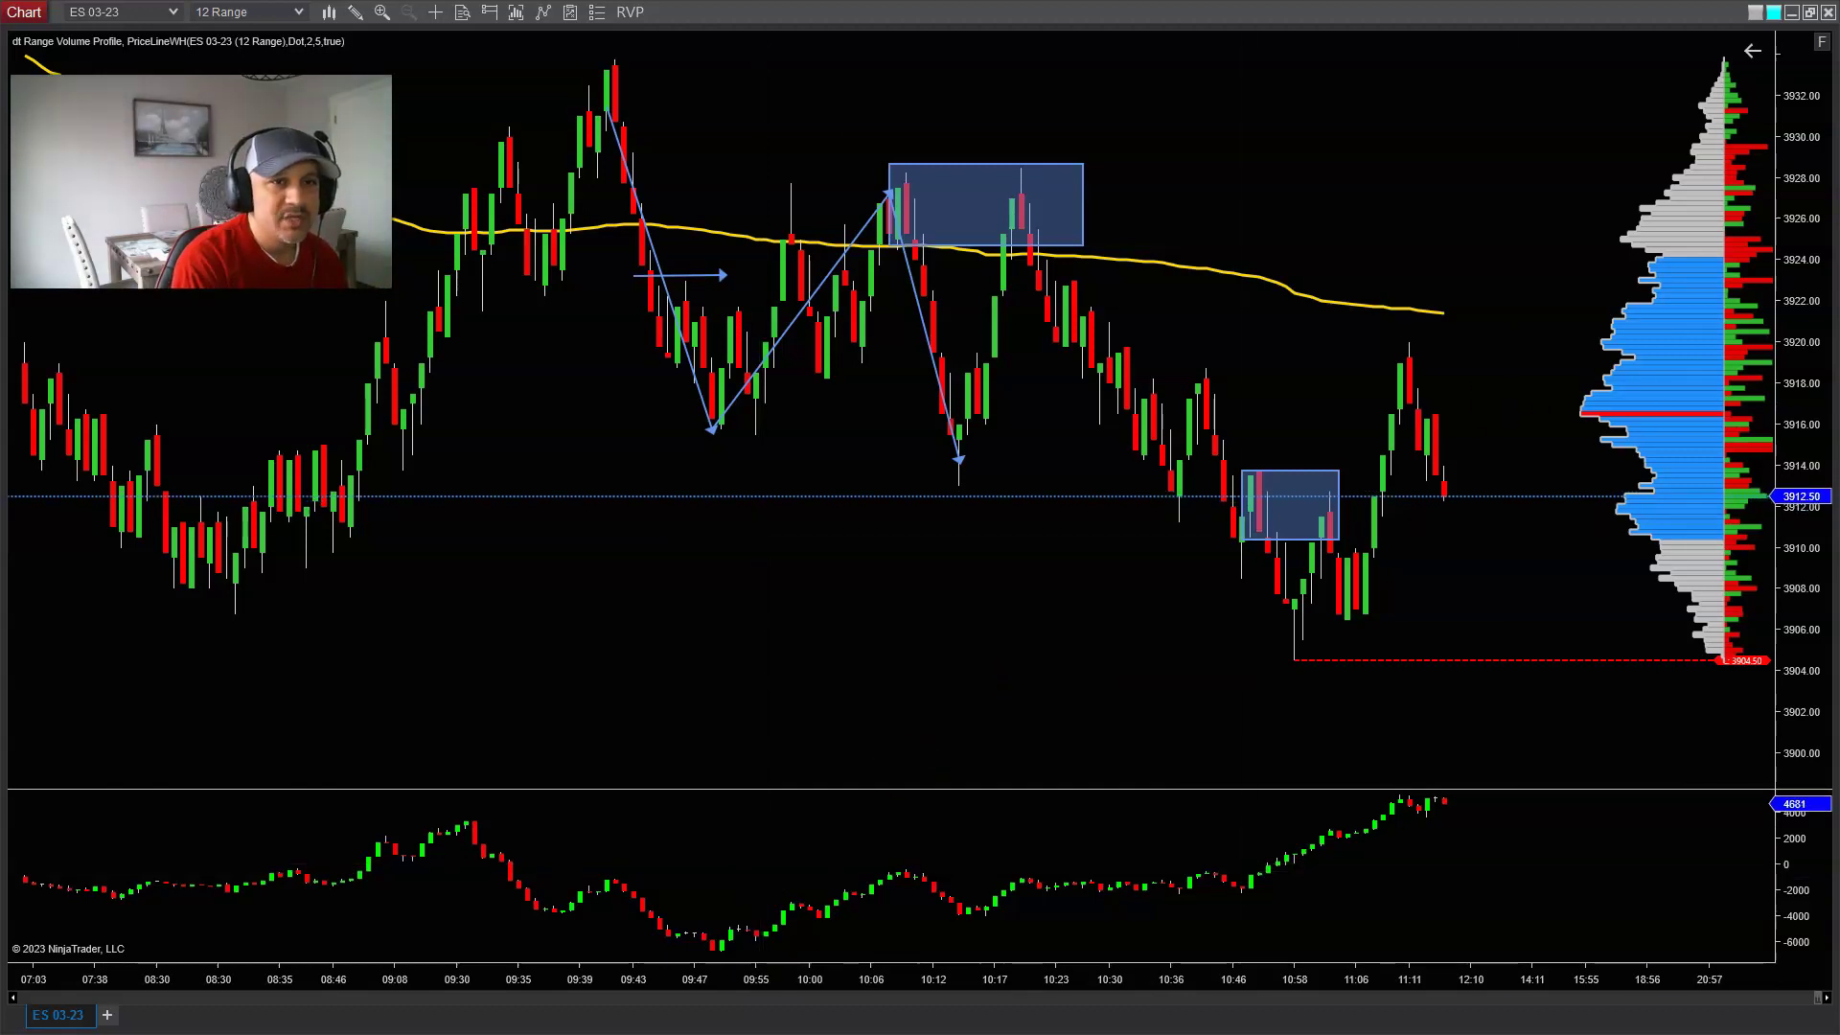
pyautogui.hotkey('alt', 'Tab')
pyautogui.doubleClick(665, 123)
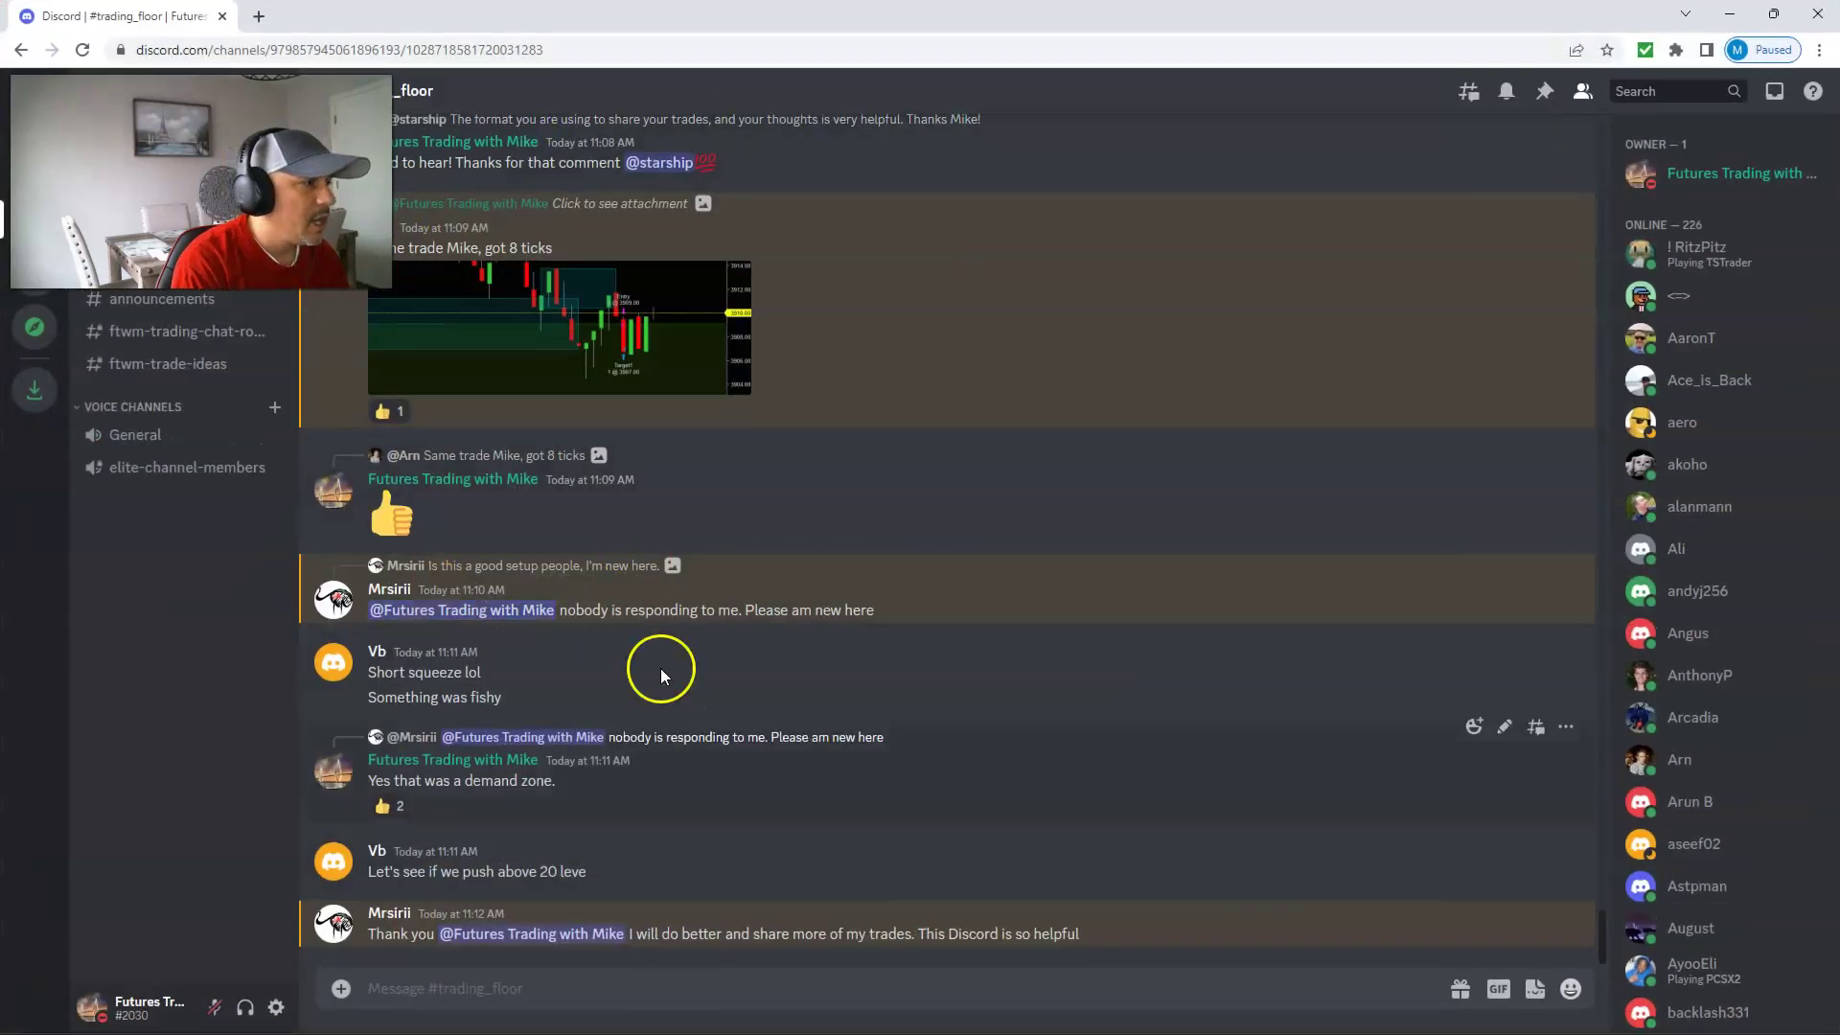
pyautogui.scroll(10, 782, 788)
pyautogui.scroll(-10, 786, 790)
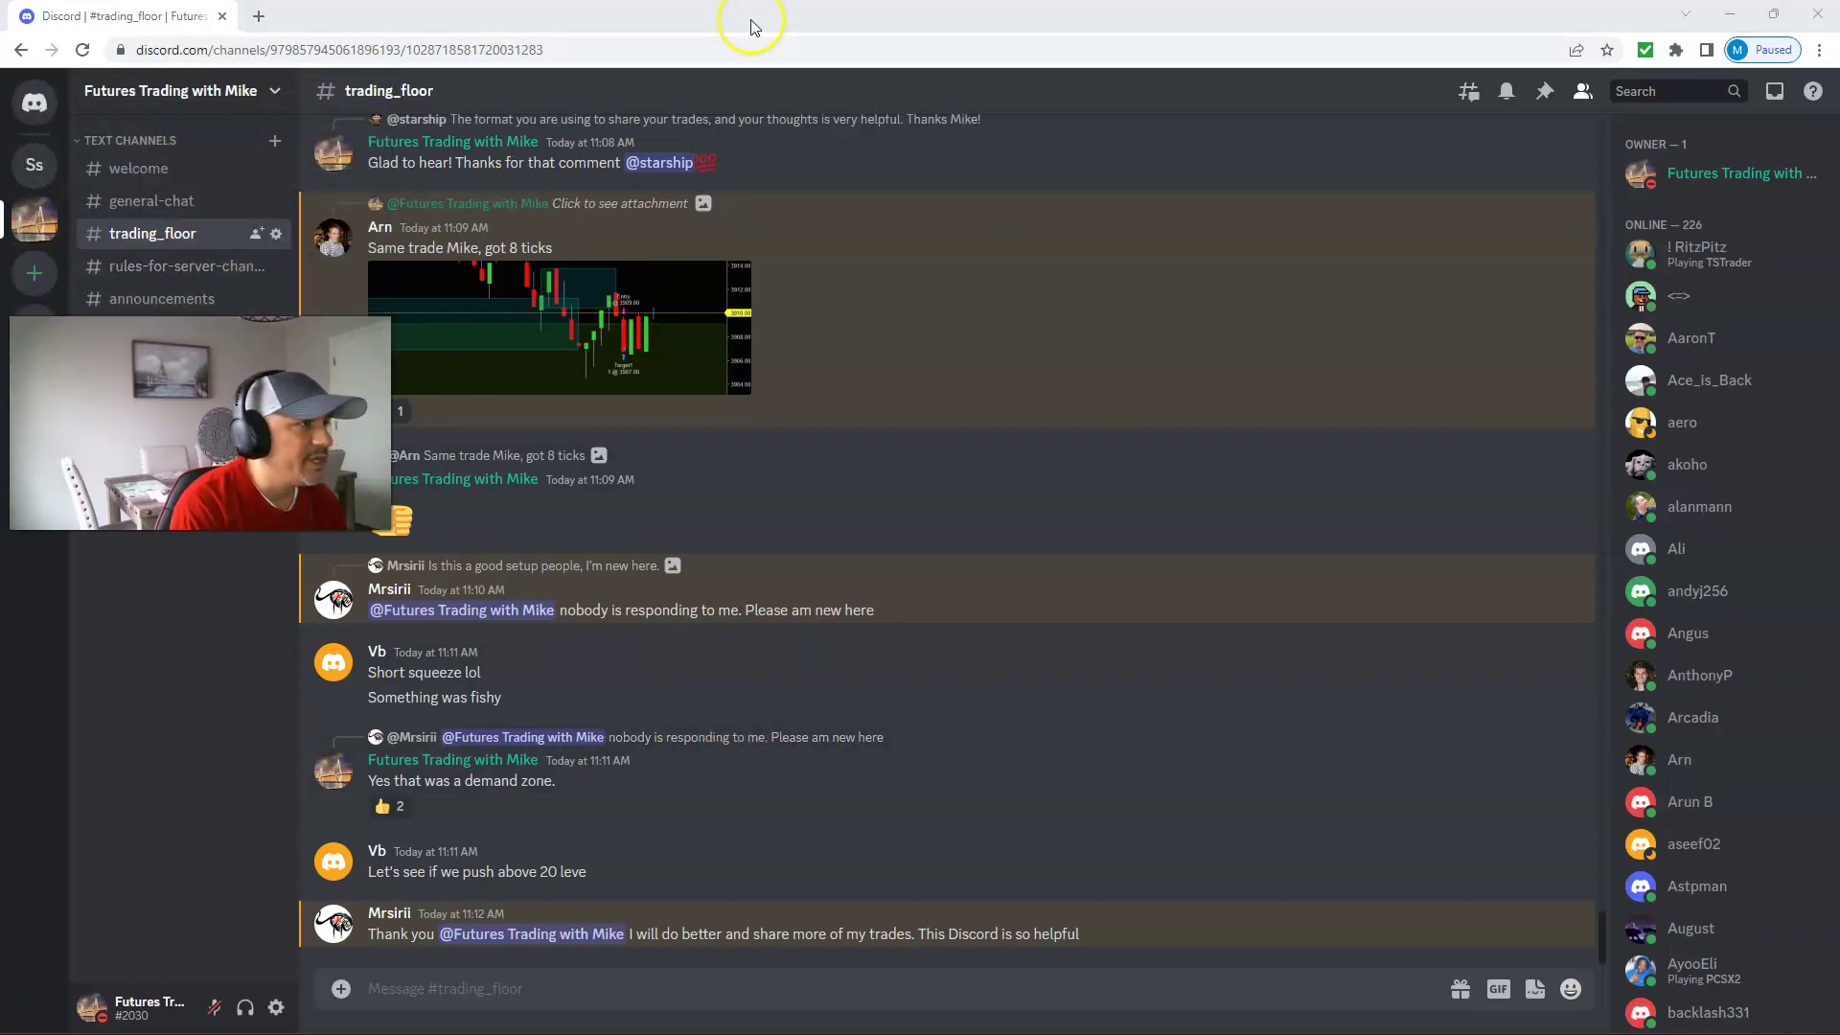
pyautogui.click(1729, 14)
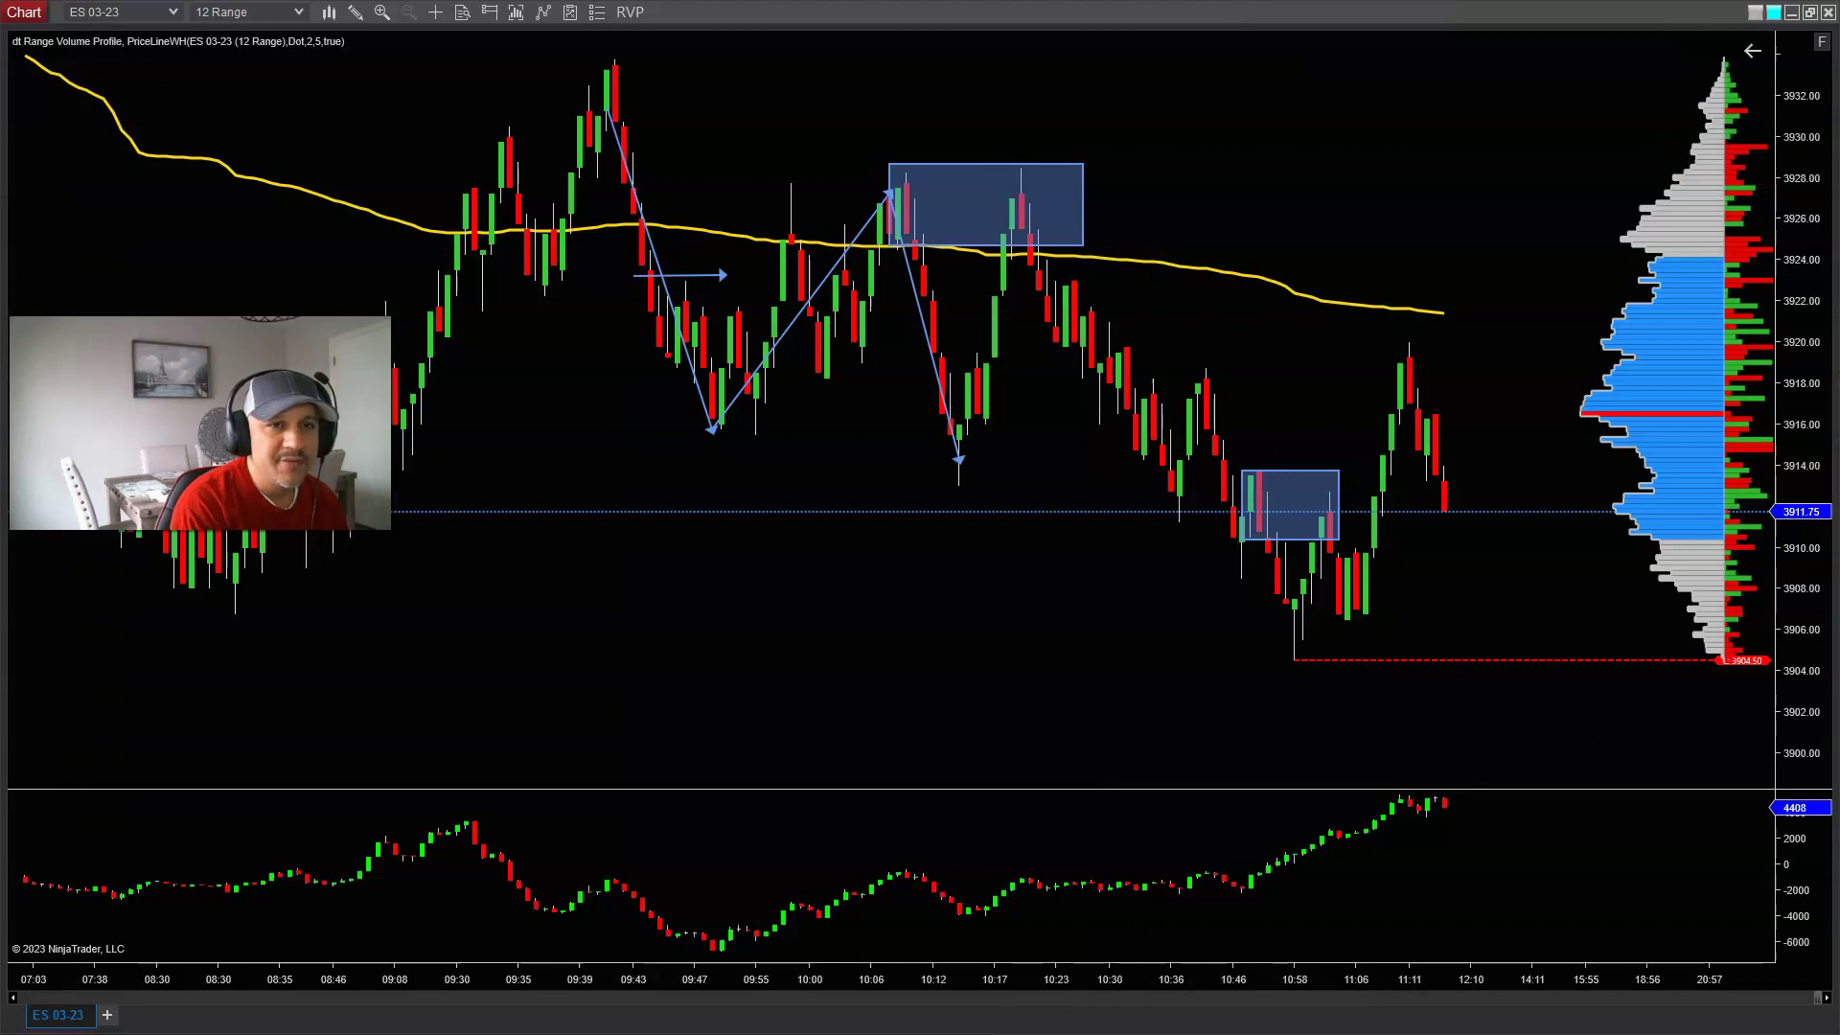